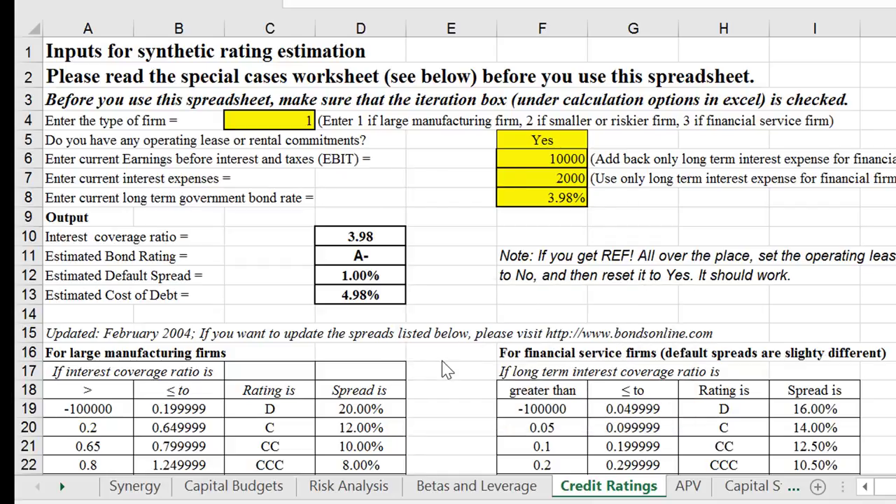
Browse the rating tables' coverage ratio bounds and ratings for large and financial firms
{"action": "left_click", "coordinate": [442, 359]}
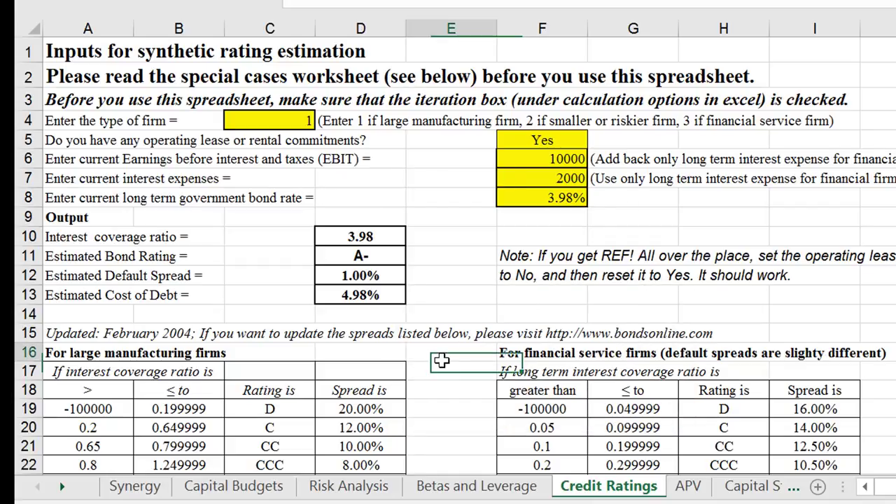
{"action": "key", "text": "Down"}
{"action": "key", "text": "Down"}
{"action": "key", "text": "Down"}
{"action": "key", "text": "Down"}
{"action": "key", "text": "Down"}
{"action": "key", "text": "Down"}
{"action": "key", "text": "Down"}
{"action": "key", "text": "Down"}
{"action": "key", "text": "Down"}
{"action": "key", "text": "Down"}
{"action": "key", "text": "Down"}
{"action": "key", "text": "Down"}
{"action": "key", "text": "Down"}
{"action": "key", "text": "Down"}
{"action": "key", "text": "Down"}
{"action": "key", "text": "Down"}
{"action": "key", "text": "Down"}
{"action": "key", "text": "Down"}
{"action": "key", "text": "Up"}
{"action": "key", "text": "Up"}
{"action": "key", "text": "Up"}
{"action": "key", "text": "Up"}
{"action": "key", "text": "Up"}
{"action": "key", "text": "Up"}
{"action": "key", "text": "Up"}
{"action": "key", "text": "Up"}
{"action": "key", "text": "Up"}
{"action": "key", "text": "Up"}
{"action": "key", "text": "Left"}
{"action": "key", "text": "Left"}
{"action": "key", "text": "Left"}
{"action": "key", "text": "Left"}
{"action": "key", "text": "Up"}
{"action": "key", "text": "Up"}
{"action": "key", "text": "Up"}
{"action": "key", "text": "Right"}
{"action": "key", "text": "Right"}
{"action": "key", "text": "Up"}
{"action": "key", "text": "Up"}
{"action": "key", "text": "Up"}
{"action": "key", "text": "Up"}
{"action": "key", "text": "Down"}
{"action": "key", "text": "Down"}
{"action": "key", "text": "Left"}
{"action": "key", "text": "Left"}
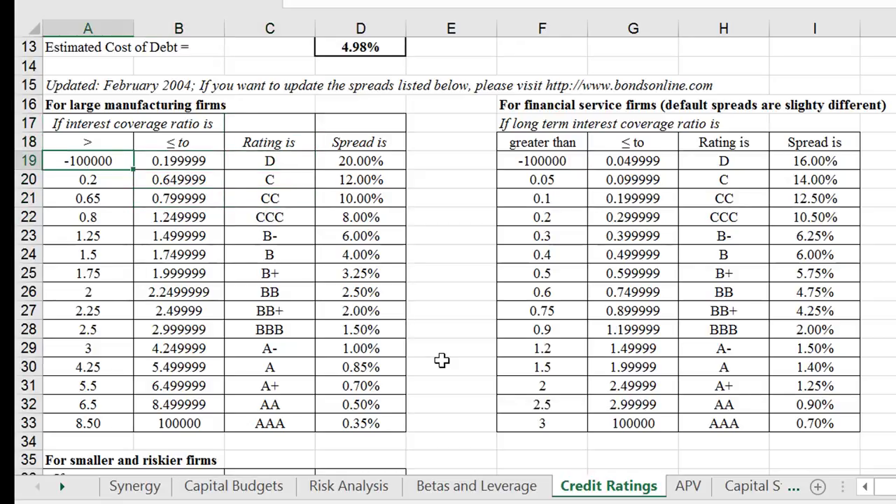
{"action": "key", "text": "Down"}
{"action": "key", "text": "Down"}
{"action": "key", "text": "Right"}
{"action": "key", "text": "Right"}
{"action": "key", "text": "Right"}
{"action": "key", "text": "Left"}
{"action": "key", "text": "Left"}
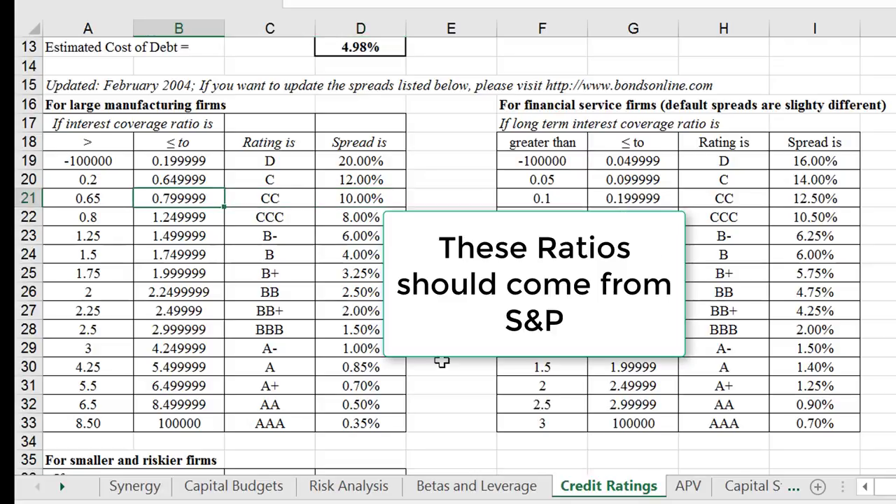
{"action": "key", "text": "Right"}
{"action": "key", "text": "Right"}
{"action": "key", "text": "Right"}
{"action": "key", "text": "Right"}
{"action": "key", "text": "Right"}
{"action": "key", "text": "Right"}
{"action": "key", "text": "Left"}
{"action": "key", "text": "Right"}
{"action": "key", "text": "Up"}
{"action": "key", "text": "Up"}
{"action": "key", "text": "Up"}
{"action": "key", "text": "Up"}
{"action": "key", "text": "Up"}
{"action": "key", "text": "Up"}
{"action": "key", "text": "Up"}
{"action": "key", "text": "Up"}
{"action": "key", "text": "Up"}
{"action": "key", "text": "Up"}
{"action": "key", "text": "Up"}
{"action": "key", "text": "Up"}
{"action": "key", "text": "Up"}
{"action": "key", "text": "Up"}
{"action": "key", "text": "Up"}
{"action": "key", "text": "Up"}
{"action": "key", "text": "Up"}
{"action": "key", "text": "Up"}
{"action": "key", "text": "Up"}
{"action": "key", "text": "Up"}
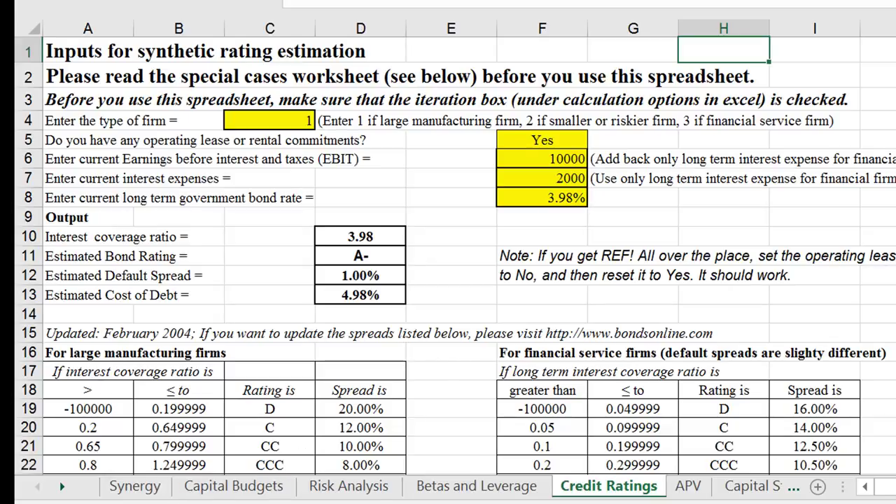
Switch to the HT Mint financials workbook showing 2007–2017E employee costs
{"action": "left_click", "coordinate": [448, 503]}
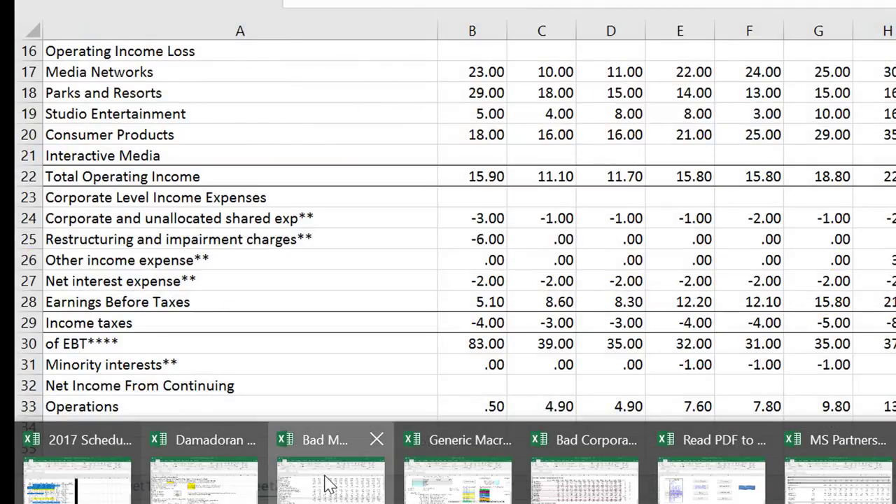
{"action": "left_click", "coordinate": [329, 483]}
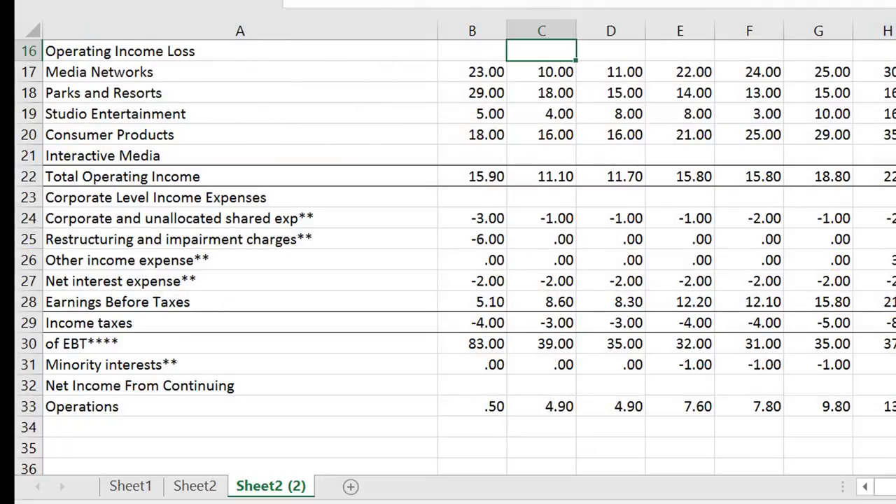
{"action": "mouse_move", "coordinate": [413, 498]}
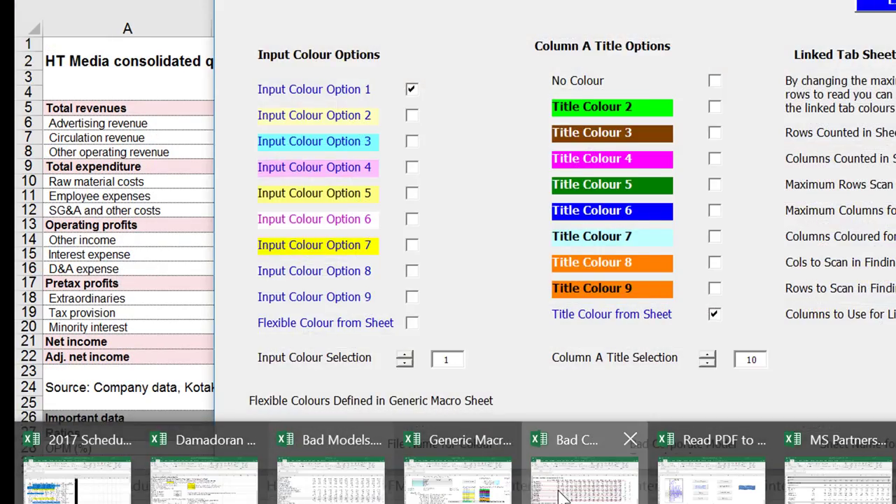
{"action": "left_click", "coordinate": [560, 492]}
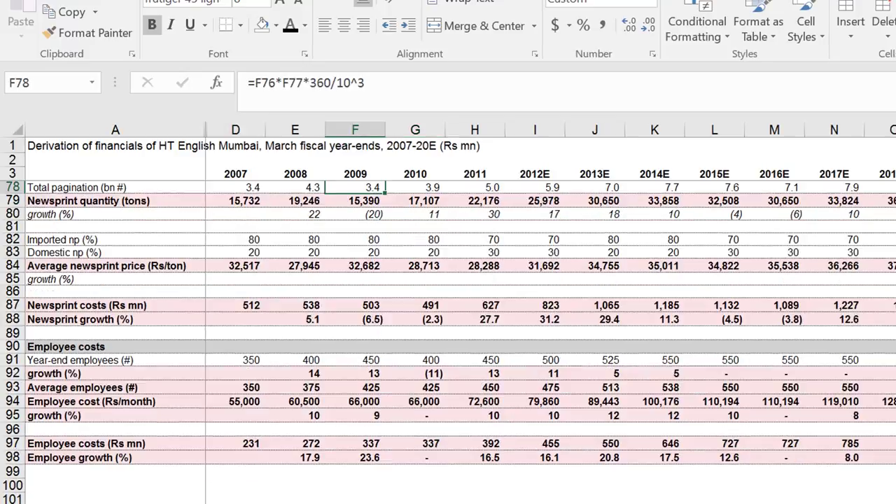
Glance at the fin summary sheet, then review the Points sheet from its title cell
{"action": "key", "text": "ctrl+Page_Up"}
{"action": "key", "text": "ctrl+Page_Up"}
{"action": "key", "text": "ctrl+Page_Up"}
{"action": "key", "text": "ctrl+Page_Up"}
{"action": "key", "text": "ctrl+Page_Up"}
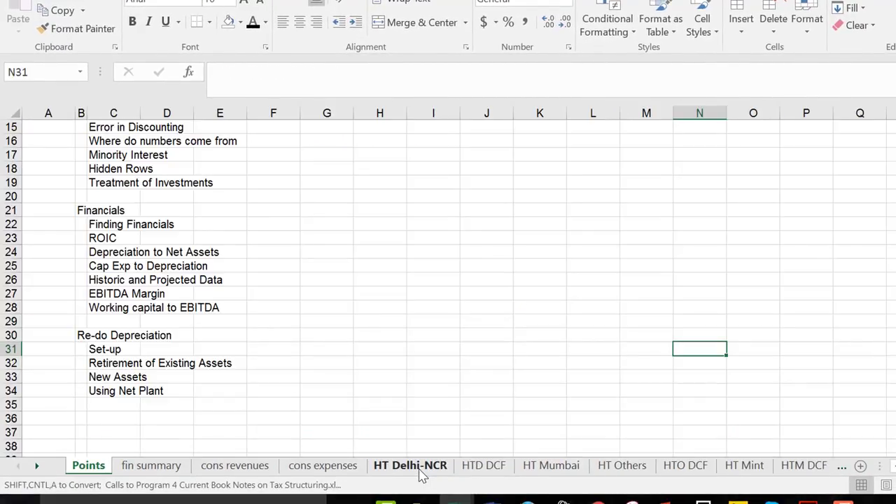
{"action": "key", "text": "ctrl+Page_Down"}
{"action": "key", "text": "ctrl+Page_Up"}
{"action": "key", "text": "Up"}
{"action": "key", "text": "Up"}
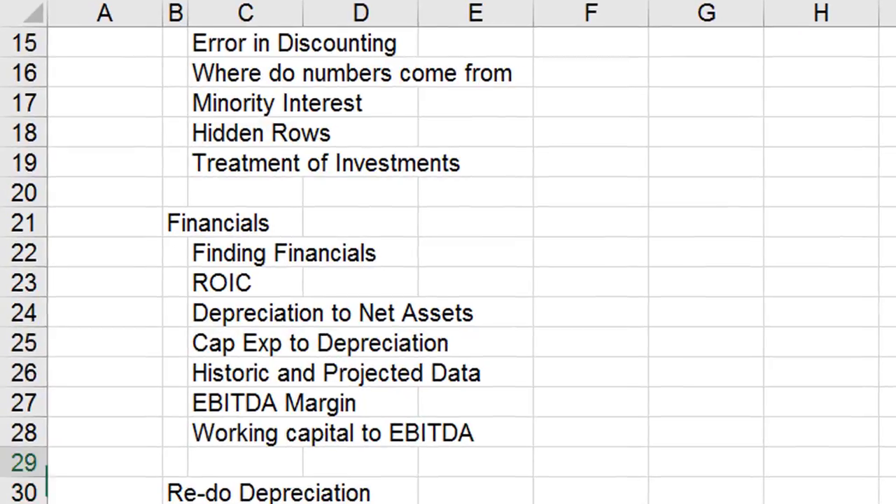
{"action": "key", "text": "Up"}
{"action": "key", "text": "Up"}
{"action": "key", "text": "Up"}
{"action": "key", "text": "Up"}
{"action": "key", "text": "Up"}
{"action": "key", "text": "Up"}
{"action": "key", "text": "Up"}
{"action": "key", "text": "Up"}
{"action": "key", "text": "Up"}
{"action": "key", "text": "Up"}
{"action": "key", "text": "Up"}
{"action": "key", "text": "Up"}
{"action": "key", "text": "Up"}
{"action": "key", "text": "Up"}
{"action": "key", "text": "Up"}
{"action": "key", "text": "Up"}
{"action": "key", "text": "Up"}
{"action": "key", "text": "Up"}
{"action": "key", "text": "Up"}
{"action": "key", "text": "Up"}
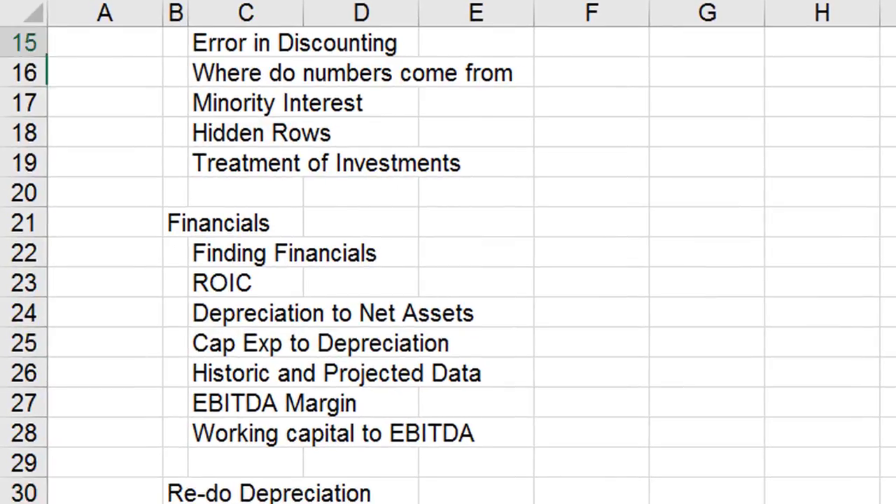
{"action": "key", "text": "Home"}
{"action": "key", "text": "Down"}
{"action": "key", "text": "Down"}
{"action": "key", "text": "Down"}
{"action": "key", "text": "Down"}
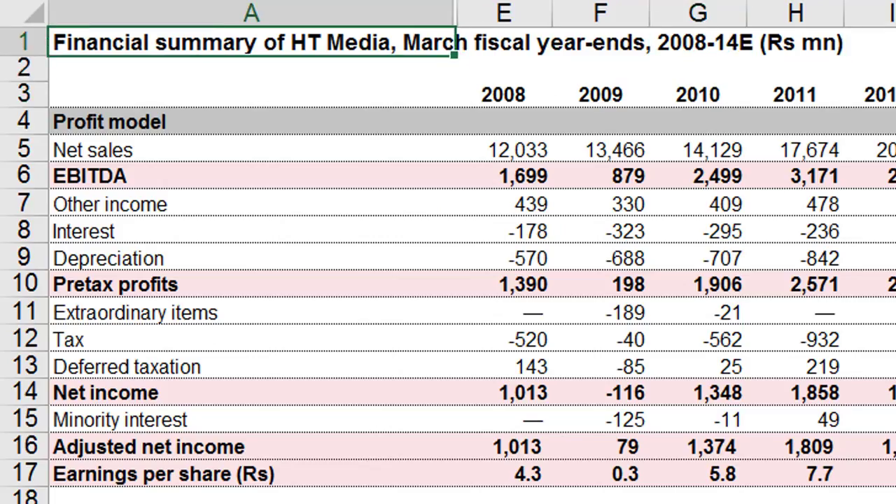
Move past the revenue and expenses sheets to the HTD DCF sheet
{"action": "key", "text": "ctrl+Page_Down"}
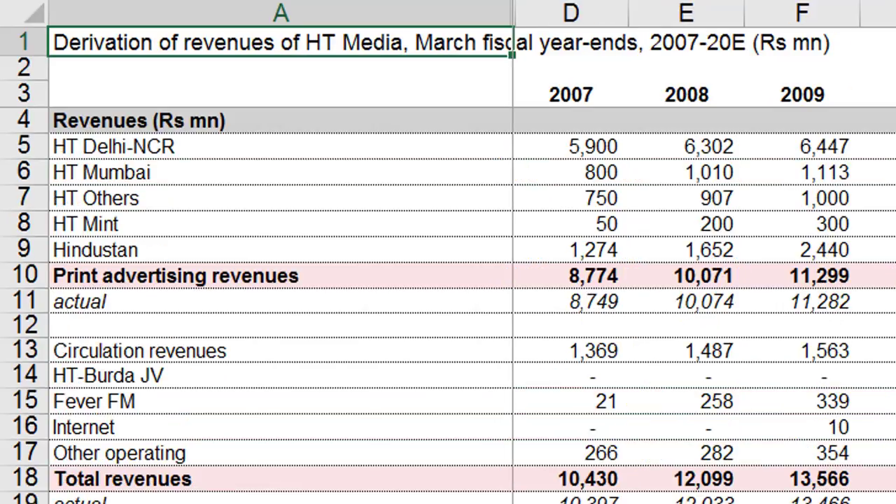
{"action": "key", "text": "ctrl+Page_Down"}
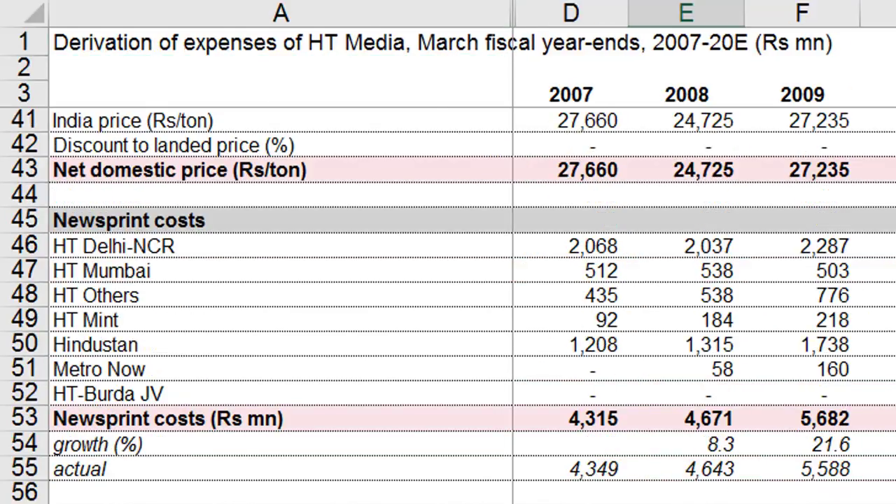
{"action": "key", "text": "ctrl+Page_Down"}
{"action": "key", "text": "ctrl+Page_Down"}
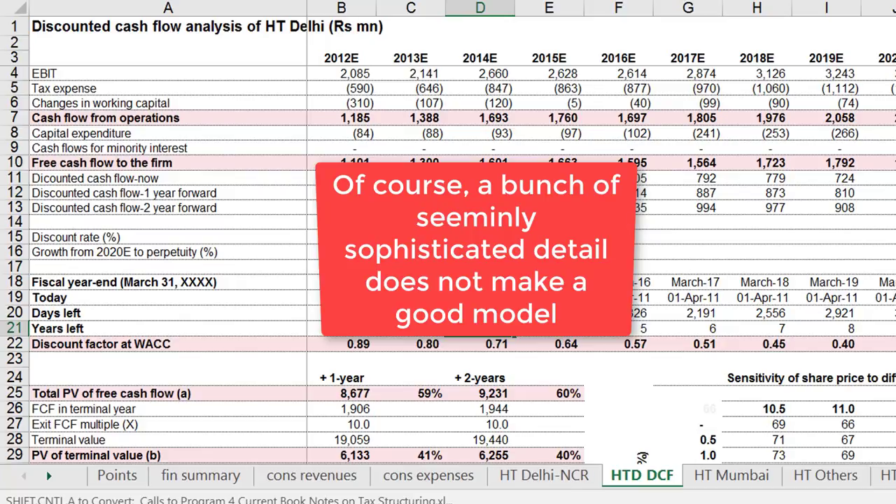
{"action": "mouse_move", "coordinate": [490, 503]}
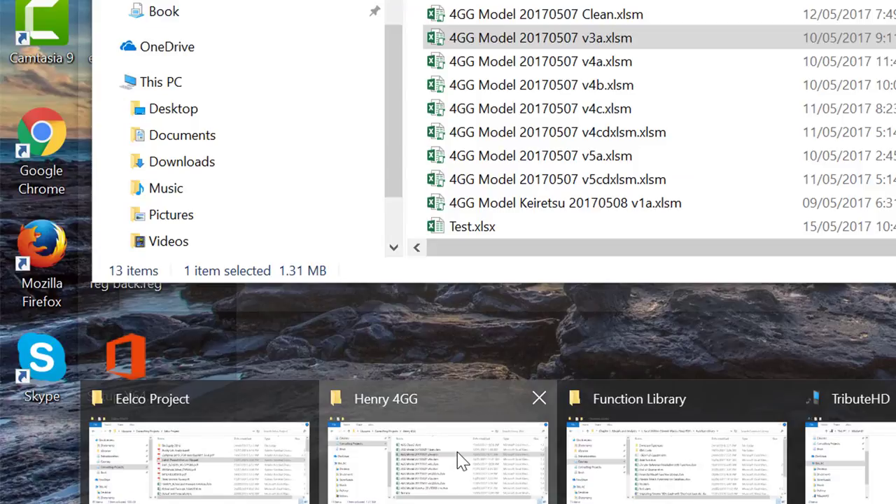
Open the 4GG Model 20170507 v3a.xlsm workbook, dismissing the external-links warning
{"action": "left_click", "coordinate": [457, 458]}
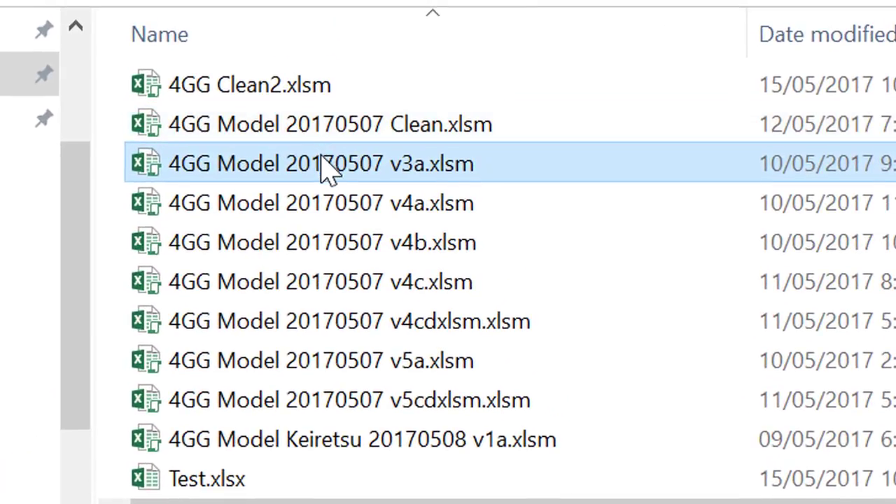
{"action": "double_click", "coordinate": [329, 168]}
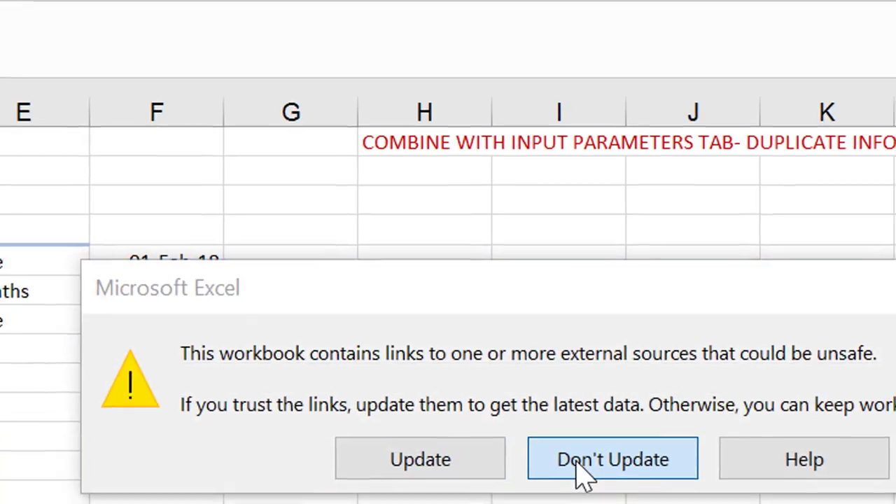
{"action": "left_click", "coordinate": [580, 473]}
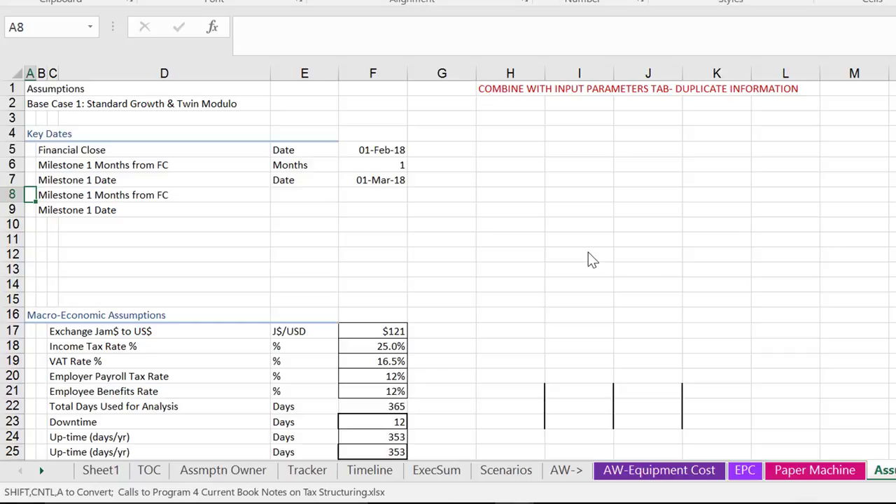
Page through the sheets from Sheet1 and Assumptions up to Depreciation
{"action": "key", "text": "ctrl+Page_Down"}
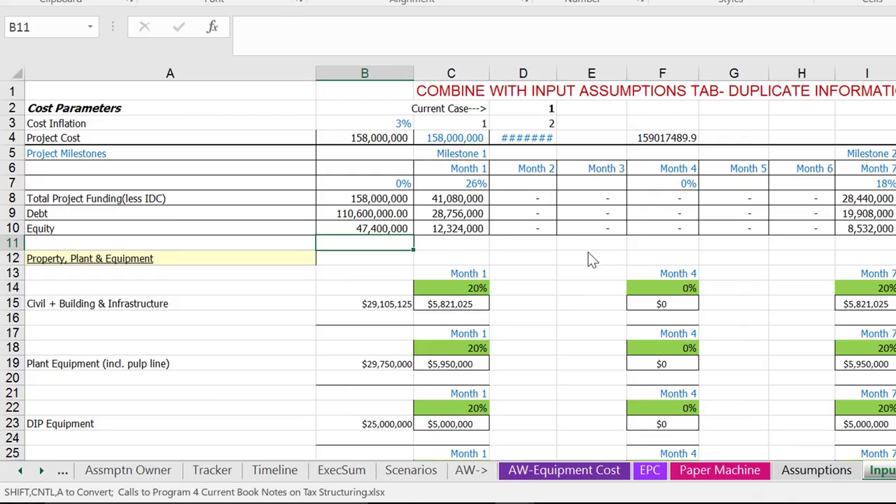
{"action": "key", "text": "ctrl+Page_Up"}
{"action": "key", "text": "ctrl+Page_Up"}
{"action": "key", "text": "ctrl+Page_Up"}
{"action": "key", "text": "ctrl+Page_Up"}
{"action": "key", "text": "ctrl+Page_Up"}
{"action": "key", "text": "ctrl+Page_Up"}
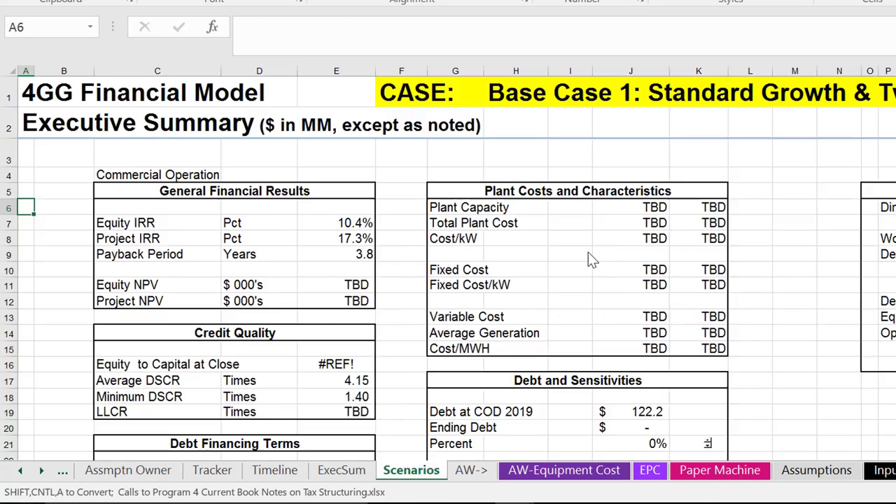
{"action": "key", "text": "ctrl+Page_Up"}
{"action": "key", "text": "ctrl+Page_Up"}
{"action": "key", "text": "ctrl+Page_Up"}
{"action": "key", "text": "ctrl+Page_Up"}
{"action": "key", "text": "ctrl+Page_Up"}
{"action": "key", "text": "ctrl+Page_Up"}
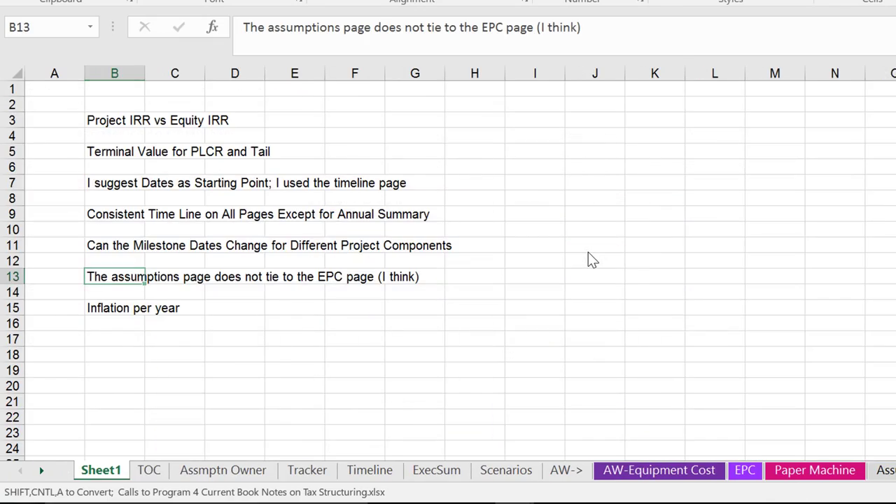
{"action": "key", "text": "ctrl+Page_Down"}
{"action": "key", "text": "ctrl+Page_Down"}
{"action": "key", "text": "ctrl+Page_Down"}
{"action": "key", "text": "ctrl+Page_Down"}
{"action": "key", "text": "ctrl+Page_Down"}
{"action": "key", "text": "ctrl+Page_Down"}
{"action": "key", "text": "ctrl+Page_Down"}
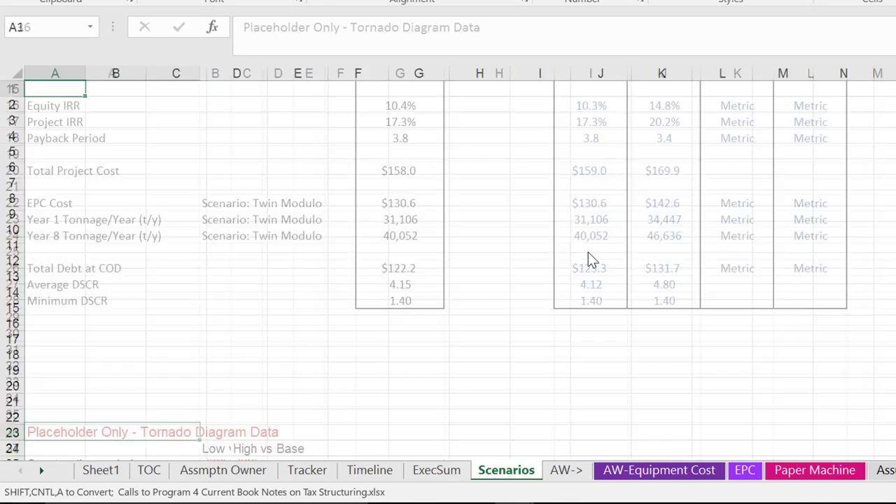
{"action": "key", "text": "ctrl+Page_Down"}
{"action": "key", "text": "ctrl+Page_Down"}
{"action": "key", "text": "ctrl+Page_Down"}
{"action": "key", "text": "ctrl+Page_Down"}
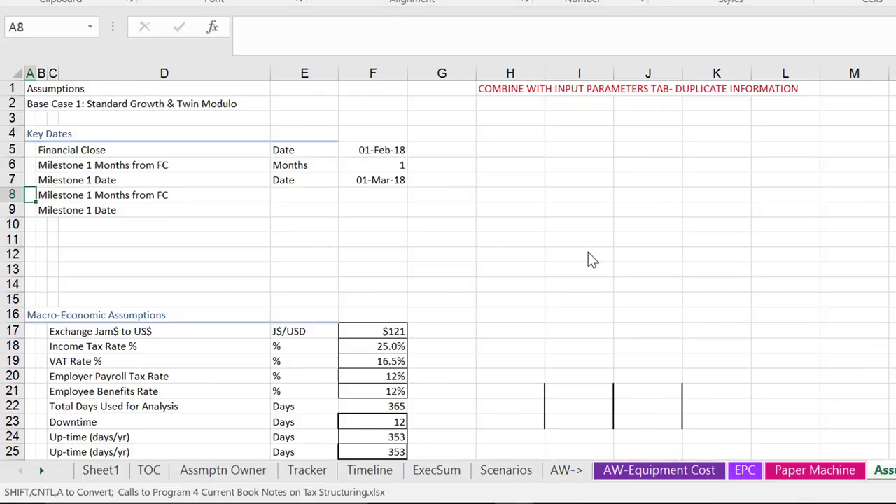
{"action": "key", "text": "ctrl+Page_Down"}
{"action": "key", "text": "ctrl+Page_Down"}
{"action": "key", "text": "ctrl+Page_Down"}
{"action": "key", "text": "ctrl+Page_Down"}
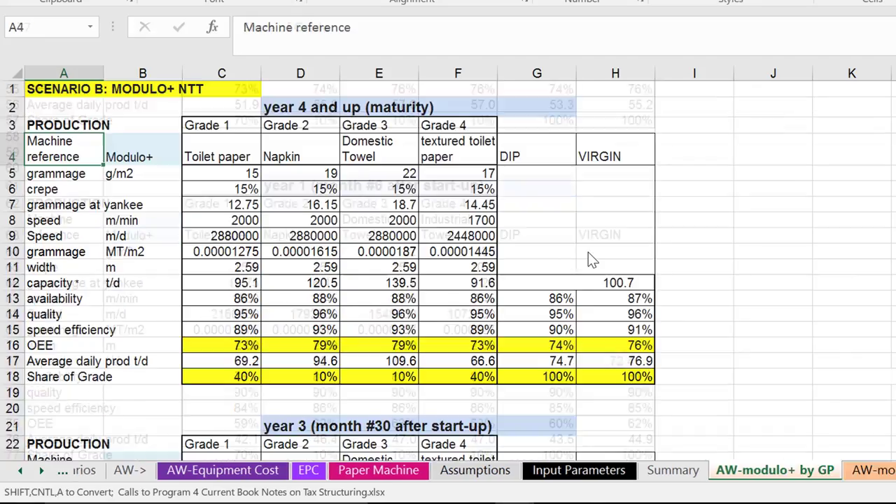
{"action": "key", "text": "ctrl+Page_Down"}
{"action": "key", "text": "ctrl+Page_Down"}
{"action": "key", "text": "ctrl+Page_Down"}
{"action": "key", "text": "ctrl+Page_Down"}
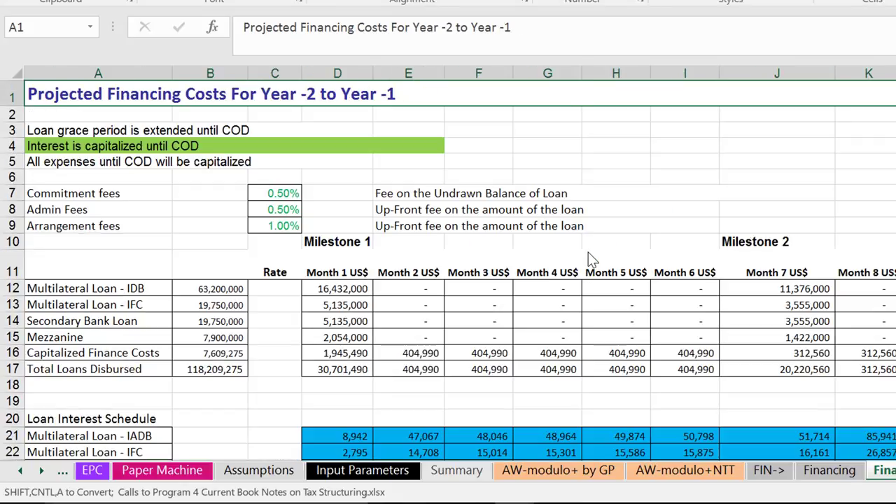
{"action": "key", "text": "ctrl+Page_Down"}
{"action": "key", "text": "ctrl+Page_Down"}
{"action": "key", "text": "ctrl+Page_Down"}
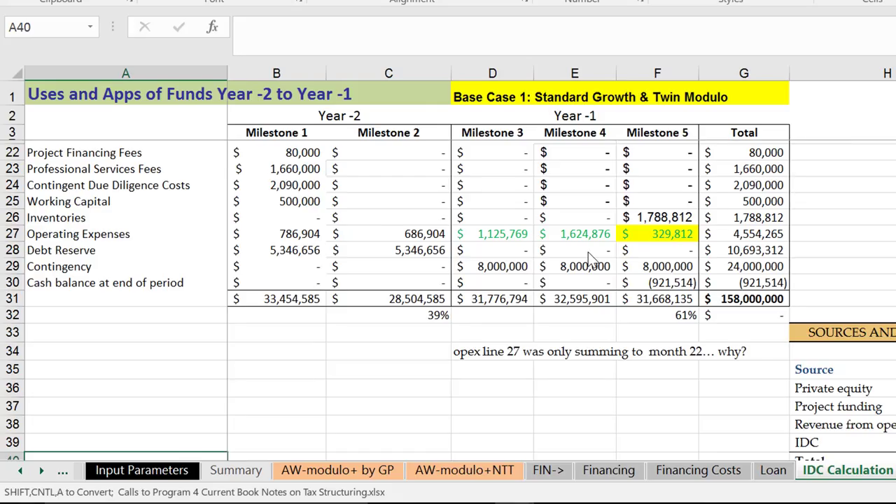
{"action": "key", "text": "ctrl+Page_Down"}
{"action": "key", "text": "ctrl+Page_Down"}
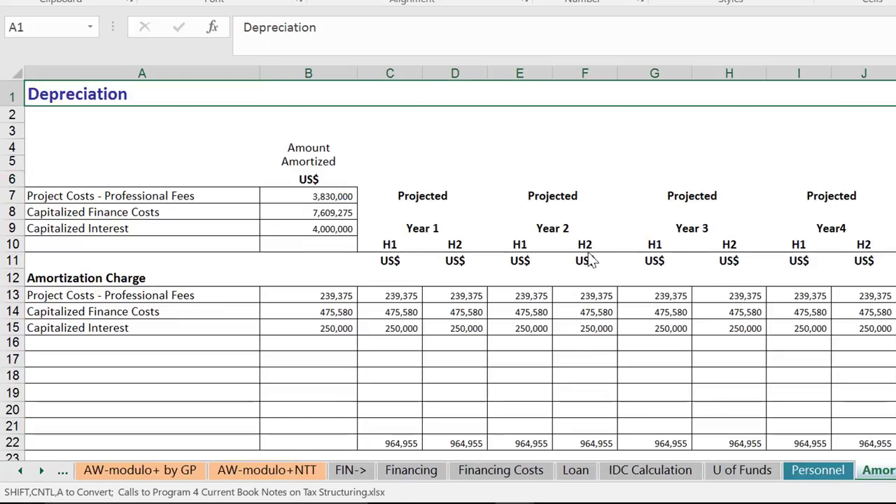
Inspect the Year 1 H1 capitalized finance cost and compare row 63 Total formulas
{"action": "left_click", "coordinate": [385, 310]}
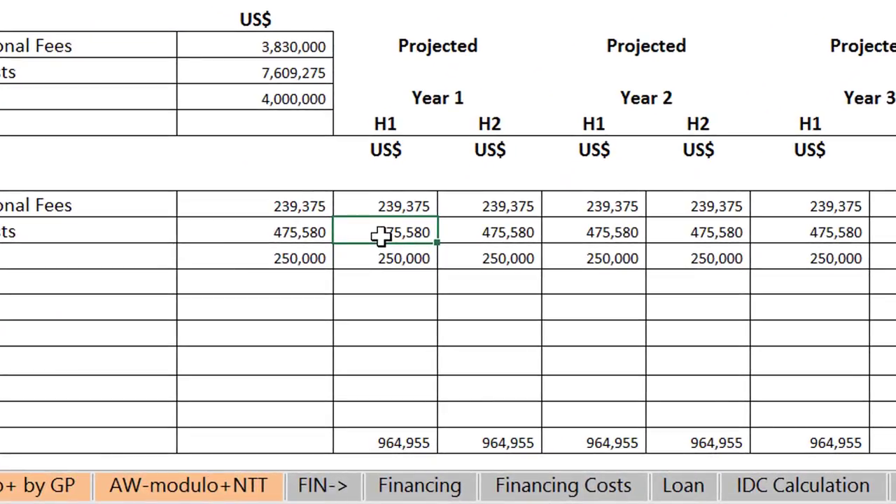
{"action": "key", "text": "ctrl+Page_Up"}
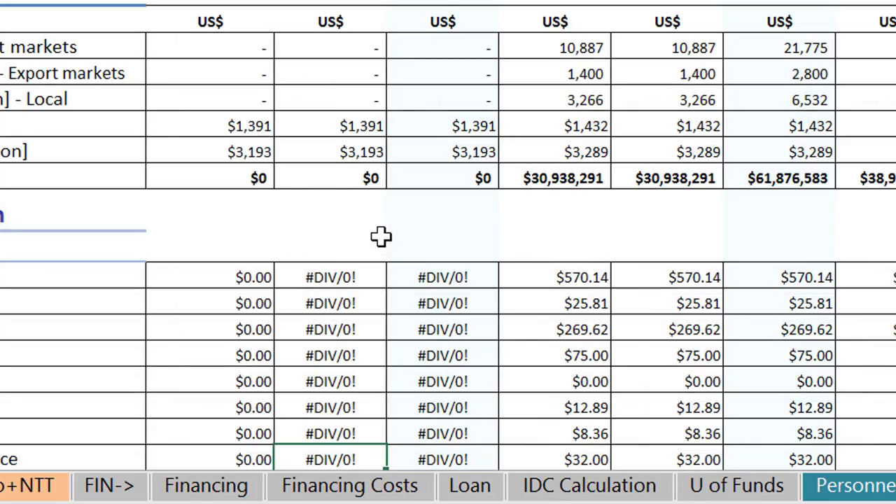
{"action": "key", "text": "ctrl+Page_Up"}
{"action": "key", "text": "ctrl+Page_Down"}
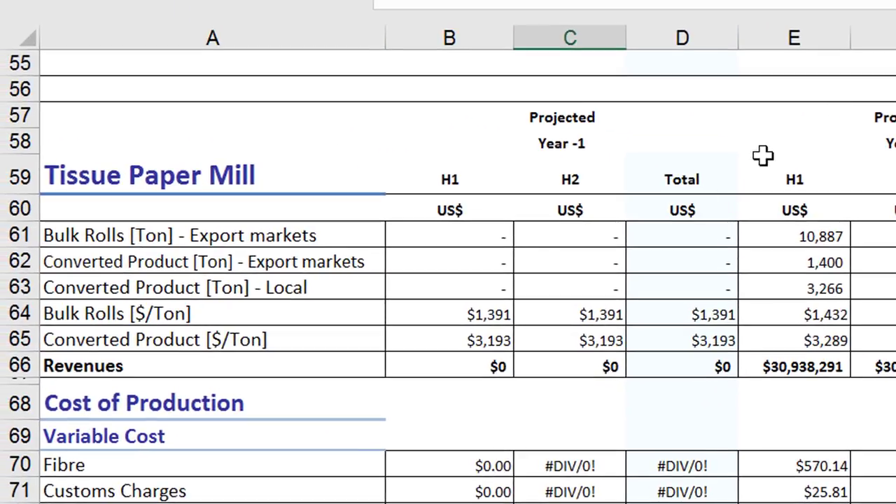
{"action": "left_click", "coordinate": [672, 286]}
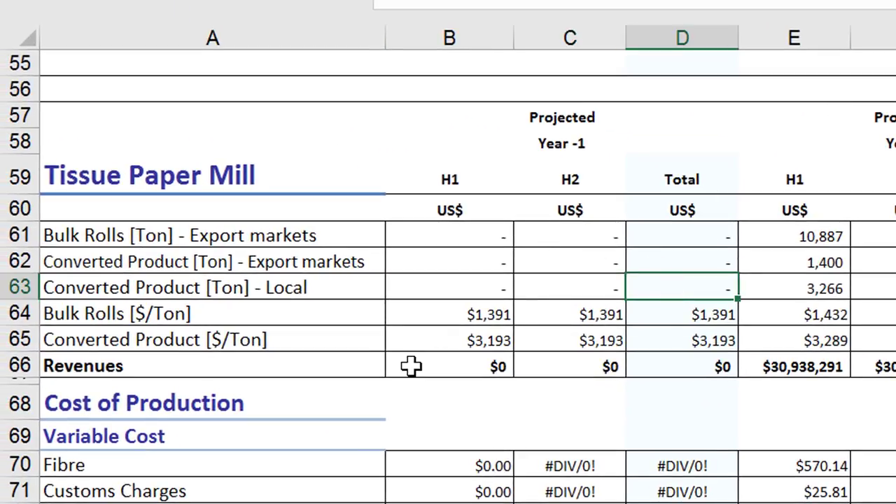
{"action": "key", "text": "Left"}
{"action": "key", "text": "Right"}
{"action": "key", "text": "Right"}
{"action": "key", "text": "Right"}
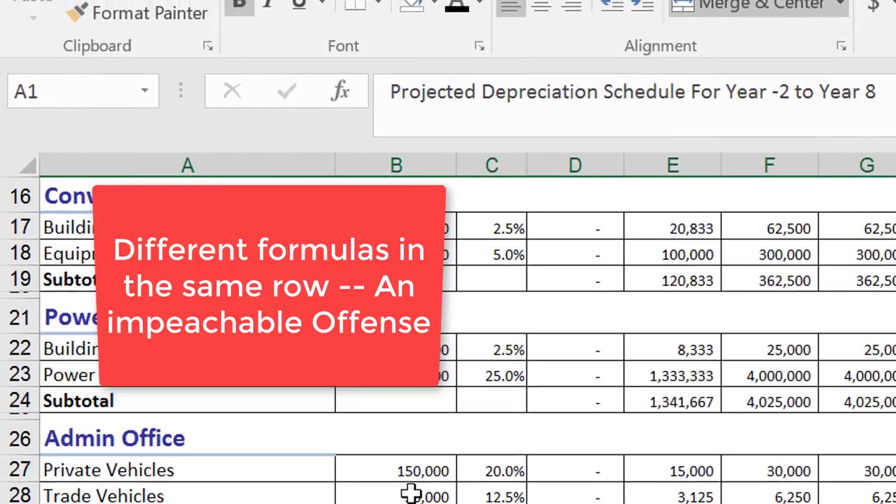
Flip between Head Office Expenses and the depreciation schedule, jumping to its top
{"action": "scroll", "coordinate": [411, 490], "scroll_direction": "up", "scroll_amount": 5}
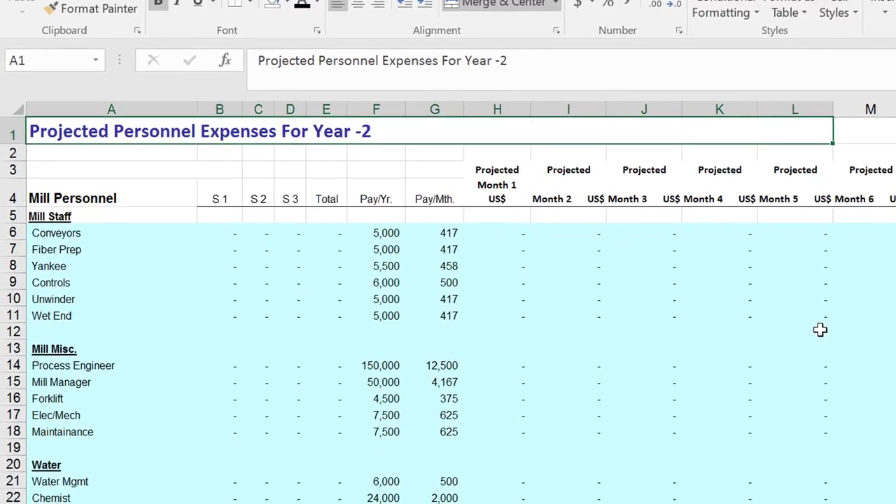
{"action": "key", "text": "ctrl+Page_Down"}
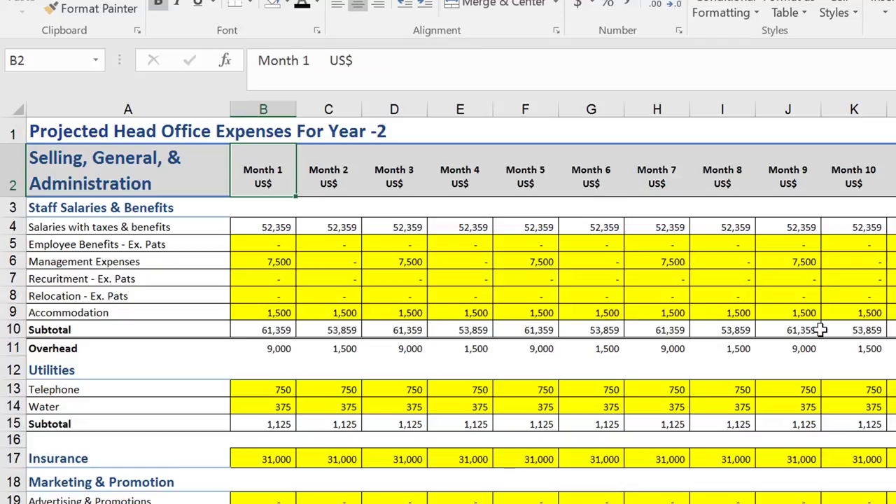
{"action": "key", "text": "ctrl+Page_Down"}
{"action": "key", "text": "ctrl+Page_Up"}
{"action": "key", "text": "ctrl+Page_Down"}
{"action": "key", "text": "Up"}
{"action": "key", "text": "Page_Up"}
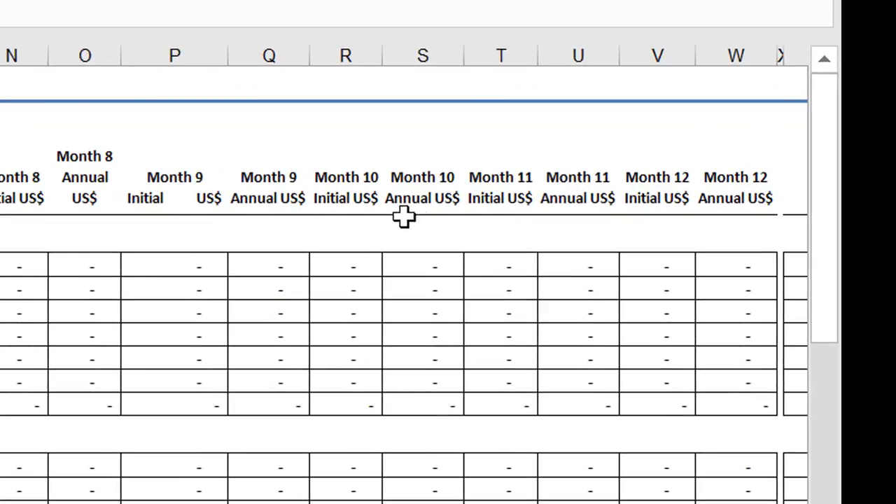
Inspect a Month 12 Initial value and the merged title cell in row 1
{"action": "left_click", "coordinate": [653, 290]}
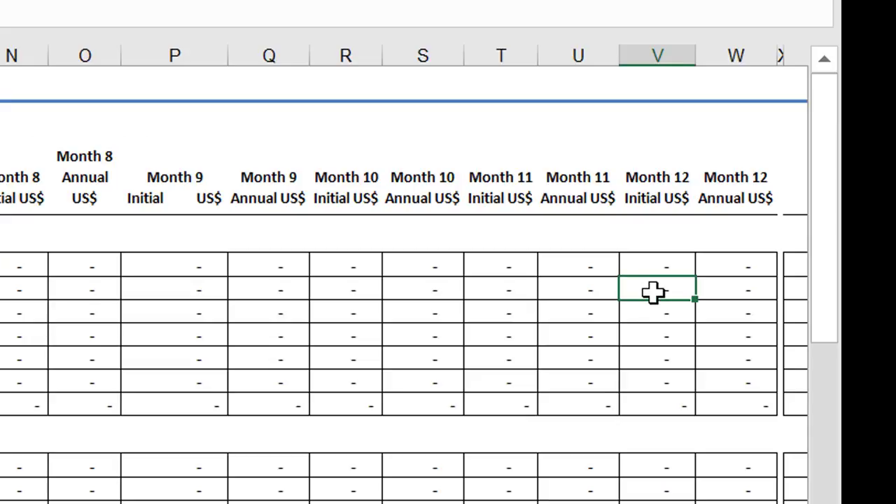
{"action": "key", "text": "Right"}
{"action": "key", "text": "Up"}
{"action": "key", "text": "Up"}
{"action": "key", "text": "Up"}
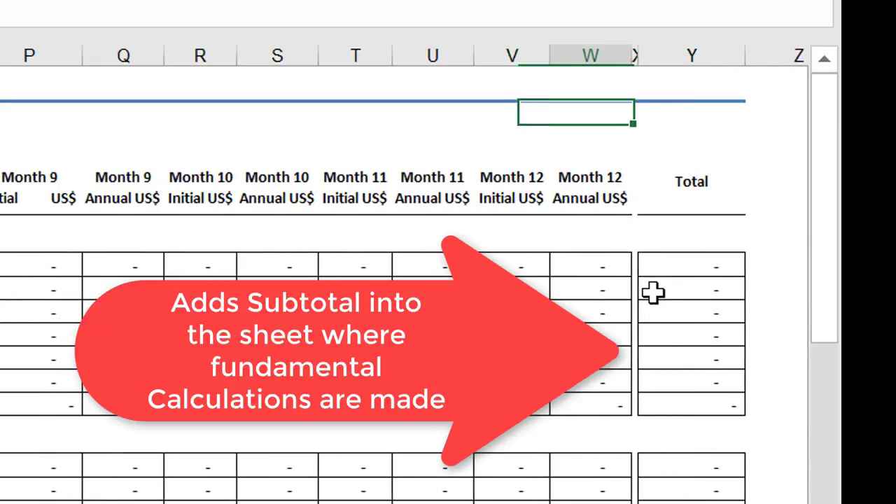
{"action": "key", "text": "Down"}
{"action": "key", "text": "Down"}
{"action": "key", "text": "Up"}
{"action": "key", "text": "Up"}
{"action": "key", "text": "Up"}
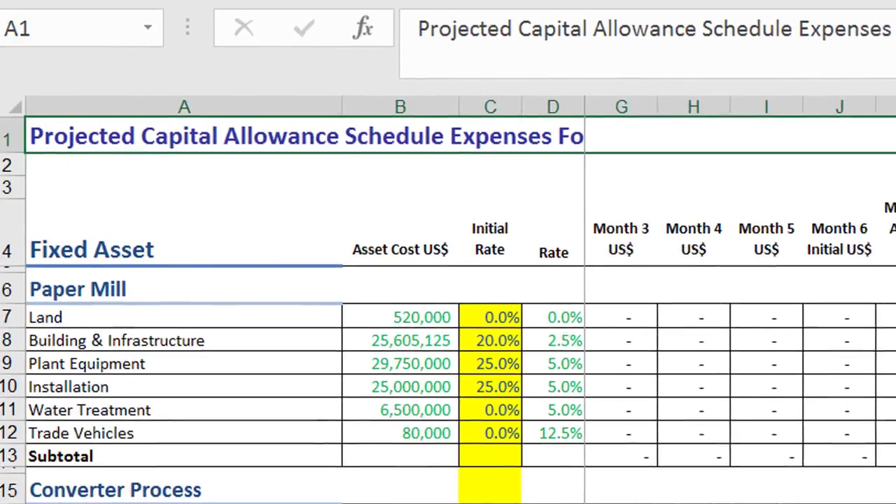
{"action": "key", "text": "Down"}
{"action": "key", "text": "Up"}
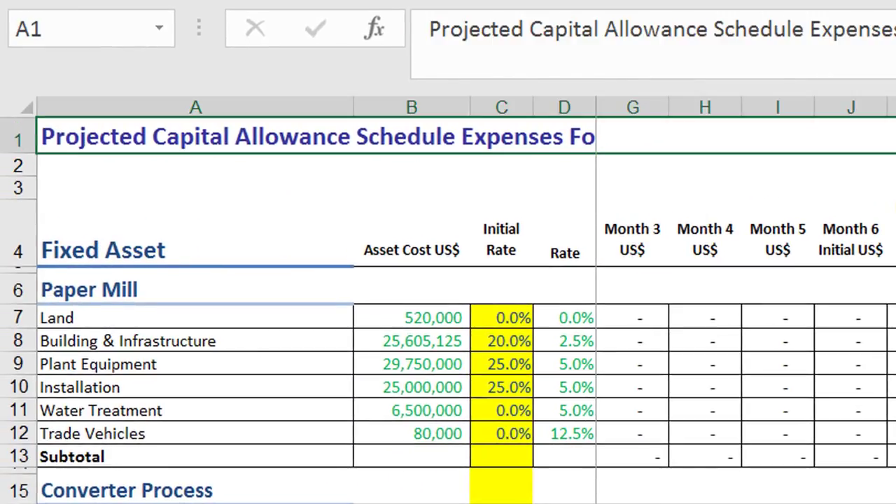
{"action": "key", "text": "Down"}
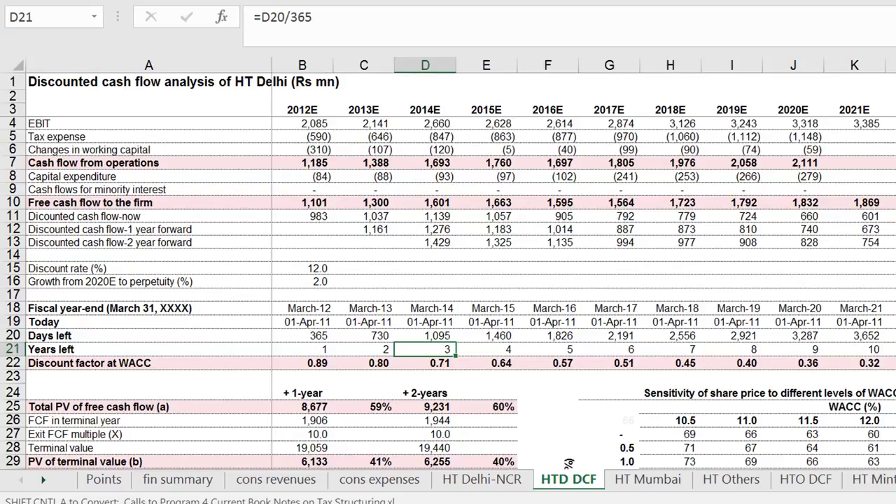
Show previews of the open Excel windows to locate the notes workbook
{"action": "left_click", "coordinate": [568, 503]}
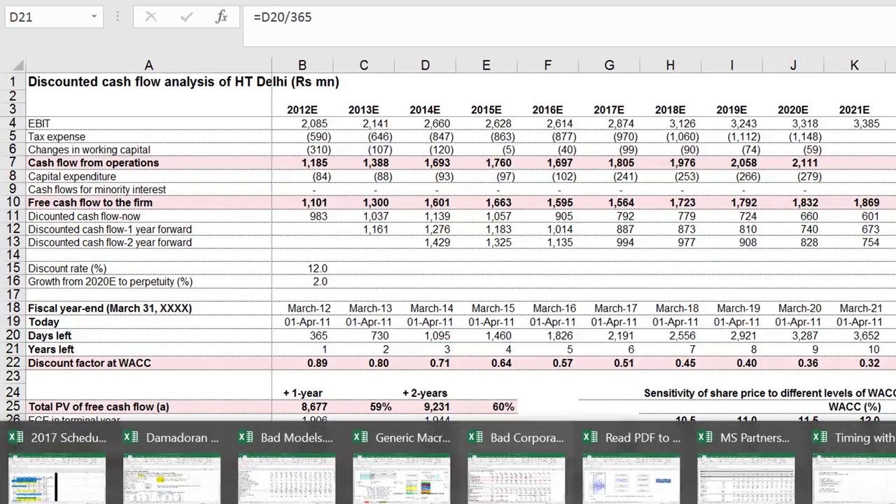
{"action": "mouse_move", "coordinate": [882, 488]}
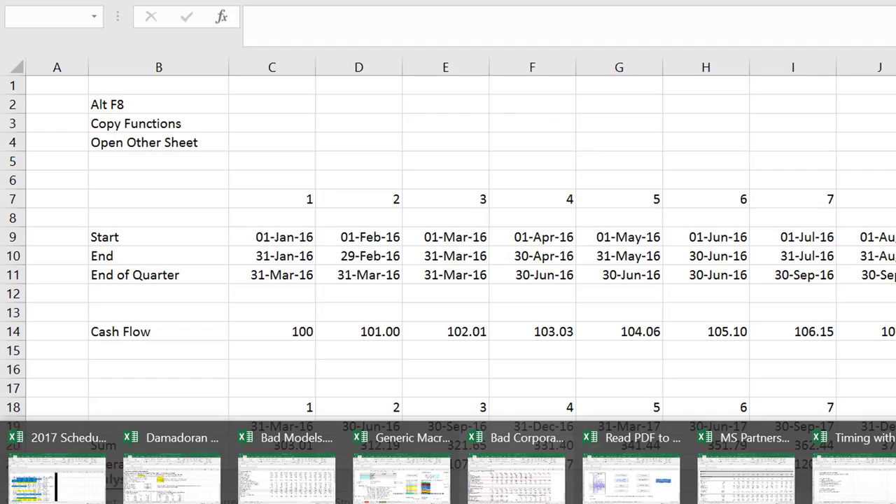
Switch to the notes workbook and go to the top of its Detailed Model sheet
{"action": "left_click", "coordinate": [861, 486]}
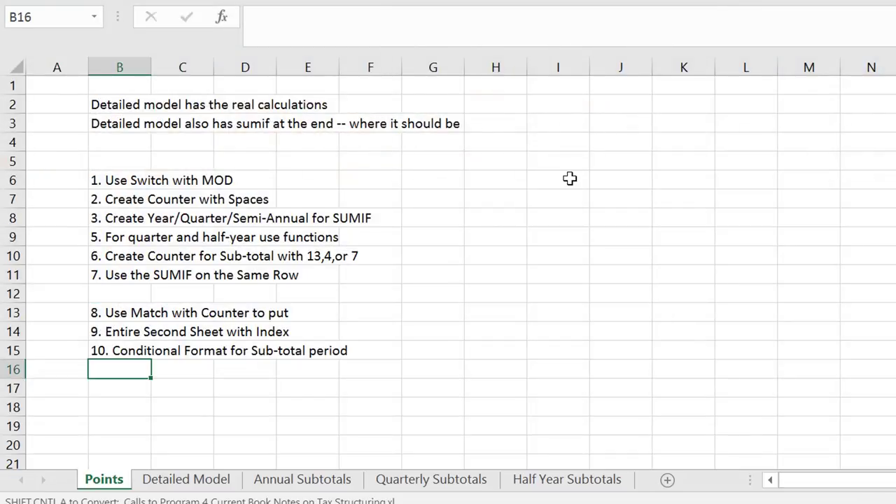
{"action": "key", "text": "Up"}
{"action": "key", "text": "Up"}
{"action": "key", "text": "Up"}
{"action": "key", "text": "Up"}
{"action": "key", "text": "Up"}
{"action": "key", "text": "Up"}
{"action": "key", "text": "Up"}
{"action": "key", "text": "Up"}
{"action": "key", "text": "Up"}
{"action": "key", "text": "Up"}
{"action": "key", "text": "Up"}
{"action": "key", "text": "Up"}
{"action": "key", "text": "Up"}
{"action": "key", "text": "Up"}
{"action": "key", "text": "Up"}
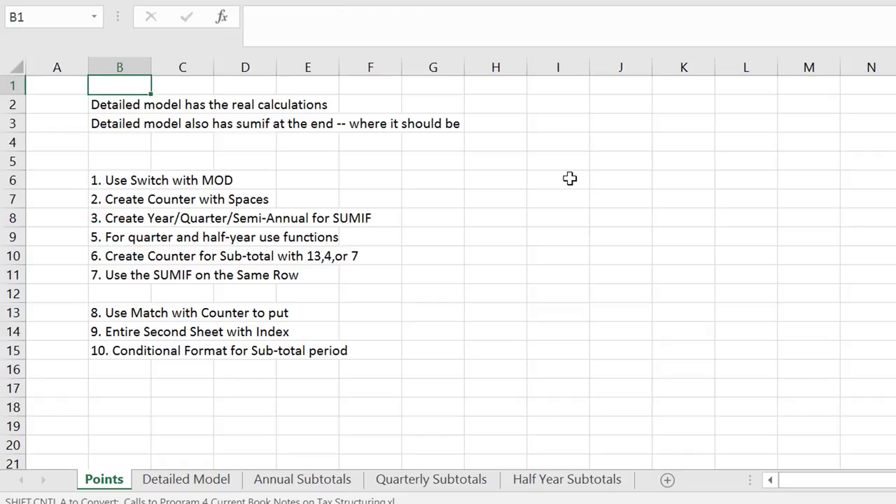
{"action": "key", "text": "ctrl+Page_Down"}
{"action": "key", "text": "Up"}
{"action": "key", "text": "Up"}
{"action": "key", "text": "Up"}
{"action": "key", "text": "Up"}
{"action": "key", "text": "Up"}
{"action": "key", "text": "Up"}
{"action": "key", "text": "Up"}
{"action": "key", "text": "Up"}
{"action": "key", "text": "Up"}
{"action": "key", "text": "Up"}
{"action": "key", "text": "Up"}
{"action": "key", "text": "Up"}
{"action": "key", "text": "Up"}
{"action": "key", "text": "Up"}
{"action": "key", "text": "Up"}
{"action": "key", "text": "Up"}
{"action": "key", "text": "Up"}
{"action": "key", "text": "Up"}
{"action": "key", "text": "Up"}
{"action": "key", "text": "Up"}
{"action": "key", "text": "Up"}
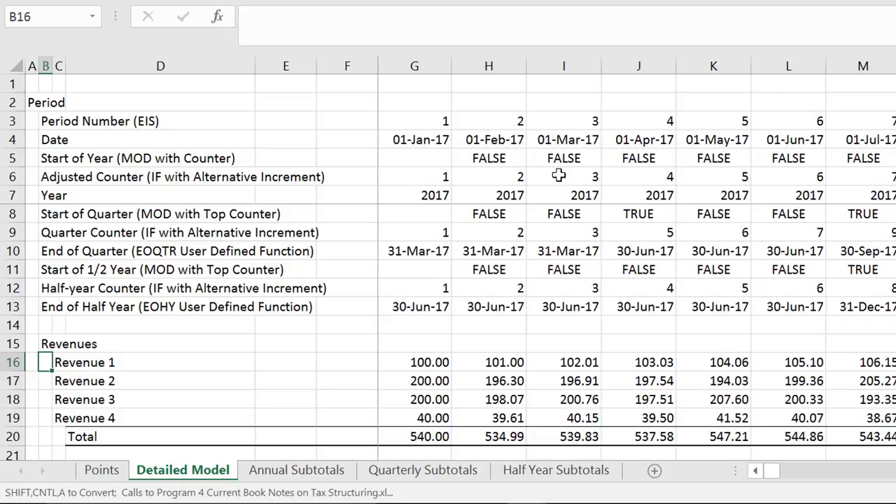
Review the Revenue 1 growth formulas along row 16, then go to Annual Subtotals
{"action": "key", "text": "Right"}
{"action": "key", "text": "Right"}
{"action": "key", "text": "Right"}
{"action": "key", "text": "Right"}
{"action": "key", "text": "Right"}
{"action": "key", "text": "Right"}
{"action": "key", "text": "Right"}
{"action": "key", "text": "Right"}
{"action": "key", "text": "Right"}
{"action": "key", "text": "Right"}
{"action": "key", "text": "Right"}
{"action": "key", "text": "Right"}
{"action": "key", "text": "Right"}
{"action": "key", "text": "Right"}
{"action": "key", "text": "Right"}
{"action": "key", "text": "Right"}
{"action": "key", "text": "Right"}
{"action": "key", "text": "Right"}
{"action": "key", "text": "Right"}
{"action": "key", "text": "Right"}
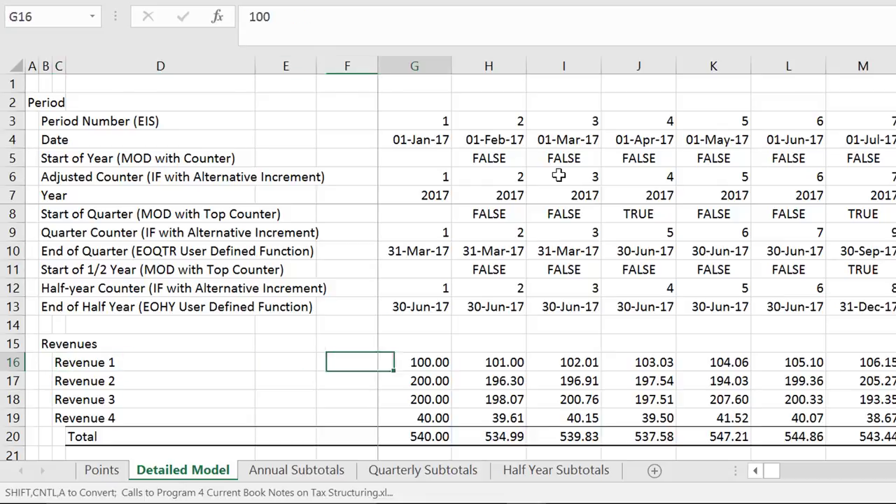
{"action": "key", "text": "Right"}
{"action": "key", "text": "Right"}
{"action": "key", "text": "Right"}
{"action": "key", "text": "Right"}
{"action": "key", "text": "Right"}
{"action": "key", "text": "Right"}
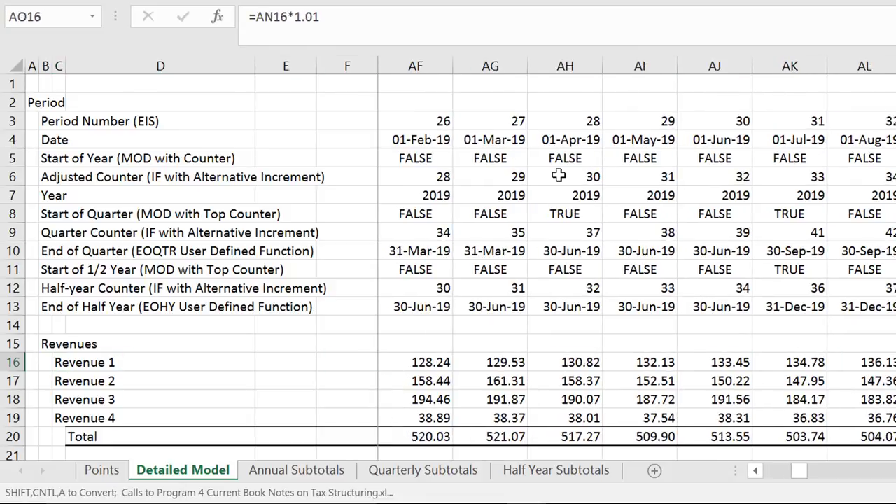
{"action": "key", "text": "Left"}
{"action": "key", "text": "Left"}
{"action": "key", "text": "Left"}
{"action": "key", "text": "Left"}
{"action": "key", "text": "Left"}
{"action": "key", "text": "Left"}
{"action": "key", "text": "Left"}
{"action": "key", "text": "Left"}
{"action": "key", "text": "Left"}
{"action": "key", "text": "Left"}
{"action": "key", "text": "Left"}
{"action": "key", "text": "Left"}
{"action": "key", "text": "Left"}
{"action": "key", "text": "Left"}
{"action": "key", "text": "Left"}
{"action": "key", "text": "Left"}
{"action": "key", "text": "Left"}
{"action": "key", "text": "Left"}
{"action": "key", "text": "Left"}
{"action": "key", "text": "Left"}
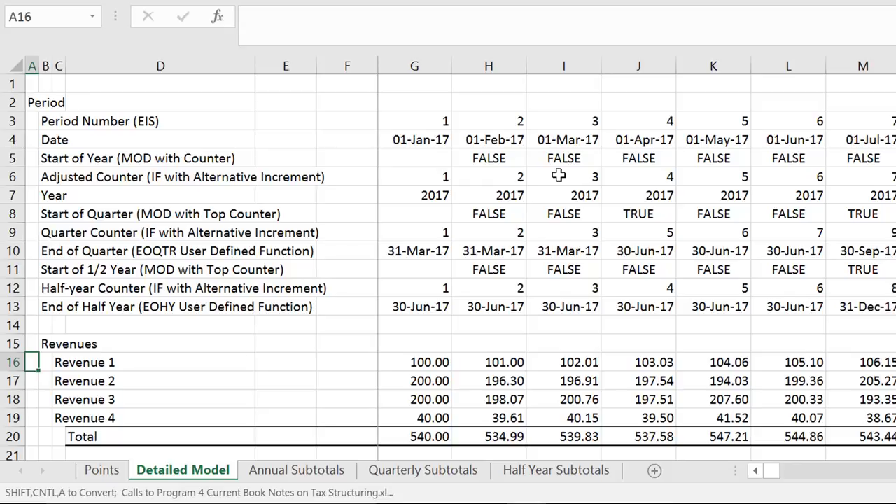
{"action": "key", "text": "Right"}
{"action": "key", "text": "Right"}
{"action": "key", "text": "Right"}
{"action": "key", "text": "Right"}
{"action": "key", "text": "Right"}
{"action": "key", "text": "Right"}
{"action": "key", "text": "Right"}
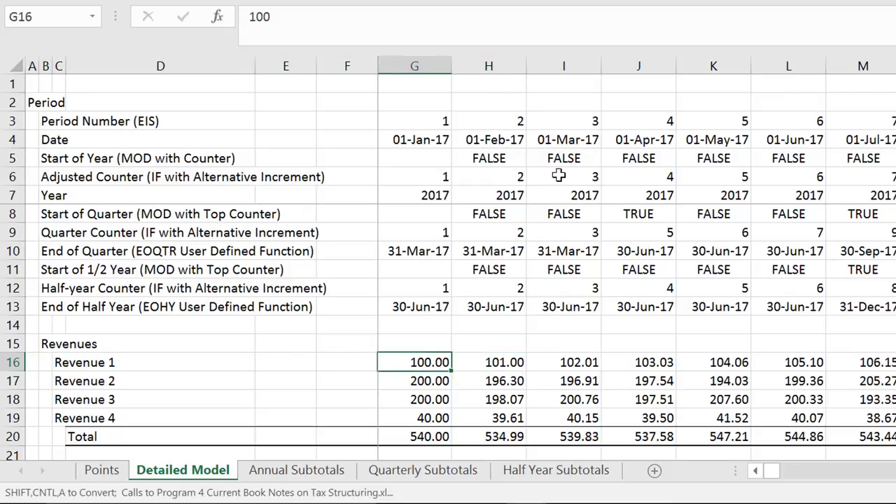
{"action": "key", "text": "Right"}
{"action": "key", "text": "Right"}
{"action": "key", "text": "Right"}
{"action": "key", "text": "Right"}
{"action": "key", "text": "Right"}
{"action": "key", "text": "Right"}
{"action": "key", "text": "Right"}
{"action": "key", "text": "Right"}
{"action": "key", "text": "Right"}
{"action": "key", "text": "Right"}
{"action": "key", "text": "Right"}
{"action": "key", "text": "Right"}
{"action": "key", "text": "Right"}
{"action": "key", "text": "Right"}
{"action": "key", "text": "Right"}
{"action": "key", "text": "Right"}
{"action": "key", "text": "Right"}
{"action": "key", "text": "Right"}
{"action": "key", "text": "Right"}
{"action": "key", "text": "Right"}
{"action": "key", "text": "Right"}
{"action": "key", "text": "Right"}
{"action": "key", "text": "Right"}
{"action": "key", "text": "Right"}
{"action": "key", "text": "Right"}
{"action": "key", "text": "Right"}
{"action": "key", "text": "Right"}
{"action": "key", "text": "Right"}
{"action": "key", "text": "Right"}
{"action": "key", "text": "Right"}
{"action": "key", "text": "Right"}
{"action": "key", "text": "Right"}
{"action": "key", "text": "Right"}
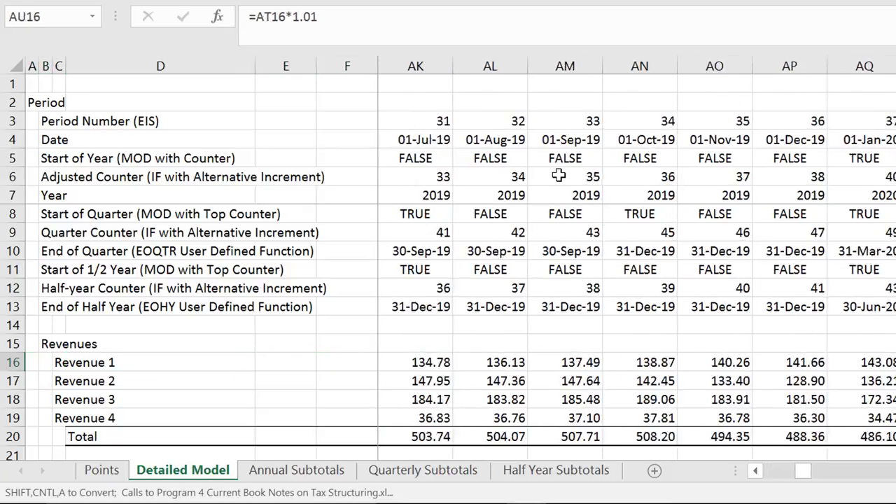
{"action": "key", "text": "Right"}
{"action": "key", "text": "Right"}
{"action": "key", "text": "Right"}
{"action": "key", "text": "Right"}
{"action": "key", "text": "Right"}
{"action": "key", "text": "Right"}
{"action": "key", "text": "Right"}
{"action": "key", "text": "Right"}
{"action": "key", "text": "Right"}
{"action": "key", "text": "Right"}
{"action": "key", "text": "Right"}
{"action": "key", "text": "Right"}
{"action": "key", "text": "Right"}
{"action": "key", "text": "Right"}
{"action": "key", "text": "Right"}
{"action": "key", "text": "Right"}
{"action": "key", "text": "Right"}
{"action": "key", "text": "Right"}
{"action": "key", "text": "Right"}
{"action": "key", "text": "Right"}
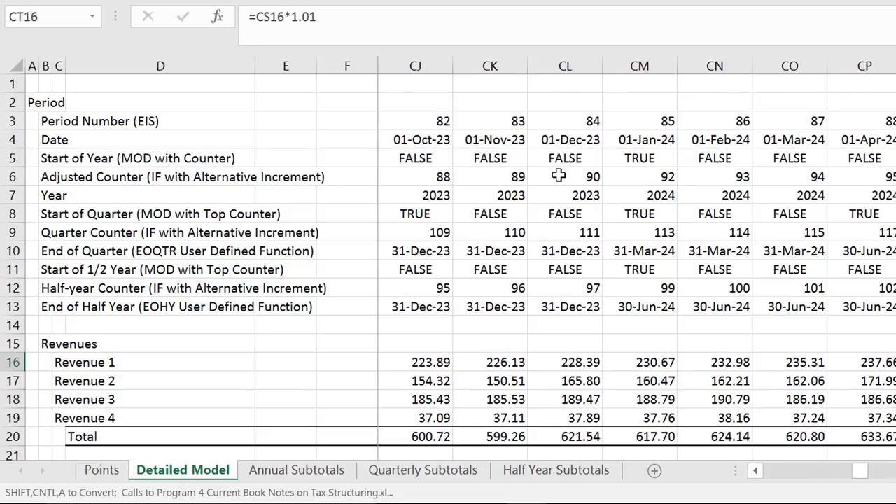
{"action": "key", "text": "ctrl+Page_Down"}
Inspect the Revenue 4 INDEX formulas in row 13 and the 31-Dec-17 subtotal column
{"action": "key", "text": "Left"}
{"action": "key", "text": "Left"}
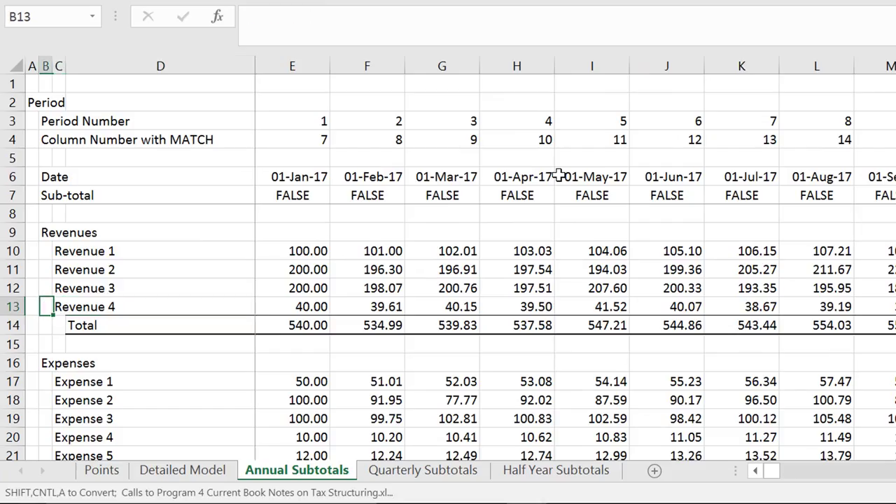
{"action": "key", "text": "Right"}
{"action": "key", "text": "Right"}
{"action": "key", "text": "Right"}
{"action": "key", "text": "Right"}
{"action": "key", "text": "Right"}
{"action": "key", "text": "Right"}
{"action": "key", "text": "Right"}
{"action": "key", "text": "Right"}
{"action": "key", "text": "Right"}
{"action": "key", "text": "Right"}
{"action": "key", "text": "Right"}
{"action": "key", "text": "Right"}
{"action": "key", "text": "Right"}
{"action": "key", "text": "Right"}
{"action": "key", "text": "Right"}
{"action": "key", "text": "Right"}
{"action": "key", "text": "Right"}
{"action": "key", "text": "Right"}
{"action": "key", "text": "Right"}
{"action": "key", "text": "Right"}
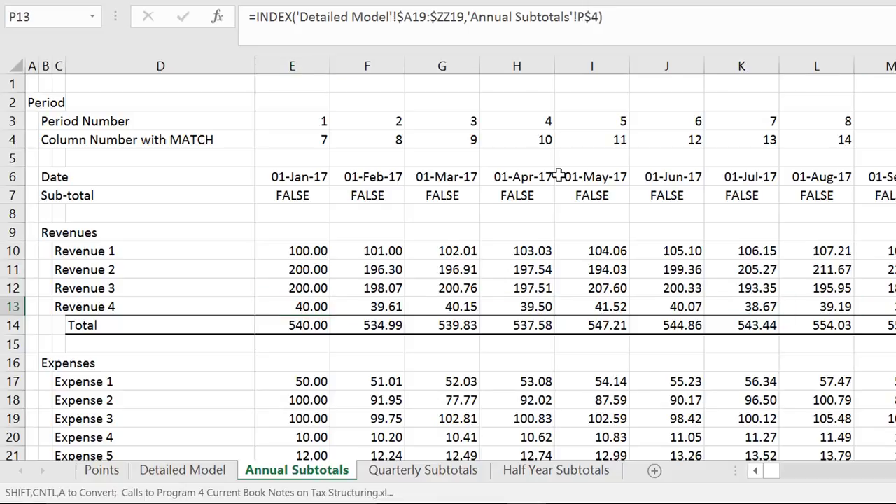
{"action": "key", "text": "Right"}
{"action": "key", "text": "Right"}
{"action": "key", "text": "Right"}
{"action": "key", "text": "Right"}
{"action": "key", "text": "Right"}
{"action": "key", "text": "Right"}
{"action": "key", "text": "Right"}
{"action": "key", "text": "Right"}
{"action": "key", "text": "Right"}
{"action": "key", "text": "Right"}
{"action": "key", "text": "Right"}
{"action": "key", "text": "Right"}
{"action": "key", "text": "Right"}
{"action": "key", "text": "Right"}
{"action": "key", "text": "Right"}
{"action": "key", "text": "Right"}
{"action": "key", "text": "Right"}
{"action": "key", "text": "Right"}
{"action": "key", "text": "Right"}
{"action": "key", "text": "Right"}
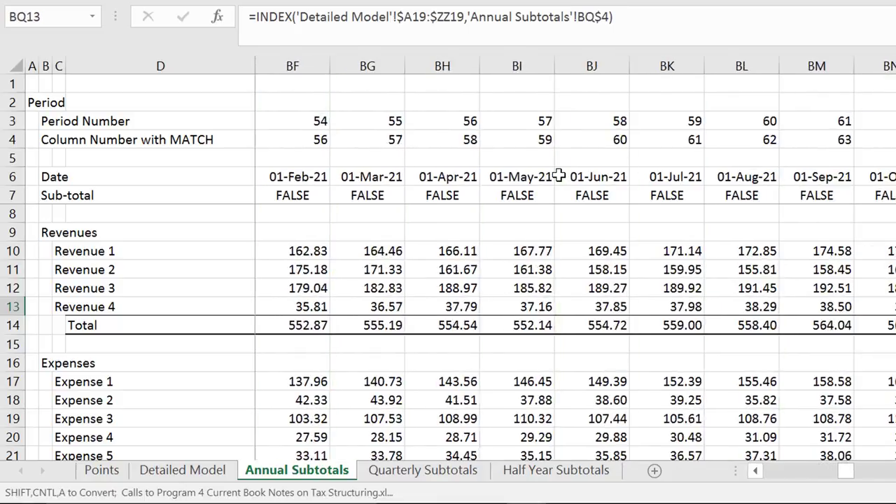
{"action": "key", "text": "Right"}
{"action": "key", "text": "Right"}
{"action": "key", "text": "Right"}
{"action": "key", "text": "Right"}
{"action": "key", "text": "Right"}
{"action": "key", "text": "Right"}
{"action": "key", "text": "Right"}
{"action": "key", "text": "Right"}
{"action": "key", "text": "Right"}
{"action": "key", "text": "Right"}
{"action": "key", "text": "Right"}
{"action": "key", "text": "Right"}
{"action": "key", "text": "Right"}
{"action": "key", "text": "Left"}
{"action": "key", "text": "Left"}
{"action": "key", "text": "Left"}
{"action": "key", "text": "Left"}
{"action": "key", "text": "Left"}
{"action": "key", "text": "Left"}
{"action": "key", "text": "Left"}
{"action": "key", "text": "Left"}
{"action": "key", "text": "Left"}
{"action": "key", "text": "Left"}
{"action": "key", "text": "Left"}
{"action": "key", "text": "Left"}
{"action": "key", "text": "Left"}
{"action": "key", "text": "Left"}
{"action": "key", "text": "Left"}
{"action": "key", "text": "Left"}
{"action": "key", "text": "Left"}
{"action": "key", "text": "Left"}
{"action": "key", "text": "Left"}
{"action": "key", "text": "Left"}
{"action": "key", "text": "Left"}
{"action": "key", "text": "Left"}
{"action": "key", "text": "Left"}
{"action": "key", "text": "Left"}
{"action": "key", "text": "Left"}
{"action": "key", "text": "Left"}
{"action": "key", "text": "Left"}
{"action": "key", "text": "Left"}
{"action": "key", "text": "Left"}
{"action": "key", "text": "Left"}
{"action": "key", "text": "Left"}
{"action": "key", "text": "Left"}
{"action": "key", "text": "Left"}
{"action": "key", "text": "Left"}
{"action": "key", "text": "Left"}
{"action": "key", "text": "Left"}
{"action": "key", "text": "Left"}
{"action": "key", "text": "Left"}
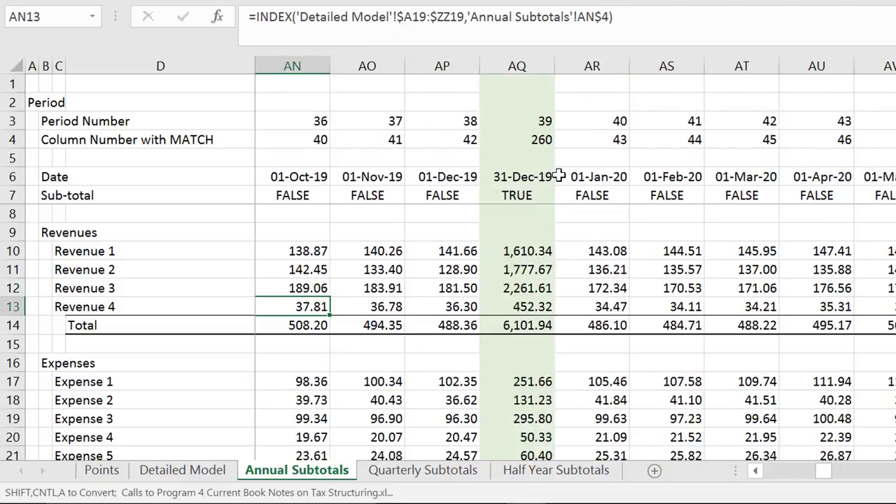
{"action": "key", "text": "Left"}
{"action": "key", "text": "Left"}
{"action": "key", "text": "Left"}
{"action": "key", "text": "Left"}
{"action": "key", "text": "Left"}
{"action": "key", "text": "Left"}
{"action": "key", "text": "Left"}
{"action": "key", "text": "Left"}
{"action": "key", "text": "Left"}
{"action": "key", "text": "Left"}
{"action": "key", "text": "Left"}
{"action": "key", "text": "Left"}
{"action": "key", "text": "Left"}
{"action": "key", "text": "Left"}
{"action": "key", "text": "Left"}
{"action": "key", "text": "Left"}
{"action": "key", "text": "Left"}
{"action": "key", "text": "Left"}
{"action": "key", "text": "Left"}
{"action": "key", "text": "Left"}
{"action": "key", "text": "Right"}
{"action": "key", "text": "Right"}
{"action": "key", "text": "Right"}
{"action": "key", "text": "Right"}
{"action": "key", "text": "Right"}
{"action": "key", "text": "Right"}
{"action": "key", "text": "Right"}
{"action": "key", "text": "Right"}
{"action": "key", "text": "Right"}
{"action": "key", "text": "Right"}
{"action": "key", "text": "Right"}
{"action": "key", "text": "Right"}
{"action": "key", "text": "Right"}
{"action": "key", "text": "Right"}
{"action": "key", "text": "Right"}
{"action": "key", "text": "Right"}
{"action": "key", "text": "Right"}
{"action": "key", "text": "Right"}
{"action": "key", "text": "Right"}
{"action": "key", "text": "Left"}
{"action": "key", "text": "Left"}
{"action": "key", "text": "Left"}
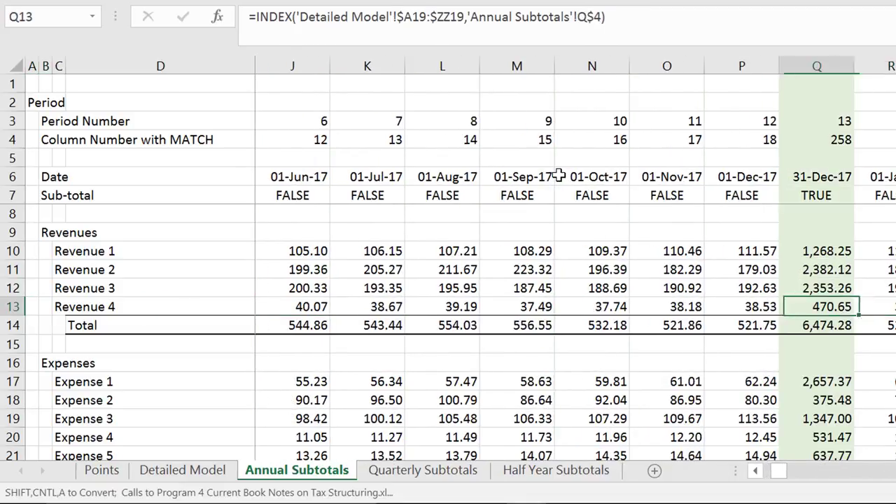
{"action": "key", "text": "Up"}
{"action": "key", "text": "Up"}
{"action": "key", "text": "Up"}
{"action": "key", "text": "Left"}
{"action": "key", "text": "Left"}
{"action": "key", "text": "Right"}
{"action": "key", "text": "Right"}
Check the Quarterly Subtotals Total row and Revenue 2 INDEX formulas
{"action": "key", "text": "ctrl+Page_Down"}
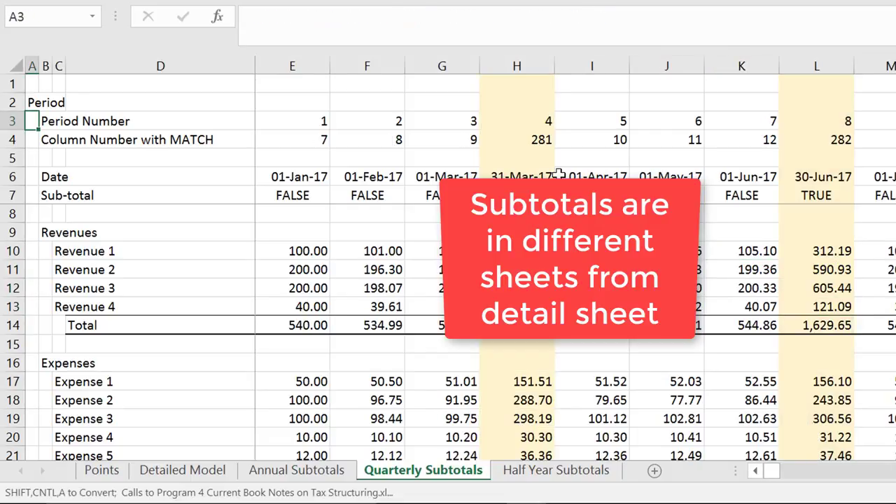
{"action": "key", "text": "Right"}
{"action": "key", "text": "Right"}
{"action": "key", "text": "Down"}
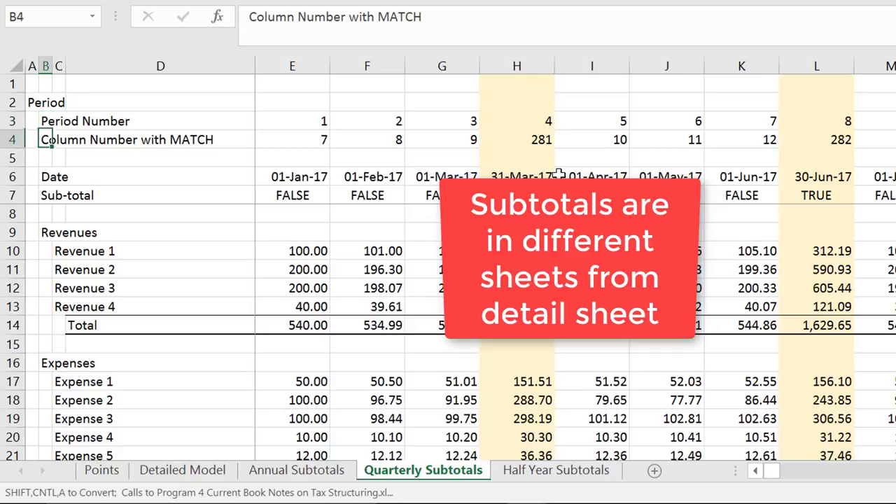
{"action": "key", "text": "Down"}
{"action": "key", "text": "Down"}
{"action": "key", "text": "Down"}
{"action": "key", "text": "Down"}
{"action": "key", "text": "Down"}
{"action": "key", "text": "Down"}
{"action": "key", "text": "Down"}
{"action": "key", "text": "Down"}
{"action": "key", "text": "Down"}
{"action": "key", "text": "Down"}
{"action": "key", "text": "Right"}
{"action": "key", "text": "Right"}
{"action": "key", "text": "Right"}
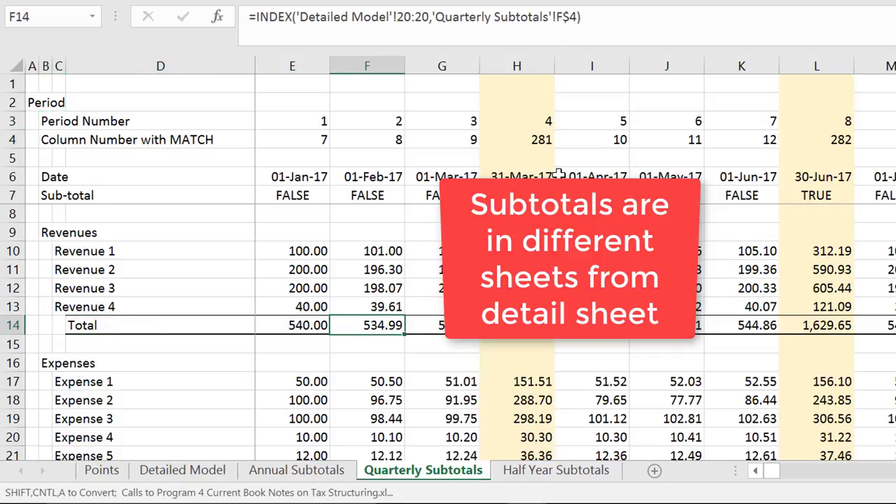
{"action": "key", "text": "Up"}
{"action": "key", "text": "Up"}
{"action": "key", "text": "Up"}
{"action": "key", "text": "Right"}
{"action": "key", "text": "Right"}
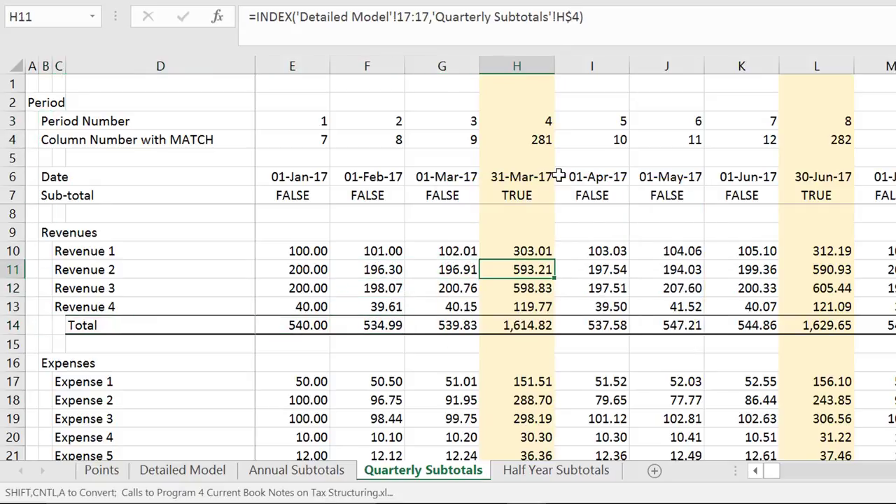
Glance at Half Year Subtotals, then step back through the sheets to Points
{"action": "key", "text": "ctrl+Page_Down"}
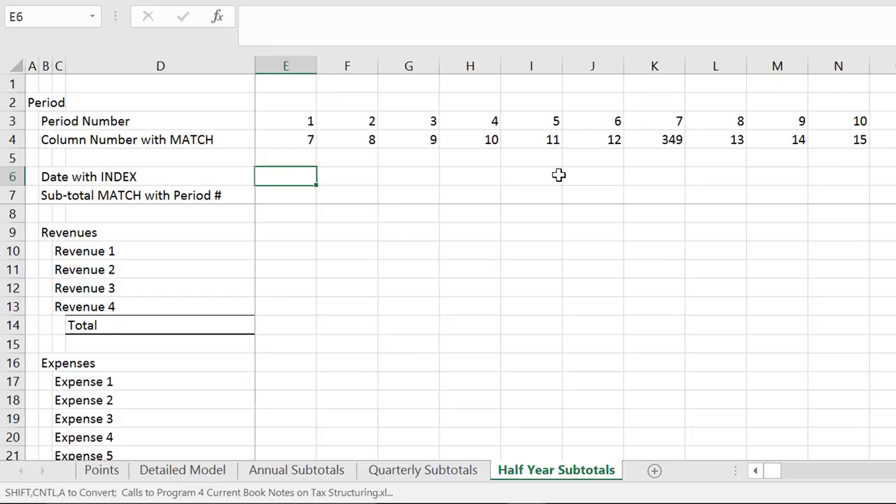
{"action": "key", "text": "ctrl+Page_Up"}
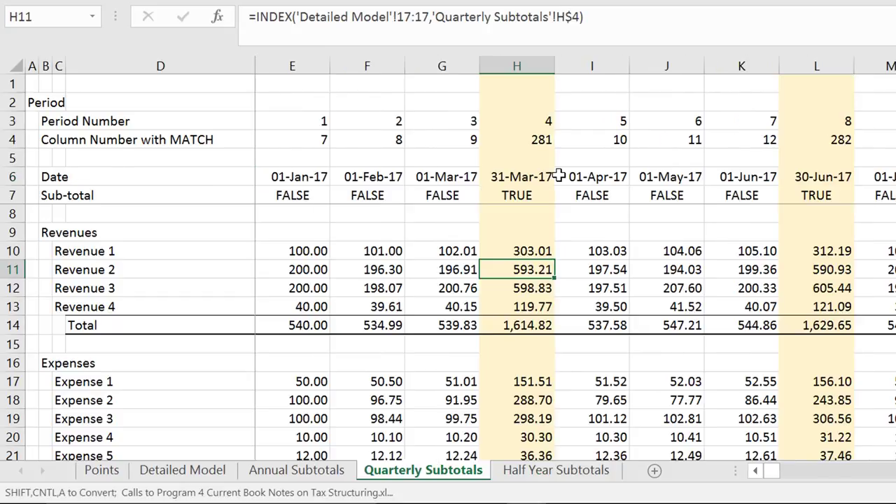
{"action": "key", "text": "ctrl+Page_Up"}
{"action": "key", "text": "ctrl+Page_Up"}
{"action": "key", "text": "ctrl+Page_Up"}
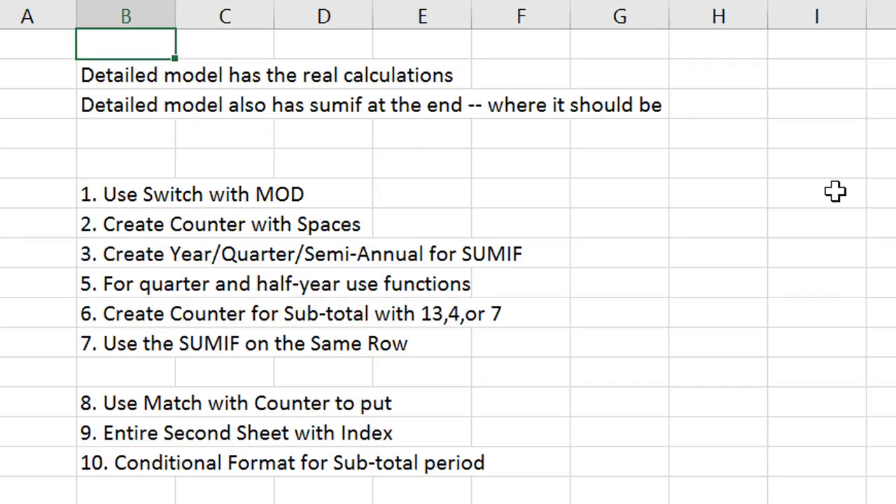
Scroll across the Detailed Model sheet, then move on to Annual Subtotals
{"action": "key", "text": "ctrl+Page_Down"}
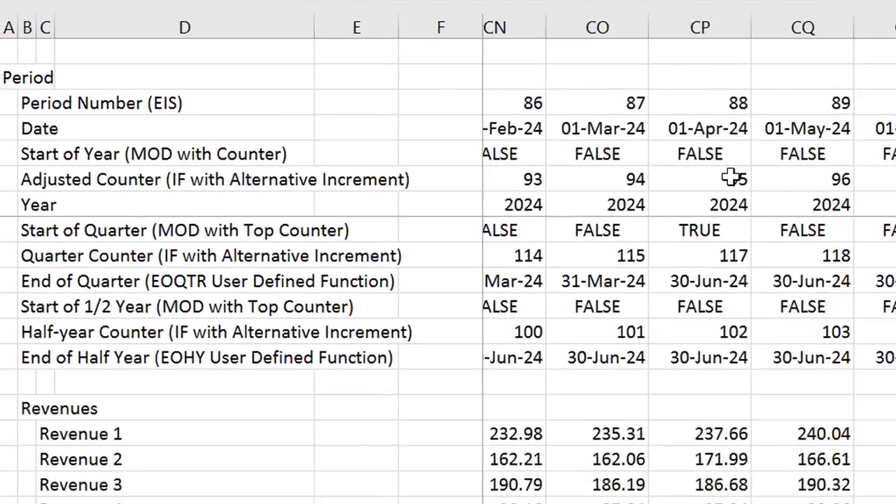
{"action": "scroll", "coordinate": [835, 193], "scroll_direction": "right", "scroll_amount": 4}
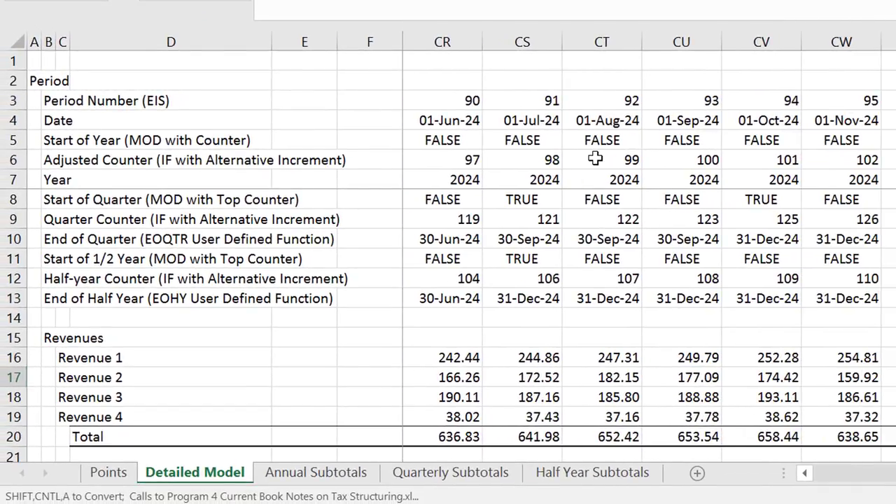
{"action": "key", "text": "ctrl+Page_Down"}
{"action": "key", "text": "Left"}
{"action": "key", "text": "Left"}
{"action": "key", "text": "Up"}
{"action": "key", "text": "Up"}
{"action": "key", "text": "Up"}
{"action": "key", "text": "Up"}
{"action": "key", "text": "Up"}
{"action": "key", "text": "Up"}
Step along the row 4 MATCH column numbers, checking the year-end value 259
{"action": "key", "text": "Left"}
{"action": "key", "text": "Left"}
{"action": "key", "text": "Left"}
{"action": "key", "text": "Left"}
{"action": "key", "text": "Left"}
{"action": "key", "text": "Left"}
{"action": "key", "text": "Left"}
{"action": "key", "text": "Left"}
{"action": "key", "text": "Left"}
{"action": "key", "text": "Left"}
{"action": "key", "text": "Right"}
{"action": "key", "text": "Right"}
{"action": "key", "text": "Right"}
{"action": "key", "text": "Right"}
{"action": "key", "text": "Right"}
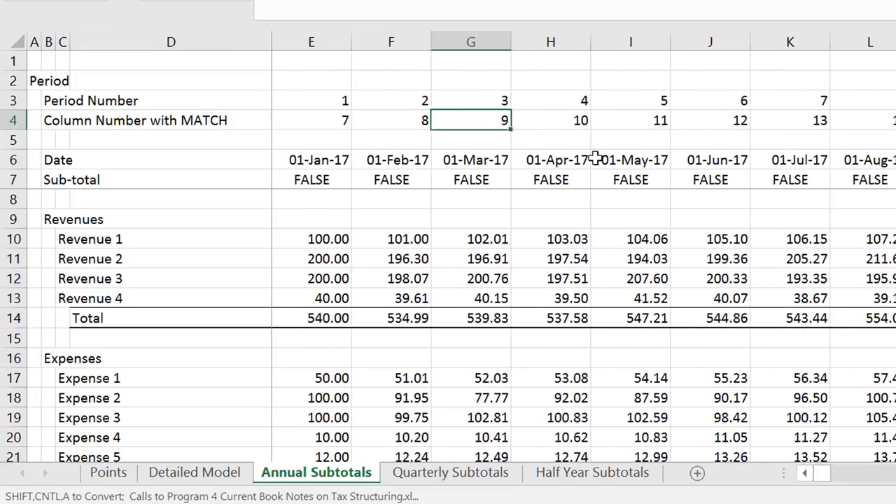
{"action": "key", "text": "Left"}
{"action": "key", "text": "Left"}
{"action": "key", "text": "Left"}
{"action": "key", "text": "Left"}
{"action": "key", "text": "Left"}
{"action": "key", "text": "Right"}
{"action": "key", "text": "Right"}
{"action": "key", "text": "Right"}
{"action": "key", "text": "Right"}
{"action": "key", "text": "Right"}
{"action": "key", "text": "Right"}
{"action": "key", "text": "Right"}
{"action": "key", "text": "Right"}
{"action": "key", "text": "Right"}
{"action": "key", "text": "Right"}
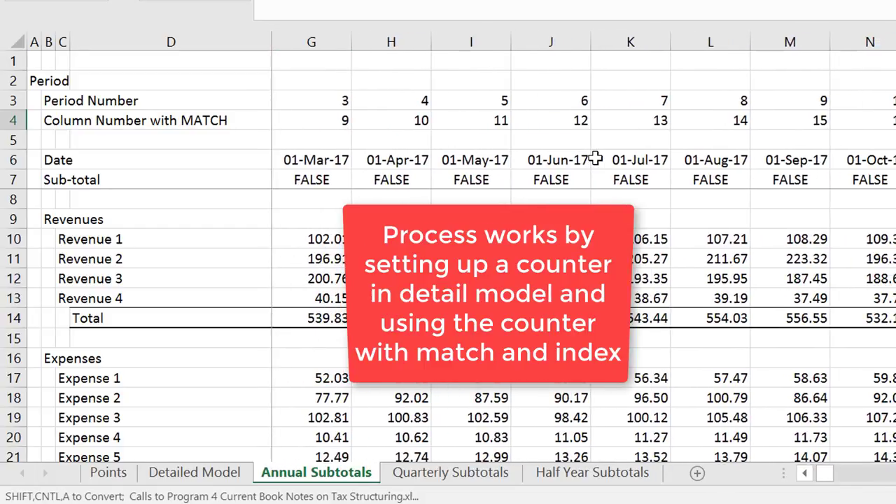
{"action": "key", "text": "Right"}
{"action": "key", "text": "Right"}
{"action": "key", "text": "Right"}
{"action": "key", "text": "Right"}
{"action": "key", "text": "Right"}
{"action": "key", "text": "Right"}
{"action": "key", "text": "Right"}
{"action": "key", "text": "Right"}
{"action": "key", "text": "Right"}
{"action": "key", "text": "Right"}
{"action": "key", "text": "Right"}
{"action": "key", "text": "Right"}
{"action": "key", "text": "Right"}
{"action": "key", "text": "Right"}
{"action": "key", "text": "Right"}
{"action": "key", "text": "Right"}
{"action": "key", "text": "Right"}
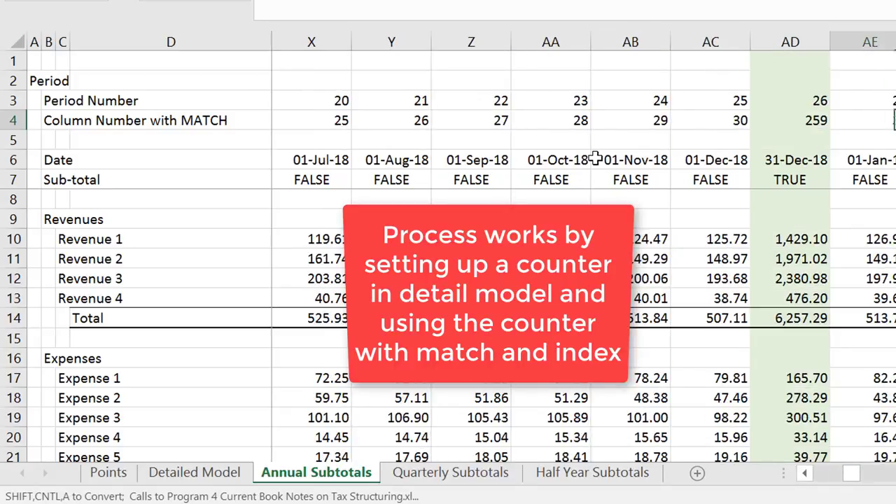
{"action": "key", "text": "Left"}
{"action": "key", "text": "Right"}
{"action": "key", "text": "Right"}
{"action": "key", "text": "Right"}
{"action": "key", "text": "Right"}
{"action": "key", "text": "Right"}
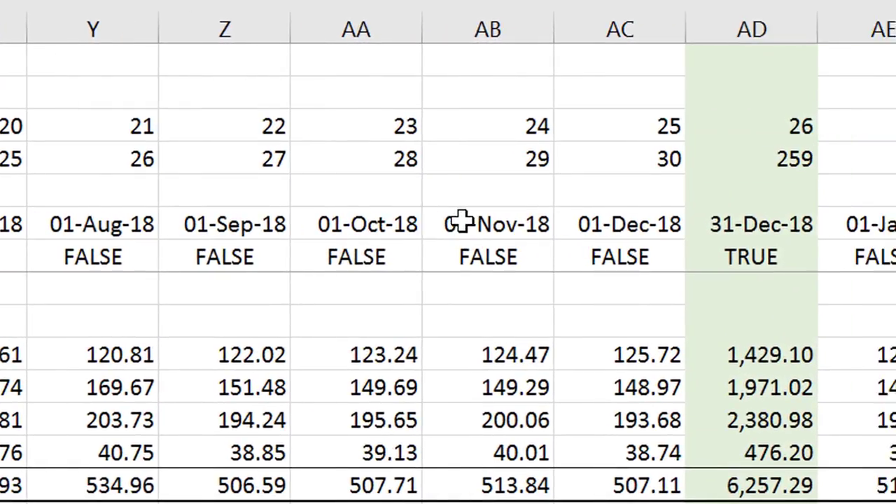
{"action": "key", "text": "Right"}
{"action": "key", "text": "Right"}
{"action": "key", "text": "Right"}
{"action": "key", "text": "Right"}
{"action": "key", "text": "Right"}
{"action": "key", "text": "Right"}
{"action": "key", "text": "Right"}
{"action": "key", "text": "Right"}
{"action": "key", "text": "Right"}
{"action": "key", "text": "Right"}
{"action": "key", "text": "Right"}
{"action": "key", "text": "Left"}
{"action": "key", "text": "Left"}
{"action": "key", "text": "Left"}
{"action": "key", "text": "Left"}
{"action": "key", "text": "Left"}
{"action": "key", "text": "Left"}
{"action": "key", "text": "Left"}
{"action": "key", "text": "Left"}
{"action": "key", "text": "Left"}
{"action": "key", "text": "Left"}
{"action": "key", "text": "Left"}
{"action": "key", "text": "Left"}
{"action": "key", "text": "Left"}
{"action": "key", "text": "Left"}
{"action": "key", "text": "Left"}
{"action": "key", "text": "Left"}
{"action": "key", "text": "Left"}
{"action": "key", "text": "Left"}
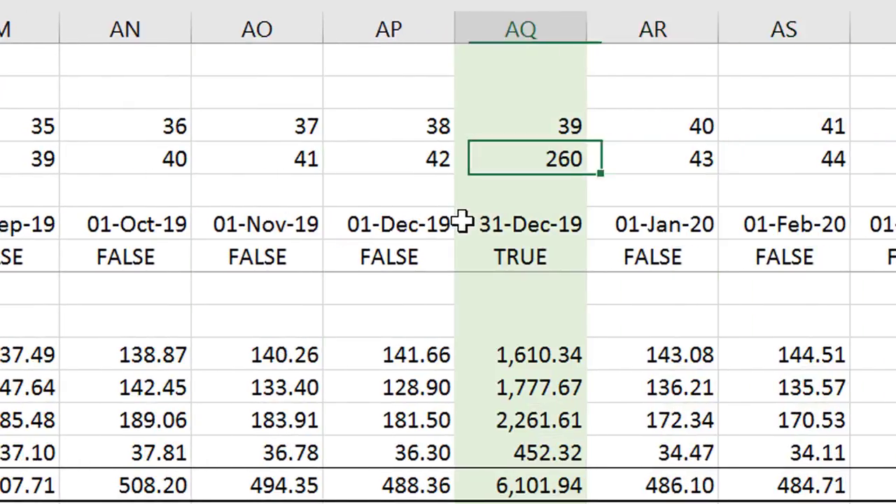
{"action": "key", "text": "Left"}
{"action": "key", "text": "Left"}
{"action": "key", "text": "Left"}
{"action": "key", "text": "Left"}
{"action": "key", "text": "Left"}
{"action": "key", "text": "Left"}
{"action": "key", "text": "Left"}
{"action": "key", "text": "Left"}
{"action": "key", "text": "Left"}
{"action": "key", "text": "Left"}
{"action": "key", "text": "Left"}
{"action": "key", "text": "Left"}
{"action": "key", "text": "Left"}
{"action": "key", "text": "Left"}
{"action": "key", "text": "Left"}
{"action": "key", "text": "Left"}
{"action": "key", "text": "Left"}
{"action": "key", "text": "Left"}
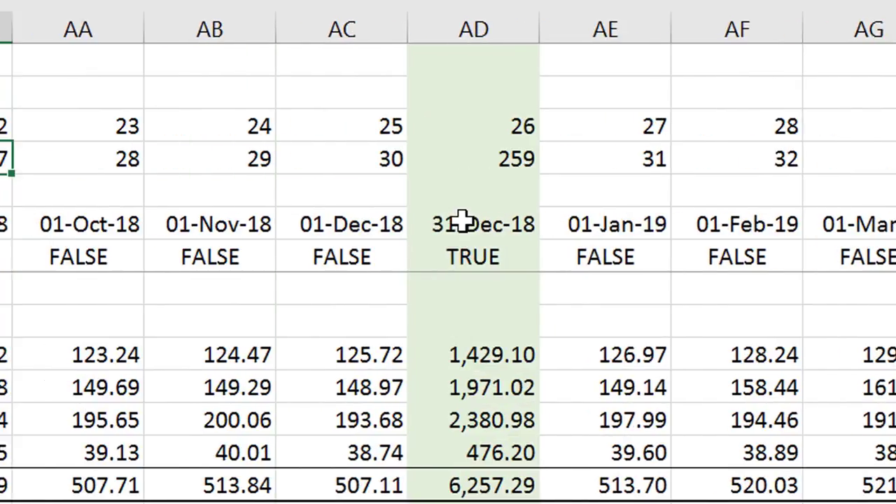
{"action": "key", "text": "Left"}
{"action": "key", "text": "Left"}
{"action": "key", "text": "Left"}
{"action": "key", "text": "Left"}
{"action": "key", "text": "Left"}
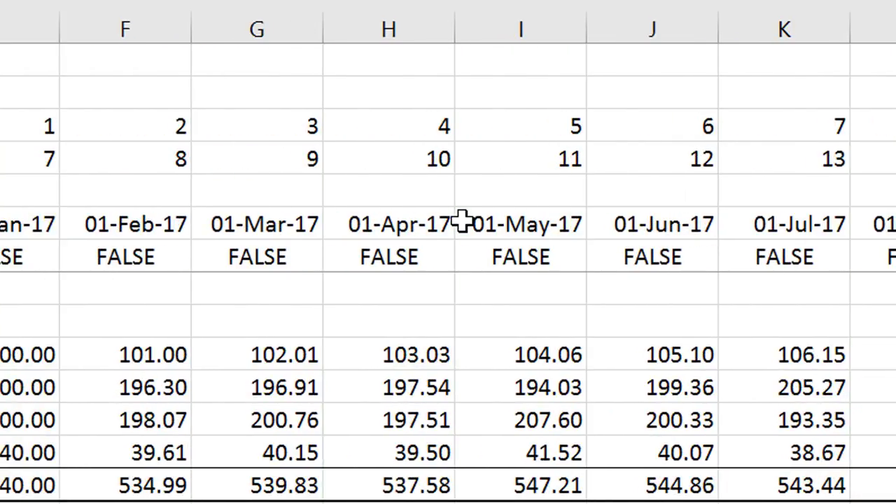
Select E4 to show its MATCH formula, then jump to a later period's formula
{"action": "key", "text": "Up"}
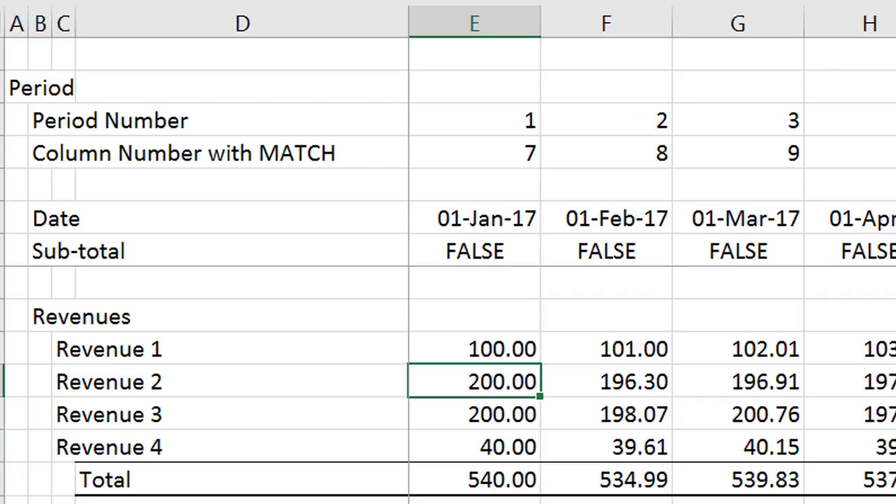
{"action": "key", "text": "Up"}
{"action": "key", "text": "Up"}
{"action": "key", "text": "Up"}
{"action": "key", "text": "Up"}
{"action": "key", "text": "Up"}
{"action": "key", "text": "Down"}
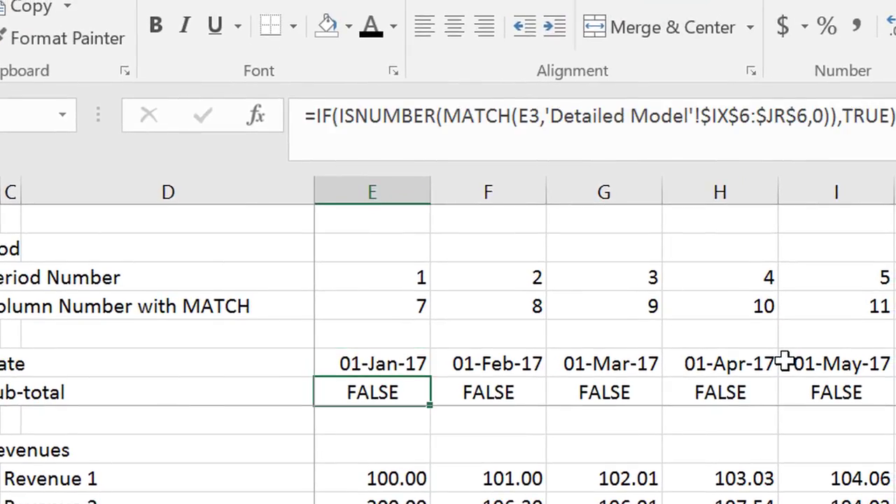
{"action": "key", "text": "Up"}
{"action": "key", "text": "Up"}
{"action": "key", "text": "Up"}
{"action": "key", "text": "Up"}
{"action": "key", "text": "Down"}
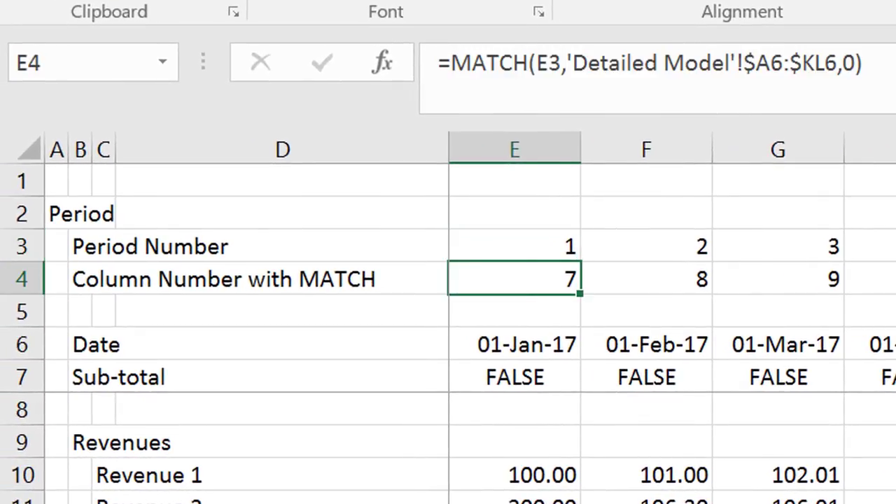
{"action": "key", "text": "Right"}
{"action": "key", "text": "Right"}
{"action": "key", "text": "Right"}
{"action": "key", "text": "Right"}
{"action": "key", "text": "Right"}
{"action": "key", "text": "Right"}
{"action": "key", "text": "Right"}
{"action": "key", "text": "Right"}
{"action": "key", "text": "Right"}
{"action": "key", "text": "Right"}
{"action": "key", "text": "Right"}
{"action": "key", "text": "Right"}
{"action": "key", "text": "Right"}
{"action": "key", "text": "Right"}
{"action": "key", "text": "Right"}
{"action": "key", "text": "Right"}
{"action": "key", "text": "Right"}
{"action": "key", "text": "Right"}
{"action": "key", "text": "Right"}
{"action": "key", "text": "Right"}
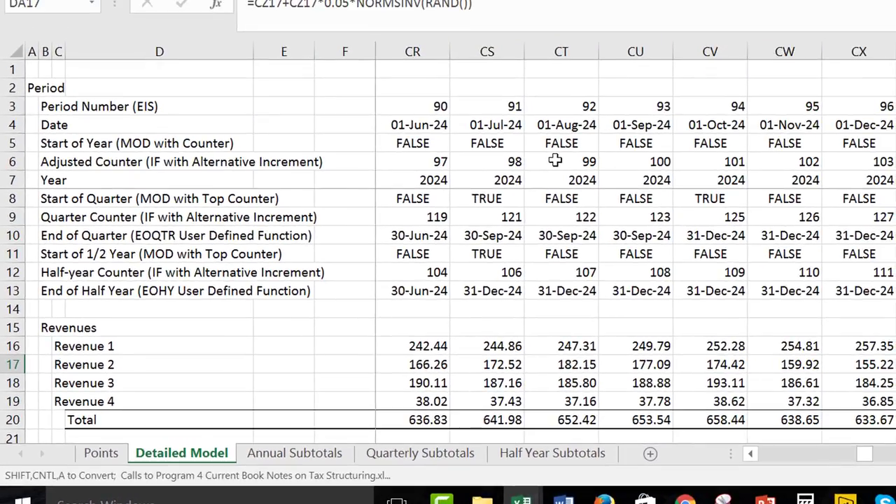
Select the whole Revenues row 15 on the Detailed Model sheet
{"action": "key", "text": "Down"}
{"action": "key", "text": "Down"}
{"action": "key", "text": "Up"}
{"action": "key", "text": "Up"}
{"action": "key", "text": "Up"}
{"action": "key", "text": "Up"}
{"action": "key", "text": "Up"}
{"action": "key", "text": "Down"}
{"action": "key", "text": "Left"}
{"action": "key", "text": "Left"}
{"action": "key", "text": "Left"}
{"action": "key", "text": "Left"}
{"action": "key", "text": "Left"}
{"action": "key", "text": "Left"}
{"action": "key", "text": "Left"}
{"action": "key", "text": "Left"}
{"action": "key", "text": "Left"}
{"action": "key", "text": "Left"}
{"action": "key", "text": "Left"}
{"action": "key", "text": "Left"}
{"action": "key", "text": "Left"}
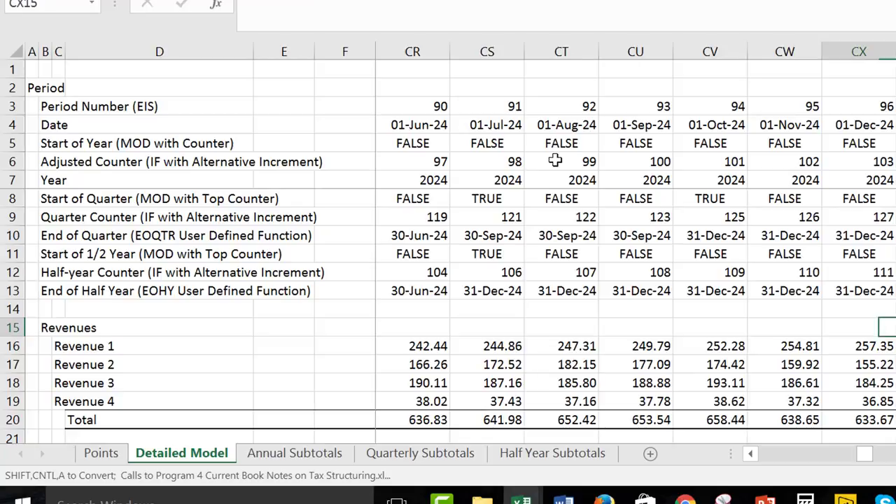
{"action": "key", "text": "Left"}
{"action": "key", "text": "Left"}
{"action": "key", "text": "Left"}
{"action": "key", "text": "Left"}
{"action": "key", "text": "Left"}
{"action": "key", "text": "Left"}
{"action": "key", "text": "Left"}
{"action": "key", "text": "Left"}
{"action": "key", "text": "Left"}
{"action": "key", "text": "Left"}
{"action": "key", "text": "Left"}
{"action": "key", "text": "ctrl+Left"}
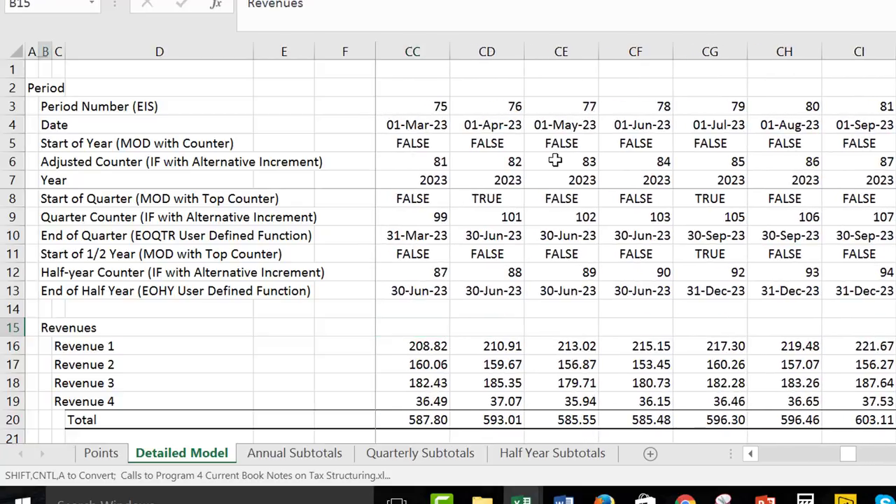
{"action": "key", "text": "Right"}
{"action": "key", "text": "Right"}
{"action": "key", "text": "Right"}
{"action": "key", "text": "Right"}
{"action": "key", "text": "Right"}
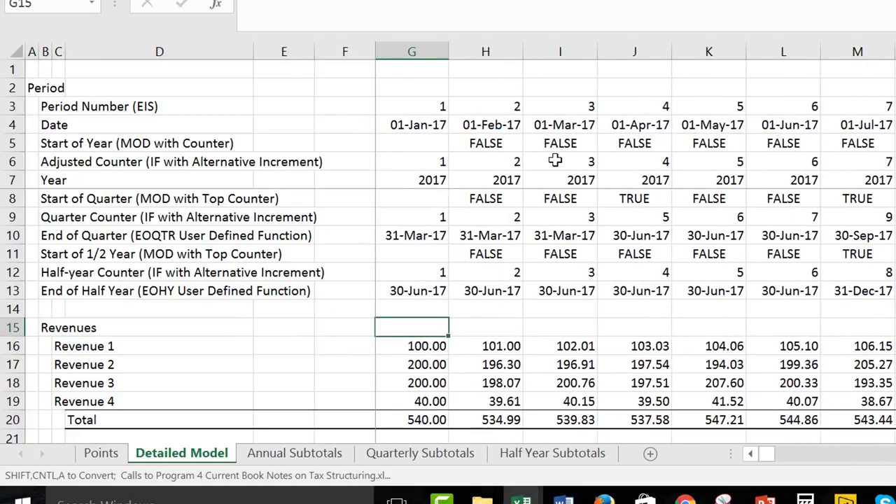
{"action": "key", "text": "Up"}
{"action": "key", "text": "Down"}
{"action": "key", "text": "shift+space"}
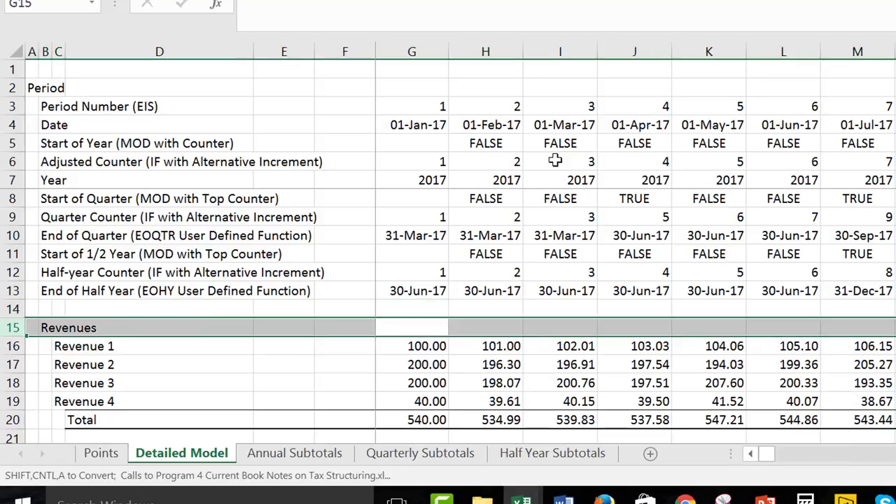
Insert a blank row above Revenues, then remove it again
{"action": "key", "text": "ctrl+shift+equal"}
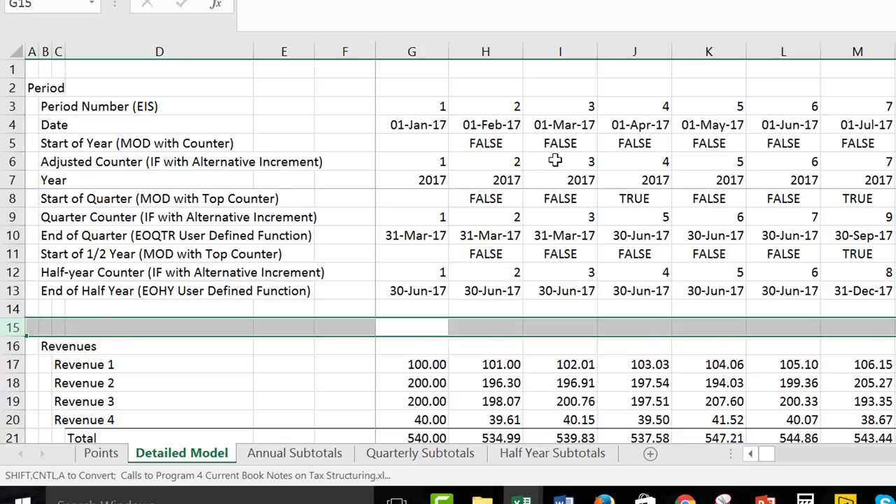
{"action": "key", "text": "ctrl+minus"}
{"action": "key", "text": "Left"}
{"action": "key", "text": "Left"}
{"action": "key", "text": "Left"}
{"action": "key", "text": "Left"}
{"action": "key", "text": "Left"}
{"action": "key", "text": "Left"}
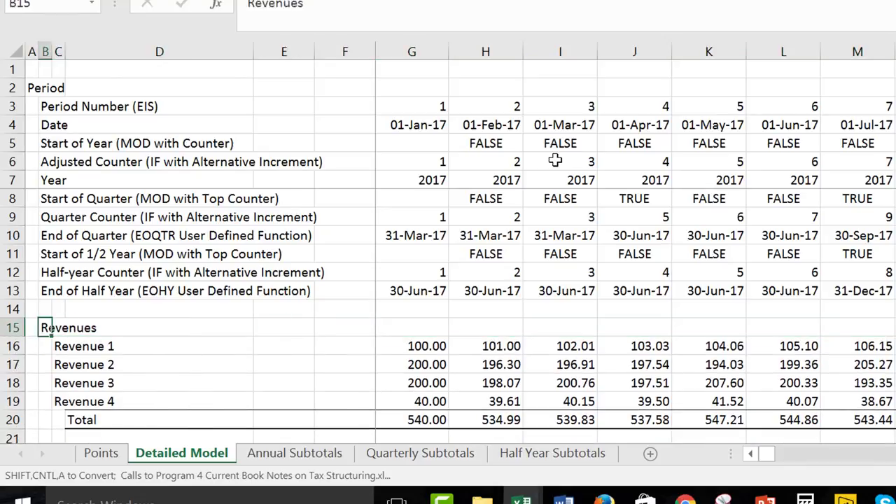
On the Points sheet, delete empty row 4 above the numbered list
{"action": "key", "text": "ctrl+Page_Up"}
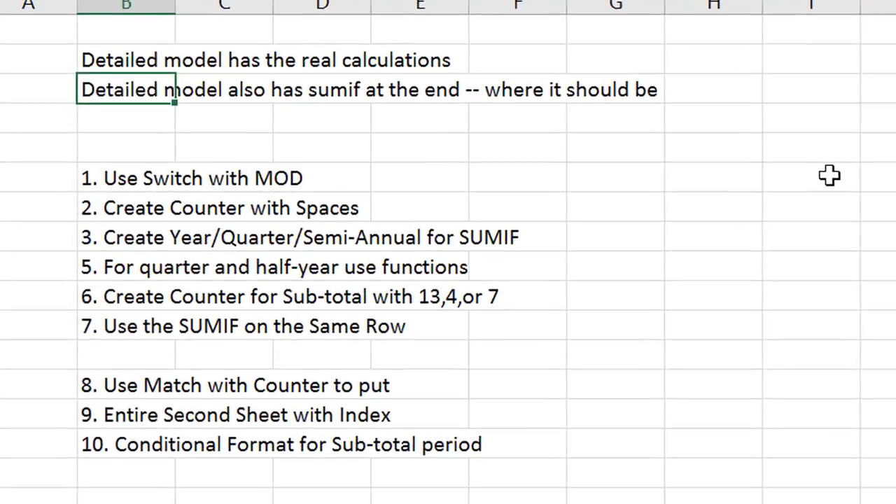
{"action": "key", "text": "Down"}
{"action": "key", "text": "shift+space"}
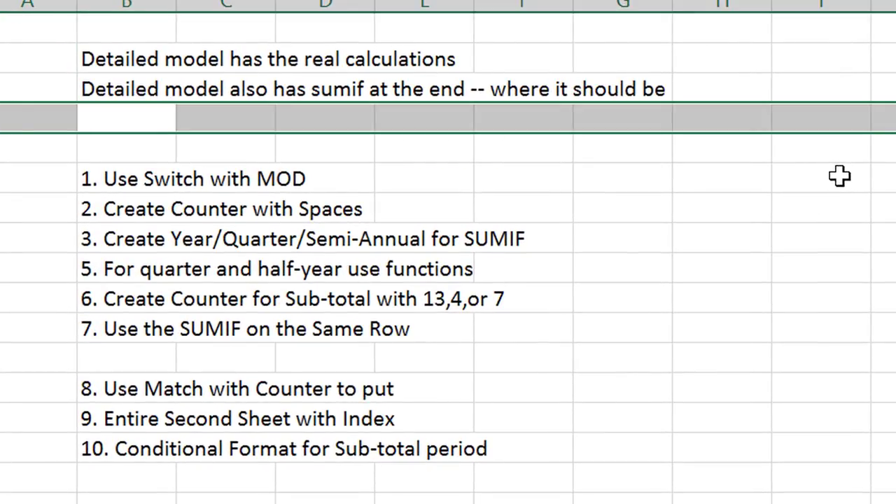
{"action": "key", "text": "ctrl+minus"}
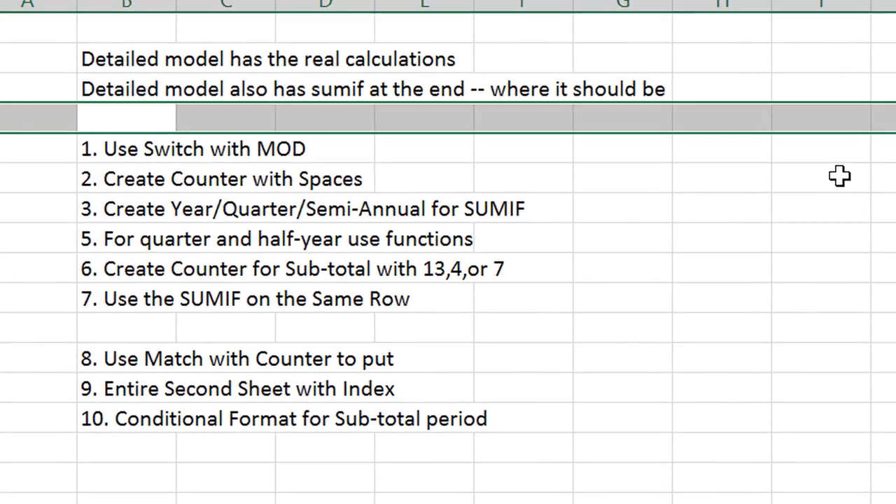
{"action": "key", "text": "Down"}
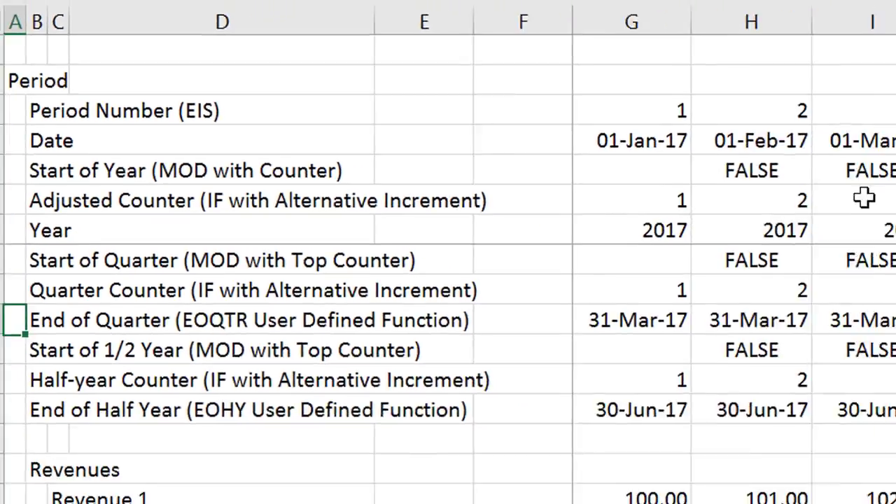
{"action": "key", "text": "Up"}
{"action": "key", "text": "Up"}
{"action": "key", "text": "Up"}
{"action": "key", "text": "Right"}
{"action": "key", "text": "Right"}
{"action": "key", "text": "Up"}
{"action": "key", "text": "Up"}
{"action": "key", "text": "Up"}
{"action": "key", "text": "Right"}
{"action": "key", "text": "Right"}
{"action": "key", "text": "Right"}
{"action": "key", "text": "Right"}
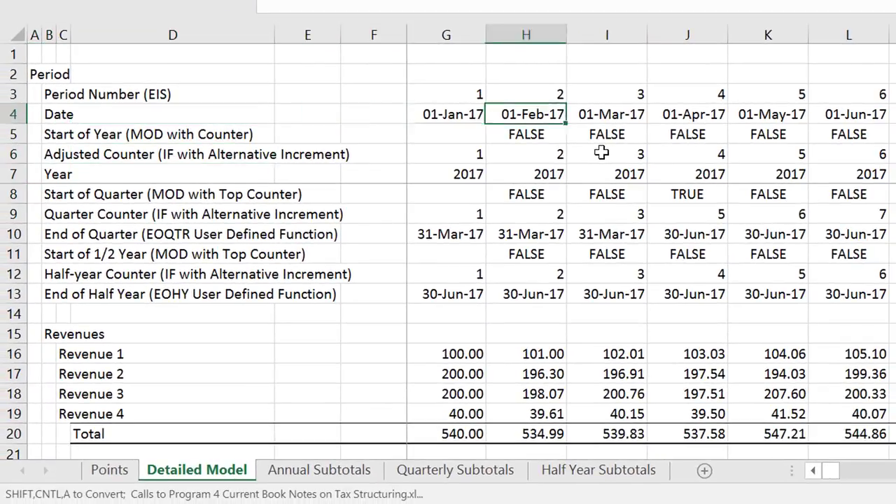
{"action": "key", "text": "Down"}
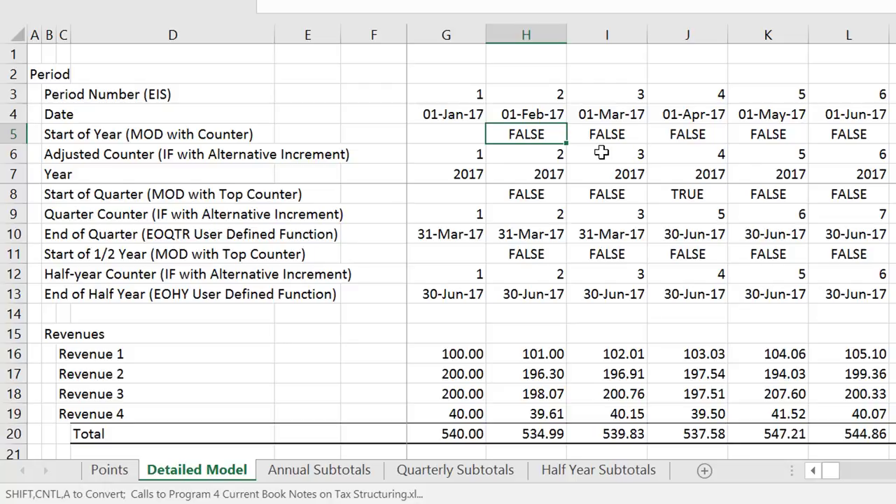
{"action": "key", "text": "Left"}
{"action": "key", "text": "Left"}
{"action": "key", "text": "Left"}
{"action": "key", "text": "Left"}
{"action": "key", "text": "Left"}
{"action": "key", "text": "Left"}
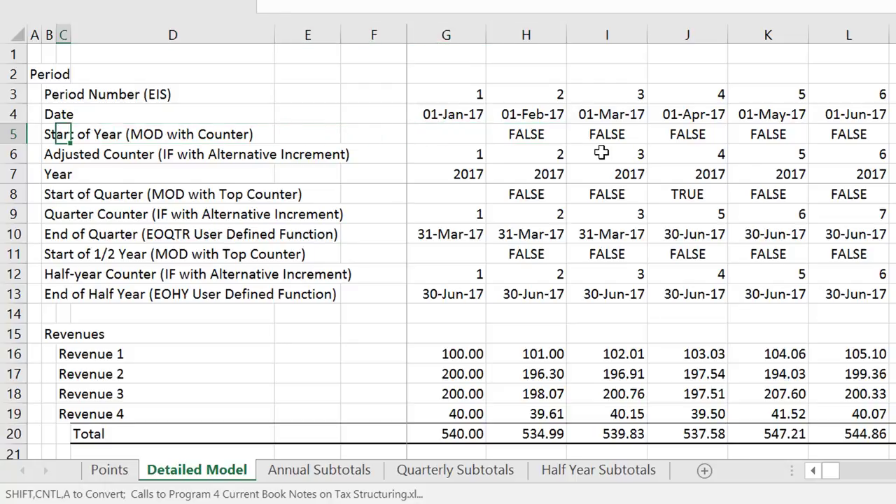
{"action": "key", "text": "Right"}
{"action": "key", "text": "Right"}
{"action": "key", "text": "Right"}
{"action": "key", "text": "Right"}
{"action": "key", "text": "Right"}
{"action": "key", "text": "Right"}
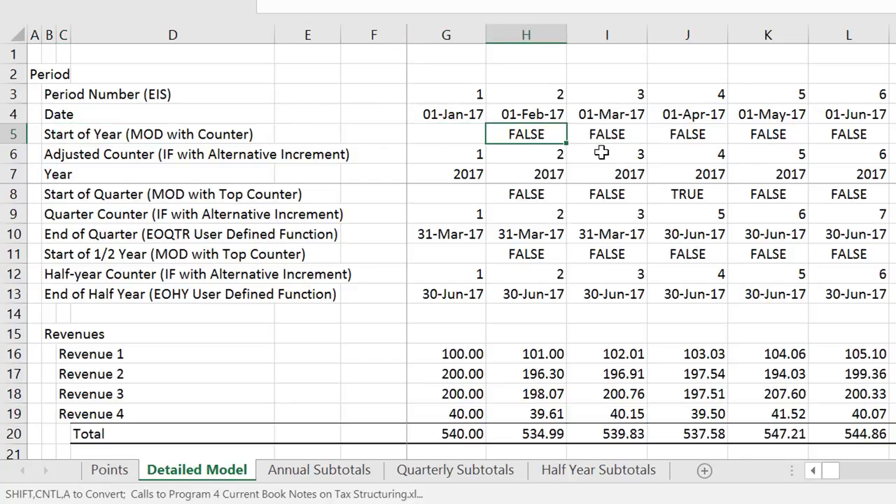
{"action": "key", "text": "Down"}
{"action": "key", "text": "Down"}
{"action": "key", "text": "Down"}
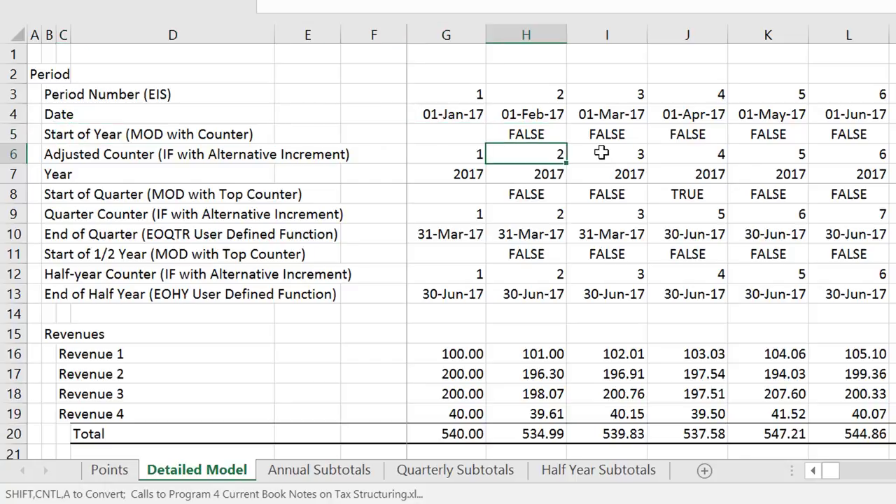
{"action": "key", "text": "Left"}
{"action": "key", "text": "Left"}
{"action": "key", "text": "Left"}
{"action": "key", "text": "Left"}
{"action": "key", "text": "Left"}
{"action": "key", "text": "Left"}
{"action": "key", "text": "Down"}
{"action": "key", "text": "Down"}
{"action": "key", "text": "Down"}
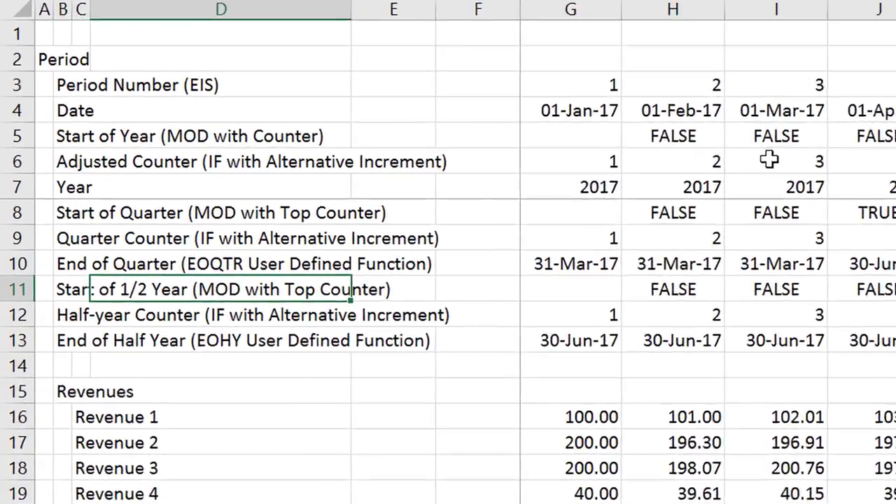
{"action": "key", "text": "Right"}
{"action": "key", "text": "Right"}
{"action": "key", "text": "Right"}
{"action": "key", "text": "Right"}
{"action": "key", "text": "Right"}
{"action": "key", "text": "Right"}
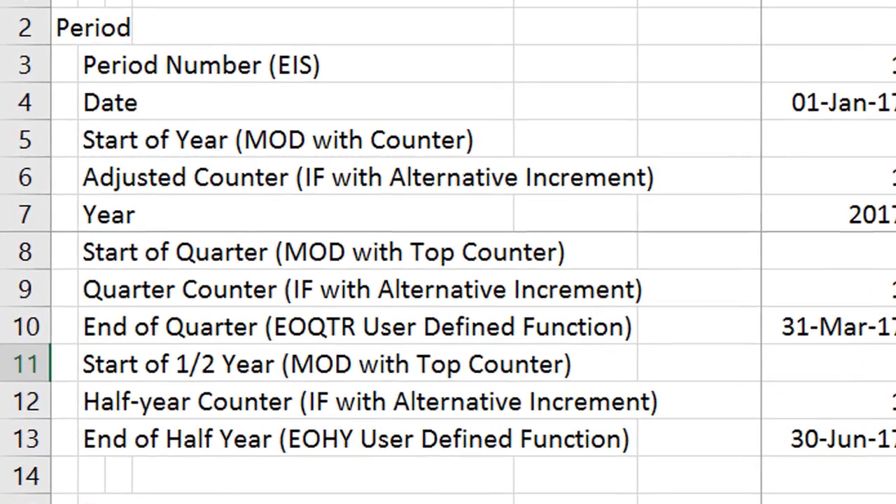
{"action": "key", "text": "Up"}
{"action": "key", "text": "Up"}
{"action": "key", "text": "Up"}
{"action": "key", "text": "Up"}
{"action": "key", "text": "Up"}
{"action": "key", "text": "Up"}
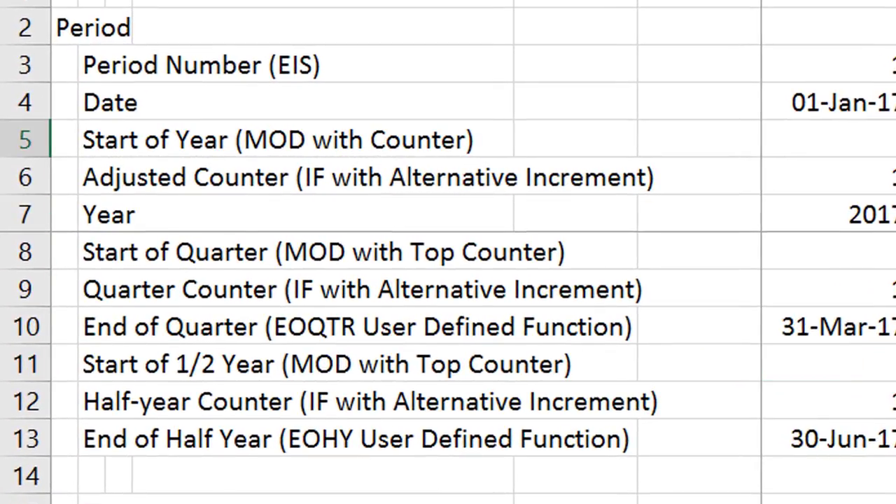
{"action": "key", "text": "ctrl+Page_Up"}
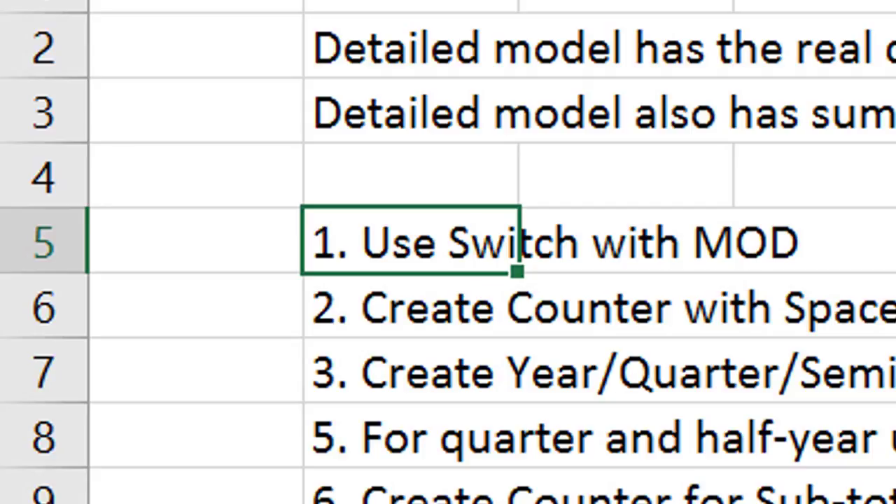
{"action": "left_click", "coordinate": [409, 306]}
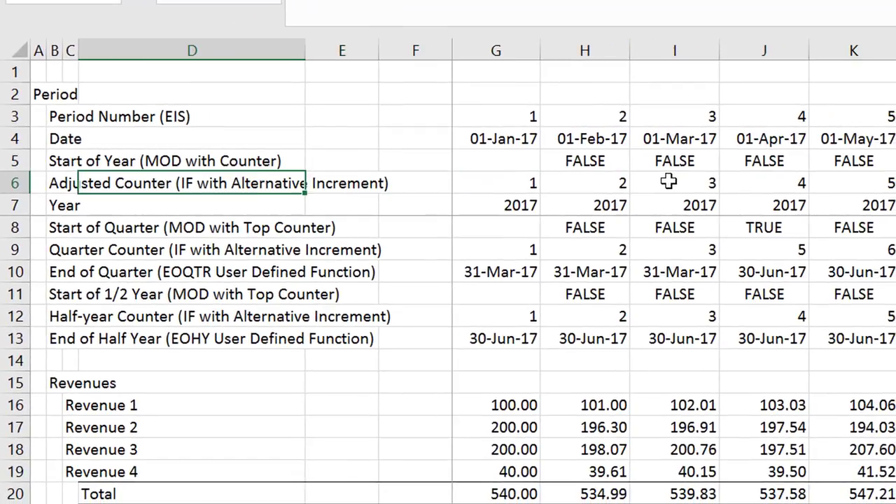
{"action": "key", "text": "ctrl+Right"}
{"action": "key", "text": "Right"}
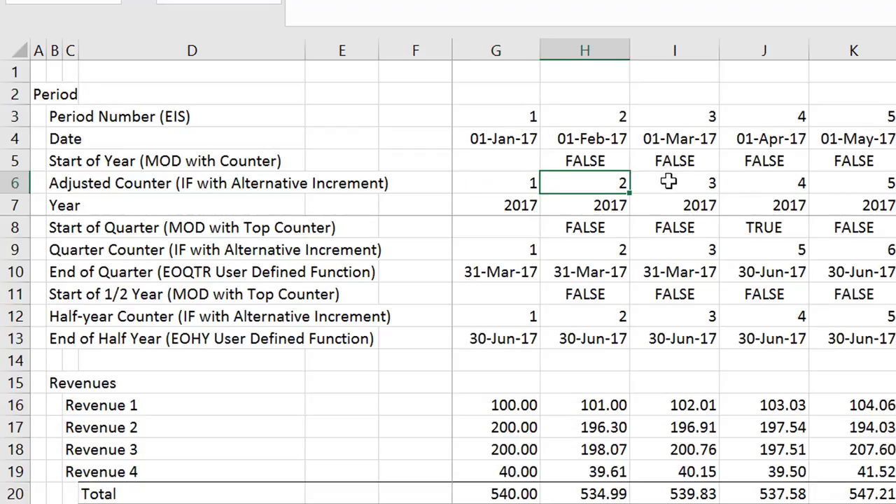
{"action": "key", "text": "F2"}
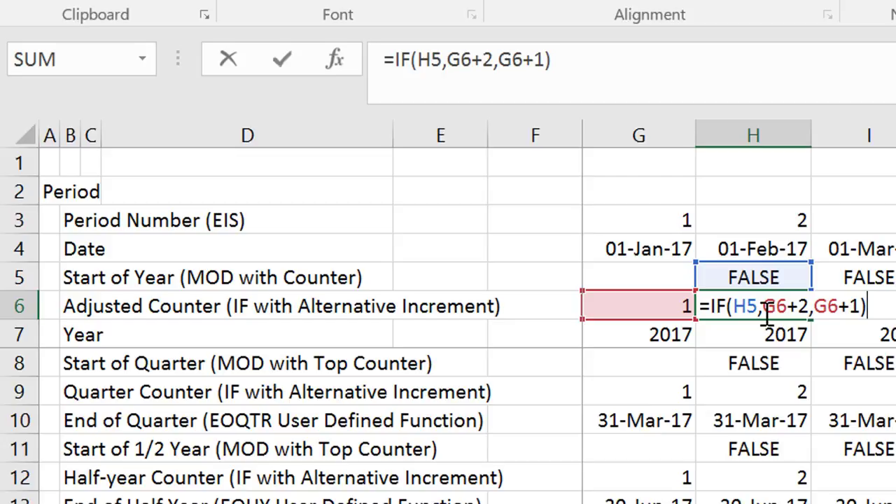
{"action": "key", "text": "Return"}
{"action": "key", "text": "Return"}
{"action": "key", "text": "Up"}
{"action": "key", "text": "Up"}
{"action": "key", "text": "Right"}
{"action": "key", "text": "Right"}
{"action": "key", "text": "Right"}
{"action": "key", "text": "Right"}
{"action": "key", "text": "Right"}
{"action": "key", "text": "Right"}
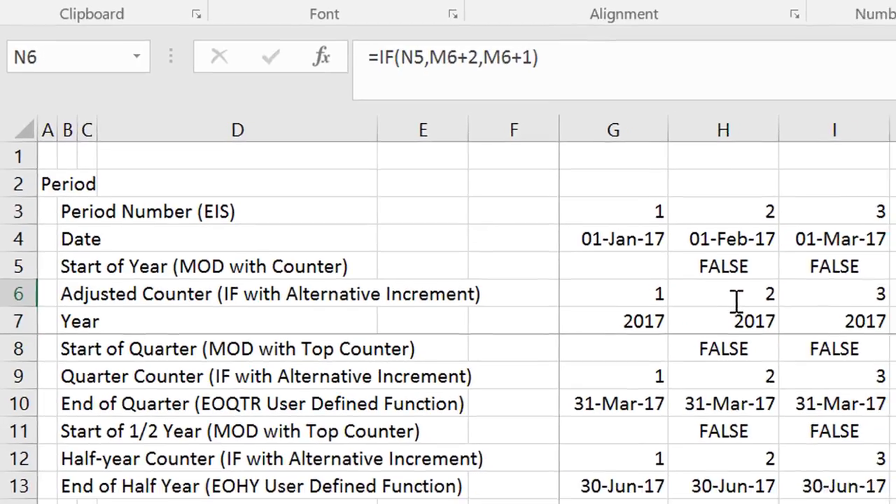
{"action": "key", "text": "Right"}
{"action": "key", "text": "Right"}
{"action": "key", "text": "Right"}
{"action": "key", "text": "Right"}
{"action": "key", "text": "Right"}
{"action": "key", "text": "Right"}
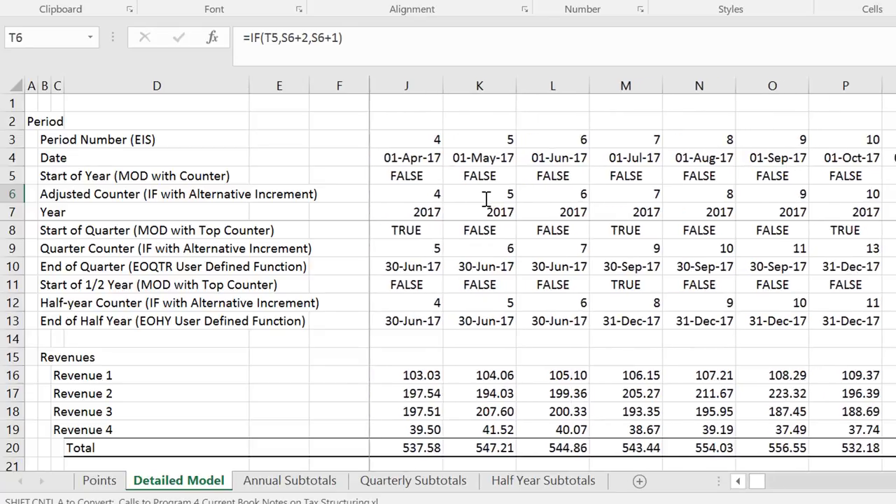
{"action": "key", "text": "Left"}
{"action": "key", "text": "Left"}
{"action": "key", "text": "Right"}
{"action": "key", "text": "Left"}
{"action": "key", "text": "Right"}
{"action": "key", "text": "Left"}
{"action": "key", "text": "Right"}
{"action": "key", "text": "Left"}
{"action": "key", "text": "Left"}
{"action": "key", "text": "Left"}
{"action": "key", "text": "Left"}
{"action": "key", "text": "ctrl+Left"}
{"action": "key", "text": "ctrl+Left"}
{"action": "key", "text": "Left"}
{"action": "key", "text": "Down"}
{"action": "key", "text": "Down"}
{"action": "key", "text": "Down"}
{"action": "key", "text": "Up"}
{"action": "key", "text": "Right"}
{"action": "key", "text": "Right"}
{"action": "key", "text": "Right"}
{"action": "key", "text": "Right"}
{"action": "key", "text": "Right"}
{"action": "key", "text": "Right"}
{"action": "key", "text": "Right"}
{"action": "key", "text": "F2"}
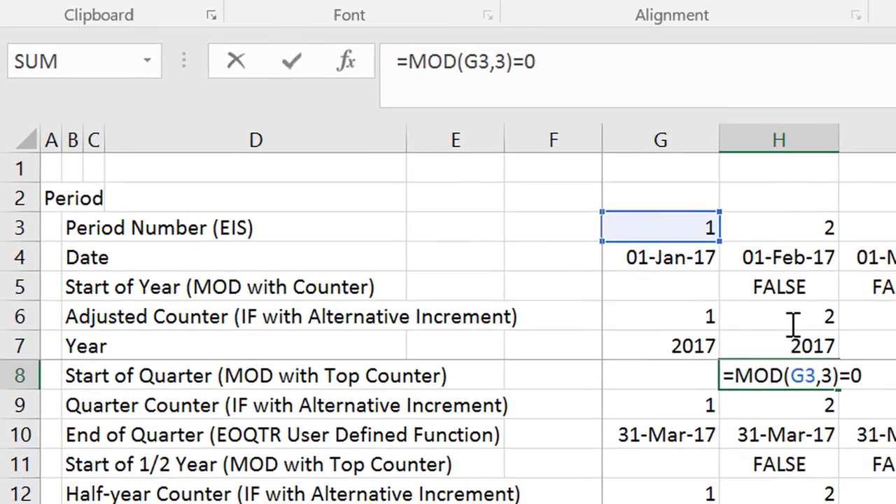
{"action": "key", "text": "Return"}
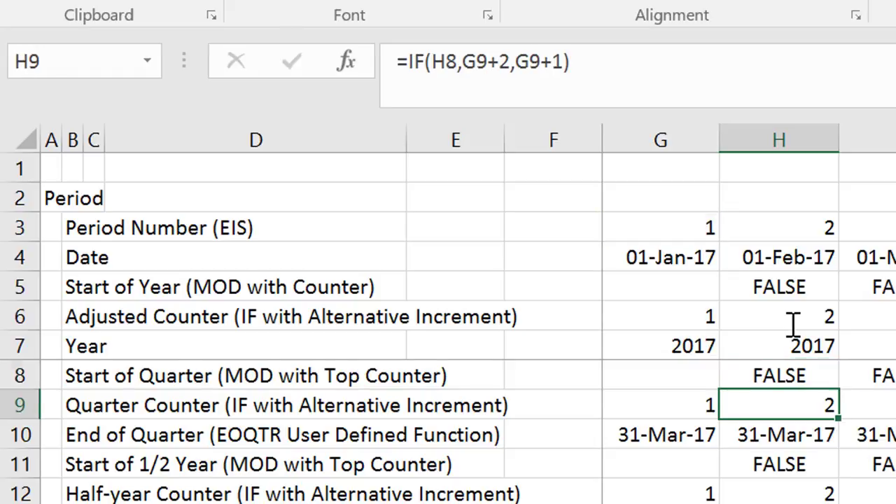
{"action": "key", "text": "F2"}
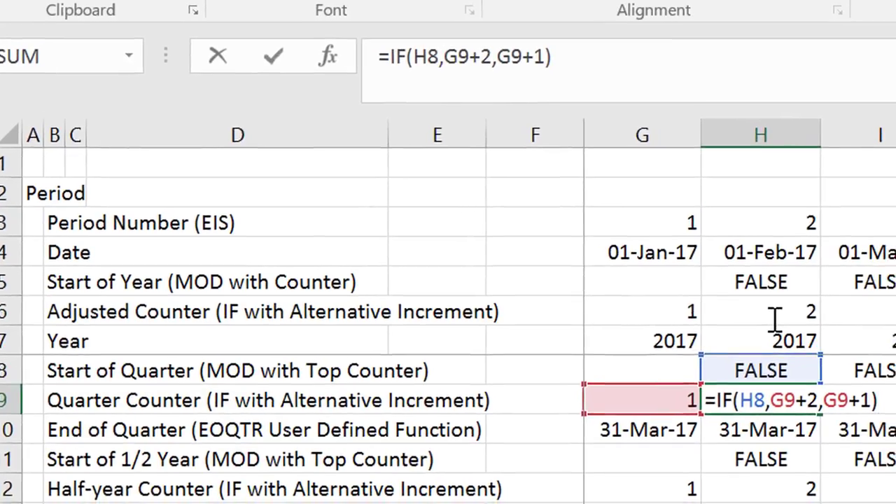
{"action": "key", "text": "ctrl+Return"}
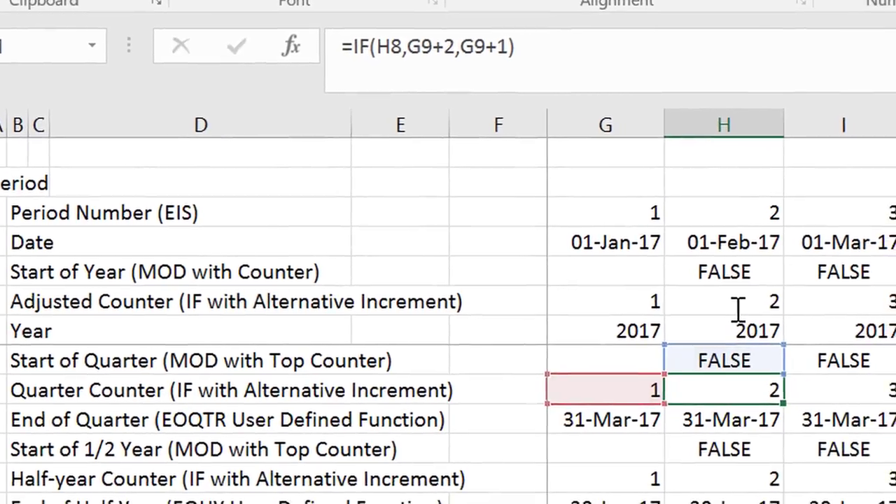
{"action": "key", "text": "Right"}
{"action": "key", "text": "Right"}
{"action": "key", "text": "Left"}
{"action": "key", "text": "Right"}
{"action": "key", "text": "Left"}
{"action": "key", "text": "Right"}
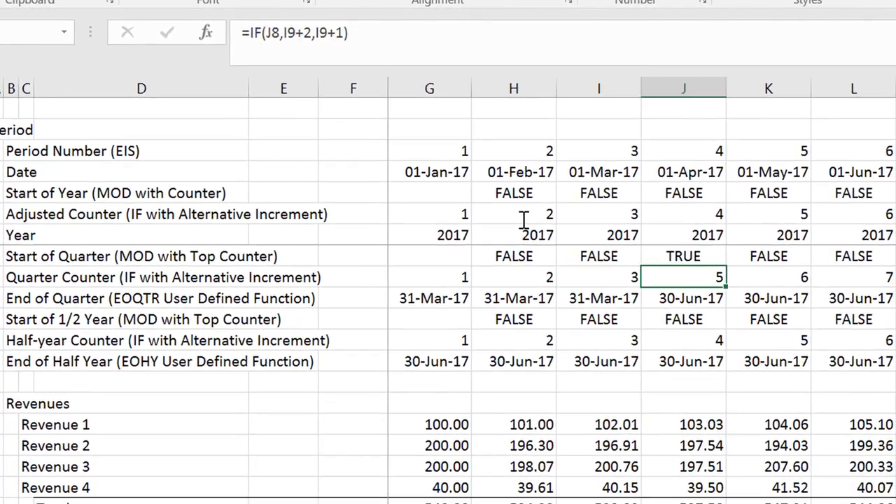
{"action": "key", "text": "Right"}
{"action": "key", "text": "Right"}
{"action": "key", "text": "Left"}
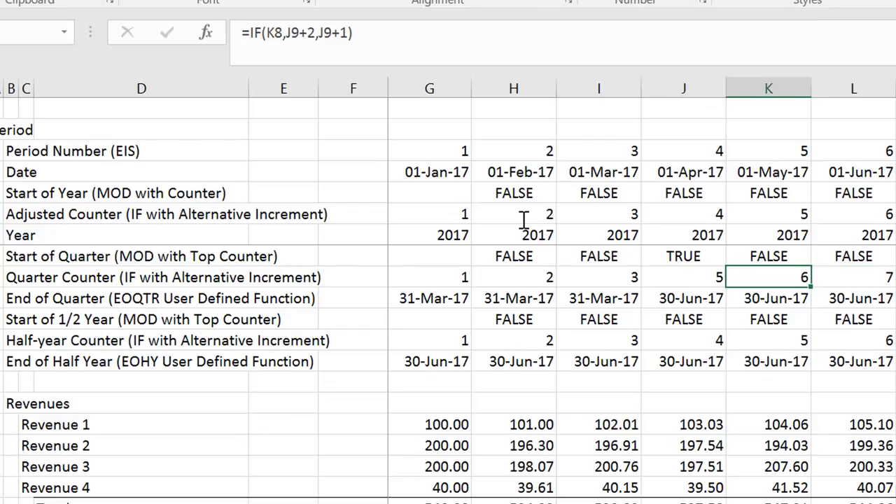
{"action": "key", "text": "Right"}
{"action": "key", "text": "Right"}
{"action": "key", "text": "F2"}
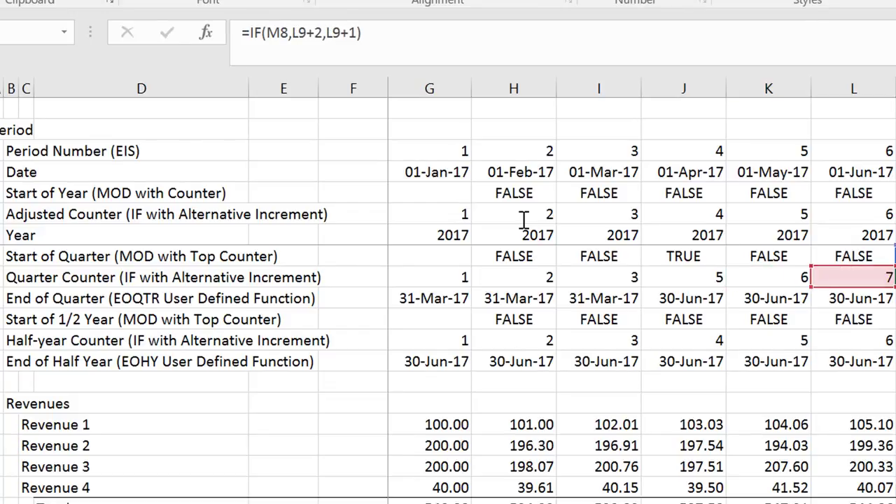
{"action": "key", "text": "Return"}
{"action": "key", "text": "Up"}
{"action": "key", "text": "Right"}
{"action": "key", "text": "Right"}
{"action": "key", "text": "Right"}
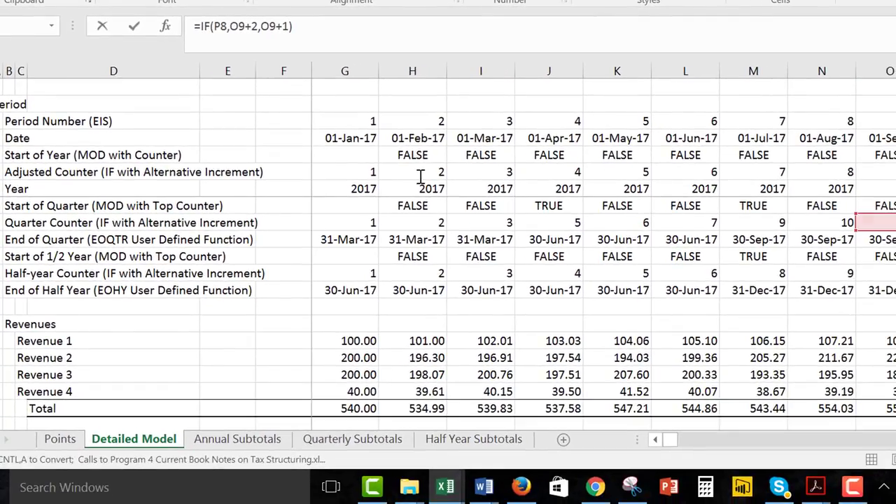
{"action": "key", "text": "Down"}
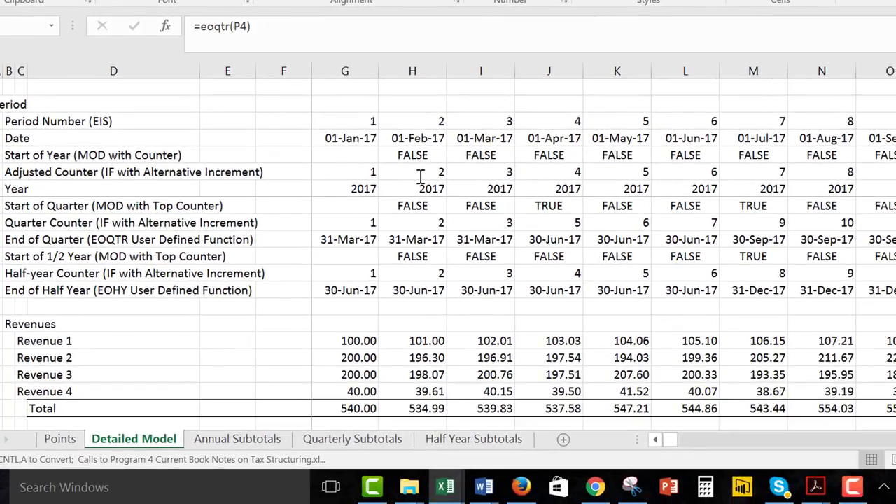
{"action": "key", "text": "Left"}
{"action": "key", "text": "Left"}
{"action": "key", "text": "Left"}
{"action": "key", "text": "Left"}
{"action": "key", "text": "Left"}
{"action": "key", "text": "Left"}
{"action": "key", "text": "Left"}
{"action": "key", "text": "Left"}
{"action": "key", "text": "Left"}
{"action": "key", "text": "Left"}
{"action": "key", "text": "Left"}
{"action": "key", "text": "Left"}
{"action": "key", "text": "Left"}
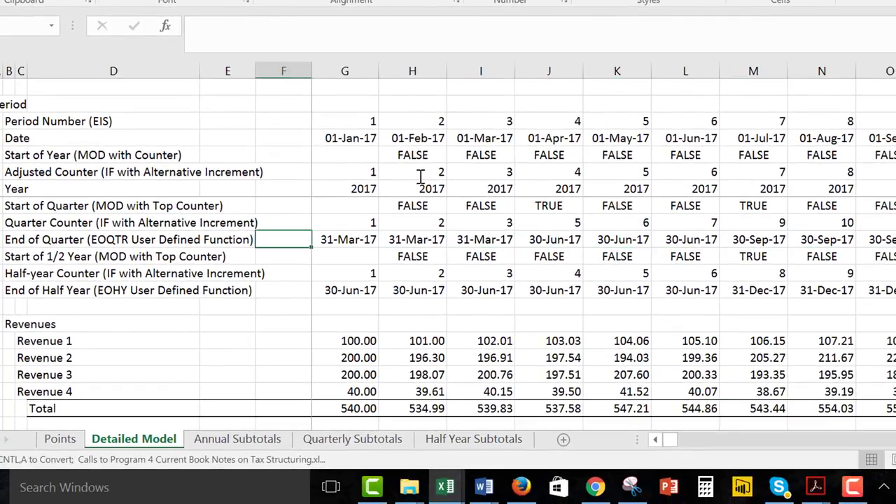
Insert a blank row at row 4 on the Points sheet
{"action": "key", "text": "Right"}
{"action": "key", "text": "Right"}
{"action": "key", "text": "Right"}
{"action": "key", "text": "Right"}
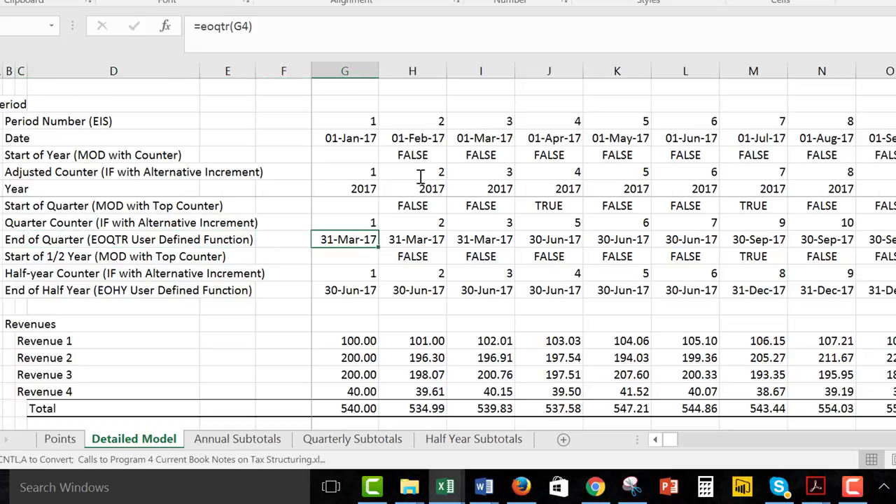
{"action": "key", "text": "ctrl+Page_Up"}
{"action": "key", "text": "Up"}
{"action": "key", "text": "Up"}
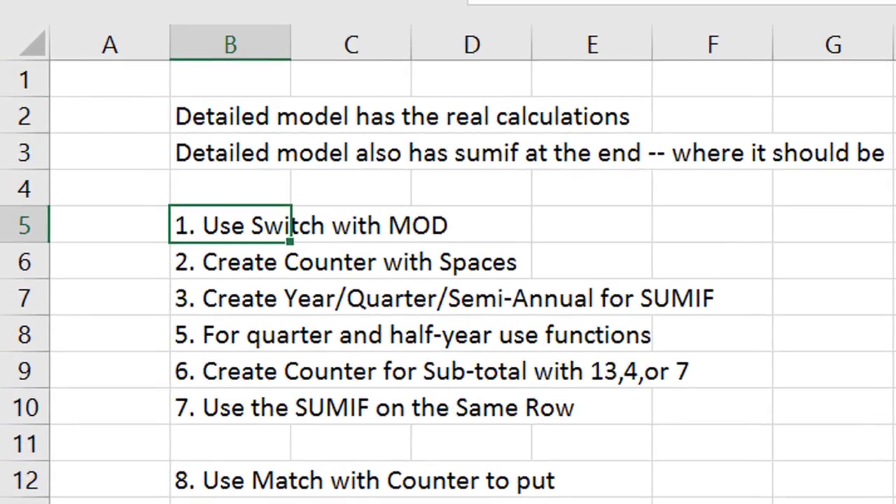
{"action": "key", "text": "Up"}
{"action": "key", "text": "Up"}
{"action": "key", "text": "Up"}
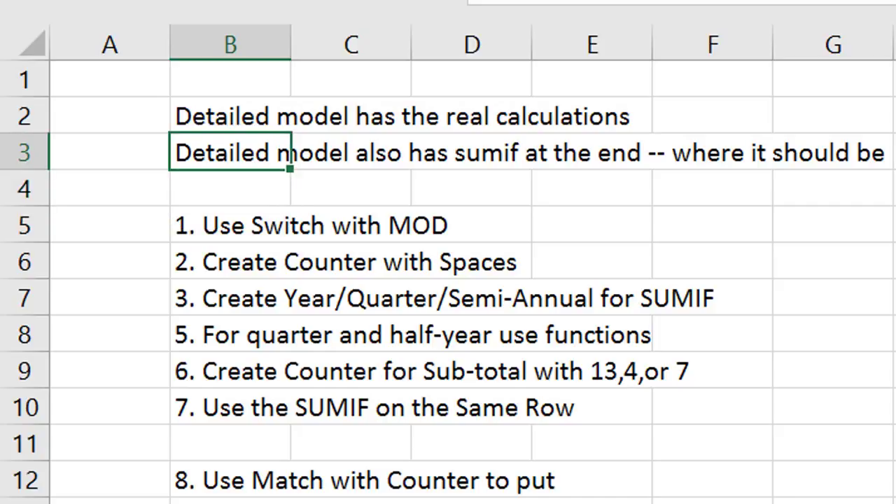
{"action": "key", "text": "Up"}
{"action": "key", "text": "Down"}
{"action": "key", "text": "Down"}
{"action": "key", "text": "Down"}
{"action": "key", "text": "shift+space"}
{"action": "key", "text": "ctrl+shift+plus"}
Enter the note 'Always have period counter' in cell B4
{"action": "key", "text": "Left"}
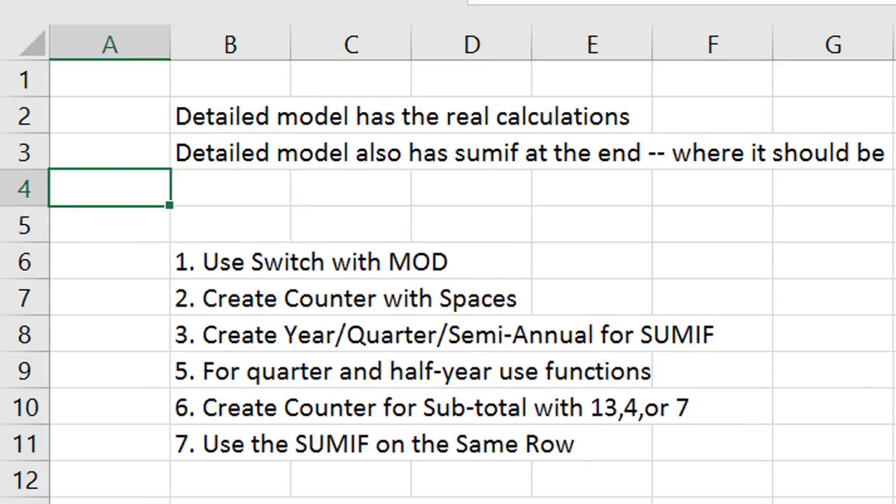
{"action": "key", "text": "Right"}
{"action": "type", "text": "Alw"}
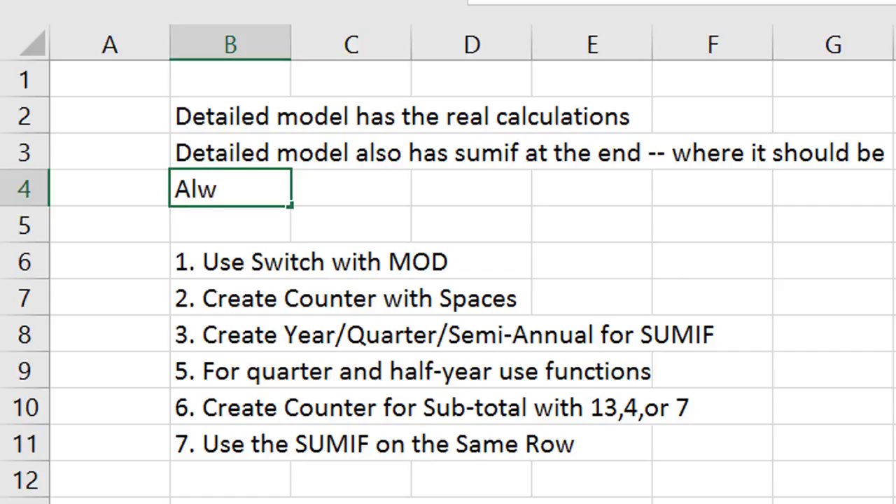
{"action": "type", "text": "ays have o"}
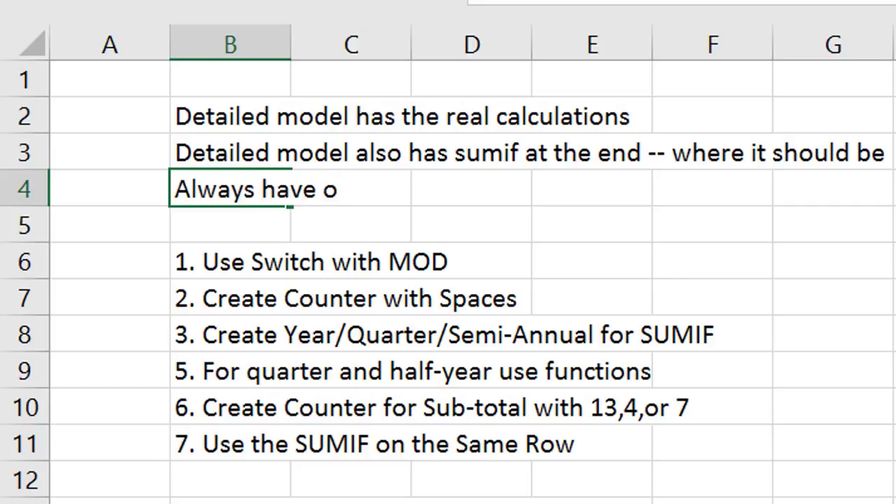
{"action": "key", "text": "BackSpace"}
{"action": "type", "text": "co"}
{"action": "key", "text": "BackSpace"}
{"action": "key", "text": "BackSpace"}
{"action": "type", "text": "period counter"}
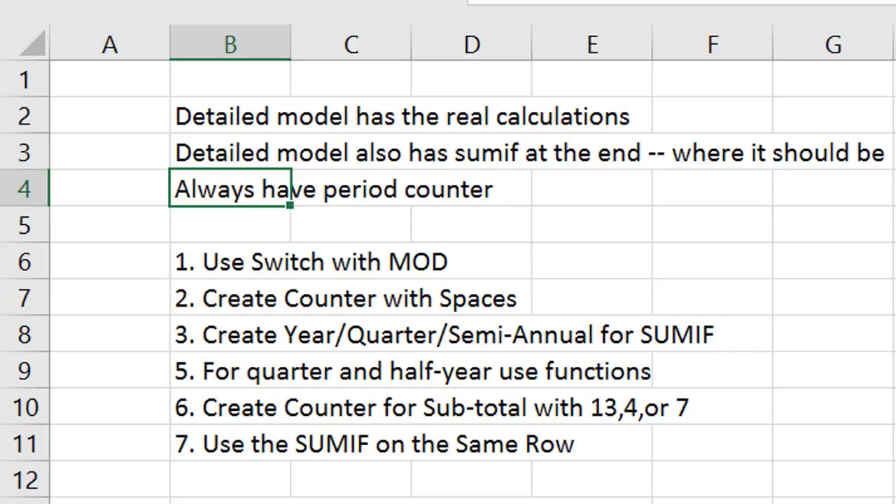
{"action": "key", "text": "Return"}
{"action": "left_click", "coordinate": [230, 188]}
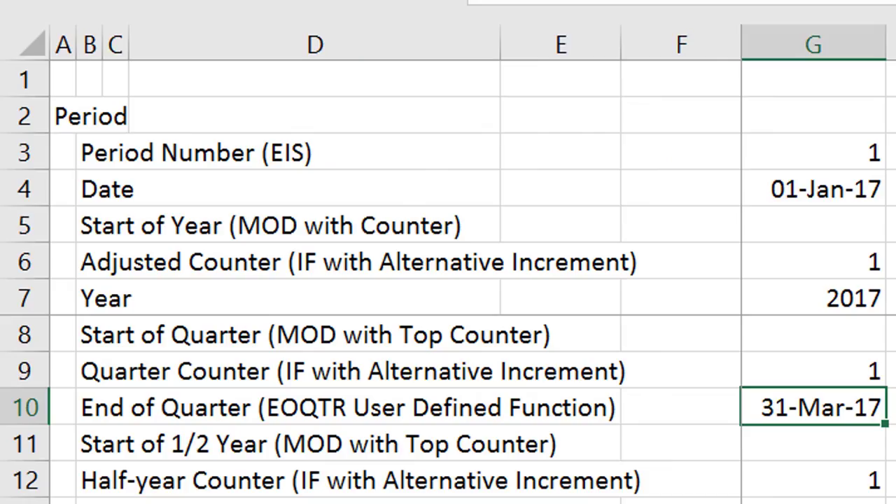
{"action": "key", "text": "Up"}
{"action": "key", "text": "Up"}
{"action": "key", "text": "Up"}
{"action": "key", "text": "Up"}
{"action": "key", "text": "Up"}
{"action": "key", "text": "Up"}
{"action": "key", "text": "Up"}
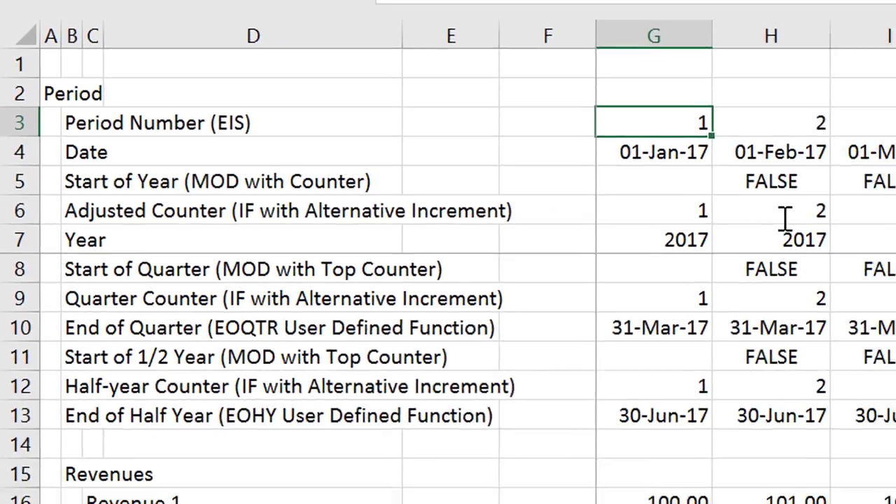
{"action": "key", "text": "ctrl+shift+Right"}
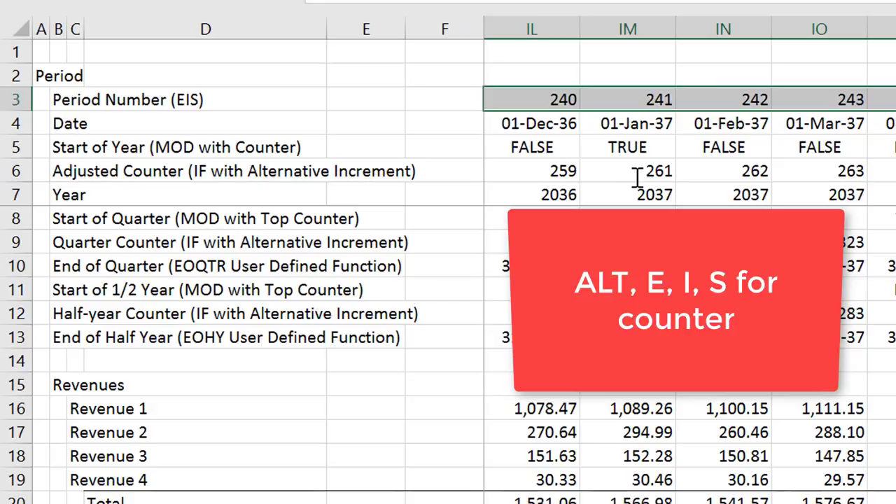
{"action": "key", "text": "Left"}
{"action": "key", "text": "Left"}
{"action": "key", "text": "Left"}
{"action": "key", "text": "Right"}
{"action": "key", "text": "Right"}
{"action": "key", "text": "Right"}
{"action": "key", "text": "Right"}
{"action": "key", "text": "Left"}
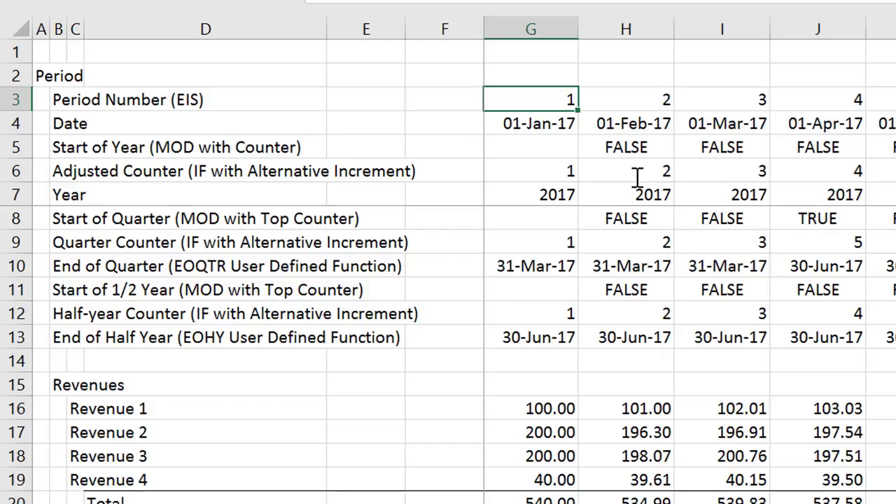
{"action": "key", "text": "Down"}
{"action": "key", "text": "Down"}
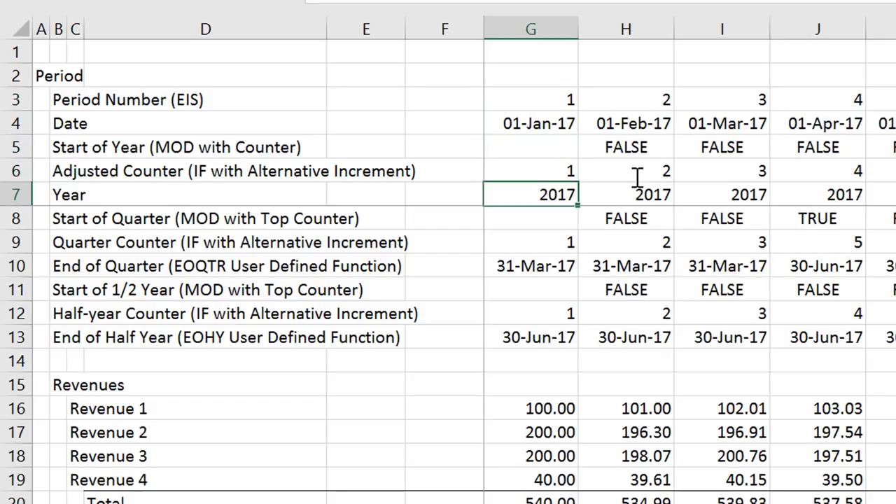
Apply the Colour Sheet scheme: blue for input values, red for TRUE/FALSE flags
{"action": "key", "text": "Down"}
{"action": "key", "text": "Down"}
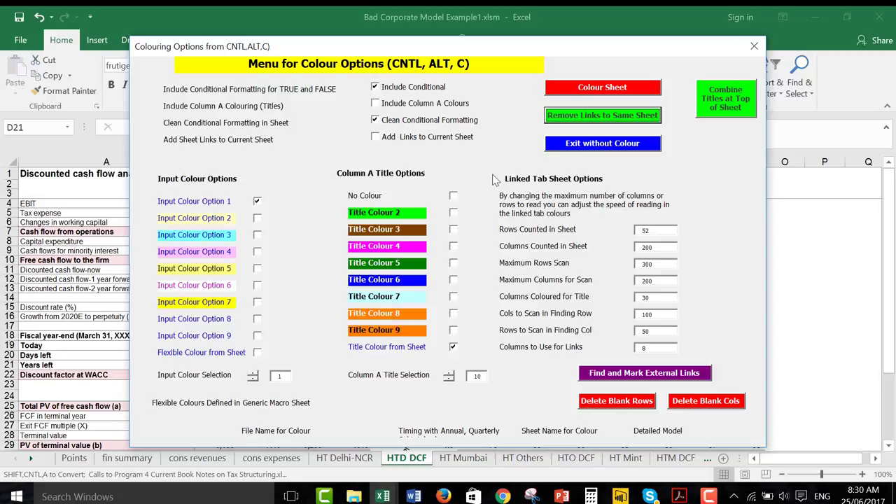
{"action": "left_click", "coordinate": [572, 91]}
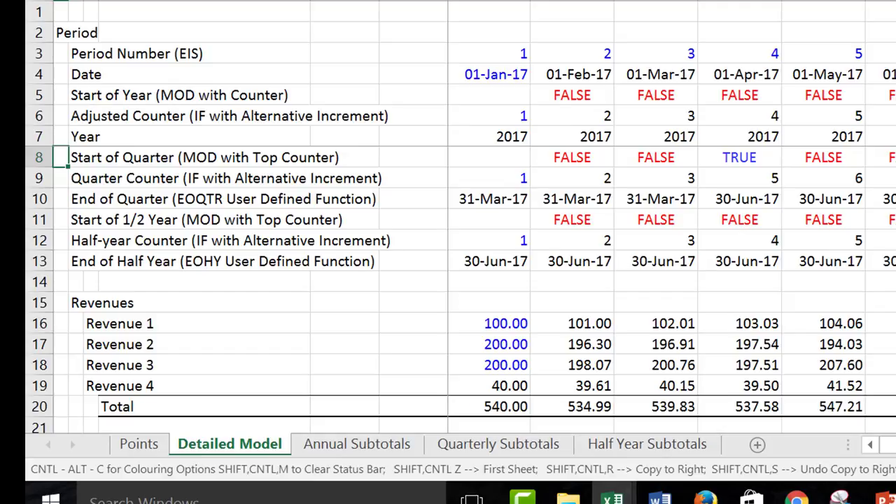
{"action": "key", "text": "Down"}
{"action": "key", "text": "Down"}
{"action": "key", "text": "Down"}
{"action": "key", "text": "Down"}
{"action": "key", "text": "Down"}
{"action": "key", "text": "Down"}
{"action": "key", "text": "Down"}
{"action": "key", "text": "Down"}
{"action": "key", "text": "Down"}
{"action": "key", "text": "Down"}
{"action": "key", "text": "Down"}
{"action": "key", "text": "Down"}
{"action": "key", "text": "Down"}
{"action": "key", "text": "Down"}
{"action": "key", "text": "Down"}
{"action": "key", "text": "Down"}
{"action": "key", "text": "Down"}
{"action": "key", "text": "Down"}
{"action": "key", "text": "Down"}
{"action": "key", "text": "Down"}
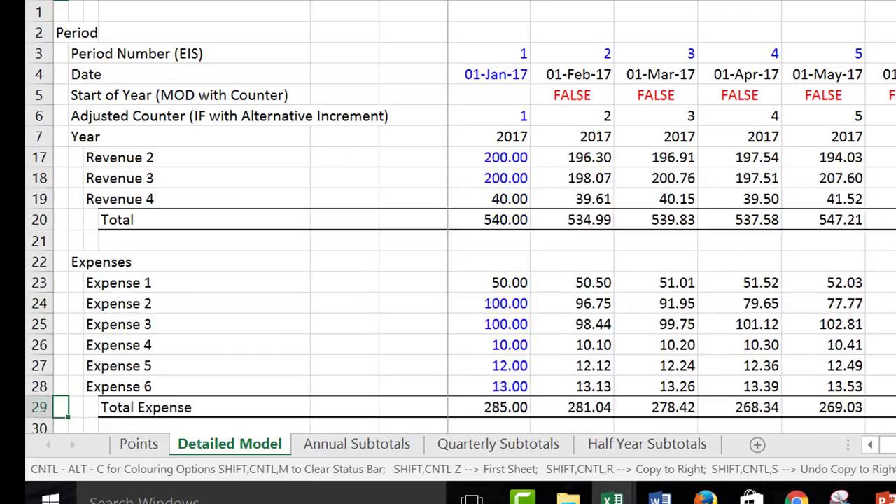
{"action": "key", "text": "Up"}
{"action": "key", "text": "Up"}
{"action": "key", "text": "Up"}
{"action": "key", "text": "Up"}
{"action": "key", "text": "Up"}
{"action": "key", "text": "Up"}
{"action": "key", "text": "Up"}
{"action": "key", "text": "Up"}
{"action": "key", "text": "Up"}
{"action": "key", "text": "Up"}
{"action": "key", "text": "Up"}
{"action": "key", "text": "Up"}
{"action": "key", "text": "Up"}
{"action": "key", "text": "Up"}
{"action": "key", "text": "Up"}
{"action": "key", "text": "Up"}
{"action": "key", "text": "Up"}
{"action": "key", "text": "Up"}
{"action": "key", "text": "Up"}
{"action": "key", "text": "Up"}
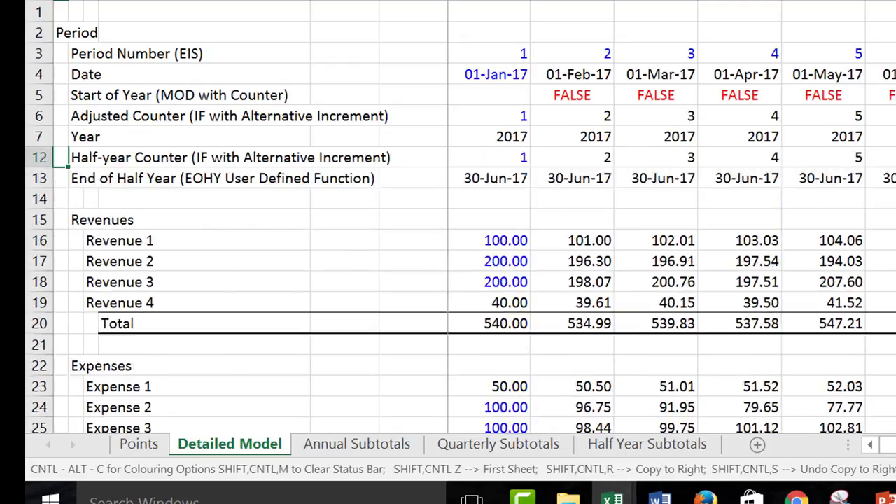
{"action": "key", "text": "Down"}
{"action": "key", "text": "Down"}
{"action": "key", "text": "Right"}
{"action": "key", "text": "Right"}
{"action": "key", "text": "Right"}
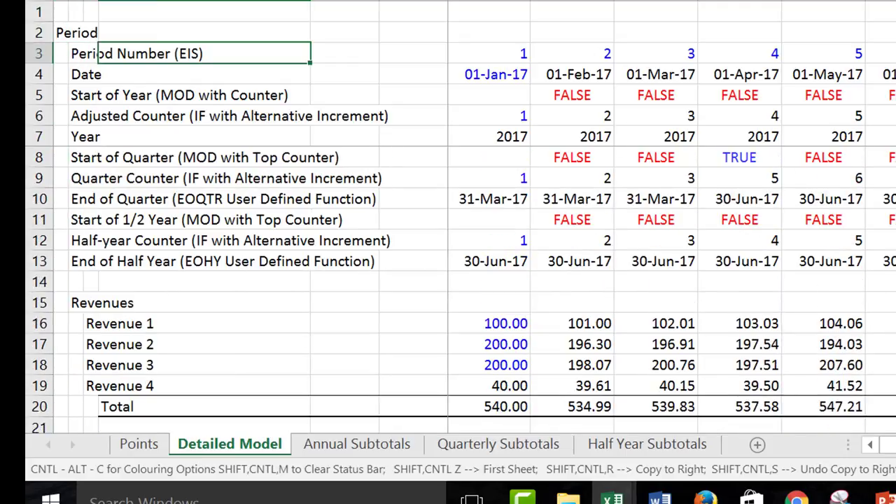
{"action": "key", "text": "Down"}
{"action": "key", "text": "Down"}
{"action": "key", "text": "Down"}
{"action": "key", "text": "Down"}
{"action": "key", "text": "Down"}
{"action": "key", "text": "Down"}
{"action": "key", "text": "Down"}
{"action": "key", "text": "Right"}
{"action": "key", "text": "Right"}
{"action": "key", "text": "Right"}
{"action": "key", "text": "Left"}
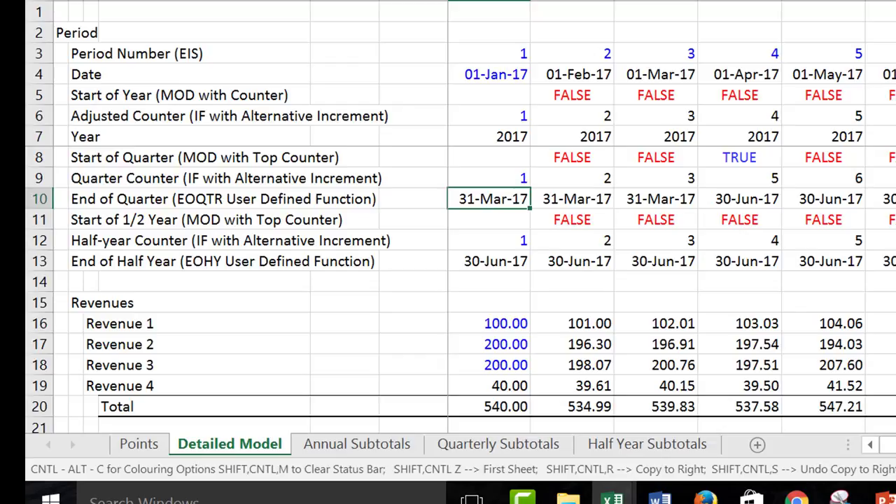
{"action": "key", "text": "Down"}
{"action": "key", "text": "Down"}
{"action": "key", "text": "Down"}
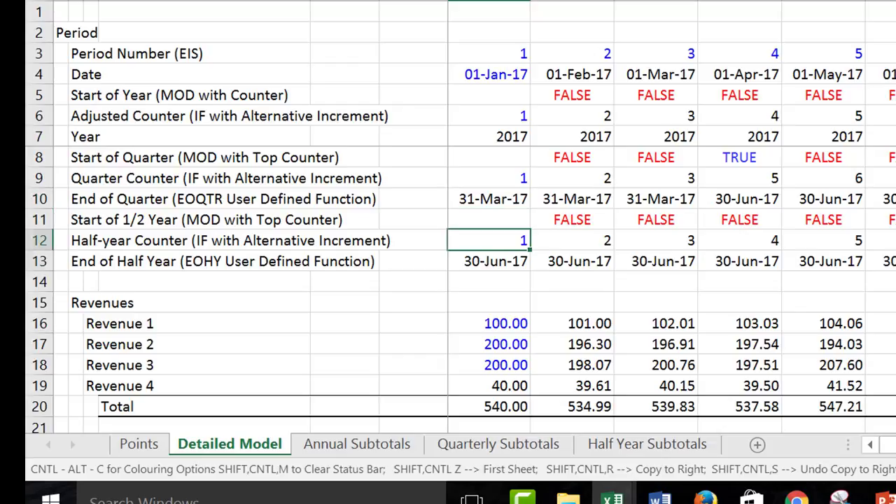
{"action": "key", "text": "Up"}
{"action": "key", "text": "Up"}
{"action": "key", "text": "Up"}
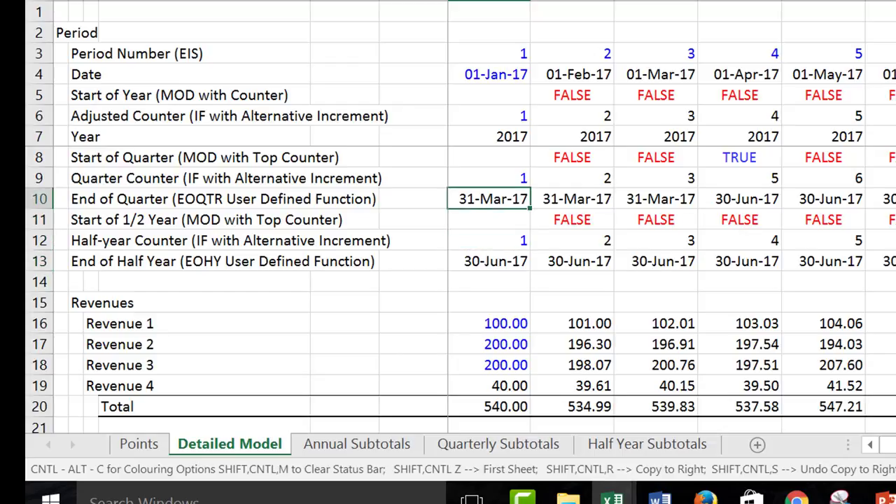
{"action": "key", "text": "ctrl+Page_Up"}
{"action": "key", "text": "Down"}
{"action": "key", "text": "Down"}
{"action": "key", "text": "Down"}
{"action": "key", "text": "Down"}
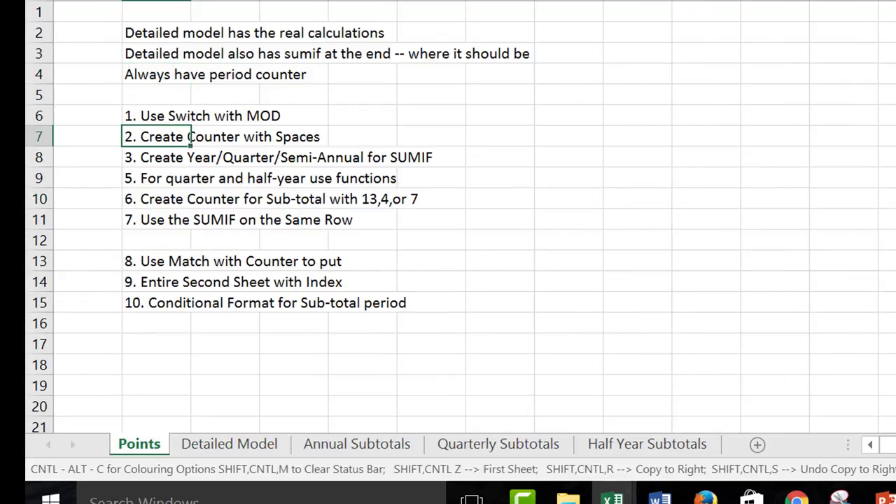
{"action": "key", "text": "ctrl+Page_Down"}
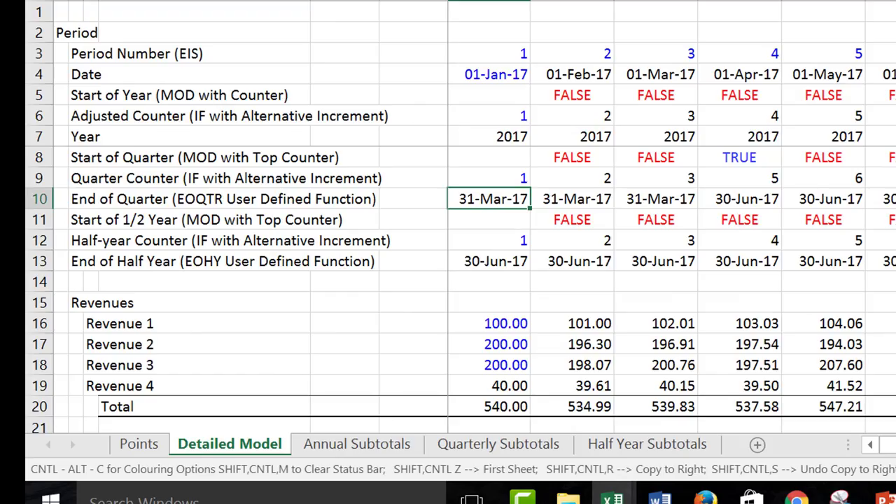
Recheck the YEAR formula in G7 and move to the end of the Year row
{"action": "key", "text": "Up"}
{"action": "key", "text": "Up"}
{"action": "key", "text": "Up"}
{"action": "key", "text": "F2"}
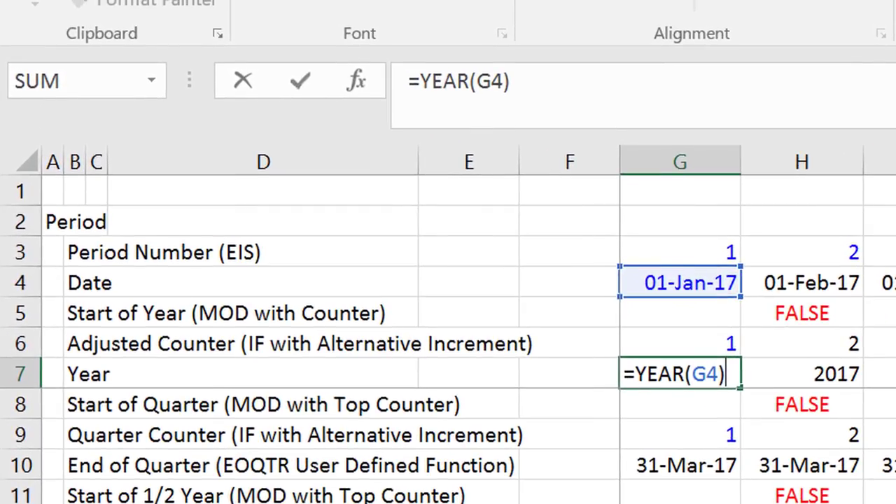
{"action": "key", "text": "Return"}
{"action": "key", "text": "Up"}
{"action": "key", "text": "ctrl+Right"}
{"action": "key", "text": "Right"}
{"action": "key", "text": "Right"}
{"action": "key", "text": "Right"}
{"action": "key", "text": "Right"}
Enter the heading 'Annual Totals' in IX2
{"action": "key", "text": "Left"}
{"action": "key", "text": "Left"}
{"action": "key", "text": "Left"}
{"action": "key", "text": "Up"}
{"action": "key", "text": "Up"}
{"action": "key", "text": "Up"}
{"action": "key", "text": "Up"}
{"action": "key", "text": "Up"}
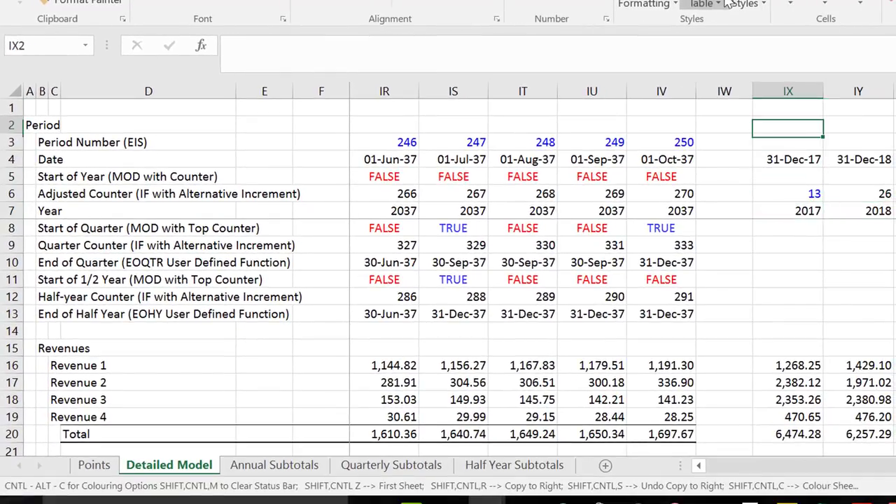
{"action": "type", "text": "Ann"}
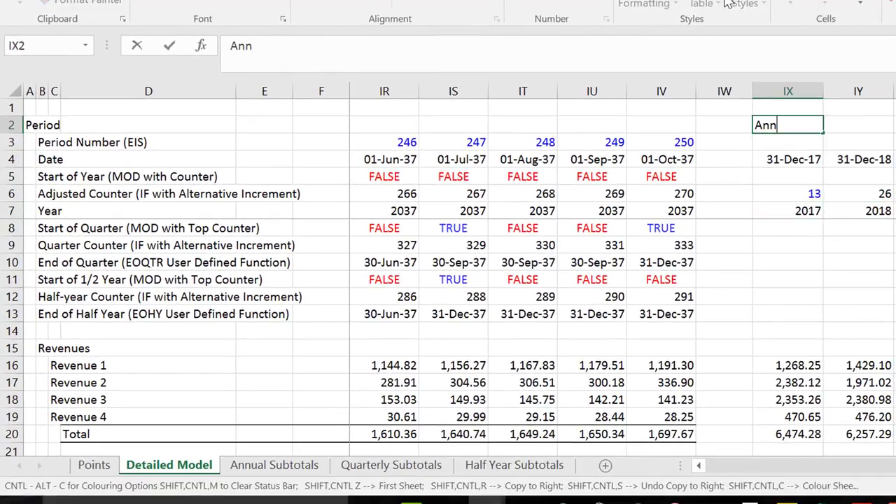
{"action": "type", "text": "ual Tota"}
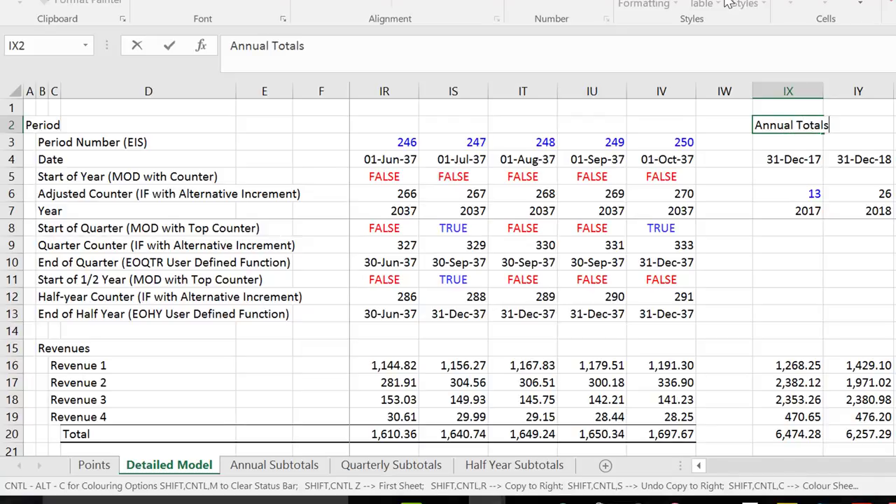
{"action": "type", "text": "ls"}
{"action": "key", "text": "Return"}
Check the year formulas in IX7:JA7, which show 2017 through 2020
{"action": "key", "text": "Down"}
{"action": "key", "text": "Down"}
{"action": "key", "text": "Down"}
{"action": "key", "text": "Down"}
{"action": "key", "text": "F2"}
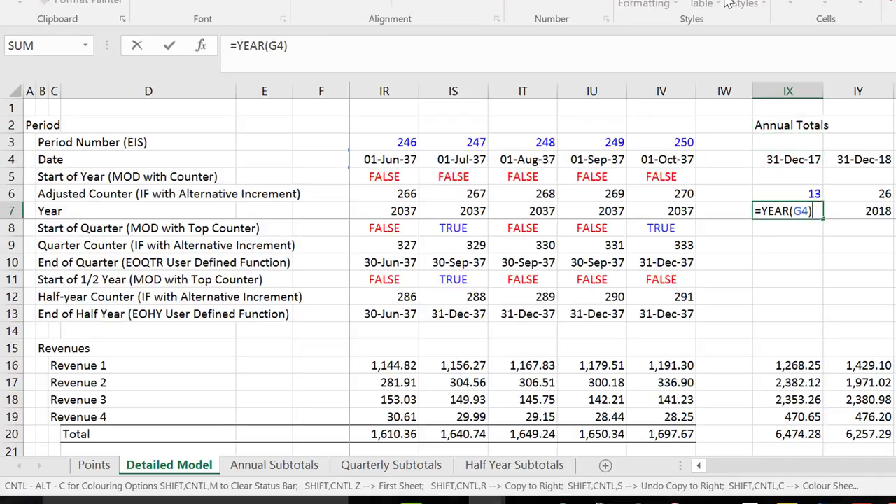
{"action": "key", "text": "Return"}
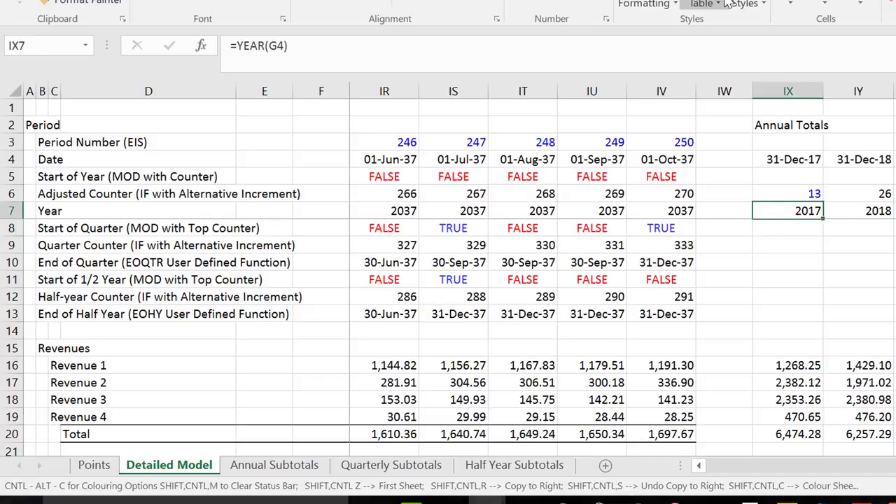
{"action": "key", "text": "Up"}
{"action": "key", "text": "Right"}
{"action": "key", "text": "F2"}
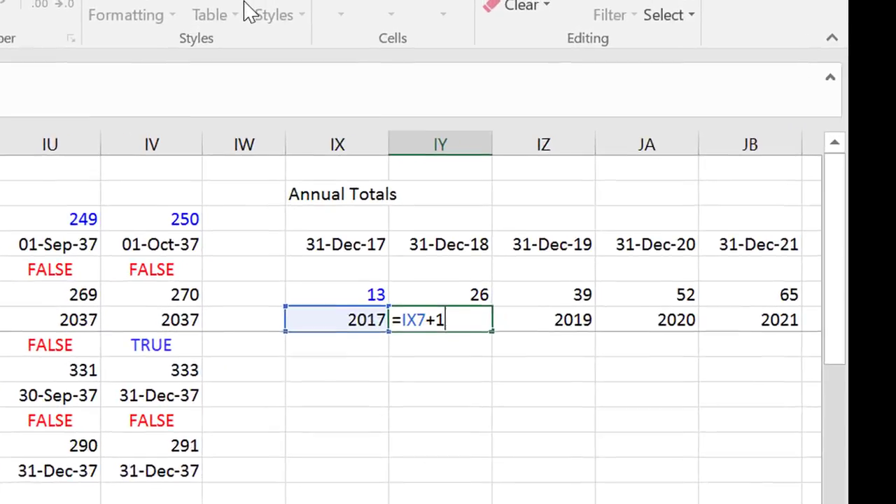
{"action": "key", "text": "Return"}
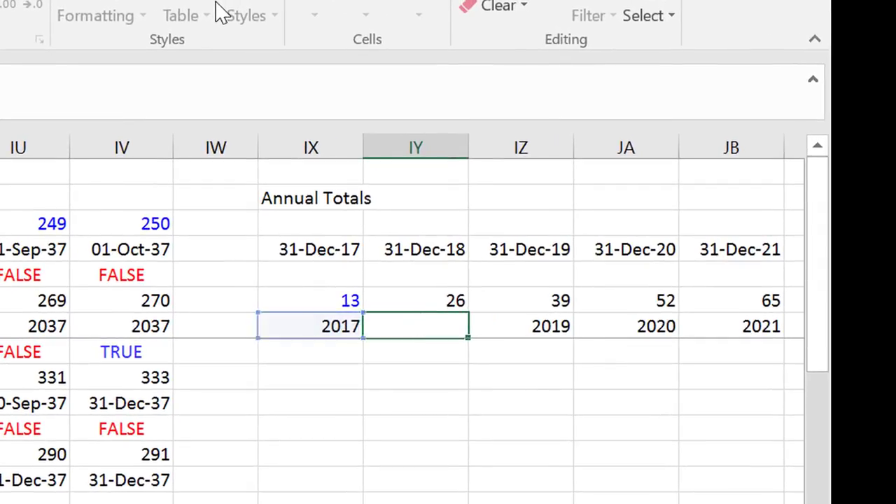
{"action": "key", "text": "Up"}
{"action": "key", "text": "Right"}
{"action": "key", "text": "F2"}
{"action": "key", "text": "Return"}
{"action": "key", "text": "Up"}
{"action": "key", "text": "Right"}
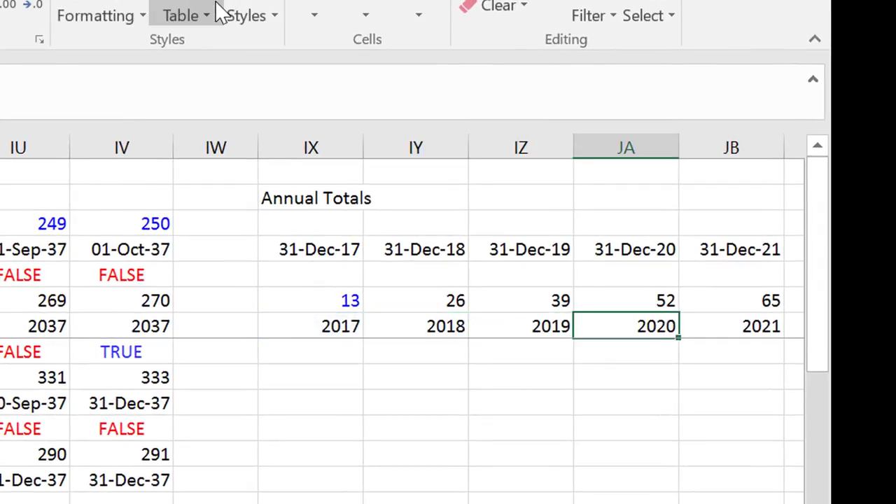
{"action": "key", "text": "F2"}
{"action": "key", "text": "Return"}
Review the annual counters in row 6, starting from 13 in IX6
{"action": "key", "text": "Up"}
{"action": "key", "text": "Left"}
{"action": "key", "text": "Left"}
{"action": "key", "text": "Left"}
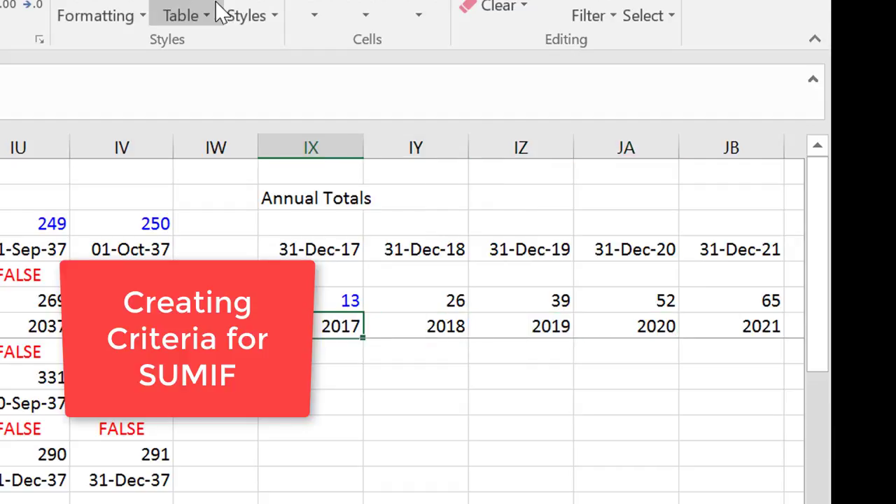
{"action": "key", "text": "Up"}
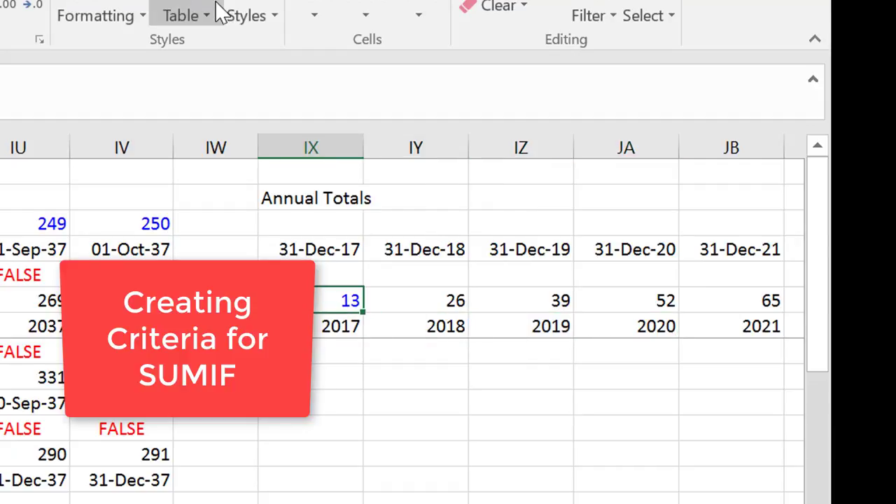
{"action": "key", "text": "Return"}
{"action": "key", "text": "Up"}
{"action": "key", "text": "Right"}
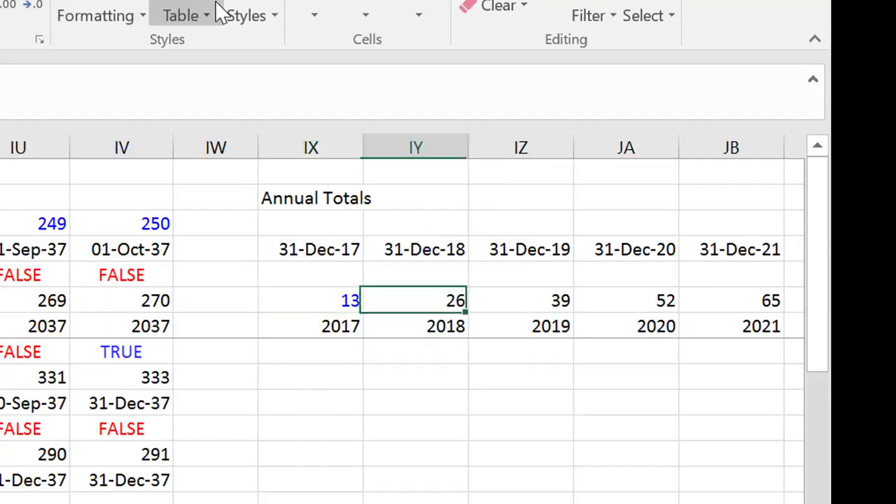
{"action": "key", "text": "Right"}
{"action": "key", "text": "Left"}
{"action": "key", "text": "Right"}
{"action": "key", "text": "Left"}
{"action": "key", "text": "Left"}
{"action": "key", "text": "Left"}
{"action": "key", "text": "Left"}
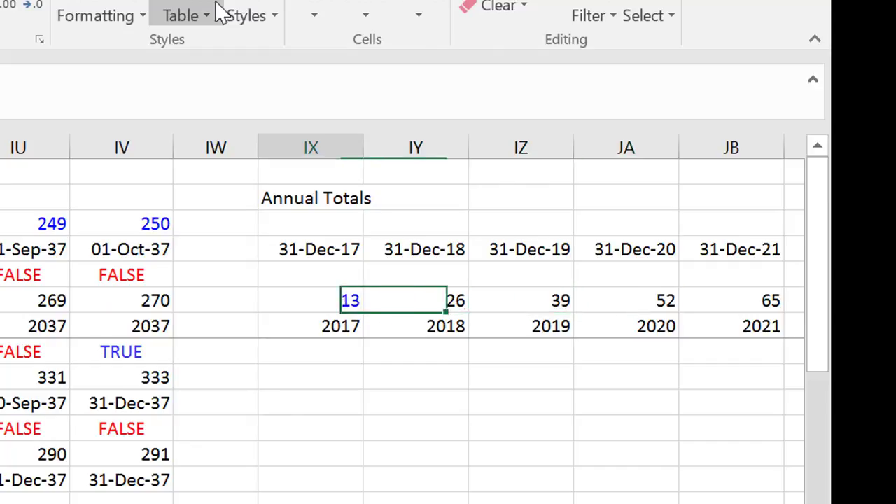
{"action": "key", "text": "Right"}
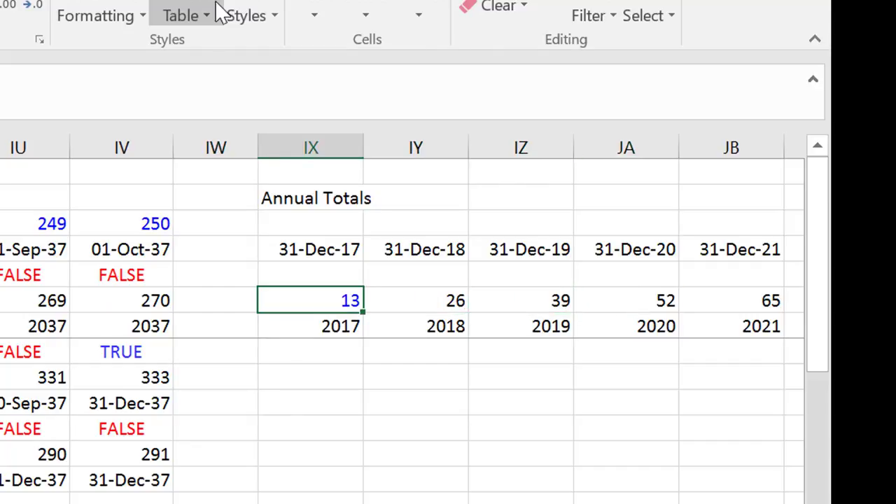
{"action": "key", "text": "Down"}
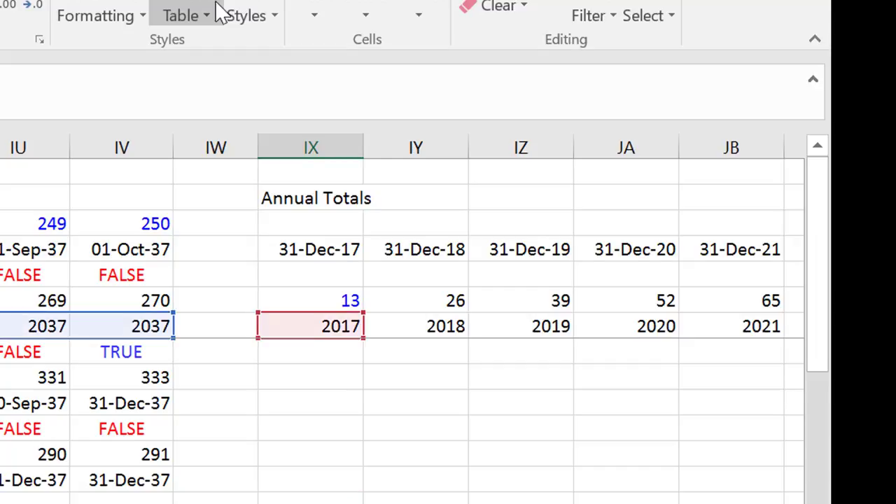
Enter =SUMIF($G$7:$IV$7,IX$7,$G16:$IV16) in IX16 and check the yearly Revenue 1 totals
{"action": "key", "text": "F2"}
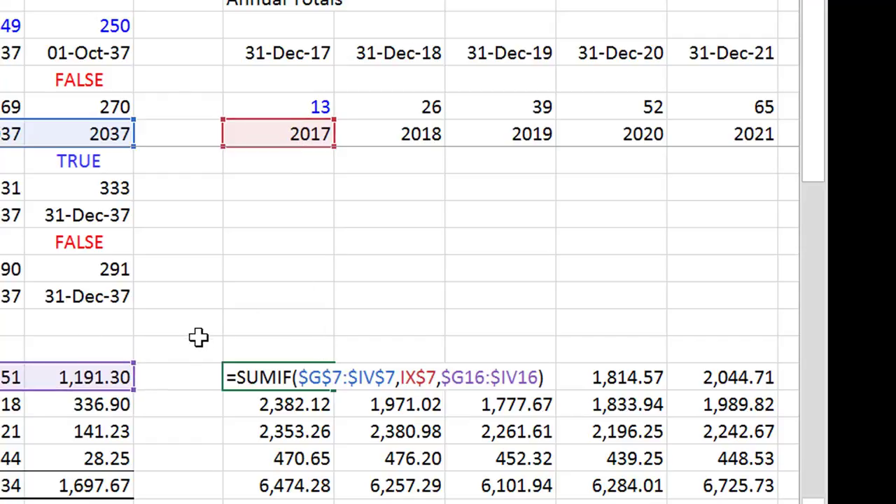
{"action": "key", "text": "Return"}
{"action": "key", "text": "Return"}
{"action": "key", "text": "Down"}
{"action": "key", "text": "Down"}
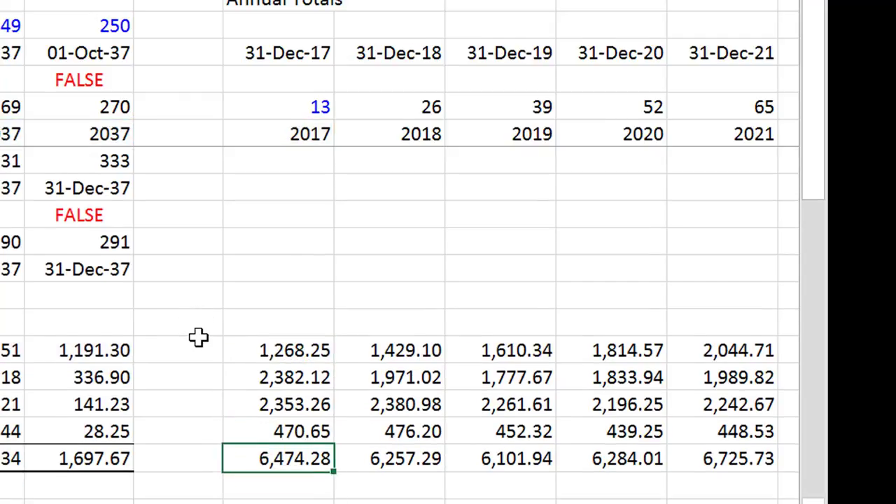
{"action": "key", "text": "Up"}
{"action": "key", "text": "Up"}
{"action": "key", "text": "Up"}
{"action": "key", "text": "Up"}
{"action": "key", "text": "Right"}
{"action": "key", "text": "Right"}
{"action": "key", "text": "Right"}
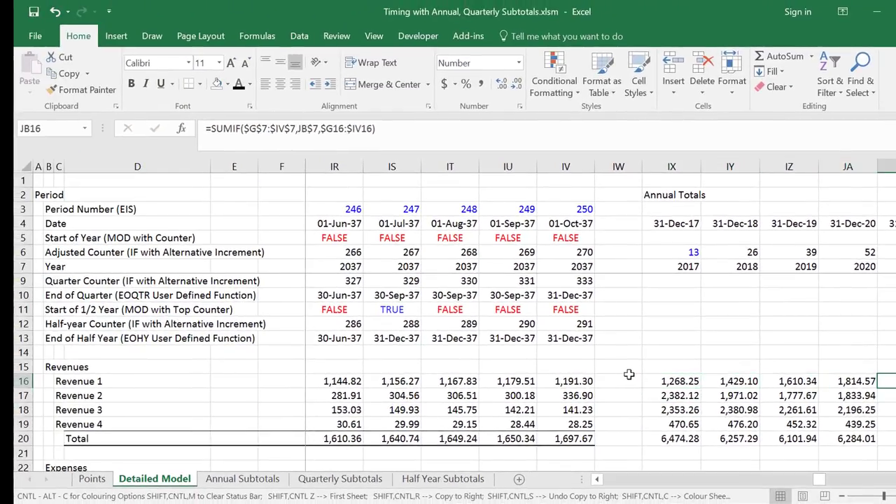
{"action": "key", "text": "Left"}
{"action": "key", "text": "Left"}
{"action": "key", "text": "Left"}
{"action": "key", "text": "Left"}
{"action": "key", "text": "Left"}
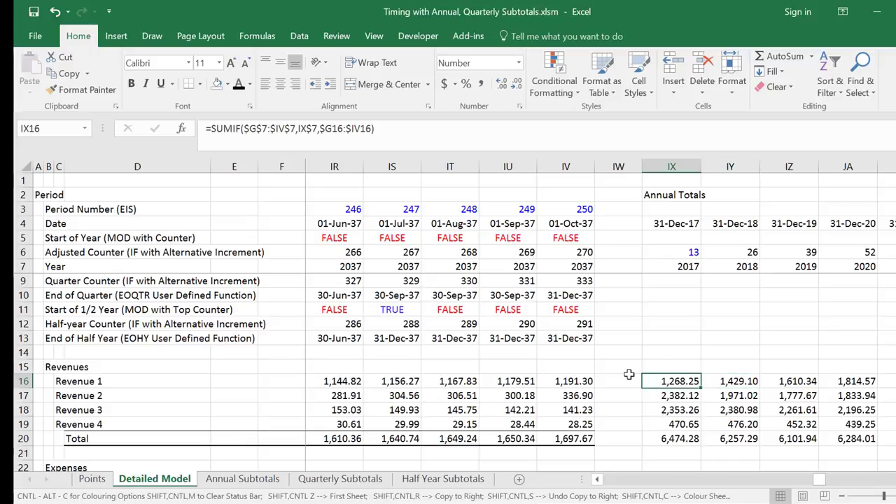
{"action": "key", "text": "Home"}
{"action": "key", "text": "Left"}
{"action": "key", "text": "Left"}
{"action": "key", "text": "Left"}
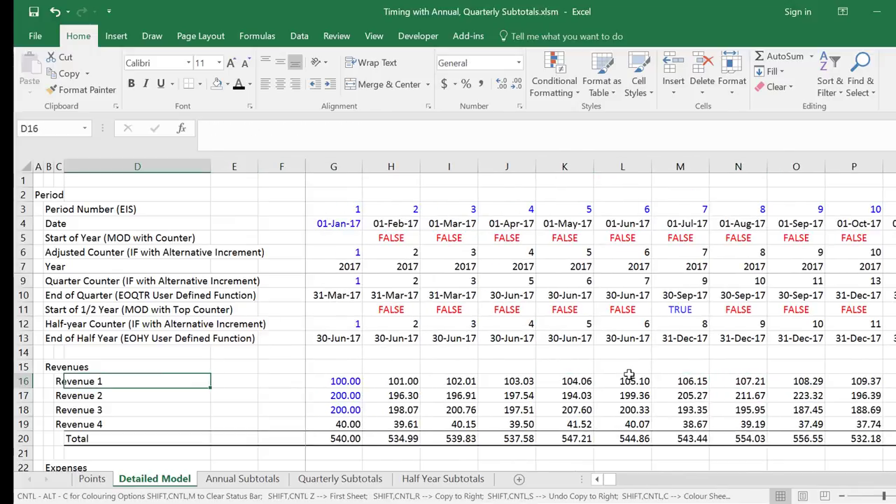
{"action": "key", "text": "Up"}
{"action": "key", "text": "Up"}
{"action": "key", "text": "Up"}
{"action": "key", "text": "Up"}
{"action": "key", "text": "Up"}
{"action": "key", "text": "Up"}
{"action": "key", "text": "Up"}
Unhide the Start of Quarter row 8, then review the period flags and Year row
{"action": "key", "text": "ctrl+shift+9"}
{"action": "key", "text": "Right"}
{"action": "key", "text": "Up"}
{"action": "key", "text": "Up"}
{"action": "key", "text": "Up"}
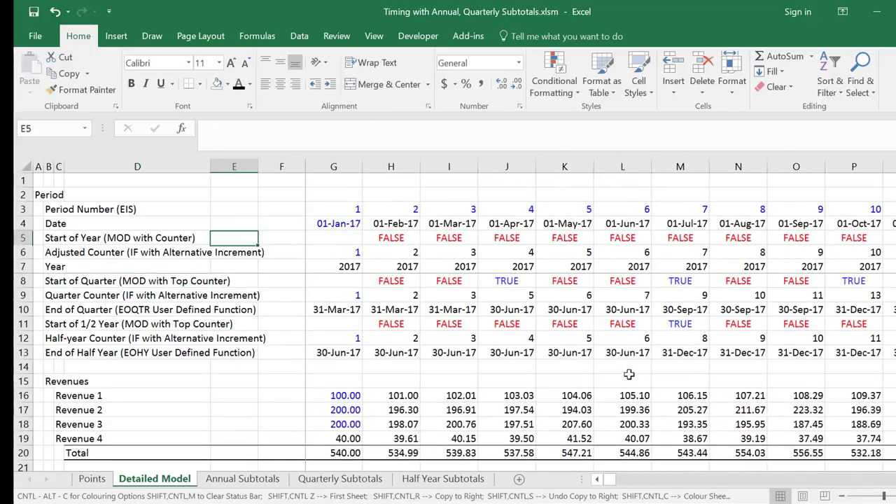
{"action": "key", "text": "Down"}
{"action": "key", "text": "Down"}
{"action": "key", "text": "Down"}
{"action": "key", "text": "Down"}
{"action": "key", "text": "Right"}
{"action": "key", "text": "Right"}
{"action": "key", "text": "Right"}
{"action": "key", "text": "Up"}
{"action": "key", "text": "Down"}
{"action": "key", "text": "Left"}
{"action": "key", "text": "Up"}
{"action": "key", "text": "Up"}
{"action": "key", "text": "Right"}
{"action": "key", "text": "Right"}
{"action": "key", "text": "Right"}
{"action": "key", "text": "Right"}
{"action": "key", "text": "Right"}
{"action": "key", "text": "Right"}
{"action": "key", "text": "Right"}
{"action": "key", "text": "Right"}
{"action": "key", "text": "Right"}
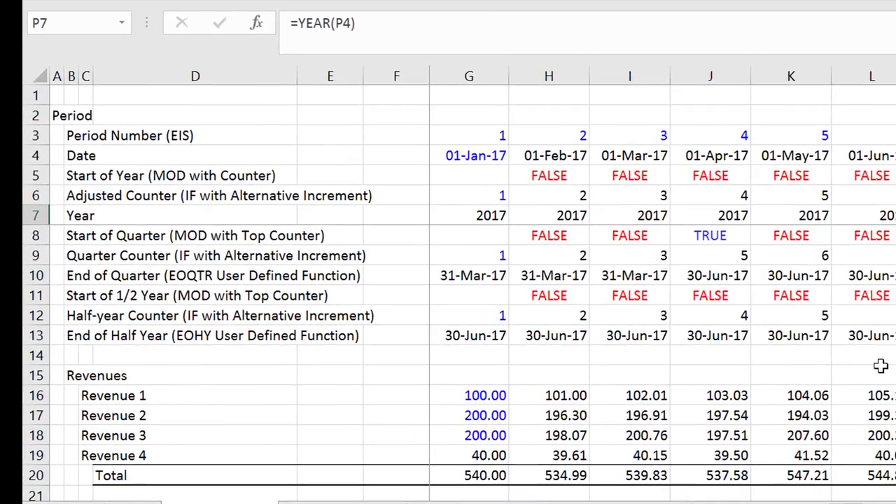
Inspect the End of Quarter formulas in G10 through L10, leaving them unchanged
{"action": "key", "text": "Left"}
{"action": "key", "text": "Left"}
{"action": "key", "text": "Left"}
{"action": "key", "text": "Left"}
{"action": "key", "text": "Left"}
{"action": "key", "text": "Left"}
{"action": "key", "text": "Left"}
{"action": "key", "text": "Left"}
{"action": "key", "text": "Left"}
{"action": "key", "text": "Left"}
{"action": "key", "text": "Left"}
{"action": "key", "text": "Down"}
{"action": "key", "text": "Down"}
{"action": "key", "text": "Down"}
{"action": "key", "text": "Right"}
{"action": "key", "text": "Right"}
{"action": "key", "text": "F2"}
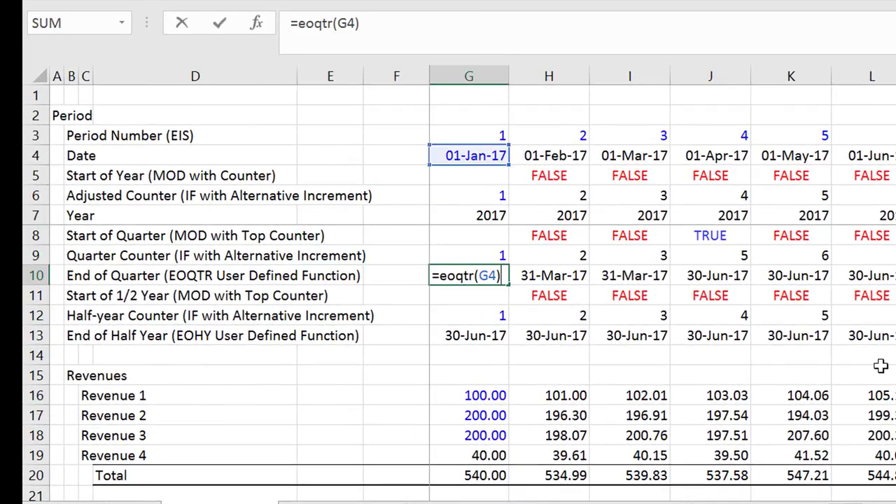
{"action": "key", "text": "Escape"}
{"action": "key", "text": "Right"}
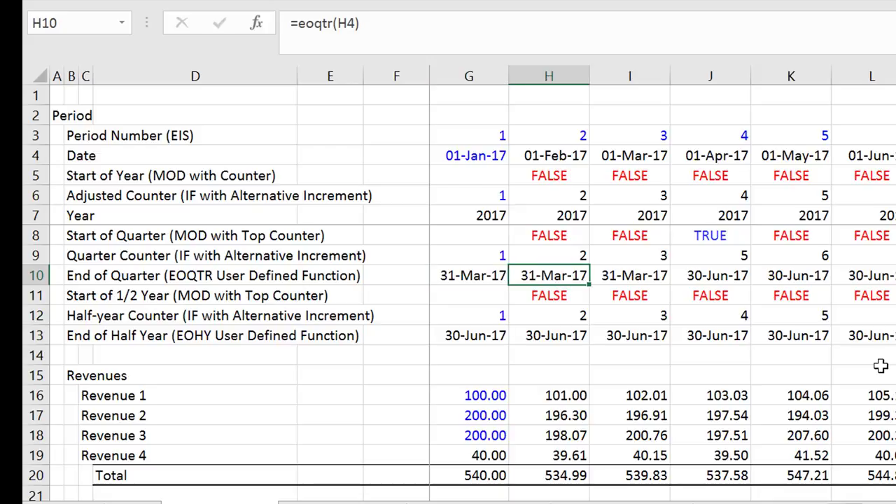
{"action": "key", "text": "F2"}
{"action": "key", "text": "Escape"}
{"action": "key", "text": "Right"}
{"action": "key", "text": "F2"}
{"action": "key", "text": "Escape"}
{"action": "key", "text": "Right"}
{"action": "key", "text": "F2"}
{"action": "key", "text": "Escape"}
{"action": "key", "text": "Right"}
{"action": "key", "text": "F2"}
{"action": "key", "text": "Escape"}
{"action": "key", "text": "Right"}
{"action": "key", "text": "F2"}
{"action": "key", "text": "Escape"}
{"action": "key", "text": "Left"}
{"action": "key", "text": "Left"}
{"action": "key", "text": "Left"}
{"action": "key", "text": "Left"}
{"action": "key", "text": "Left"}
{"action": "key", "text": "Left"}
{"action": "key", "text": "Left"}
{"action": "key", "text": "Right"}
{"action": "key", "text": "Right"}
{"action": "key", "text": "Right"}
{"action": "key", "text": "Left"}
{"action": "key", "text": "Left"}
{"action": "key", "text": "Right"}
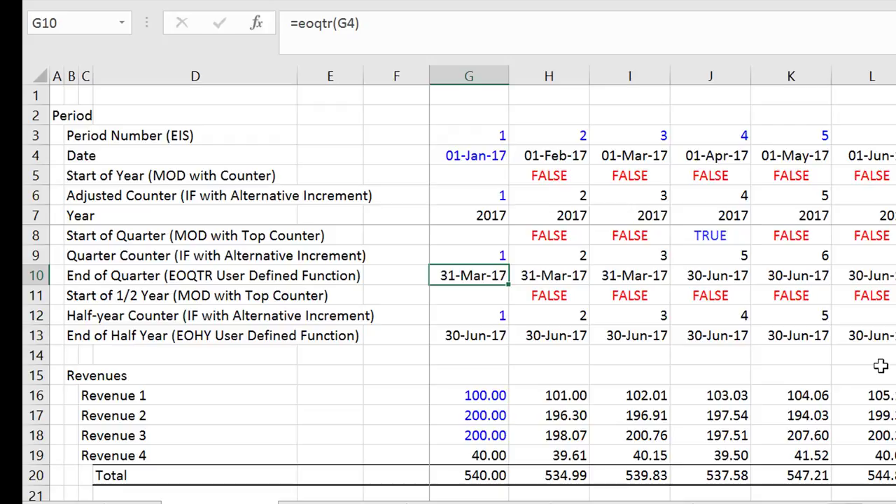
Inspect the End of Half Year formulas along row 13, from H13 to L13
{"action": "key", "text": "Up"}
{"action": "key", "text": "Up"}
{"action": "key", "text": "Up"}
{"action": "key", "text": "Up"}
{"action": "key", "text": "Up"}
{"action": "key", "text": "Down"}
{"action": "key", "text": "Down"}
{"action": "key", "text": "Down"}
{"action": "key", "text": "Down"}
{"action": "key", "text": "Down"}
{"action": "key", "text": "Down"}
{"action": "key", "text": "Down"}
{"action": "key", "text": "Down"}
{"action": "key", "text": "Right"}
{"action": "key", "text": "Right"}
{"action": "key", "text": "Right"}
{"action": "key", "text": "Right"}
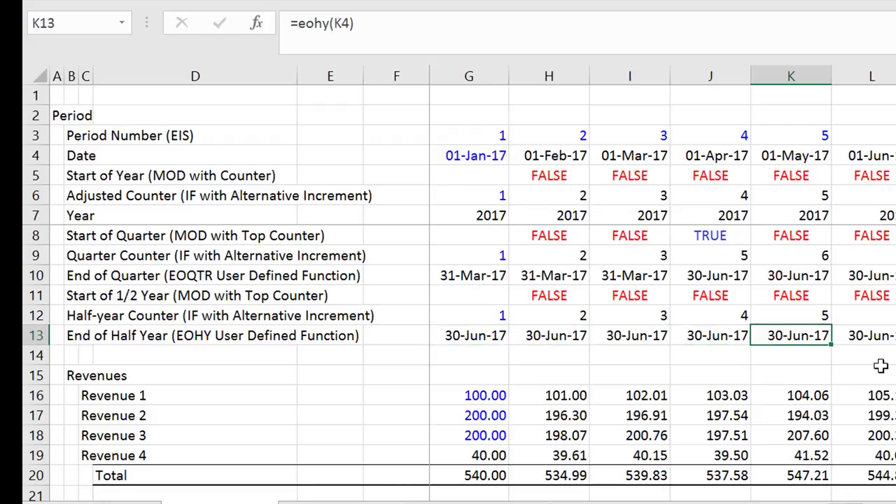
{"action": "key", "text": "Right"}
{"action": "key", "text": "F2"}
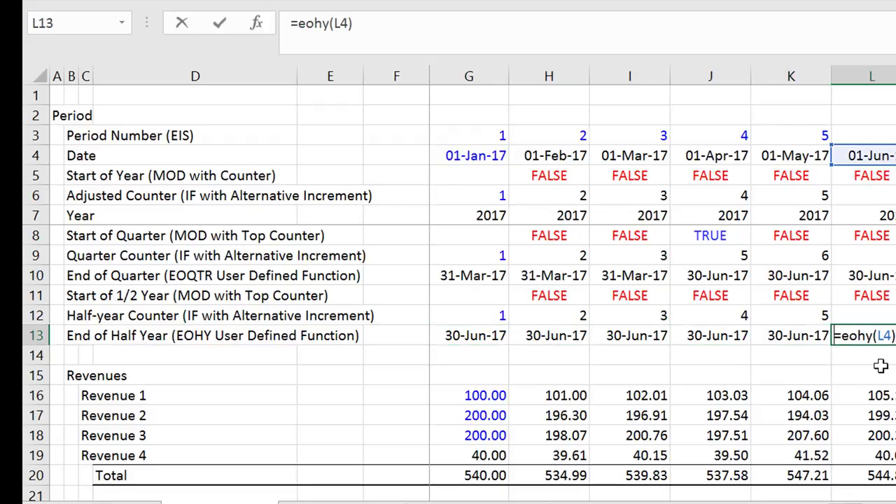
{"action": "key", "text": "Escape"}
{"action": "key", "text": "Left"}
{"action": "key", "text": "Left"}
{"action": "key", "text": "Left"}
{"action": "key", "text": "Left"}
{"action": "key", "text": "Left"}
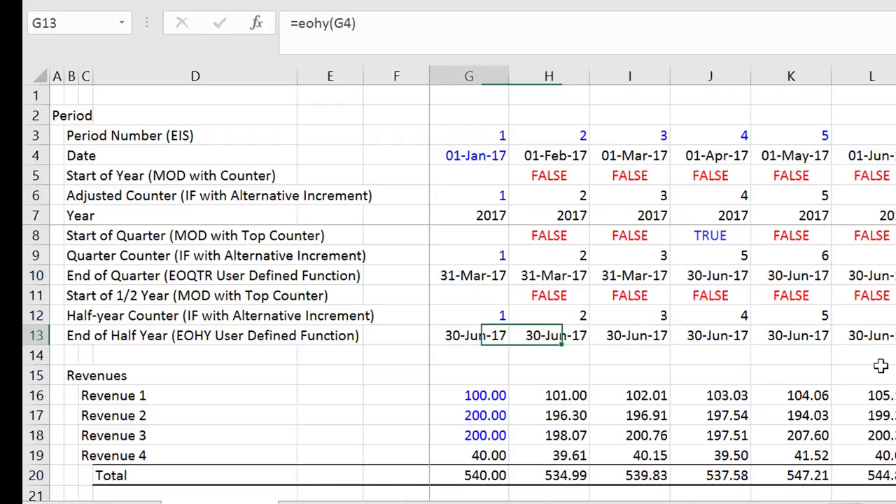
{"action": "key", "text": "Right"}
{"action": "key", "text": "Right"}
{"action": "key", "text": "Right"}
{"action": "key", "text": "Right"}
{"action": "key", "text": "Right"}
{"action": "key", "text": "Left"}
{"action": "key", "text": "Left"}
{"action": "key", "text": "Left"}
{"action": "key", "text": "Left"}
{"action": "key", "text": "Left"}
{"action": "key", "text": "Right"}
{"action": "key", "text": "Right"}
{"action": "key", "text": "Right"}
{"action": "key", "text": "Right"}
{"action": "key", "text": "Right"}
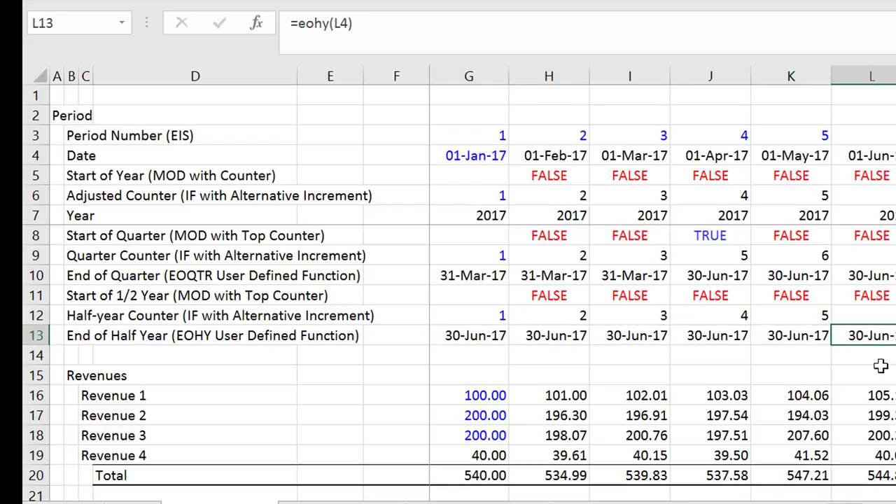
{"action": "key", "text": "Left"}
{"action": "key", "text": "Left"}
{"action": "key", "text": "Left"}
{"action": "key", "text": "Left"}
{"action": "key", "text": "Left"}
{"action": "key", "text": "Left"}
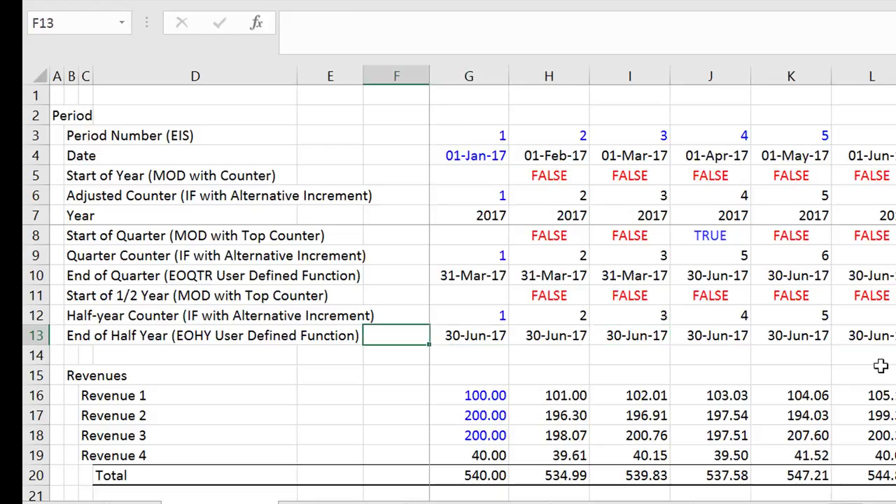
{"action": "key", "text": "Right"}
{"action": "key", "text": "Right"}
{"action": "key", "text": "Right"}
{"action": "key", "text": "Right"}
{"action": "key", "text": "Right"}
{"action": "key", "text": "Right"}
{"action": "key", "text": "Right"}
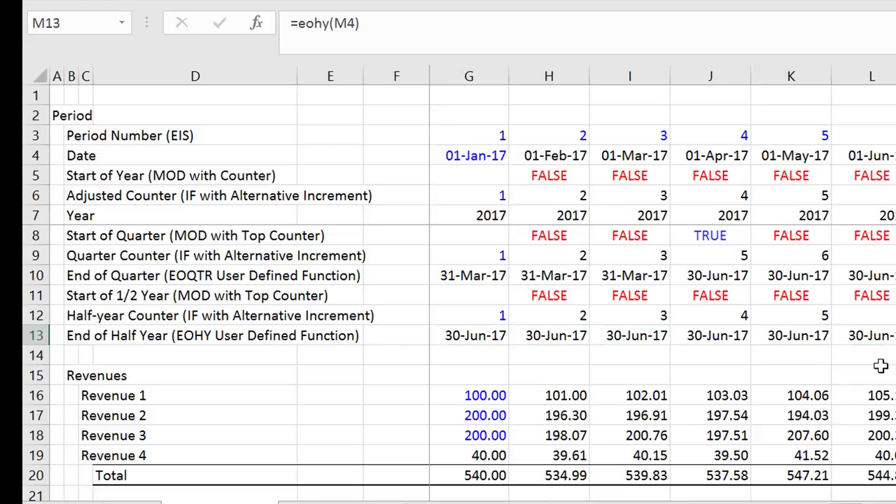
Go to the Points notes sheet and browse the listed modelling steps
{"action": "key", "text": "ctrl+Page_Up"}
{"action": "key", "text": "Up"}
{"action": "key", "text": "Up"}
{"action": "key", "text": "Up"}
{"action": "key", "text": "Up"}
{"action": "key", "text": "Down"}
{"action": "key", "text": "Down"}
{"action": "key", "text": "Down"}
{"action": "key", "text": "Down"}
{"action": "key", "text": "Down"}
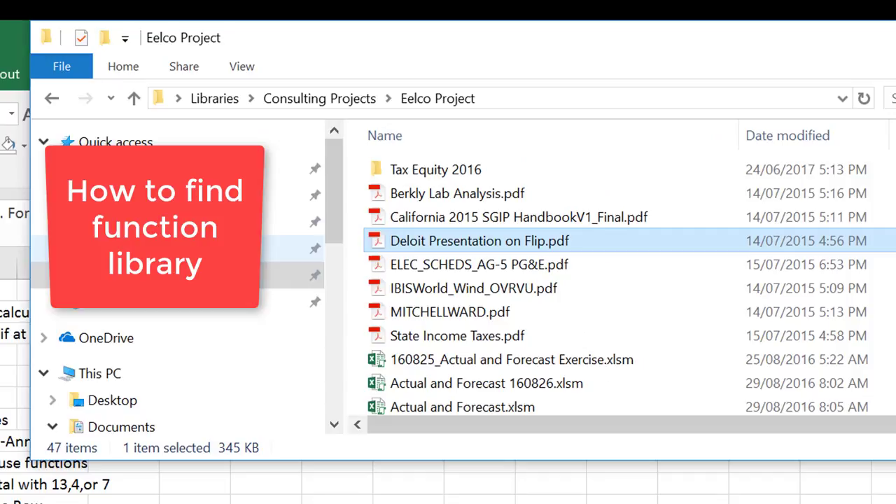
Browse from Courses to Chapter 1, then L. Excel Utilities, then the Function Library folder
{"action": "left_click", "coordinate": [140, 242]}
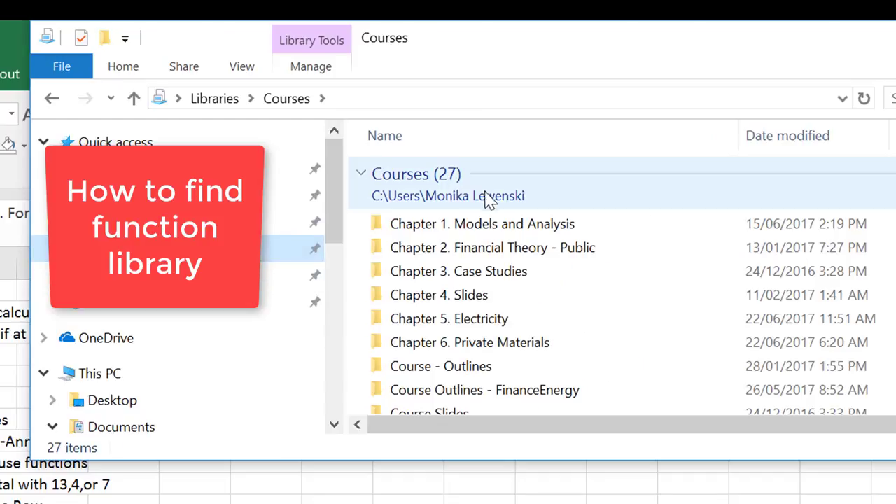
{"action": "double_click", "coordinate": [494, 225]}
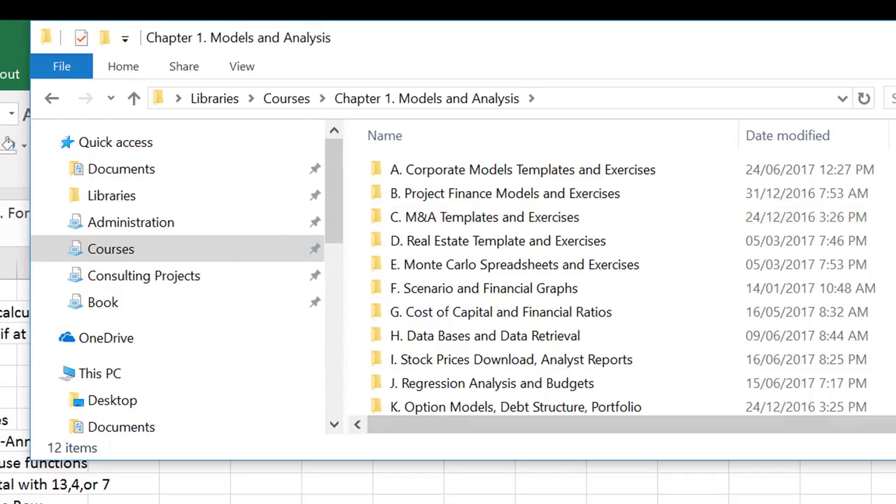
{"action": "scroll", "coordinate": [616, 280], "scroll_direction": "down", "scroll_amount": 1}
{"action": "scroll", "coordinate": [615, 280], "scroll_direction": "down", "scroll_amount": 1}
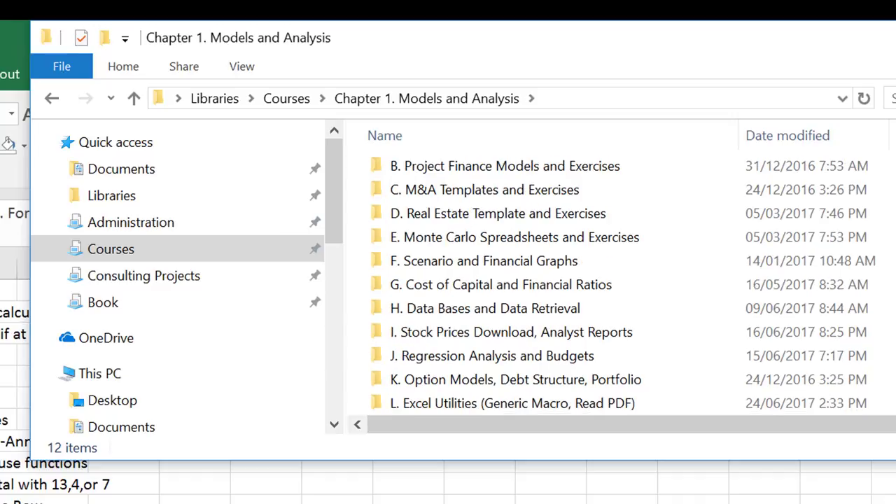
{"action": "double_click", "coordinate": [483, 408]}
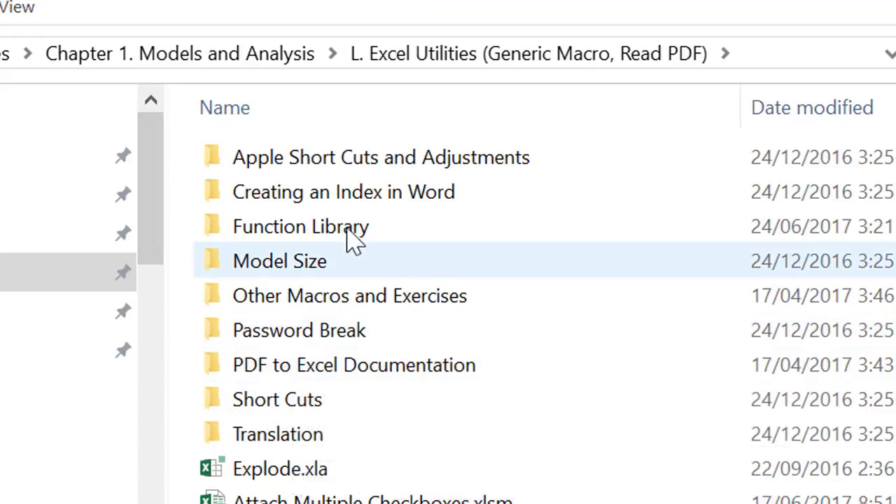
{"action": "double_click", "coordinate": [310, 229]}
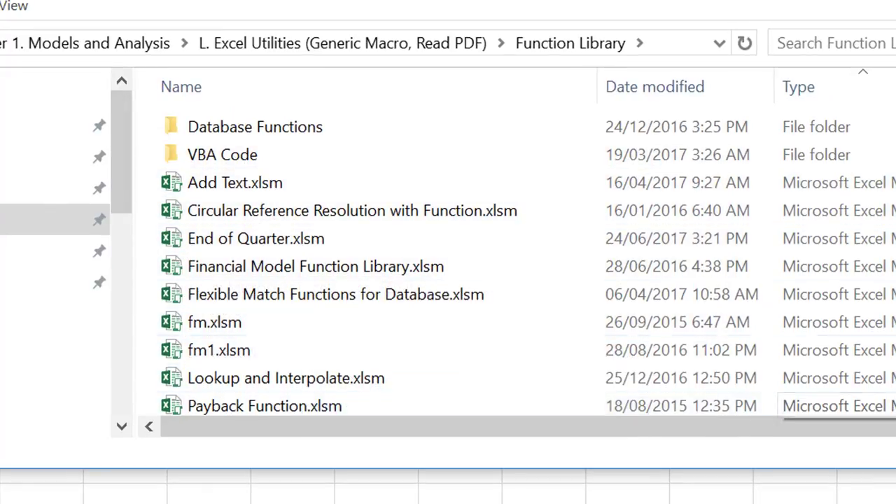
Open the End of Quarter.xlsm workbook in Excel
{"action": "scroll", "coordinate": [266, 304], "scroll_direction": "down", "scroll_amount": 3}
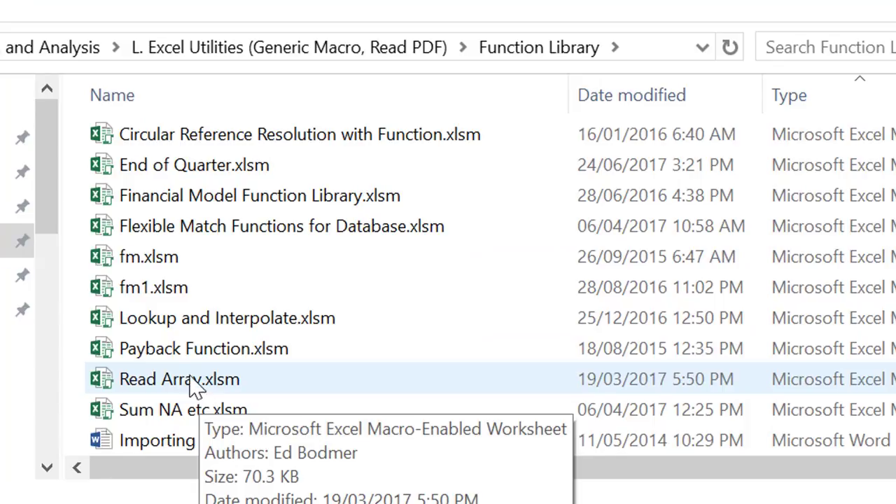
{"action": "mouse_move", "coordinate": [178, 360]}
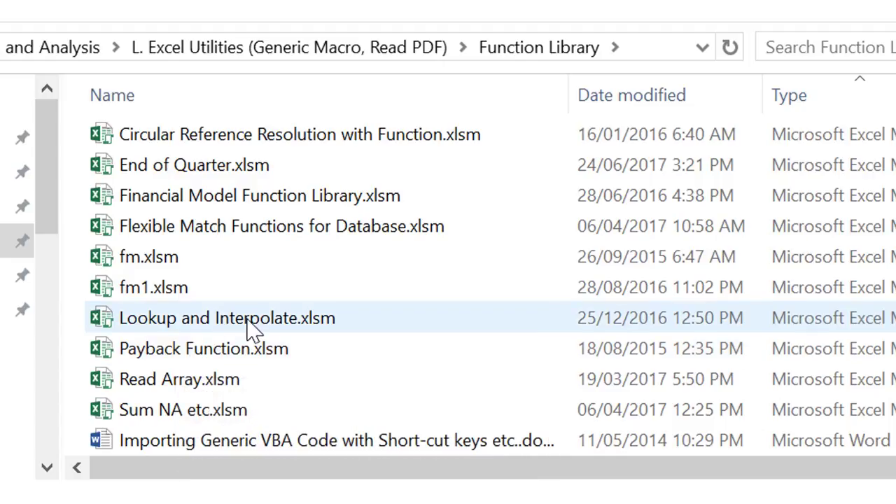
{"action": "mouse_move", "coordinate": [248, 324]}
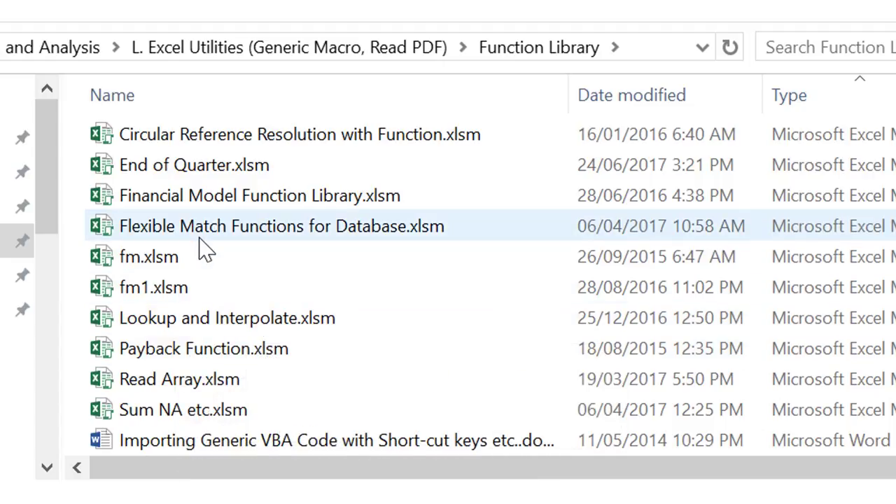
{"action": "mouse_move", "coordinate": [200, 238]}
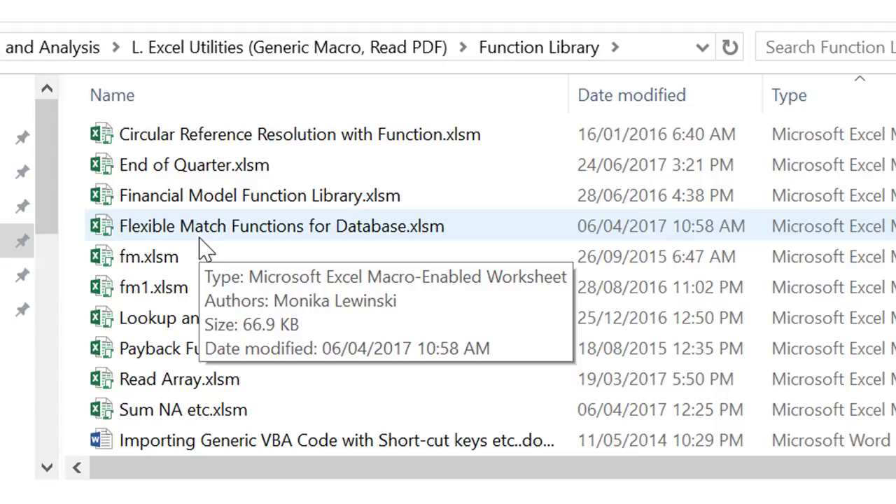
{"action": "mouse_move", "coordinate": [180, 169]}
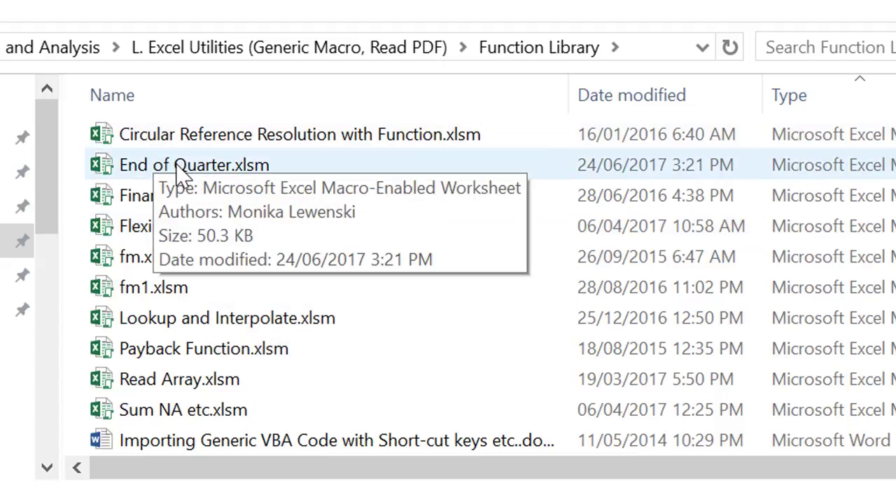
{"action": "left_click", "coordinate": [180, 171]}
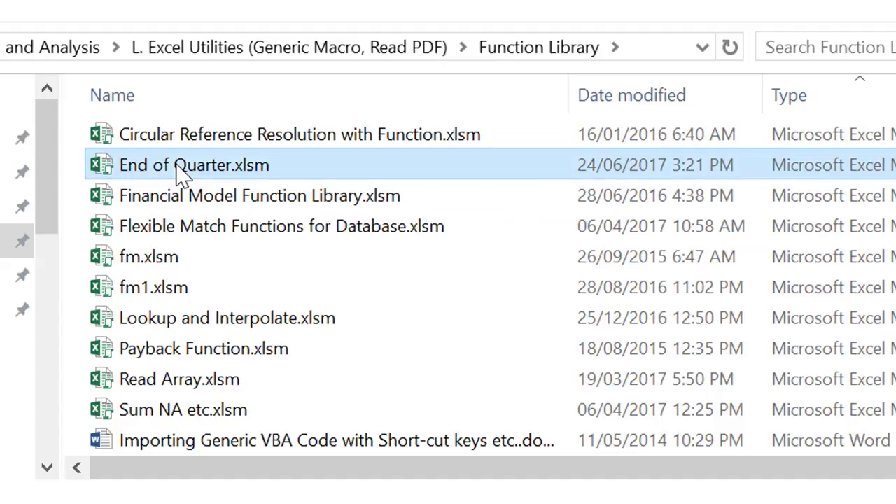
{"action": "double_click", "coordinate": [181, 171]}
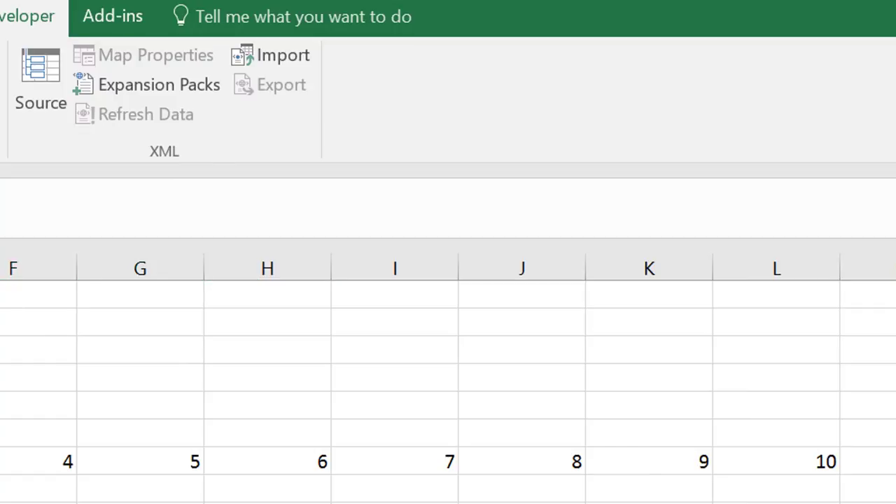
From the Alt F8 note in B2, open the 'functions' macro's code in the VBA editor
{"action": "left_click", "coordinate": [144, 306]}
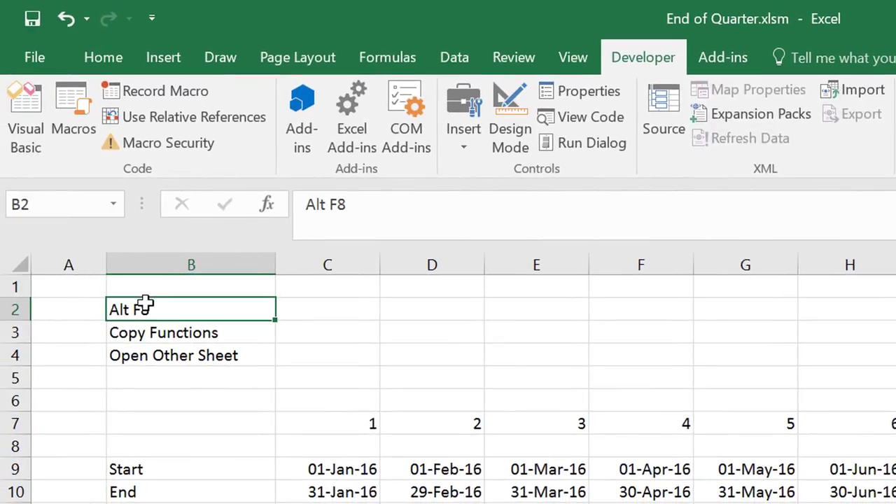
{"action": "key", "text": "shift+Down"}
{"action": "key", "text": "shift+Down"}
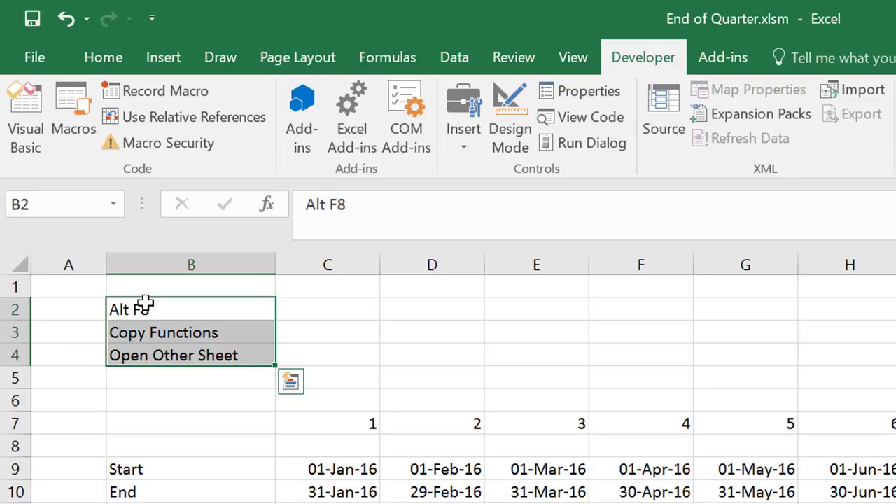
{"action": "key", "text": "Left"}
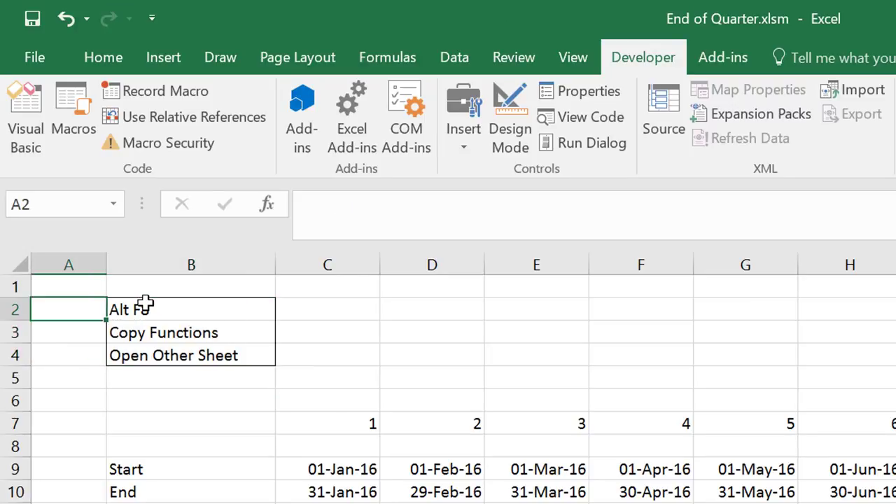
{"action": "key", "text": "Right"}
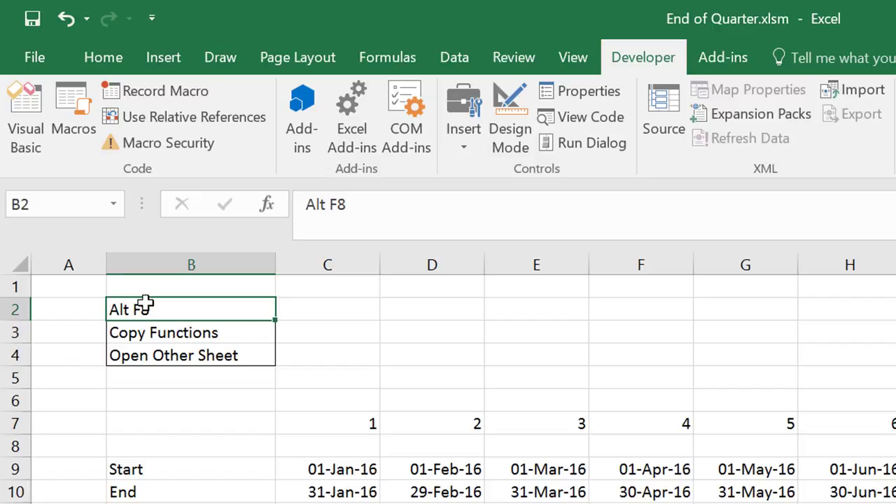
{"action": "key", "text": "alt+F8"}
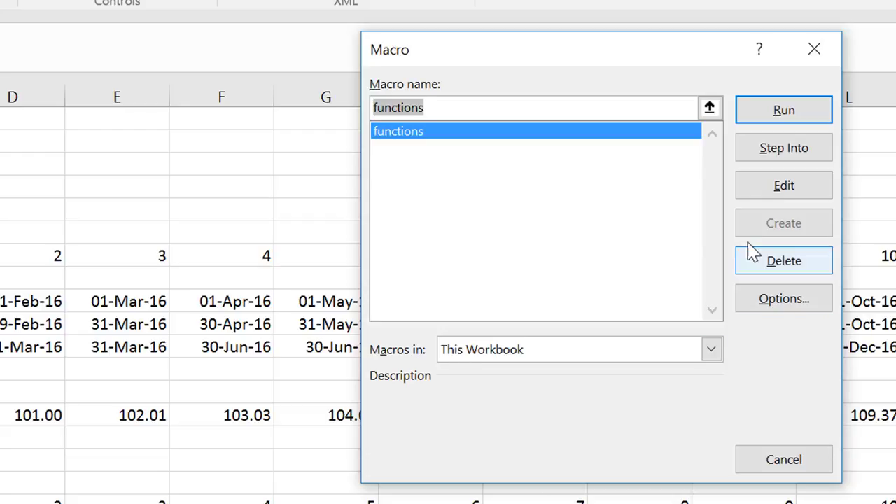
{"action": "left_click", "coordinate": [744, 192]}
{"action": "key", "text": "Down"}
{"action": "key", "text": "Down"}
{"action": "key", "text": "Down"}
{"action": "key", "text": "Down"}
{"action": "key", "text": "Down"}
{"action": "key", "text": "Down"}
{"action": "key", "text": "Down"}
{"action": "key", "text": "Down"}
{"action": "key", "text": "Down"}
{"action": "key", "text": "Down"}
{"action": "key", "text": "Down"}
{"action": "key", "text": "Down"}
{"action": "key", "text": "Down"}
{"action": "key", "text": "Down"}
{"action": "key", "text": "Down"}
{"action": "key", "text": "Down"}
{"action": "key", "text": "Down"}
{"action": "key", "text": "Down"}
{"action": "key", "text": "Down"}
{"action": "key", "text": "Down"}
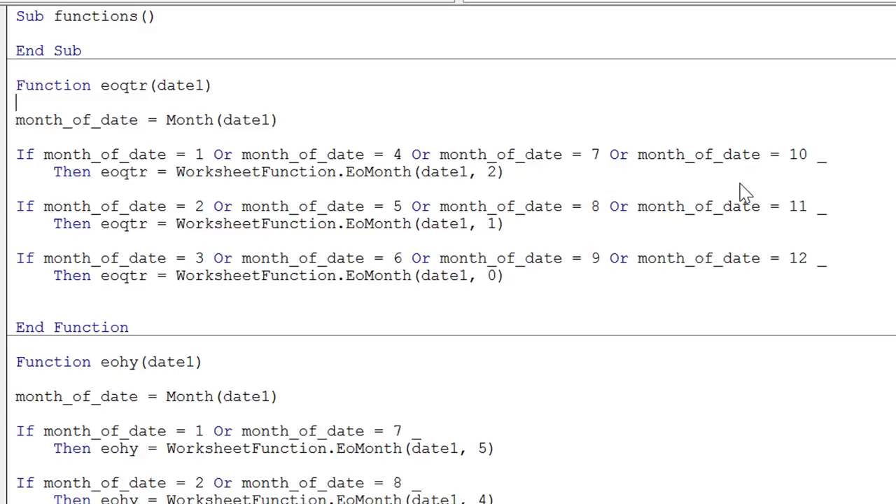
{"action": "key", "text": "Down"}
{"action": "key", "text": "Down"}
{"action": "key", "text": "Down"}
{"action": "key", "text": "Down"}
{"action": "key", "text": "Down"}
{"action": "key", "text": "Down"}
{"action": "key", "text": "Down"}
{"action": "key", "text": "Down"}
{"action": "key", "text": "Down"}
{"action": "key", "text": "Down"}
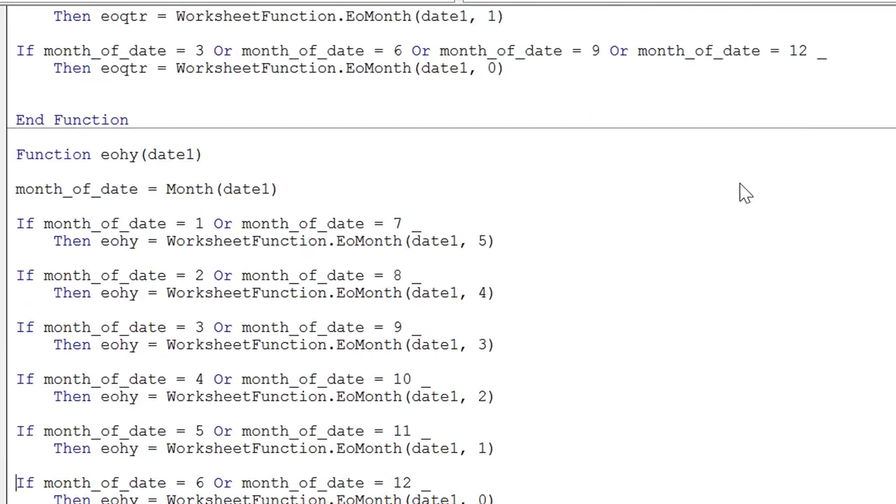
{"action": "key", "text": "Up"}
{"action": "key", "text": "Up"}
{"action": "key", "text": "Up"}
{"action": "key", "text": "Up"}
{"action": "key", "text": "Up"}
{"action": "key", "text": "Up"}
{"action": "key", "text": "Up"}
{"action": "key", "text": "Up"}
{"action": "key", "text": "Up"}
{"action": "key", "text": "Up"}
{"action": "key", "text": "Up"}
{"action": "key", "text": "Up"}
{"action": "key", "text": "Up"}
{"action": "key", "text": "Up"}
{"action": "key", "text": "Up"}
{"action": "key", "text": "Up"}
{"action": "key", "text": "Up"}
{"action": "key", "text": "Up"}
{"action": "key", "text": "Up"}
{"action": "key", "text": "Up"}
{"action": "key", "text": "Up"}
{"action": "key", "text": "Up"}
{"action": "key", "text": "Up"}
{"action": "key", "text": "Up"}
{"action": "key", "text": "Up"}
{"action": "key", "text": "Up"}
{"action": "key", "text": "Up"}
{"action": "key", "text": "Up"}
{"action": "key", "text": "Up"}
{"action": "key", "text": "Up"}
{"action": "key", "text": "Up"}
{"action": "key", "text": "Up"}
{"action": "key", "text": "Up"}
{"action": "key", "text": "Up"}
{"action": "key", "text": "Up"}
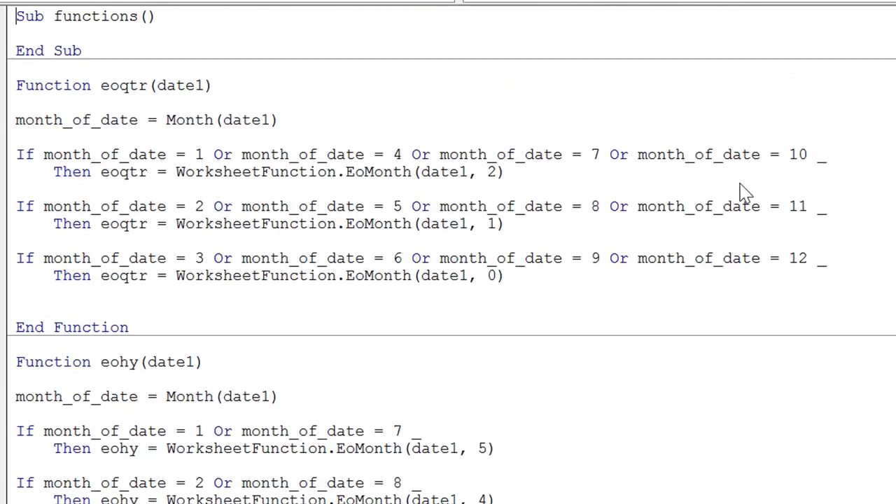
{"action": "key", "text": "Down"}
{"action": "key", "text": "Down"}
{"action": "key", "text": "Down"}
{"action": "key", "text": "Down"}
{"action": "key", "text": "Down"}
{"action": "key", "text": "Down"}
{"action": "key", "text": "Down"}
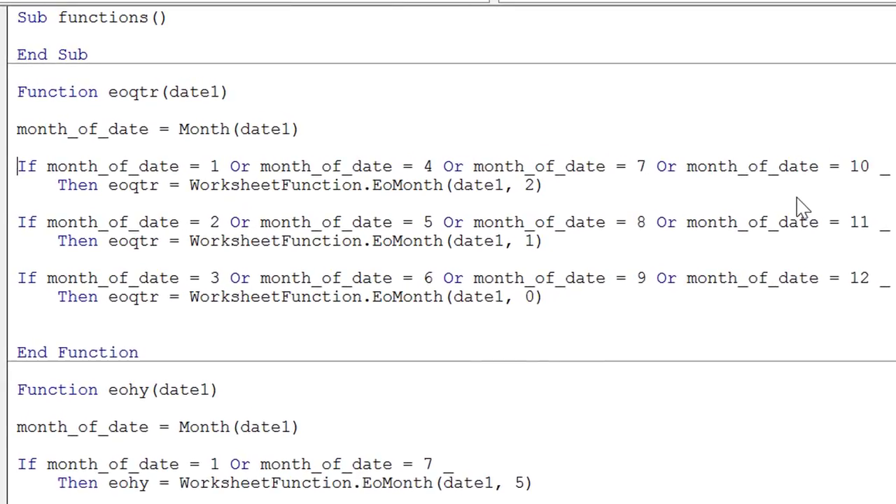
{"action": "key", "text": "Down"}
{"action": "key", "text": "Up"}
{"action": "key", "text": "Down"}
{"action": "key", "text": "Right"}
{"action": "key", "text": "Up"}
{"action": "key", "text": "Up"}
{"action": "key", "text": "Up"}
{"action": "key", "text": "Down"}
{"action": "key", "text": "Down"}
{"action": "key", "text": "Right"}
{"action": "key", "text": "Right"}
{"action": "key", "text": "Right"}
{"action": "key", "text": "Right"}
{"action": "key", "text": "Right"}
{"action": "key", "text": "Right"}
{"action": "key", "text": "Right"}
{"action": "key", "text": "Right"}
{"action": "key", "text": "Right"}
{"action": "key", "text": "Right"}
{"action": "key", "text": "Right"}
{"action": "key", "text": "Right"}
{"action": "key", "text": "Right"}
{"action": "key", "text": "Right"}
{"action": "key", "text": "Right"}
{"action": "key", "text": "Right"}
{"action": "key", "text": "Right"}
{"action": "key", "text": "Right"}
{"action": "key", "text": "Right"}
{"action": "key", "text": "Right"}
{"action": "key", "text": "Right"}
{"action": "key", "text": "Right"}
{"action": "key", "text": "Right"}
{"action": "key", "text": "Right"}
{"action": "key", "text": "Right"}
{"action": "key", "text": "Right"}
{"action": "key", "text": "Right"}
{"action": "key", "text": "Right"}
{"action": "key", "text": "Down"}
{"action": "key", "text": "Down"}
{"action": "key", "text": "Down"}
{"action": "key", "text": "Down"}
{"action": "key", "text": "Down"}
{"action": "key", "text": "Down"}
{"action": "key", "text": "Down"}
{"action": "scroll", "coordinate": [801, 208], "scroll_direction": "down", "scroll_amount": 6}
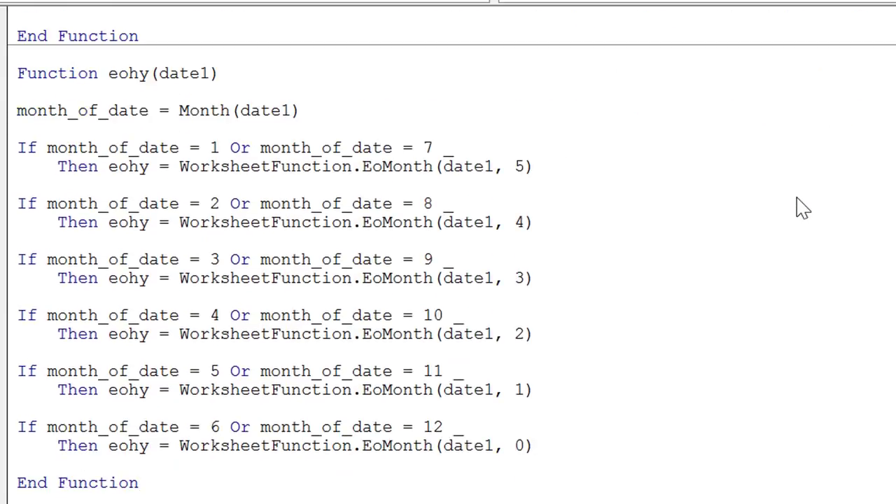
Review the eohy function declaration and its month_of_date = Month(date1) line without editing
{"action": "key", "text": "Up"}
{"action": "key", "text": "Up"}
{"action": "key", "text": "Up"}
{"action": "key", "text": "Up"}
{"action": "key", "text": "Up"}
{"action": "key", "text": "Up"}
{"action": "key", "text": "Up"}
{"action": "key", "text": "Up"}
{"action": "key", "text": "Up"}
{"action": "key", "text": "Up"}
{"action": "key", "text": "Up"}
{"action": "key", "text": "Up"}
{"action": "key", "text": "Up"}
{"action": "key", "text": "Up"}
{"action": "key", "text": "Up"}
{"action": "key", "text": "Up"}
{"action": "key", "text": "Up"}
{"action": "key", "text": "Up"}
{"action": "key", "text": "Up"}
{"action": "key", "text": "Up"}
{"action": "key", "text": "Right"}
{"action": "key", "text": "Right"}
{"action": "key", "text": "Right"}
{"action": "key", "text": "Right"}
{"action": "key", "text": "Right"}
{"action": "key", "text": "Right"}
{"action": "key", "text": "Right"}
{"action": "key", "text": "Right"}
{"action": "key", "text": "Right"}
{"action": "key", "text": "Right"}
{"action": "key", "text": "Right"}
{"action": "key", "text": "Left"}
{"action": "key", "text": "Right"}
{"action": "key", "text": "Down"}
{"action": "key", "text": "Down"}
{"action": "key", "text": "Home"}
{"action": "key", "text": "Right"}
{"action": "key", "text": "Right"}
{"action": "key", "text": "Right"}
{"action": "key", "text": "Right"}
{"action": "key", "text": "Right"}
{"action": "key", "text": "Right"}
{"action": "key", "text": "Right"}
{"action": "key", "text": "Right"}
{"action": "key", "text": "Right"}
{"action": "key", "text": "Right"}
{"action": "key", "text": "Right"}
{"action": "key", "text": "Right"}
{"action": "key", "text": "Right"}
{"action": "key", "text": "Right"}
{"action": "key", "text": "Right"}
{"action": "key", "text": "Right"}
{"action": "key", "text": "Right"}
{"action": "key", "text": "Right"}
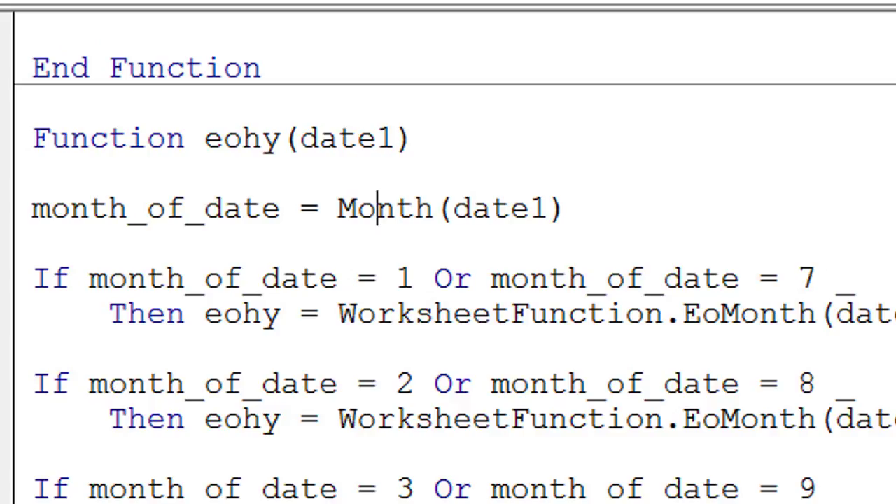
{"action": "left_click", "coordinate": [32, 173]}
{"action": "left_click", "coordinate": [33, 208]}
{"action": "left_click", "coordinate": [32, 243]}
{"action": "left_click", "coordinate": [32, 278]}
{"action": "left_click", "coordinate": [32, 243]}
Step through eohy's If blocks 5 and 6, leaving the code unchanged
{"action": "key", "text": "Up"}
{"action": "key", "text": "Right"}
{"action": "key", "text": "Right"}
{"action": "key", "text": "Right"}
{"action": "key", "text": "Right"}
{"action": "key", "text": "Right"}
{"action": "key", "text": "Right"}
{"action": "key", "text": "Right"}
{"action": "key", "text": "Right"}
{"action": "key", "text": "Right"}
{"action": "key", "text": "Right"}
{"action": "key", "text": "Right"}
{"action": "key", "text": "Right"}
{"action": "key", "text": "Right"}
{"action": "key", "text": "Right"}
{"action": "key", "text": "Right"}
{"action": "key", "text": "Right"}
{"action": "key", "text": "Right"}
{"action": "key", "text": "Left"}
{"action": "key", "text": "Down"}
{"action": "key", "text": "Down"}
{"action": "key", "text": "Down"}
{"action": "key", "text": "Down"}
{"action": "key", "text": "Down"}
{"action": "key", "text": "Down"}
{"action": "key", "text": "Down"}
{"action": "key", "text": "Down"}
{"action": "key", "text": "Down"}
{"action": "key", "text": "Down"}
{"action": "key", "text": "Down"}
{"action": "key", "text": "Down"}
{"action": "key", "text": "Down"}
{"action": "key", "text": "Down"}
{"action": "key", "text": "Down"}
{"action": "key", "text": "Down"}
{"action": "key", "text": "Down"}
{"action": "key", "text": "Down"}
{"action": "key", "text": "Down"}
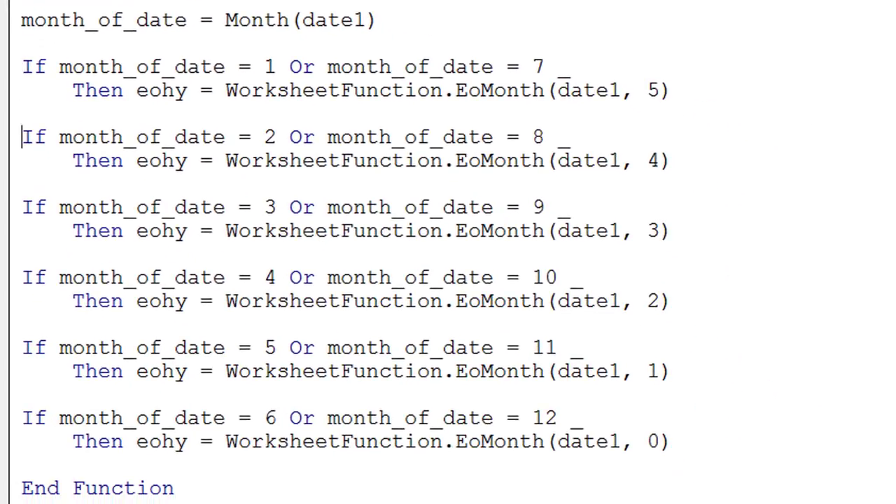
{"action": "key", "text": "Up"}
{"action": "key", "text": "Down"}
{"action": "key", "text": "Up"}
{"action": "key", "text": "Up"}
{"action": "key", "text": "Up"}
{"action": "key", "text": "Up"}
{"action": "key", "text": "Down"}
{"action": "key", "text": "Up"}
{"action": "key", "text": "Up"}
{"action": "key", "text": "Up"}
{"action": "key", "text": "Up"}
{"action": "key", "text": "Up"}
{"action": "key", "text": "Up"}
{"action": "key", "text": "Up"}
{"action": "key", "text": "Up"}
{"action": "key", "text": "Up"}
{"action": "key", "text": "Up"}
{"action": "key", "text": "Up"}
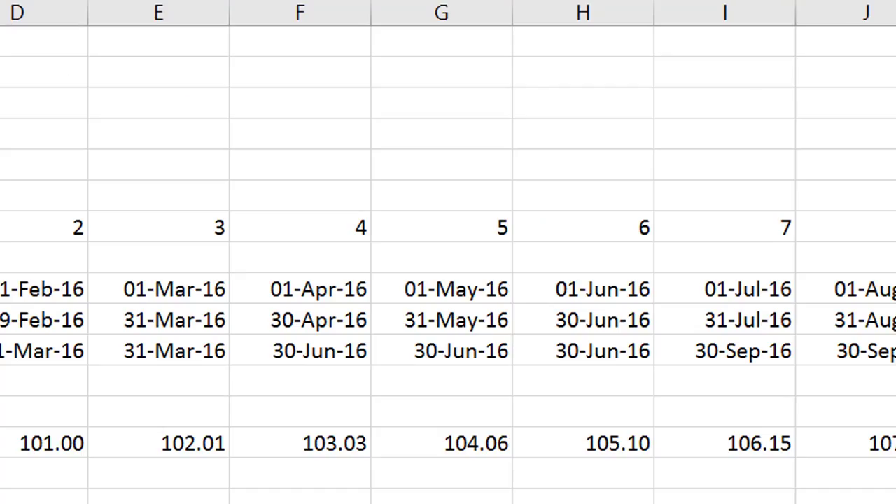
Close End of Quarter.xlsm without saving, review notes 5–6, then switch to the Detailed Model sheet
{"action": "key", "text": "alt+F4"}
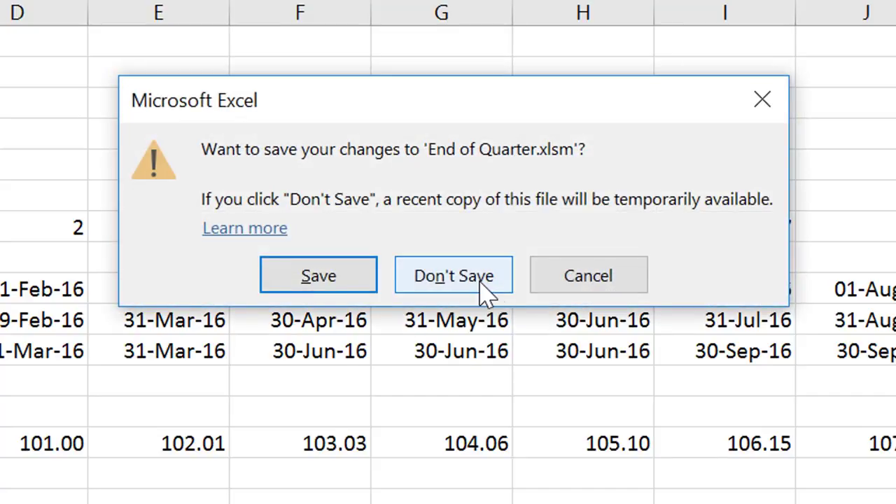
{"action": "left_click", "coordinate": [454, 276]}
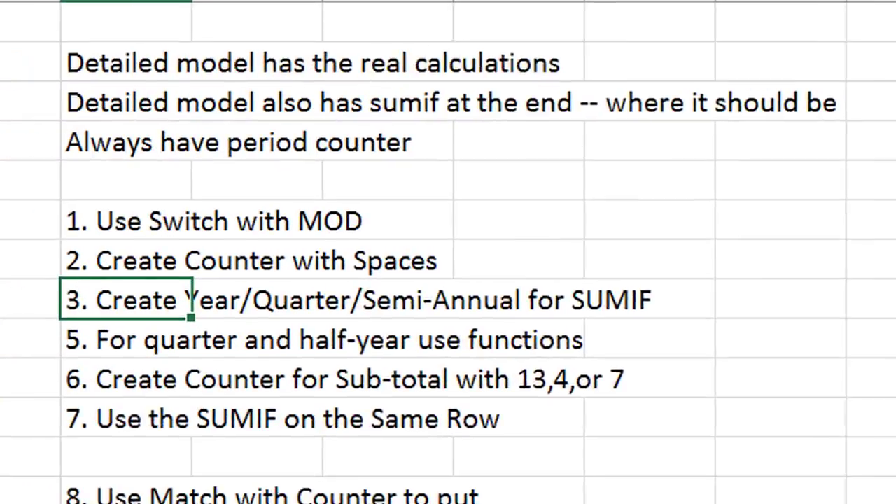
{"action": "key", "text": "Down"}
{"action": "key", "text": "Down"}
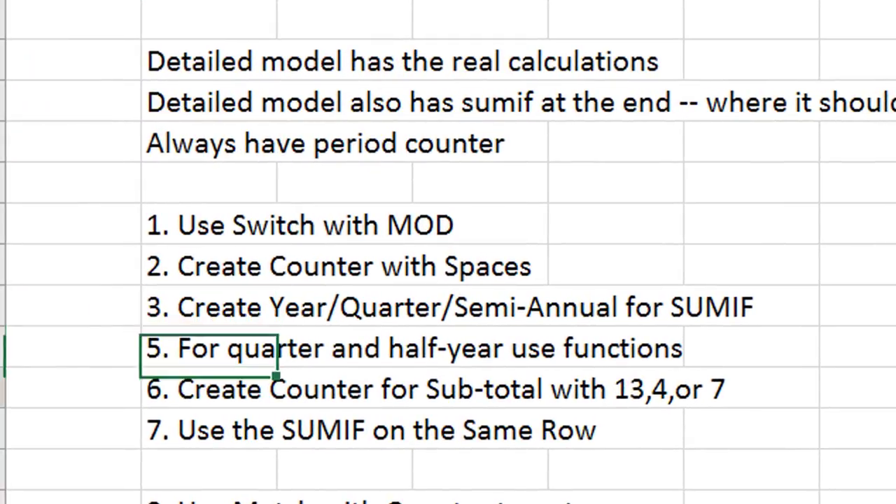
{"action": "key", "text": "Up"}
{"action": "key", "text": "Up"}
{"action": "key", "text": "Up"}
{"action": "key", "text": "Up"}
{"action": "key", "text": "Down"}
{"action": "key", "text": "Down"}
{"action": "key", "text": "Down"}
{"action": "key", "text": "Down"}
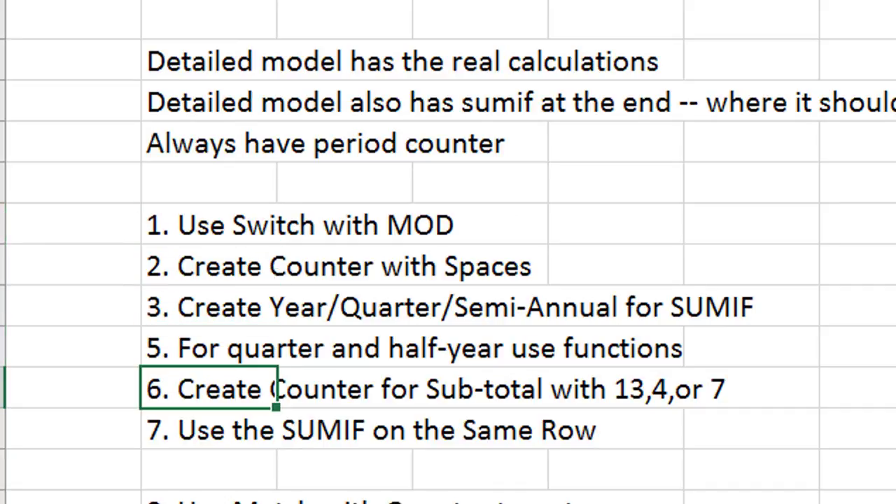
{"action": "key", "text": "Up"}
{"action": "key", "text": "Down"}
{"action": "key", "text": "ctrl+Page_Up"}
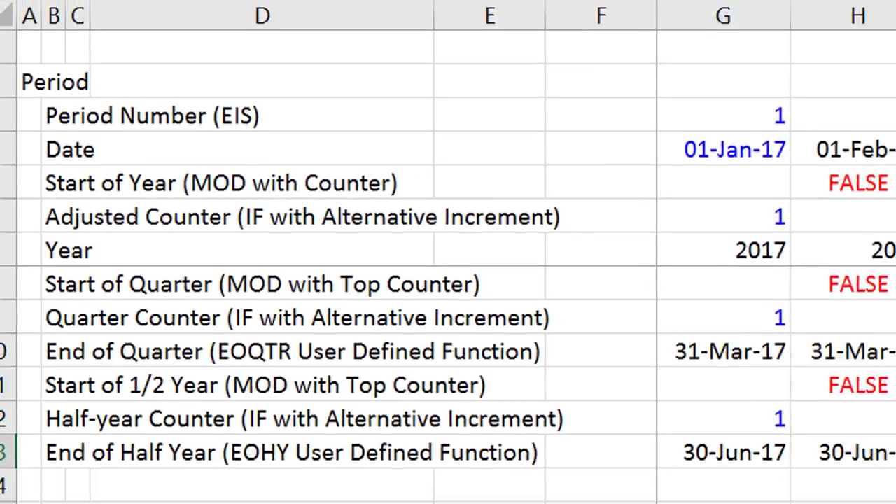
After checking the KC16 SUMIF subtotal, label the quarterly block 'Quarterly' in JU2
{"action": "key", "text": "Right"}
{"action": "key", "text": "Right"}
{"action": "key", "text": "Right"}
{"action": "key", "text": "Right"}
{"action": "key", "text": "Right"}
{"action": "key", "text": "Right"}
{"action": "key", "text": "Down"}
{"action": "key", "text": "Down"}
{"action": "key", "text": "Down"}
{"action": "key", "text": "Left"}
{"action": "key", "text": "Left"}
{"action": "key", "text": "Left"}
{"action": "key", "text": "Left"}
{"action": "key", "text": "Right"}
{"action": "key", "text": "Right"}
{"action": "key", "text": "Right"}
{"action": "key", "text": "Right"}
{"action": "key", "text": "Right"}
{"action": "key", "text": "Right"}
{"action": "key", "text": "Right"}
{"action": "key", "text": "Right"}
{"action": "key", "text": "Right"}
{"action": "key", "text": "Right"}
{"action": "key", "text": "Right"}
{"action": "key", "text": "Right"}
{"action": "key", "text": "Right"}
{"action": "key", "text": "Right"}
{"action": "key", "text": "Right"}
{"action": "key", "text": "Right"}
{"action": "key", "text": "Right"}
{"action": "key", "text": "Right"}
{"action": "key", "text": "Right"}
{"action": "key", "text": "Right"}
{"action": "key", "text": "Right"}
{"action": "key", "text": "Right"}
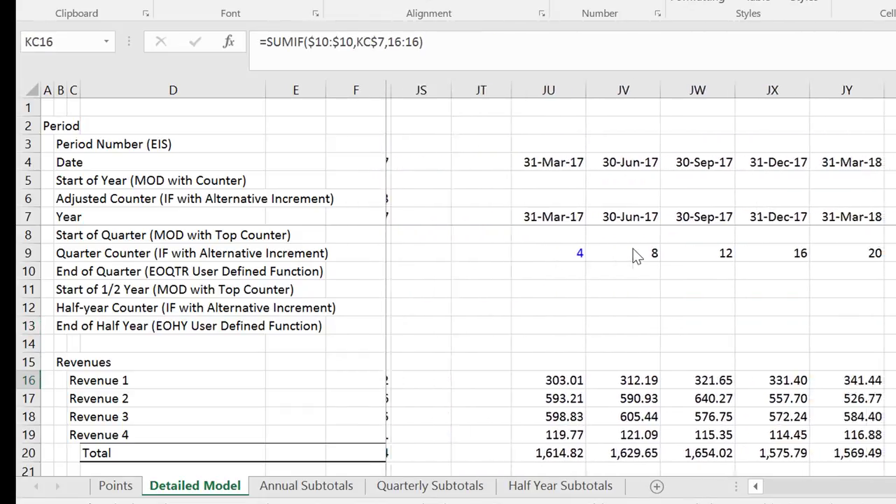
{"action": "key", "text": "Left"}
{"action": "key", "text": "Left"}
{"action": "key", "text": "Left"}
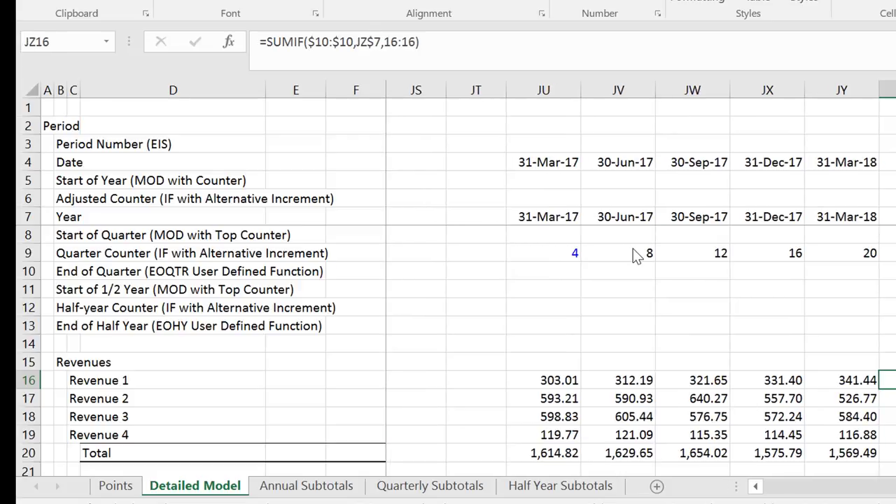
{"action": "left_click", "coordinate": [532, 123]}
{"action": "type", "text": "Quarterly"}
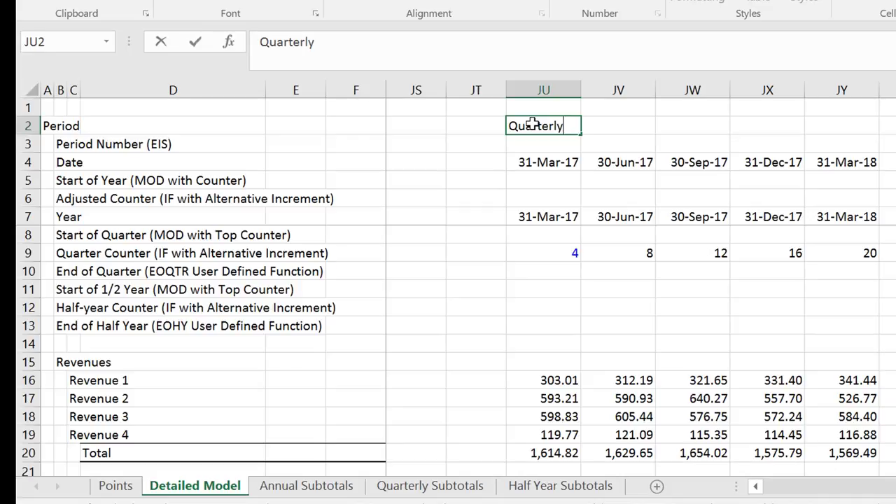
{"action": "key", "text": "Return"}
Inspect the first quarterly counters, confirming each =JU9+4 formula steps by 4
{"action": "key", "text": "Down"}
{"action": "key", "text": "Down"}
{"action": "key", "text": "Down"}
{"action": "key", "text": "Down"}
{"action": "key", "text": "Down"}
{"action": "key", "text": "Down"}
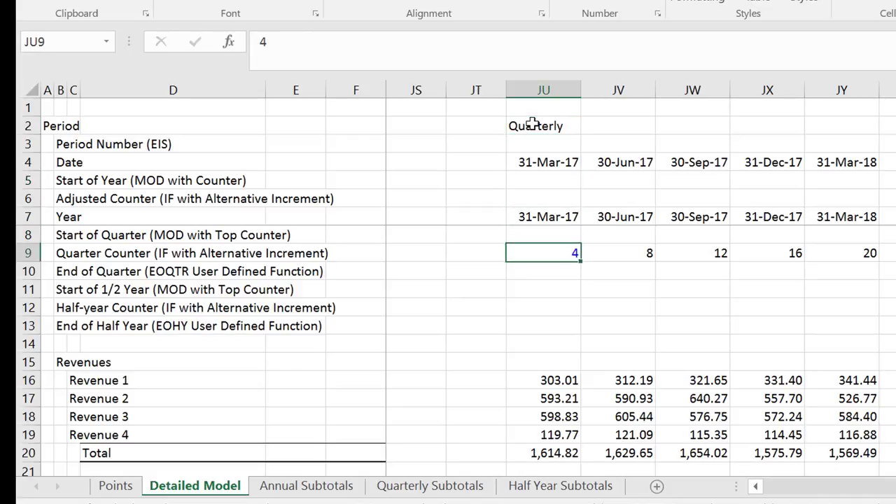
{"action": "key", "text": "Down"}
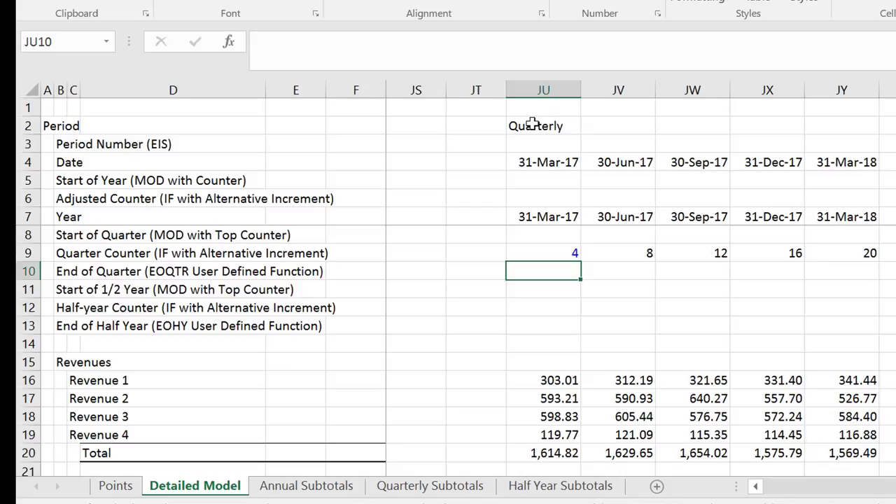
{"action": "key", "text": "Up"}
{"action": "key", "text": "Right"}
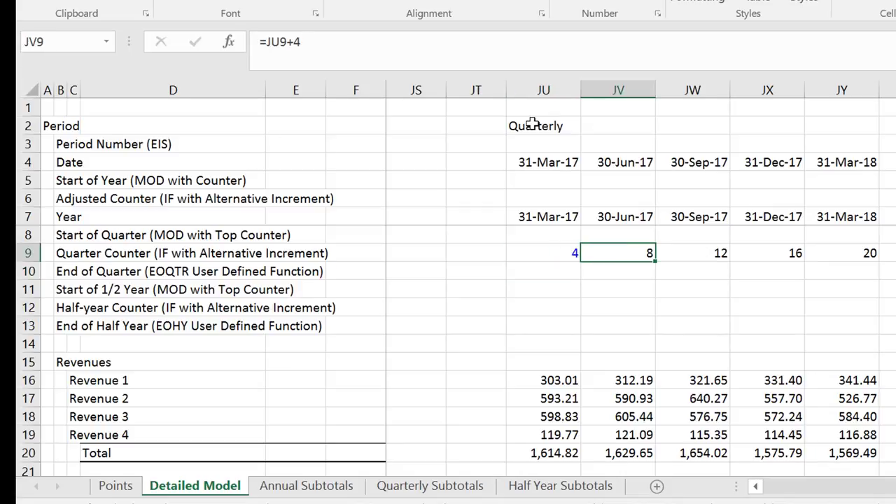
{"action": "key", "text": "Left"}
{"action": "key", "text": "Right"}
{"action": "key", "text": "Right"}
{"action": "key", "text": "Right"}
{"action": "key", "text": "Left"}
{"action": "key", "text": "Left"}
{"action": "key", "text": "F2"}
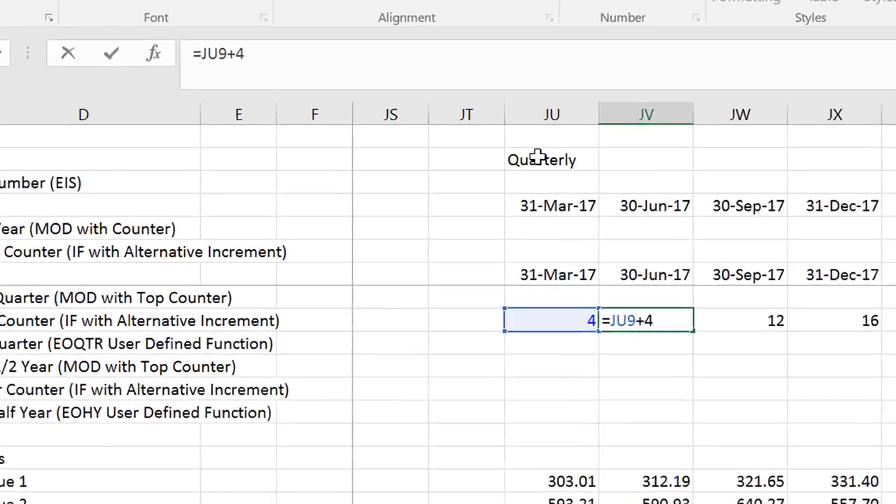
{"action": "key", "text": "Escape"}
{"action": "key", "text": "Left"}
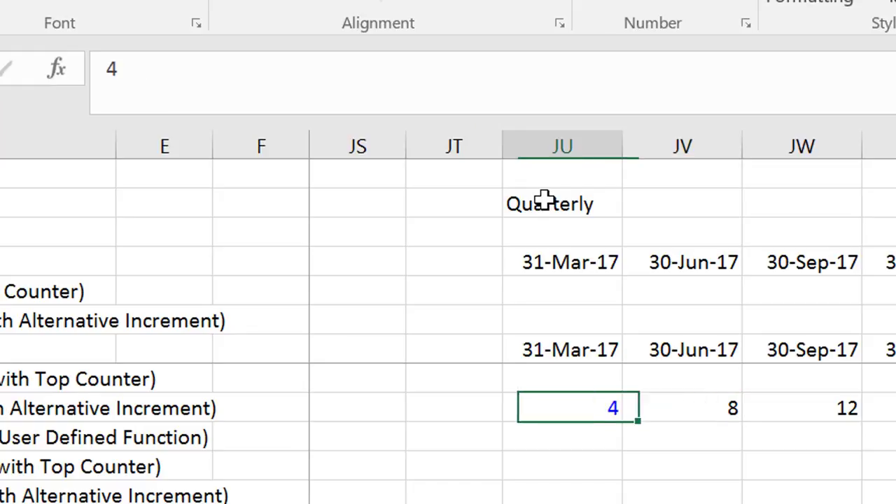
{"action": "key", "text": "Left"}
{"action": "key", "text": "Right"}
{"action": "key", "text": "Right"}
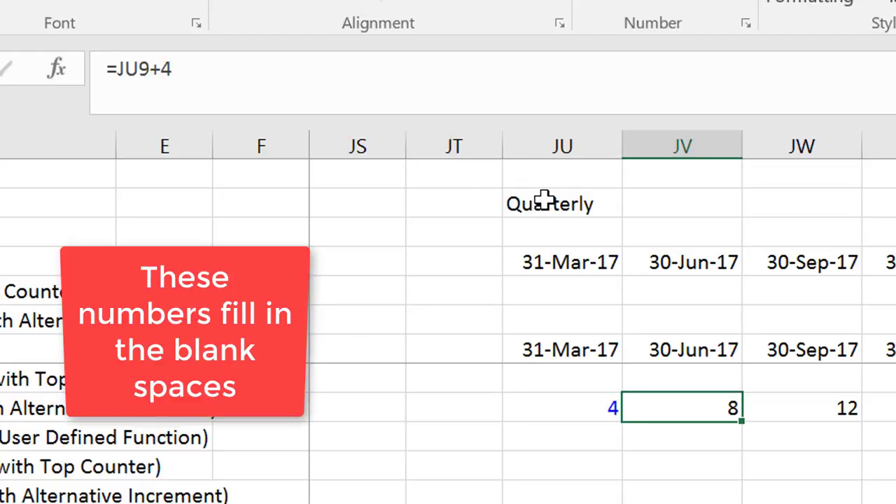
{"action": "key", "text": "Right"}
{"action": "key", "text": "Left"}
{"action": "key", "text": "Left"}
Compare the monthly quarter counter formulas along row 9
{"action": "key", "text": "ctrl+Left"}
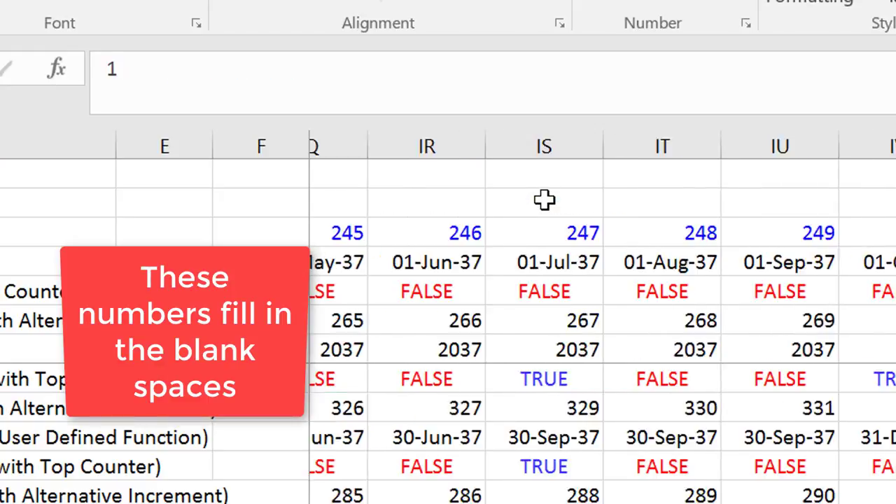
{"action": "key", "text": "Left"}
{"action": "key", "text": "Right"}
{"action": "key", "text": "Right"}
{"action": "key", "text": "Right"}
{"action": "key", "text": "Right"}
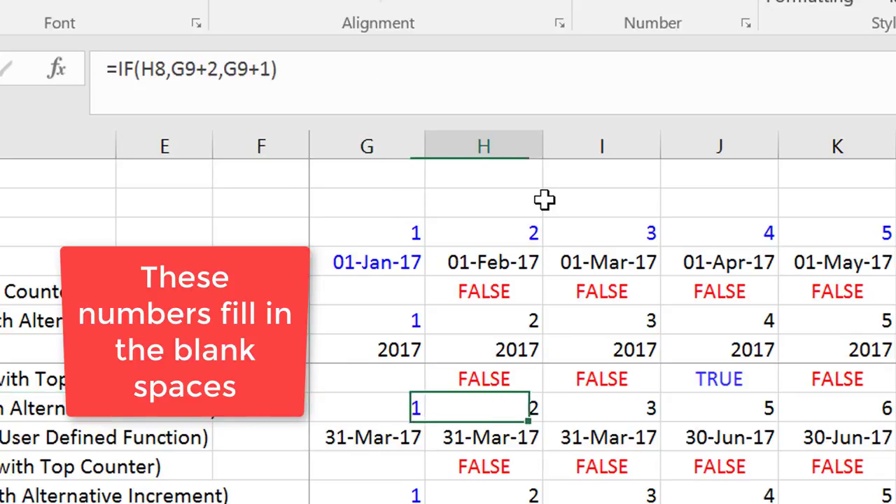
{"action": "key", "text": "Left"}
{"action": "key", "text": "Right"}
{"action": "key", "text": "Right"}
{"action": "key", "text": "Right"}
{"action": "key", "text": "Right"}
{"action": "key", "text": "Left"}
{"action": "key", "text": "Right"}
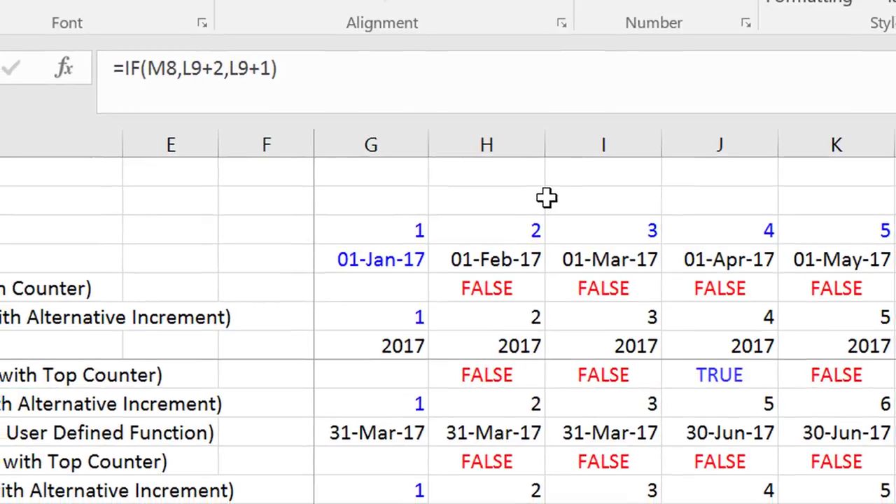
{"action": "key", "text": "Right"}
{"action": "key", "text": "Right"}
{"action": "key", "text": "Right"}
{"action": "key", "text": "Right"}
{"action": "key", "text": "Right"}
{"action": "key", "text": "Right"}
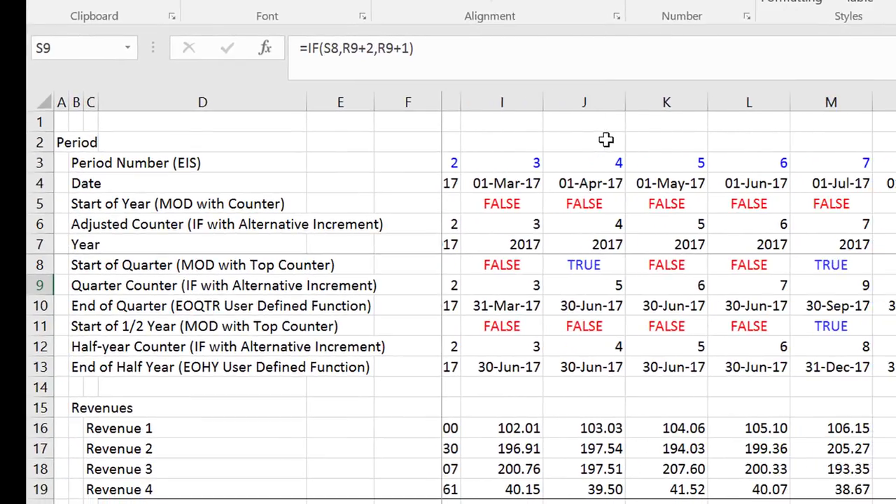
{"action": "key", "text": "Right"}
{"action": "key", "text": "Left"}
{"action": "key", "text": "Left"}
{"action": "key", "text": "Right"}
{"action": "key", "text": "Left"}
{"action": "key", "text": "Right"}
{"action": "key", "text": "Left"}
Check the IF formula ending the monthly counters, then the later quarterly counters
{"action": "key", "text": "Right"}
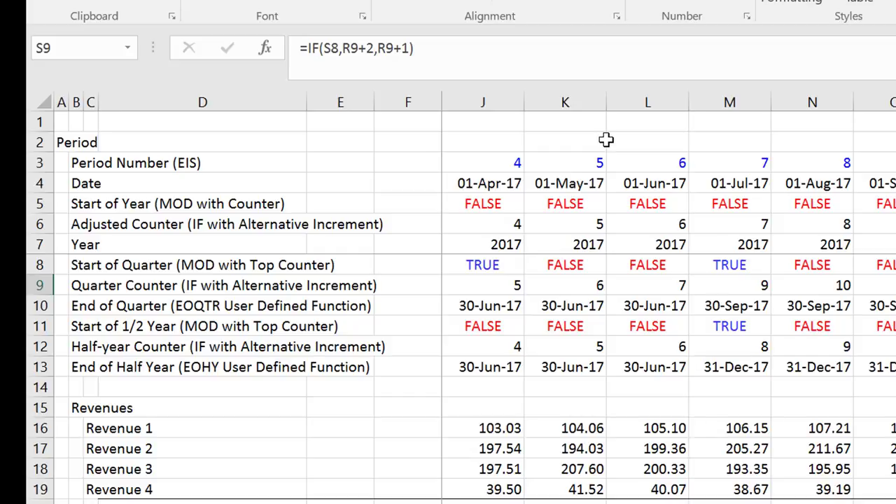
{"action": "key", "text": "ctrl+Right"}
{"action": "key", "text": "Right"}
{"action": "key", "text": "Right"}
{"action": "key", "text": "Right"}
{"action": "key", "text": "Right"}
{"action": "key", "text": "Right"}
{"action": "key", "text": "Right"}
{"action": "key", "text": "Right"}
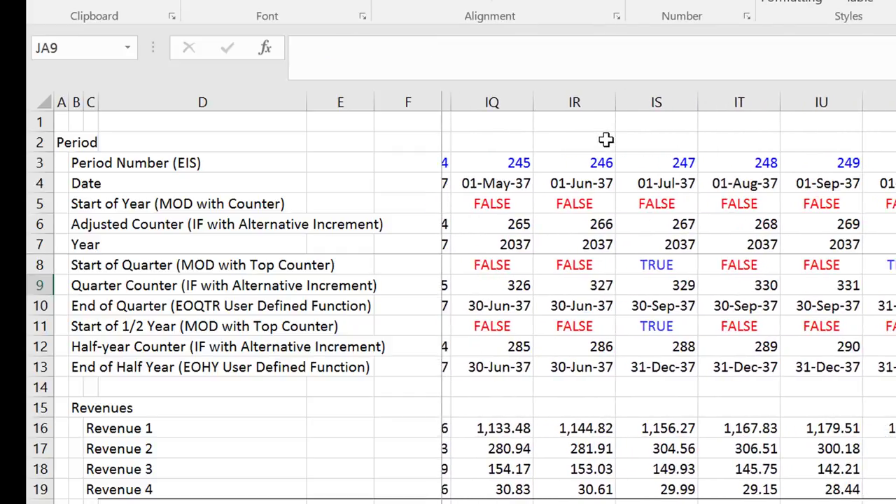
{"action": "key", "text": "ctrl+Right"}
{"action": "key", "text": "Right"}
{"action": "key", "text": "Right"}
{"action": "key", "text": "Right"}
{"action": "key", "text": "Right"}
{"action": "key", "text": "Right"}
{"action": "key", "text": "Right"}
{"action": "key", "text": "Right"}
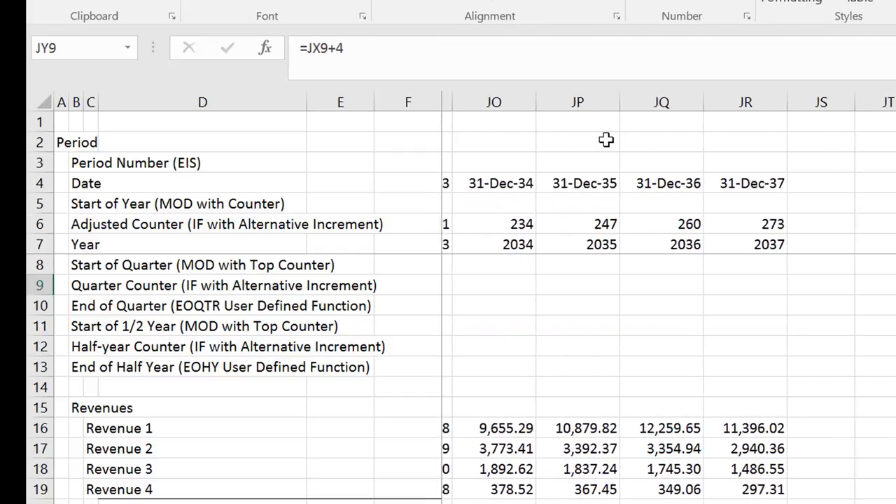
{"action": "key", "text": "Left"}
{"action": "key", "text": "Left"}
{"action": "key", "text": "Left"}
{"action": "key", "text": "Left"}
{"action": "key", "text": "Left"}
{"action": "key", "text": "Left"}
{"action": "key", "text": "Left"}
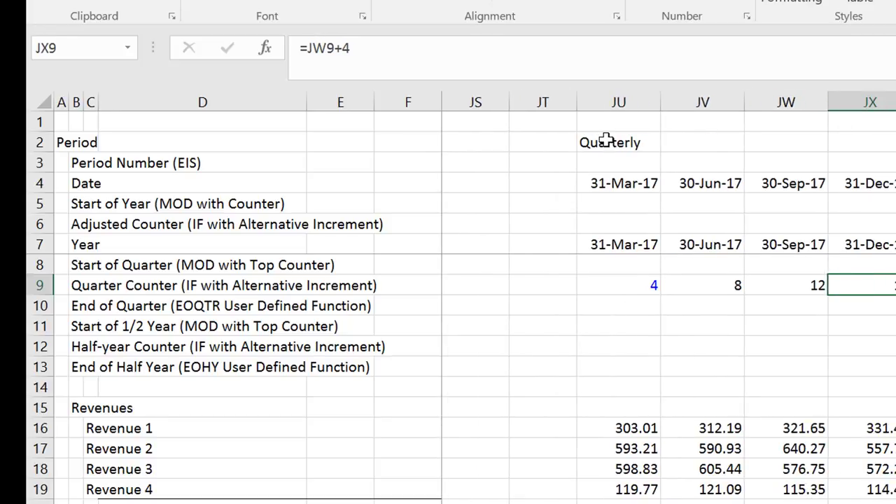
{"action": "key", "text": "Right"}
{"action": "key", "text": "Right"}
{"action": "key", "text": "Right"}
{"action": "key", "text": "Right"}
{"action": "key", "text": "Right"}
{"action": "key", "text": "Right"}
{"action": "key", "text": "Right"}
{"action": "key", "text": "Right"}
{"action": "key", "text": "Right"}
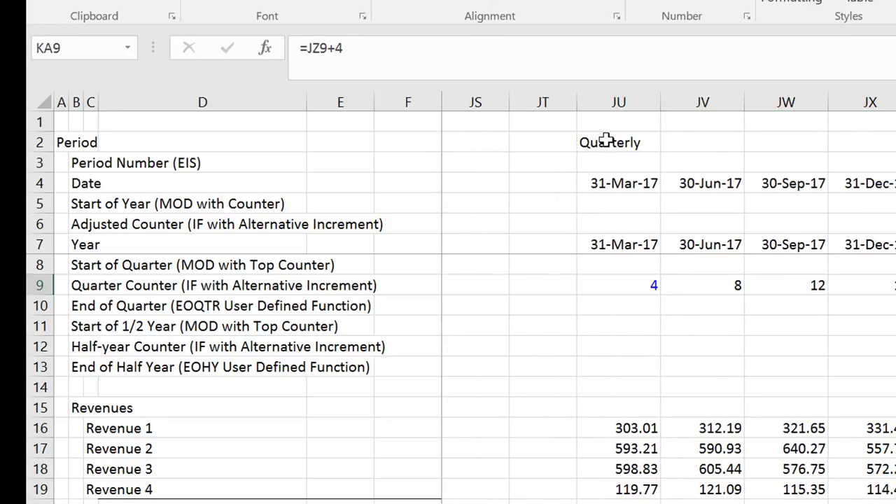
{"action": "key", "text": "Right"}
{"action": "key", "text": "Right"}
{"action": "key", "text": "Left"}
{"action": "key", "text": "Left"}
{"action": "key", "text": "Left"}
{"action": "key", "text": "Left"}
{"action": "key", "text": "Left"}
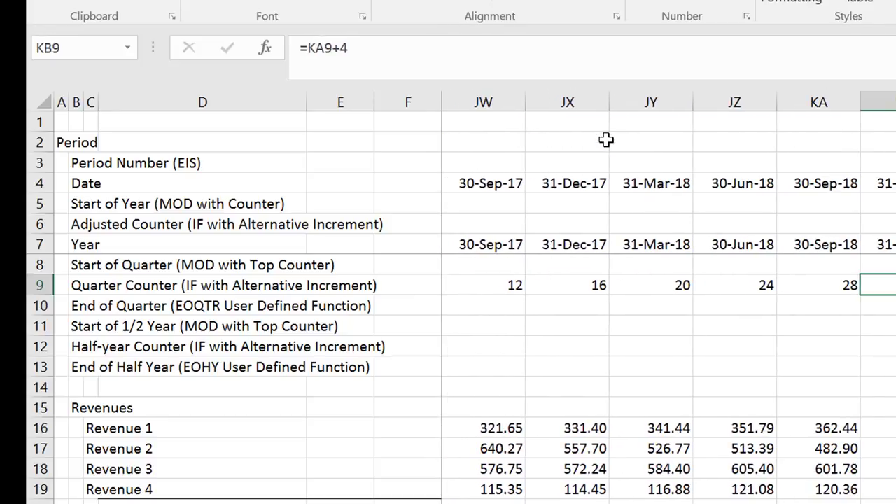
{"action": "key", "text": "Left"}
{"action": "key", "text": "Left"}
{"action": "key", "text": "Left"}
{"action": "key", "text": "Left"}
{"action": "key", "text": "Left"}
{"action": "key", "text": "Left"}
{"action": "key", "text": "Left"}
{"action": "key", "text": "Left"}
{"action": "key", "text": "Left"}
{"action": "key", "text": "Left"}
{"action": "key", "text": "Left"}
{"action": "key", "text": "Left"}
{"action": "key", "text": "Left"}
{"action": "key", "text": "Left"}
{"action": "key", "text": "Left"}
{"action": "key", "text": "Left"}
{"action": "key", "text": "Left"}
{"action": "key", "text": "Left"}
{"action": "key", "text": "Left"}
{"action": "key", "text": "Left"}
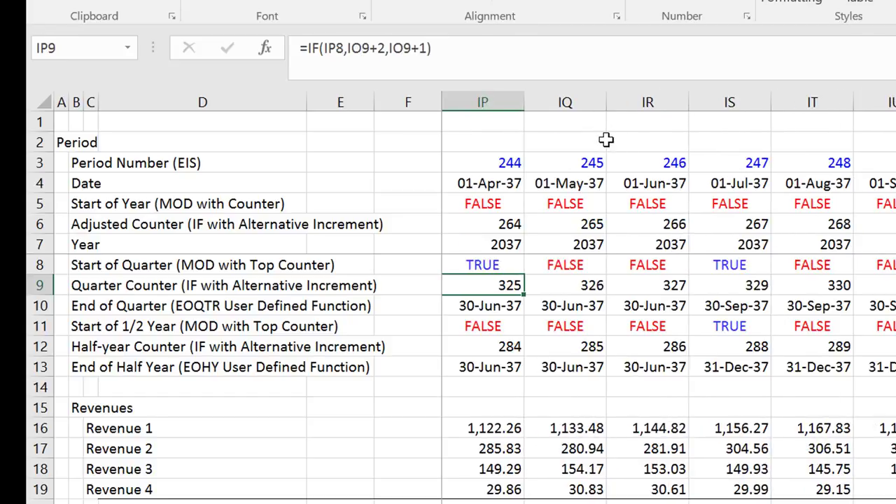
{"action": "key", "text": "Right"}
{"action": "key", "text": "Right"}
{"action": "key", "text": "Right"}
{"action": "key", "text": "Right"}
{"action": "key", "text": "Right"}
{"action": "key", "text": "Right"}
{"action": "key", "text": "Right"}
{"action": "key", "text": "Right"}
{"action": "key", "text": "Right"}
{"action": "key", "text": "Right"}
Check the counter values in the Annual Totals block
{"action": "key", "text": "Up"}
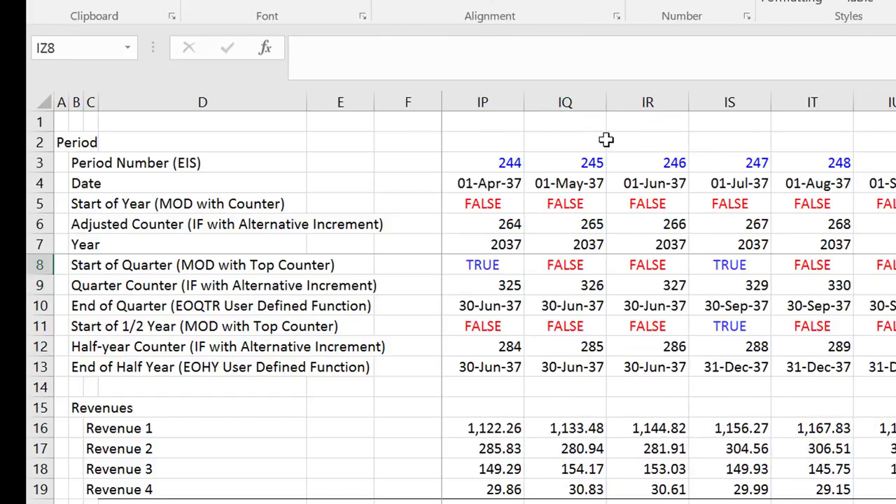
{"action": "key", "text": "Up"}
{"action": "key", "text": "Up"}
{"action": "key", "text": "Up"}
{"action": "key", "text": "Up"}
{"action": "key", "text": "Up"}
{"action": "key", "text": "Up"}
{"action": "key", "text": "Down"}
{"action": "key", "text": "Down"}
{"action": "key", "text": "Down"}
{"action": "key", "text": "Left"}
{"action": "key", "text": "Down"}
{"action": "key", "text": "Left"}
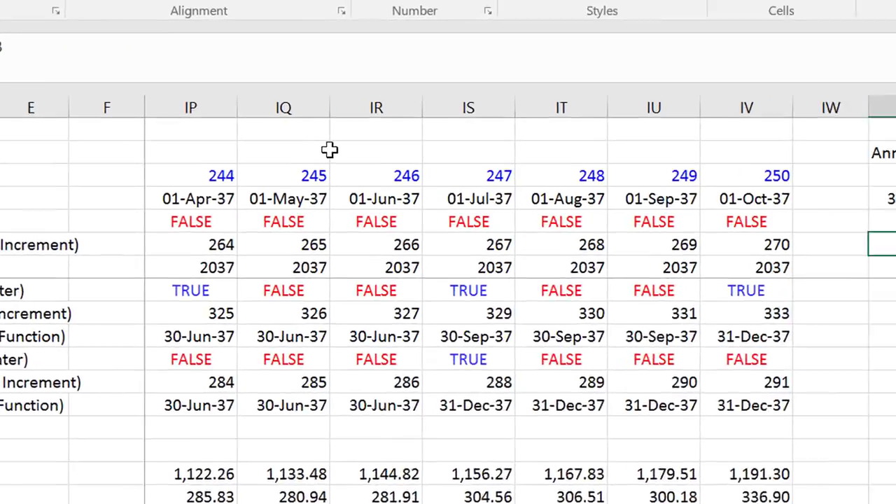
{"action": "key", "text": "Right"}
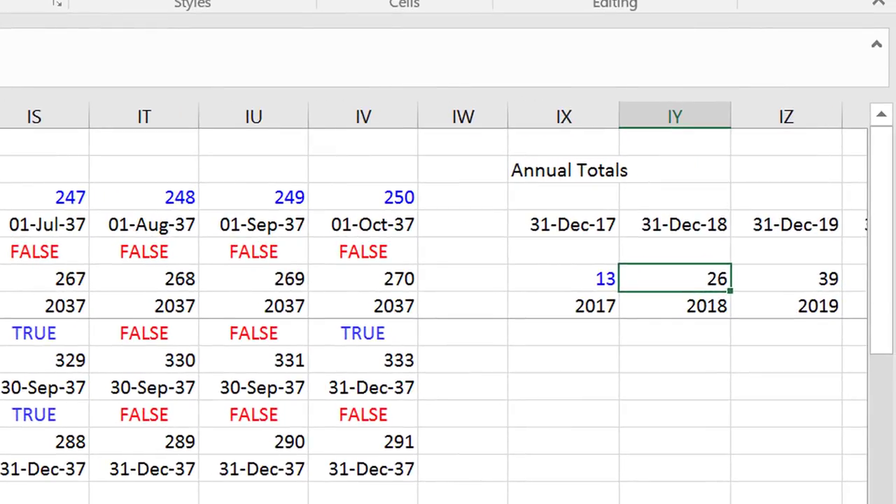
{"action": "key", "text": "Right"}
{"action": "key", "text": "Right"}
{"action": "key", "text": "Right"}
{"action": "key", "text": "Right"}
{"action": "key", "text": "Right"}
{"action": "key", "text": "Right"}
{"action": "key", "text": "Right"}
{"action": "key", "text": "Right"}
{"action": "key", "text": "Right"}
{"action": "key", "text": "Right"}
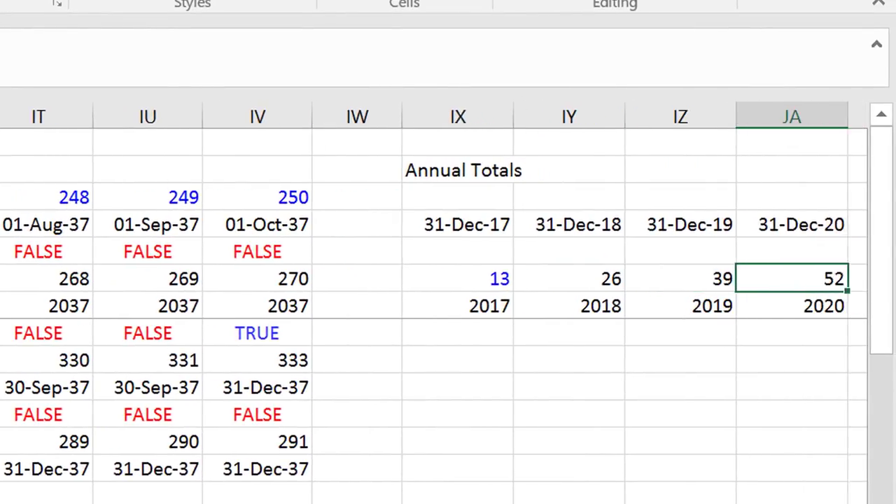
Move across the quarterly dates and counters, ending at the half-year block's top
{"action": "key", "text": "Down"}
{"action": "key", "text": "Down"}
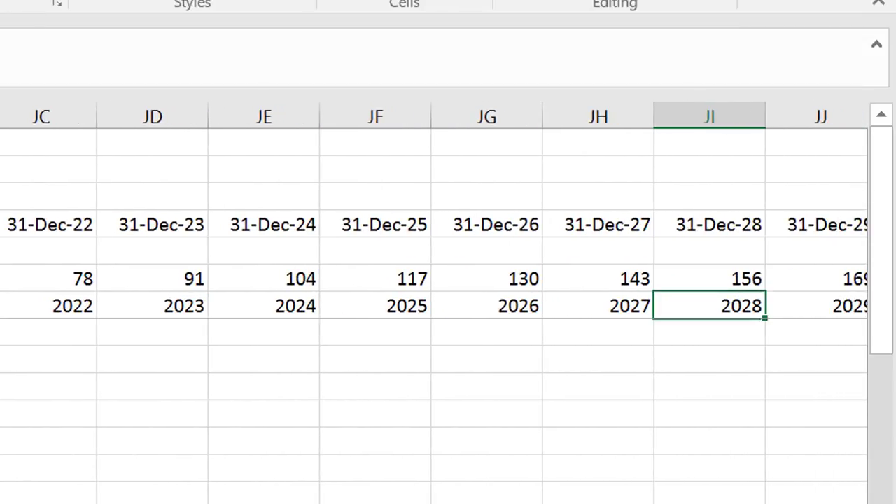
{"action": "key", "text": "Right"}
{"action": "key", "text": "Right"}
{"action": "key", "text": "Right"}
{"action": "key", "text": "Right"}
{"action": "key", "text": "Right"}
{"action": "key", "text": "Right"}
{"action": "key", "text": "Right"}
{"action": "key", "text": "Right"}
{"action": "key", "text": "Right"}
{"action": "key", "text": "Right"}
{"action": "key", "text": "Right"}
{"action": "key", "text": "Right"}
{"action": "key", "text": "Right"}
{"action": "key", "text": "Right"}
{"action": "key", "text": "Right"}
{"action": "key", "text": "Right"}
{"action": "key", "text": "Right"}
{"action": "key", "text": "Right"}
{"action": "key", "text": "Right"}
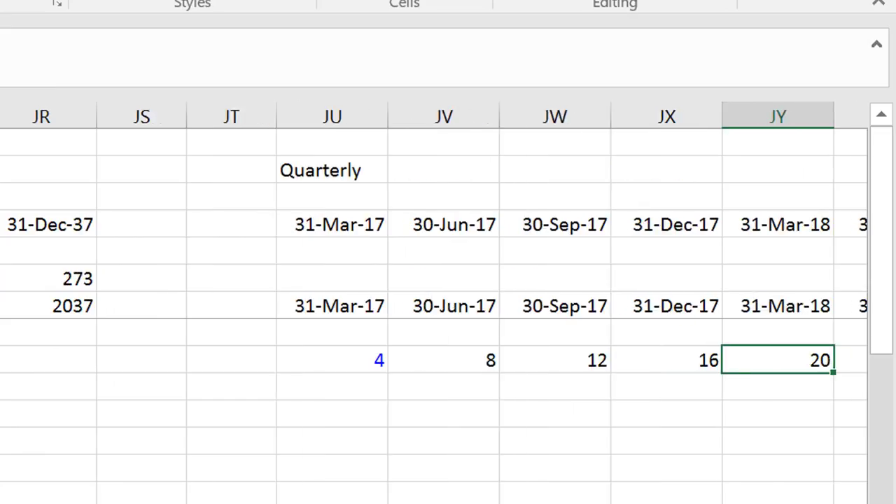
{"action": "key", "text": "Right"}
{"action": "key", "text": "Left"}
{"action": "key", "text": "Left"}
{"action": "key", "text": "Left"}
{"action": "key", "text": "Left"}
{"action": "key", "text": "Left"}
{"action": "key", "text": "Left"}
{"action": "key", "text": "Left"}
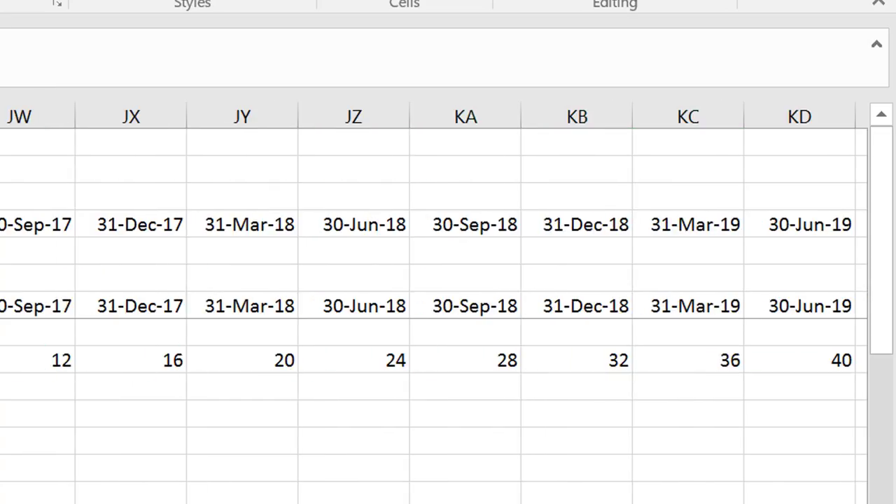
{"action": "key", "text": "Right"}
{"action": "key", "text": "Right"}
{"action": "key", "text": "Down"}
{"action": "key", "text": "Down"}
{"action": "key", "text": "Down"}
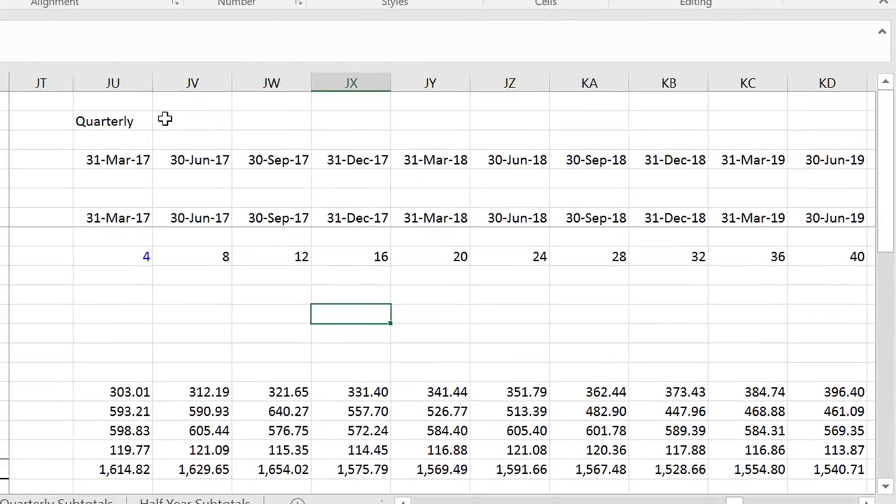
{"action": "key", "text": "ctrl+Right"}
{"action": "key", "text": "Right"}
{"action": "key", "text": "Right"}
{"action": "key", "text": "Up"}
{"action": "key", "text": "Up"}
{"action": "key", "text": "Up"}
{"action": "key", "text": "Up"}
{"action": "key", "text": "Up"}
{"action": "key", "text": "Up"}
{"action": "key", "text": "Up"}
{"action": "key", "text": "Up"}
{"action": "key", "text": "Up"}
{"action": "key", "text": "Up"}
{"action": "key", "text": "Up"}
Label the half-year block 'Half year' and check its first two counters
{"action": "key", "text": "Left"}
{"action": "key", "text": "Left"}
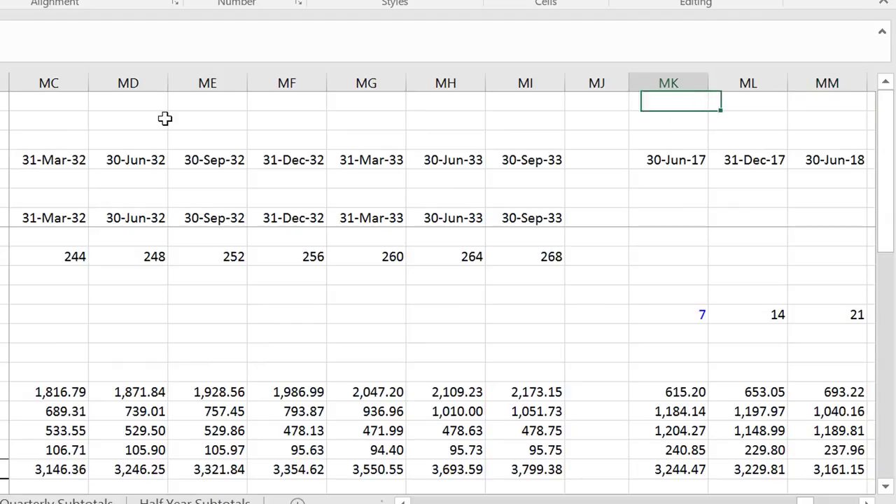
{"action": "key", "text": "Down"}
{"action": "type", "text": "Ha"}
{"action": "type", "text": "l"}
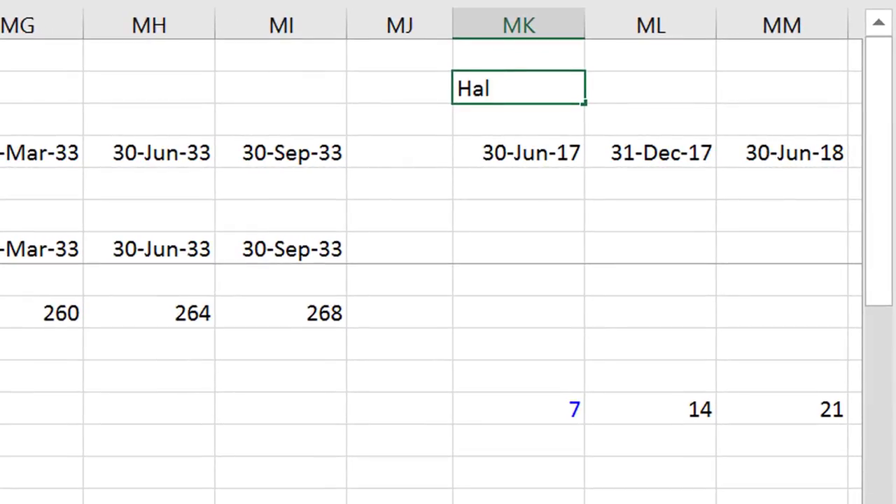
{"action": "type", "text": "f yea"}
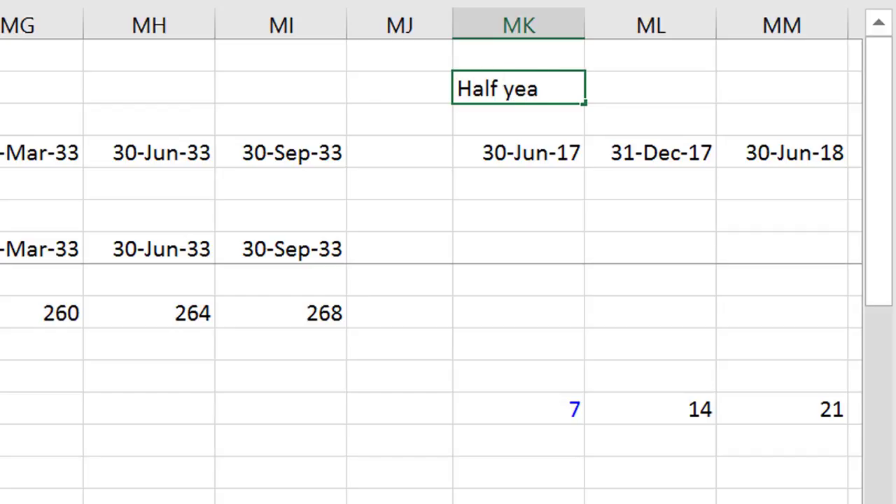
{"action": "key", "text": "Return"}
{"action": "key", "text": "Down"}
{"action": "key", "text": "Down"}
{"action": "key", "text": "Down"}
{"action": "key", "text": "Down"}
{"action": "key", "text": "Down"}
{"action": "key", "text": "Down"}
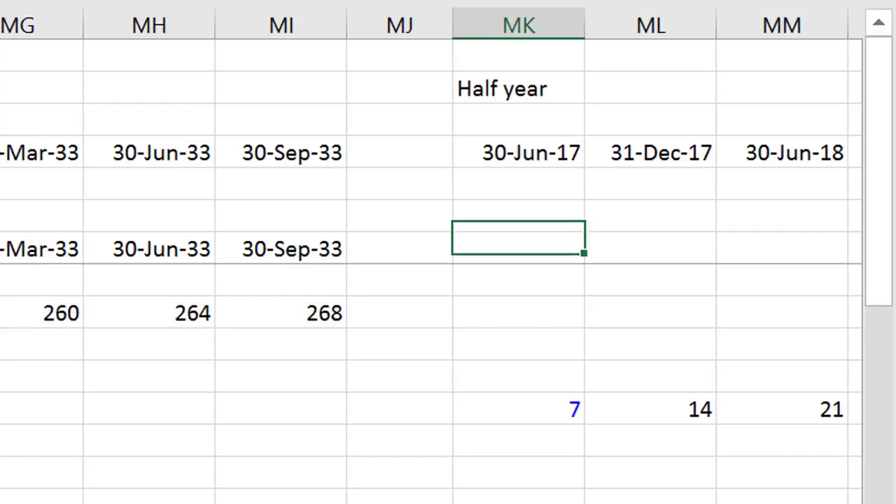
{"action": "key", "text": "Down"}
{"action": "key", "text": "Down"}
{"action": "key", "text": "Down"}
{"action": "key", "text": "Right"}
{"action": "key", "text": "Right"}
{"action": "key", "text": "Right"}
{"action": "key", "text": "Right"}
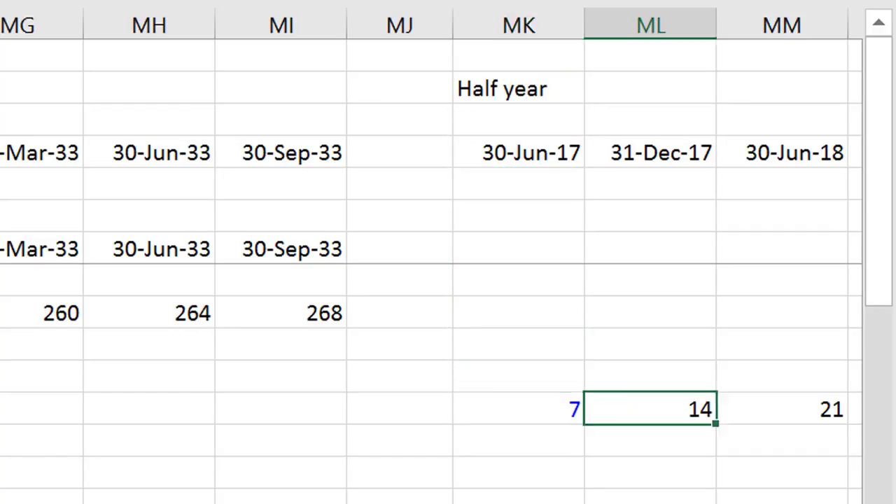
{"action": "key", "text": "Left"}
{"action": "key", "text": "Left"}
{"action": "key", "text": "Left"}
{"action": "key", "text": "Left"}
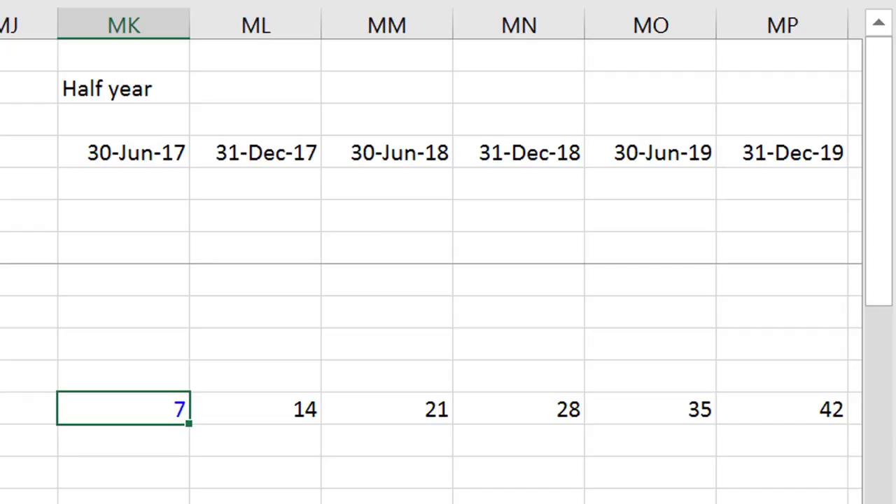
{"action": "key", "text": "Right"}
{"action": "key", "text": "Right"}
{"action": "key", "text": "Right"}
{"action": "key", "text": "Right"}
{"action": "key", "text": "Right"}
{"action": "key", "text": "Right"}
{"action": "key", "text": "Right"}
{"action": "key", "text": "Right"}
{"action": "key", "text": "Right"}
{"action": "key", "text": "Right"}
{"action": "key", "text": "Right"}
{"action": "key", "text": "Right"}
{"action": "key", "text": "Right"}
{"action": "key", "text": "Right"}
{"action": "key", "text": "Right"}
{"action": "key", "text": "Right"}
{"action": "key", "text": "Right"}
{"action": "key", "text": "Right"}
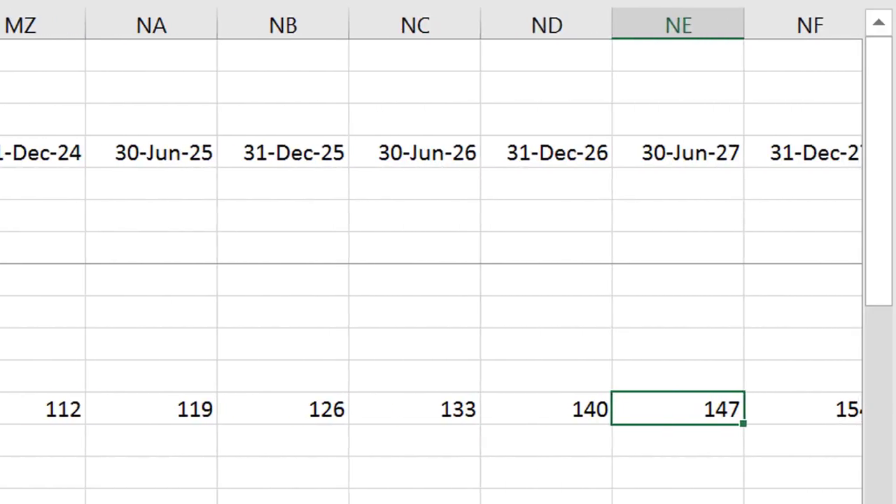
Open the first Quarterly column's Revenue 1 formula =SUMIF($10:$10,JU$7,16:16)
{"action": "key", "text": "Right"}
{"action": "key", "text": "Left"}
{"action": "key", "text": "Left"}
{"action": "key", "text": "Left"}
{"action": "key", "text": "Left"}
{"action": "key", "text": "Left"}
{"action": "key", "text": "Left"}
{"action": "key", "text": "Left"}
{"action": "key", "text": "Left"}
{"action": "key", "text": "Left"}
{"action": "key", "text": "Left"}
{"action": "key", "text": "Left"}
{"action": "key", "text": "Left"}
{"action": "key", "text": "Left"}
{"action": "key", "text": "Left"}
{"action": "key", "text": "Left"}
{"action": "key", "text": "Left"}
{"action": "key", "text": "Left"}
{"action": "key", "text": "Left"}
{"action": "key", "text": "Left"}
{"action": "key", "text": "Left"}
{"action": "key", "text": "Left"}
{"action": "key", "text": "Left"}
{"action": "key", "text": "Left"}
{"action": "key", "text": "Left"}
{"action": "key", "text": "Left"}
{"action": "key", "text": "Left"}
{"action": "key", "text": "Left"}
{"action": "key", "text": "Left"}
{"action": "key", "text": "Left"}
{"action": "key", "text": "Left"}
{"action": "key", "text": "Left"}
{"action": "key", "text": "Left"}
{"action": "key", "text": "Left"}
{"action": "key", "text": "Left"}
{"action": "key", "text": "Left"}
{"action": "key", "text": "Left"}
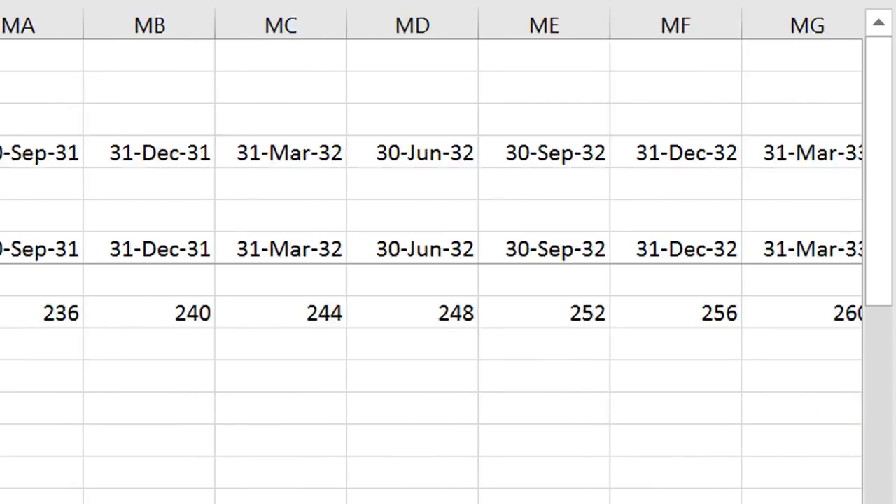
{"action": "key", "text": "Left"}
{"action": "key", "text": "Left"}
{"action": "key", "text": "Left"}
{"action": "key", "text": "Left"}
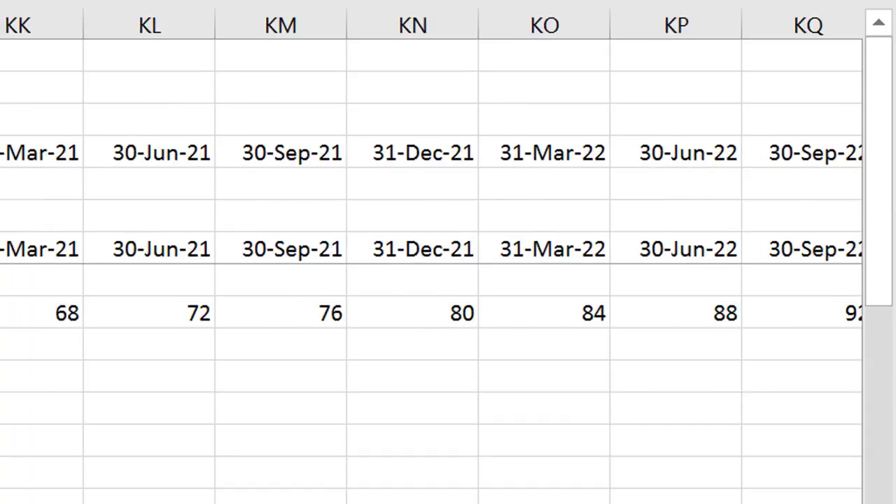
{"action": "key", "text": "Left"}
{"action": "key", "text": "Left"}
{"action": "key", "text": "Left"}
{"action": "key", "text": "Left"}
{"action": "key", "text": "Left"}
{"action": "key", "text": "Left"}
{"action": "key", "text": "Left"}
{"action": "key", "text": "Left"}
{"action": "key", "text": "Left"}
{"action": "key", "text": "Left"}
{"action": "key", "text": "Left"}
{"action": "key", "text": "Left"}
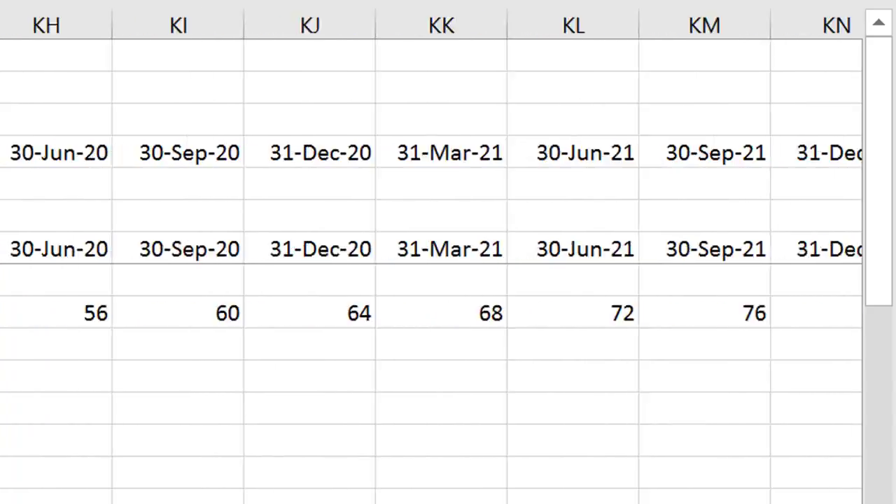
{"action": "key", "text": "Left"}
{"action": "key", "text": "Left"}
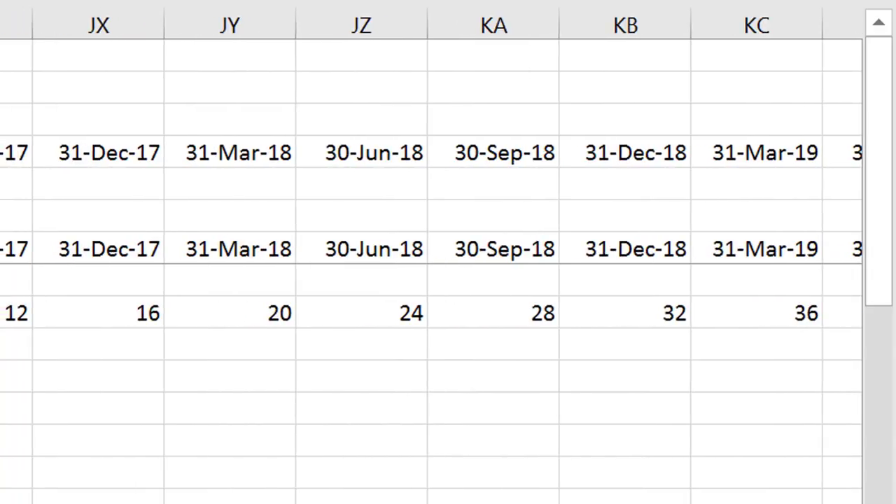
{"action": "key", "text": "F2"}
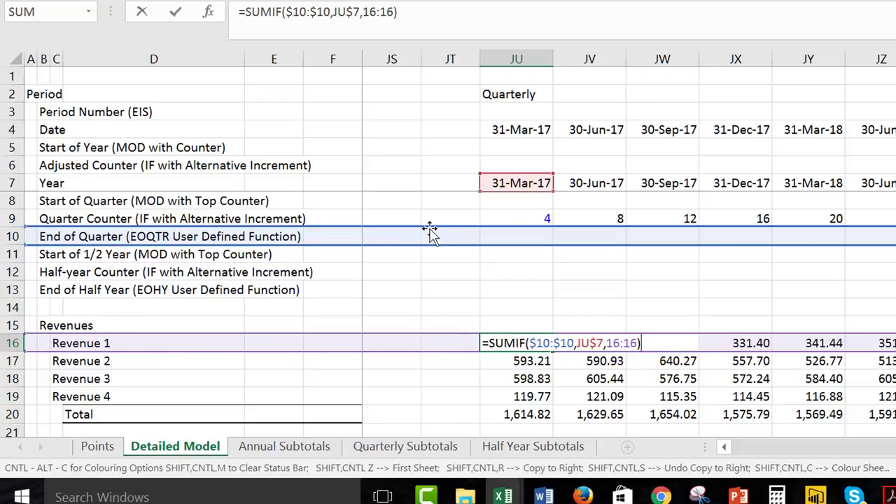
{"action": "left_click", "coordinate": [517, 273]}
{"action": "key", "text": "Up"}
{"action": "key", "text": "Up"}
{"action": "key", "text": "ctrl+Left"}
{"action": "key", "text": "ctrl+Left"}
{"action": "key", "text": "Left"}
{"action": "key", "text": "Left"}
{"action": "key", "text": "Left"}
{"action": "key", "text": "ctrl+Right"}
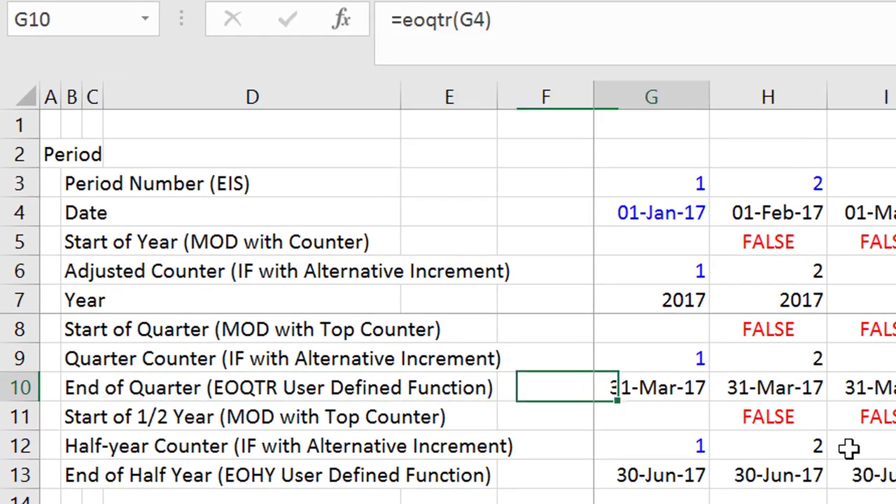
{"action": "key", "text": "F2"}
{"action": "key", "text": "Return"}
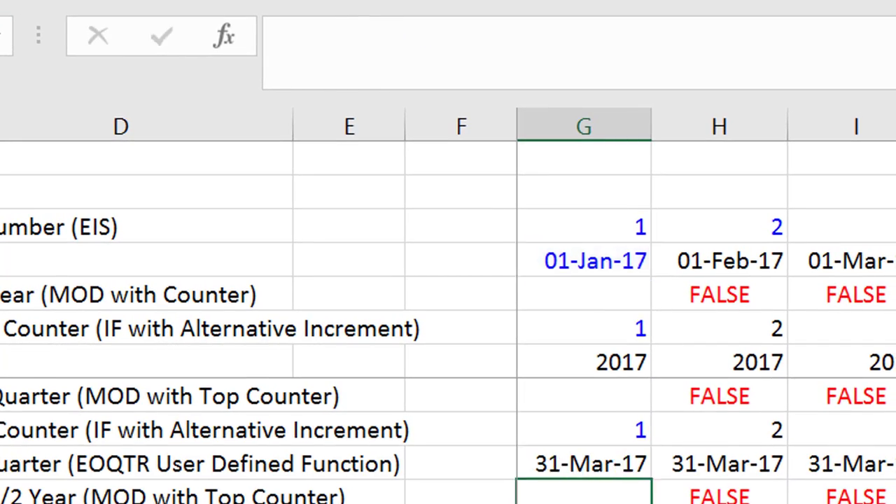
{"action": "key", "text": "Up"}
{"action": "key", "text": "Right"}
{"action": "key", "text": "F2"}
{"action": "key", "text": "Return"}
{"action": "key", "text": "Up"}
{"action": "key", "text": "Right"}
{"action": "key", "text": "F2"}
{"action": "key", "text": "Return"}
{"action": "key", "text": "ctrl+Right"}
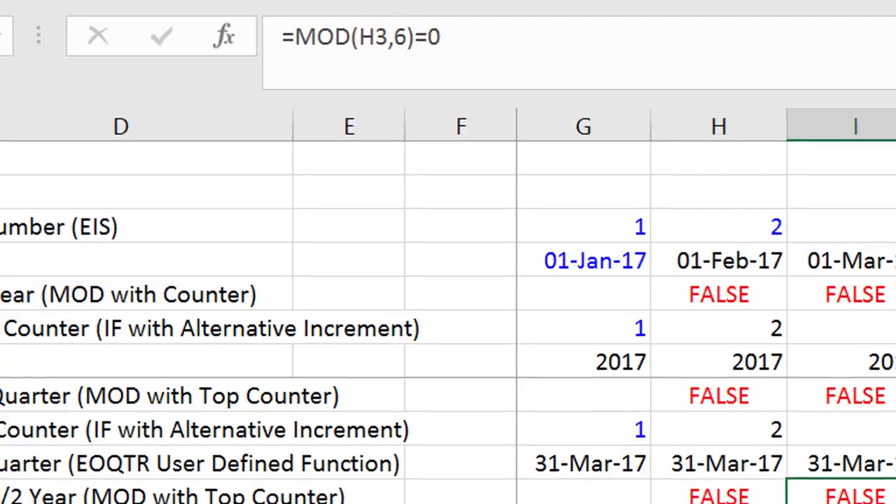
{"action": "key", "text": "Up"}
{"action": "key", "text": "Down"}
{"action": "key", "text": "Down"}
{"action": "key", "text": "Down"}
{"action": "key", "text": "Down"}
{"action": "key", "text": "Down"}
{"action": "key", "text": "Down"}
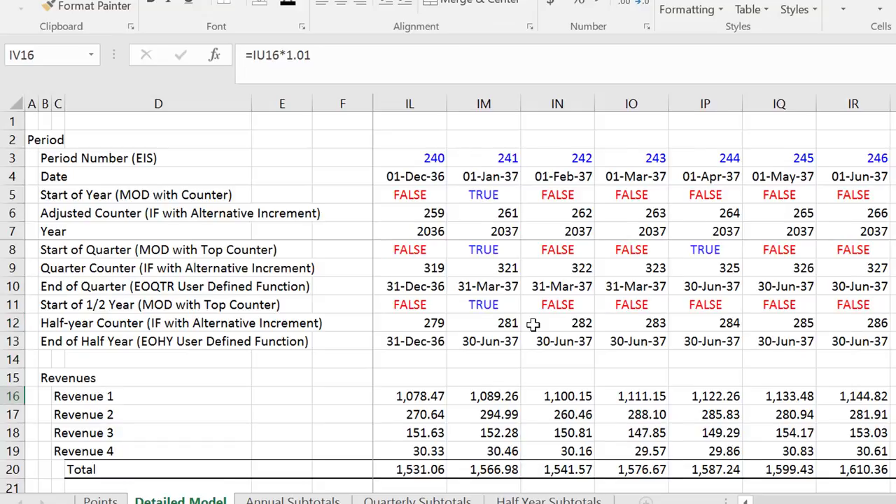
{"action": "key", "text": "Right"}
{"action": "key", "text": "Right"}
{"action": "key", "text": "Right"}
{"action": "key", "text": "Right"}
{"action": "key", "text": "Right"}
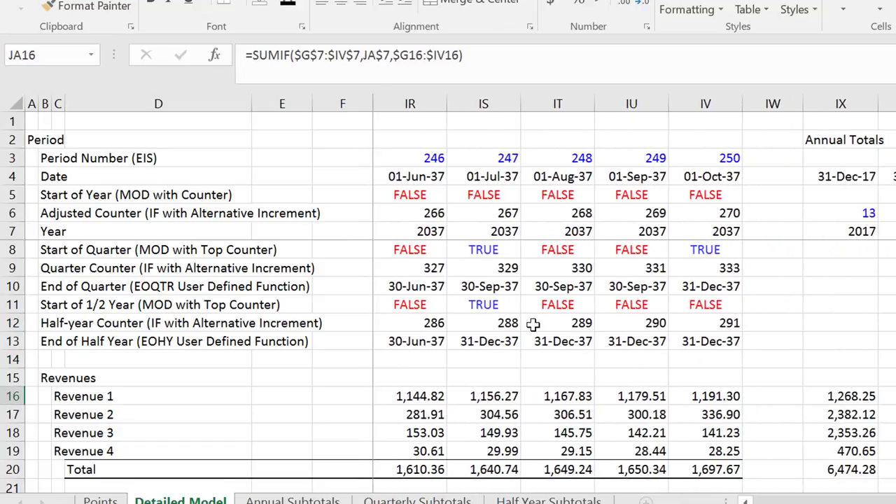
{"action": "key", "text": "Left"}
{"action": "key", "text": "Right"}
{"action": "key", "text": "Right"}
{"action": "key", "text": "Right"}
{"action": "key", "text": "Right"}
{"action": "key", "text": "Right"}
{"action": "key", "text": "Right"}
{"action": "key", "text": "Right"}
{"action": "key", "text": "Right"}
{"action": "key", "text": "Right"}
{"action": "key", "text": "Right"}
{"action": "key", "text": "Right"}
{"action": "key", "text": "Right"}
{"action": "key", "text": "Right"}
{"action": "key", "text": "Right"}
{"action": "key", "text": "Right"}
{"action": "key", "text": "Right"}
{"action": "key", "text": "Right"}
{"action": "key", "text": "Right"}
{"action": "key", "text": "Right"}
{"action": "key", "text": "Right"}
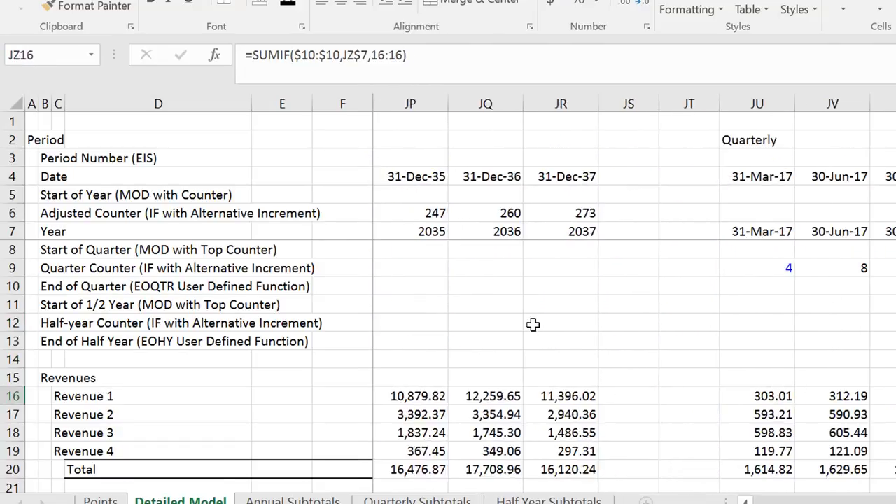
{"action": "key", "text": "Left"}
{"action": "key", "text": "Left"}
{"action": "key", "text": "Left"}
{"action": "key", "text": "Left"}
{"action": "key", "text": "Left"}
{"action": "key", "text": "Left"}
{"action": "key", "text": "Left"}
{"action": "key", "text": "Left"}
{"action": "key", "text": "Left"}
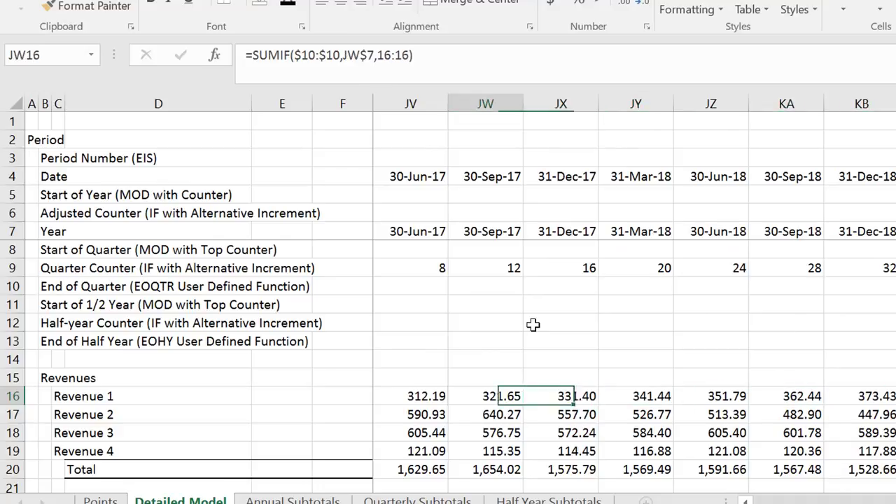
{"action": "key", "text": "Left"}
{"action": "key", "text": "Left"}
{"action": "key", "text": "Right"}
{"action": "key", "text": "Right"}
{"action": "key", "text": "F2"}
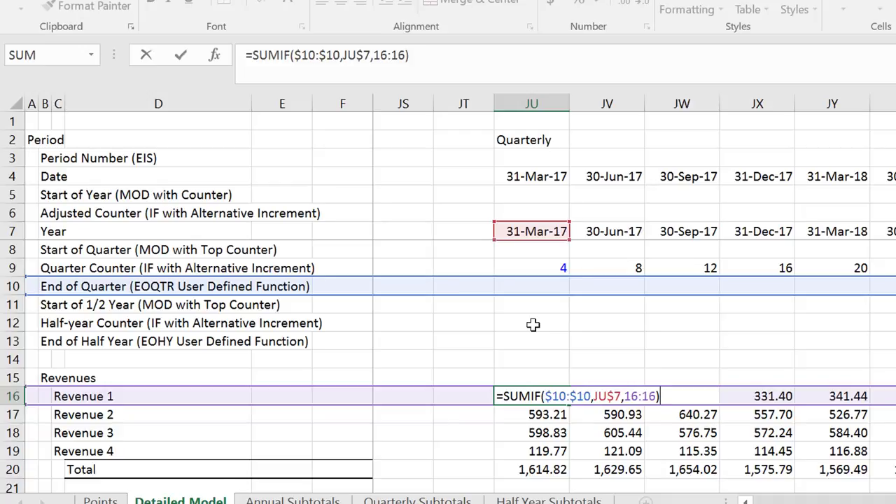
Link the quarterly header JV4 to the quarter-end date with the formula =JV7
{"action": "key", "text": "Return"}
{"action": "key", "text": "Return"}
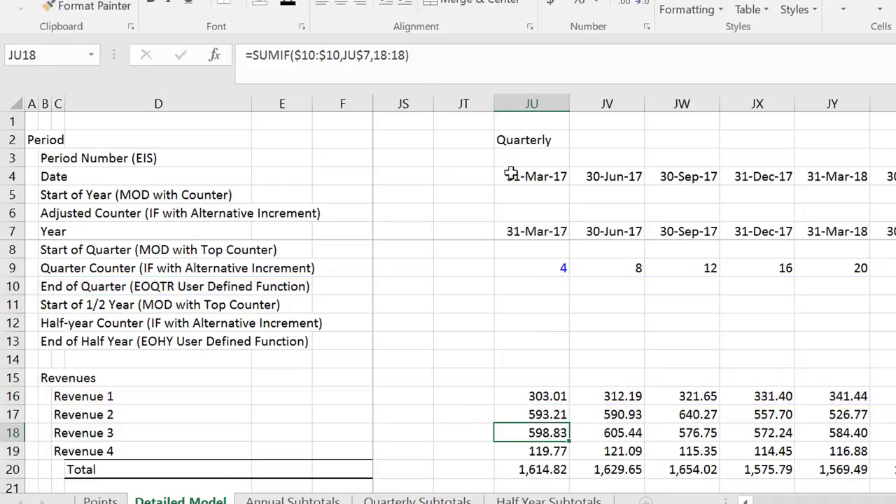
{"action": "left_click", "coordinate": [529, 225]}
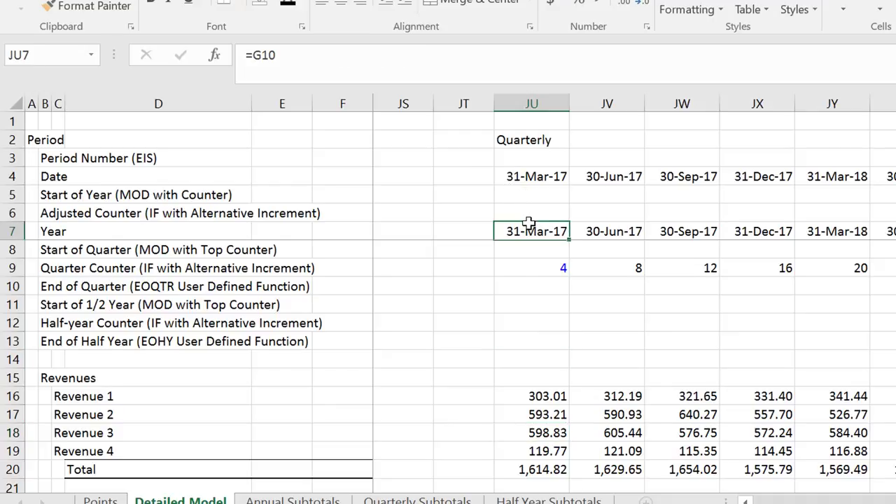
{"action": "key", "text": "Up"}
{"action": "key", "text": "Up"}
{"action": "key", "text": "Up"}
{"action": "key", "text": "Right"}
{"action": "type", "text": "="}
{"action": "key", "text": "Down"}
{"action": "key", "text": "Down"}
{"action": "key", "text": "Down"}
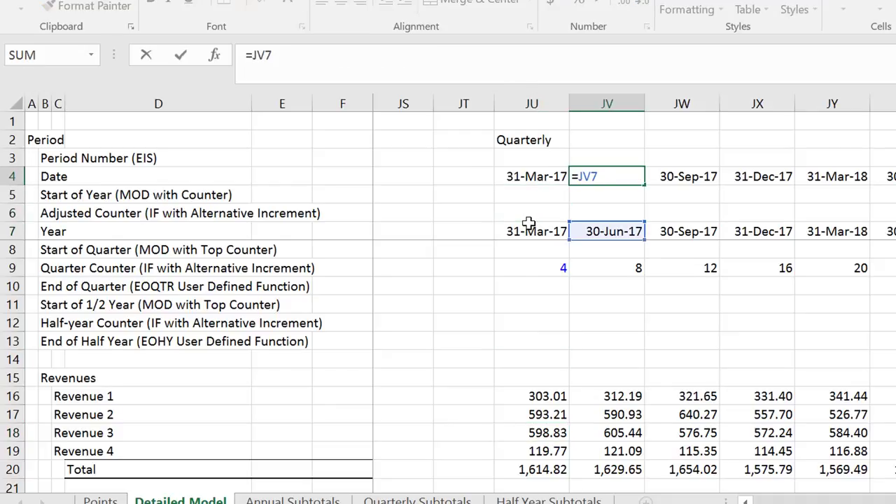
{"action": "key", "text": "ctrl+Return"}
Review the EOMONTH quarter-end formulas in JV7 and JW7 without changing them
{"action": "key", "text": "Down"}
{"action": "key", "text": "Down"}
{"action": "key", "text": "Down"}
{"action": "key", "text": "Left"}
{"action": "key", "text": "Left"}
{"action": "key", "text": "Right"}
{"action": "key", "text": "Right"}
{"action": "key", "text": "Left"}
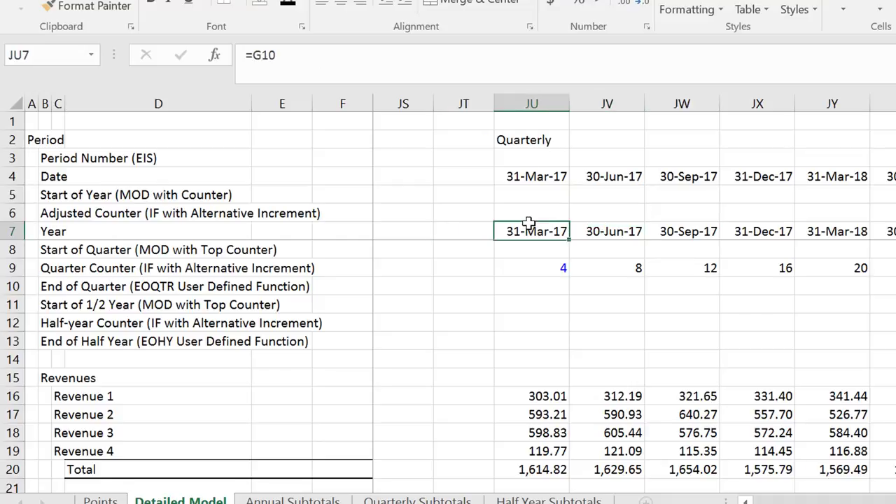
{"action": "key", "text": "Right"}
{"action": "key", "text": "F2"}
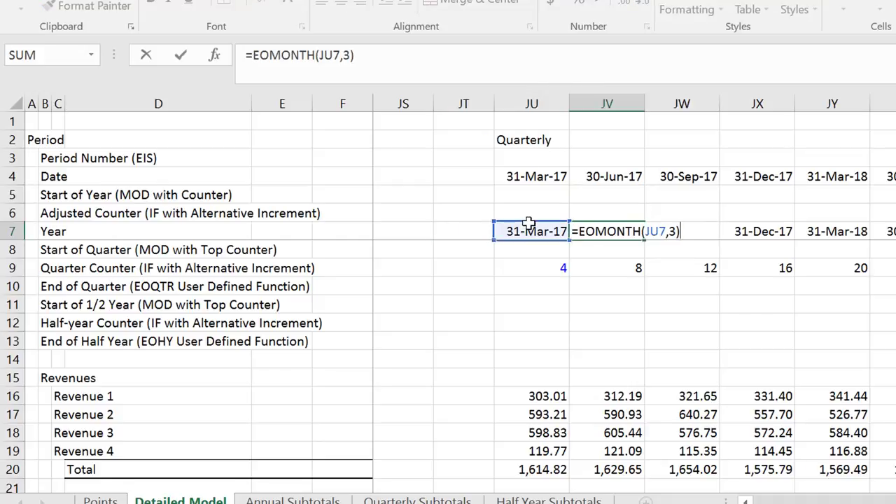
{"action": "key", "text": "Escape"}
{"action": "key", "text": "Right"}
{"action": "key", "text": "F2"}
{"action": "key", "text": "Escape"}
{"action": "key", "text": "Left"}
Review the year formulas in IY7 and IZ7, then scan row 7's quarterly dates to column MN
{"action": "key", "text": "Left"}
{"action": "key", "text": "Left"}
{"action": "key", "text": "Left"}
{"action": "key", "text": "Left"}
{"action": "key", "text": "Left"}
{"action": "key", "text": "Left"}
{"action": "key", "text": "Left"}
{"action": "key", "text": "Left"}
{"action": "key", "text": "Left"}
{"action": "key", "text": "Left"}
{"action": "key", "text": "Left"}
{"action": "key", "text": "Left"}
{"action": "key", "text": "Left"}
{"action": "key", "text": "Left"}
{"action": "key", "text": "Left"}
{"action": "key", "text": "Left"}
{"action": "key", "text": "Up"}
{"action": "key", "text": "Down"}
{"action": "key", "text": "Left"}
{"action": "key", "text": "Left"}
{"action": "key", "text": "Left"}
{"action": "key", "text": "Left"}
{"action": "key", "text": "Left"}
{"action": "key", "text": "Left"}
{"action": "key", "text": "Left"}
{"action": "key", "text": "Left"}
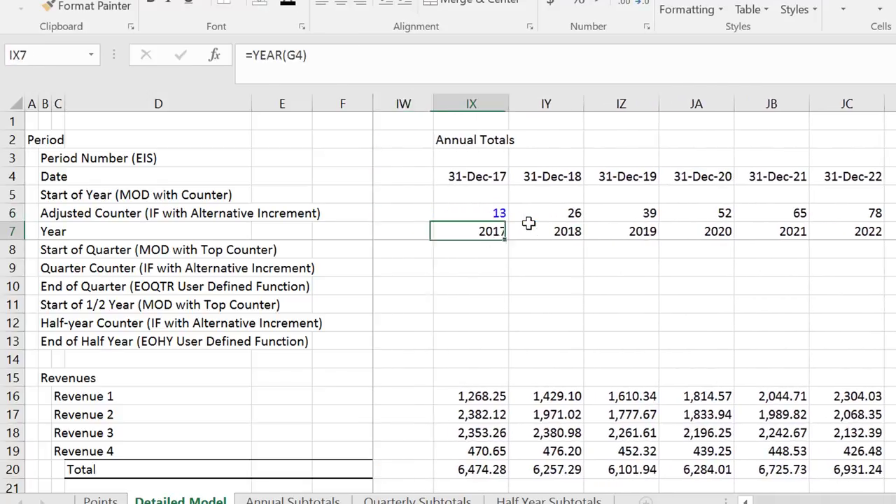
{"action": "double_click", "coordinate": [528, 223]}
{"action": "key", "text": "Escape"}
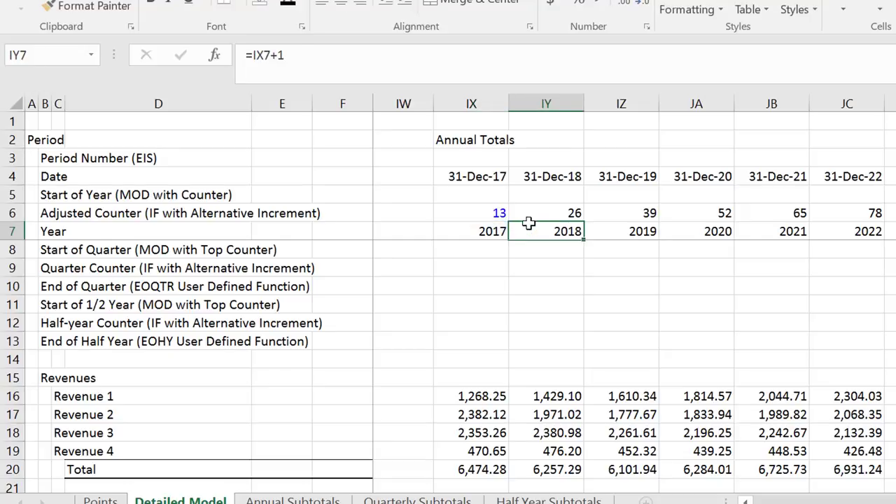
{"action": "key", "text": "Right"}
{"action": "key", "text": "F2"}
{"action": "key", "text": "Escape"}
{"action": "key", "text": "Right"}
{"action": "key", "text": "Right"}
{"action": "key", "text": "Right"}
{"action": "key", "text": "Right"}
{"action": "key", "text": "Right"}
{"action": "key", "text": "Right"}
{"action": "key", "text": "Right"}
{"action": "key", "text": "Right"}
{"action": "key", "text": "Right"}
{"action": "key", "text": "Right"}
{"action": "key", "text": "Right"}
{"action": "key", "text": "Right"}
{"action": "key", "text": "Right"}
{"action": "key", "text": "Right"}
{"action": "key", "text": "Right"}
{"action": "key", "text": "Right"}
{"action": "key", "text": "Right"}
{"action": "key", "text": "Right"}
{"action": "key", "text": "Right"}
{"action": "key", "text": "Right"}
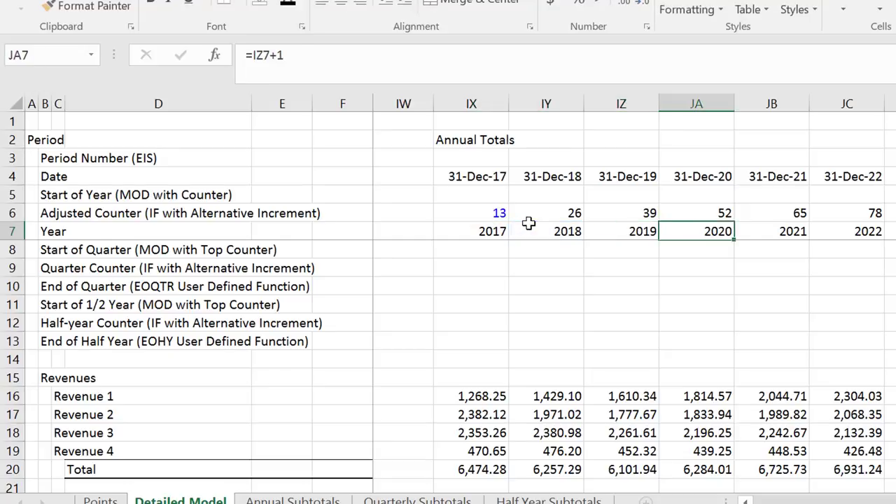
{"action": "key", "text": "Right"}
{"action": "key", "text": "Right"}
{"action": "key", "text": "Right"}
{"action": "key", "text": "Right"}
{"action": "key", "text": "Right"}
{"action": "key", "text": "Right"}
{"action": "key", "text": "Right"}
{"action": "key", "text": "Right"}
{"action": "key", "text": "Right"}
{"action": "key", "text": "Right"}
{"action": "key", "text": "Right"}
{"action": "key", "text": "Right"}
{"action": "key", "text": "Right"}
{"action": "key", "text": "Right"}
{"action": "key", "text": "Right"}
{"action": "key", "text": "Right"}
{"action": "key", "text": "Right"}
{"action": "key", "text": "Right"}
{"action": "key", "text": "Right"}
{"action": "key", "text": "Right"}
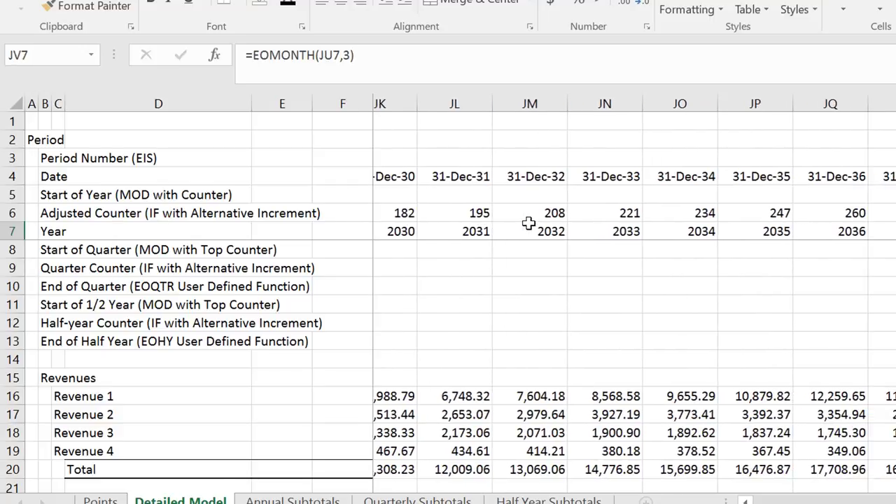
{"action": "key", "text": "Right"}
{"action": "key", "text": "Right"}
{"action": "key", "text": "Right"}
{"action": "key", "text": "Right"}
{"action": "key", "text": "Right"}
{"action": "key", "text": "Right"}
{"action": "key", "text": "Right"}
{"action": "key", "text": "Right"}
{"action": "key", "text": "Right"}
{"action": "key", "text": "Right"}
{"action": "key", "text": "Right"}
{"action": "key", "text": "Right"}
{"action": "key", "text": "Right"}
{"action": "key", "text": "Right"}
{"action": "key", "text": "Right"}
{"action": "key", "text": "Right"}
{"action": "key", "text": "Right"}
{"action": "key", "text": "Right"}
{"action": "key", "text": "Right"}
{"action": "key", "text": "Right"}
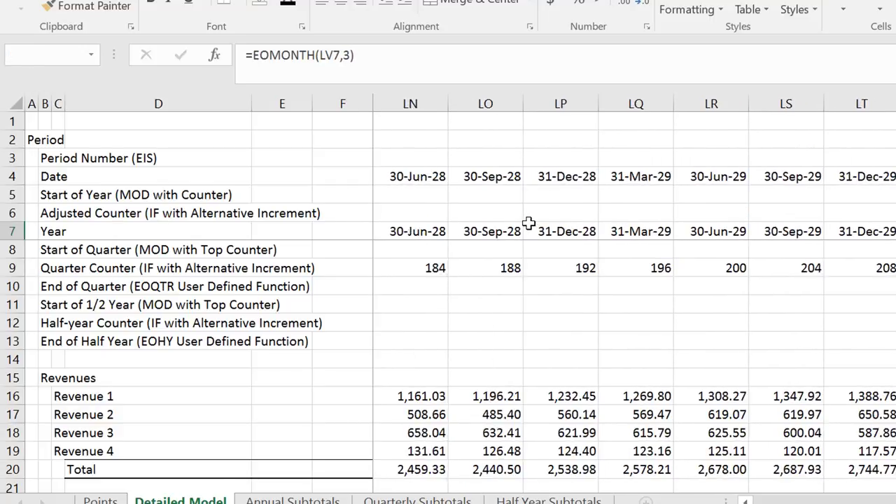
{"action": "key", "text": "Right"}
{"action": "key", "text": "Right"}
{"action": "key", "text": "Down"}
{"action": "key", "text": "Down"}
{"action": "key", "text": "Down"}
{"action": "key", "text": "Down"}
{"action": "key", "text": "Down"}
{"action": "key", "text": "Down"}
{"action": "key", "text": "Down"}
{"action": "key", "text": "Down"}
{"action": "key", "text": "Down"}
{"action": "key", "text": "Left"}
{"action": "key", "text": "Left"}
{"action": "key", "text": "Left"}
{"action": "key", "text": "Left"}
{"action": "key", "text": "Right"}
{"action": "key", "text": "Right"}
{"action": "key", "text": "Right"}
{"action": "key", "text": "Right"}
{"action": "key", "text": "Right"}
{"action": "key", "text": "Right"}
{"action": "key", "text": "Right"}
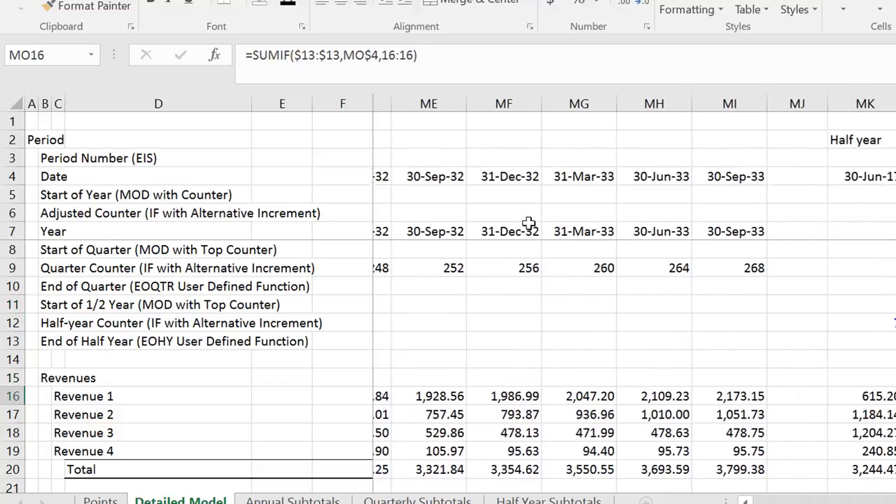
{"action": "key", "text": "Left"}
{"action": "key", "text": "Left"}
{"action": "key", "text": "Left"}
{"action": "key", "text": "Left"}
{"action": "key", "text": "Left"}
{"action": "key", "text": "Left"}
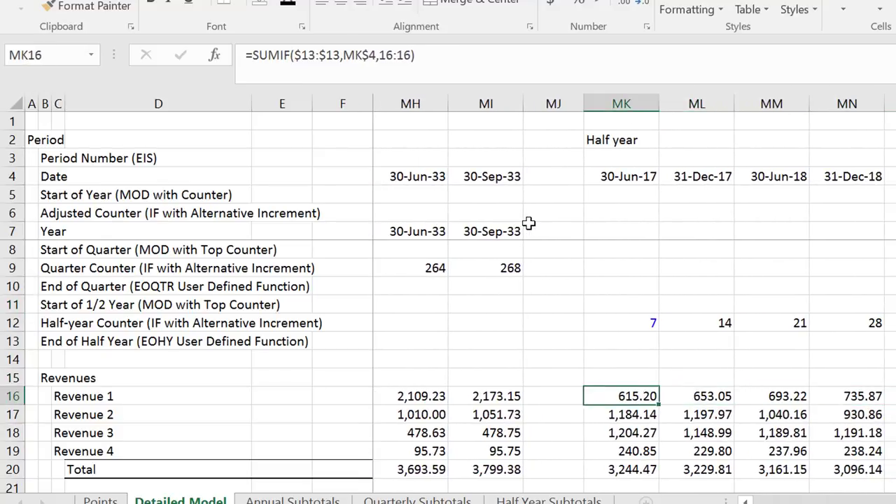
{"action": "key", "text": "F2"}
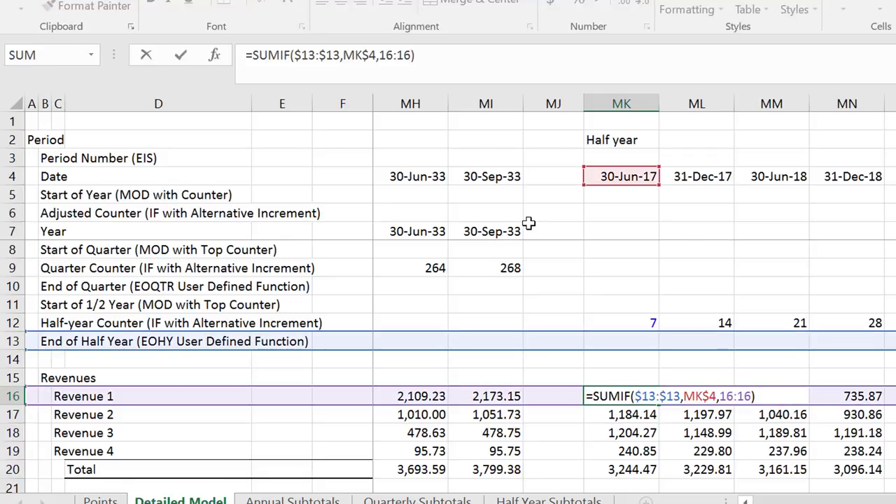
{"action": "key", "text": "Escape"}
{"action": "key", "text": "Up"}
{"action": "key", "text": "Up"}
{"action": "key", "text": "Up"}
{"action": "key", "text": "ctrl+Left"}
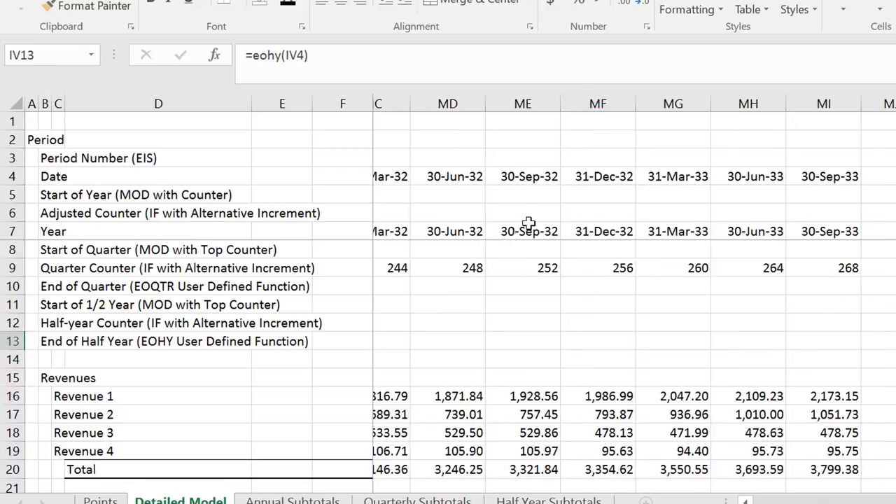
{"action": "key", "text": "ctrl+Left"}
{"action": "key", "text": "Left"}
{"action": "key", "text": "Right"}
{"action": "key", "text": "Right"}
{"action": "key", "text": "F2"}
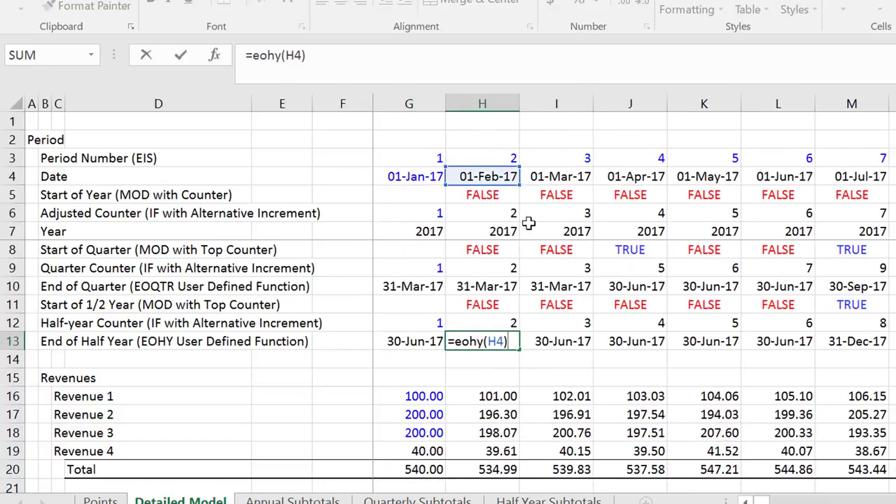
{"action": "key", "text": "Escape"}
{"action": "key", "text": "Right"}
{"action": "key", "text": "F2"}
{"action": "key", "text": "Escape"}
{"action": "key", "text": "Right"}
{"action": "key", "text": "F2"}
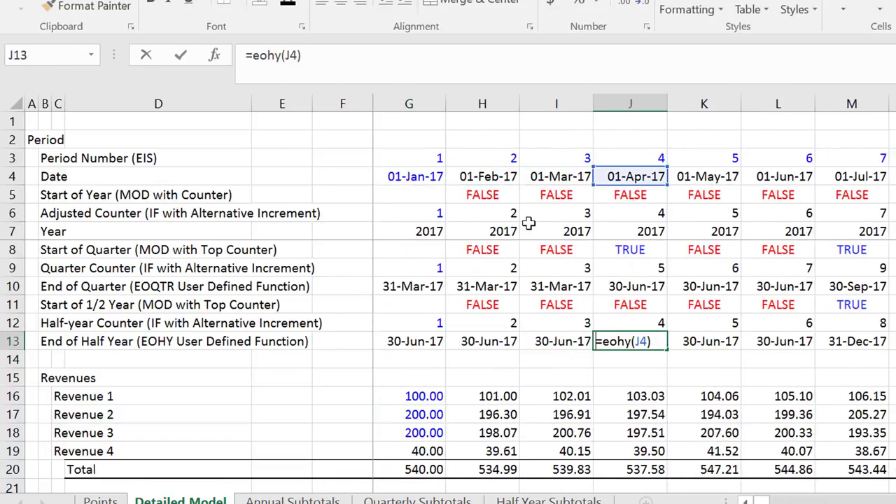
{"action": "key", "text": "Escape"}
{"action": "key", "text": "ctrl+Right"}
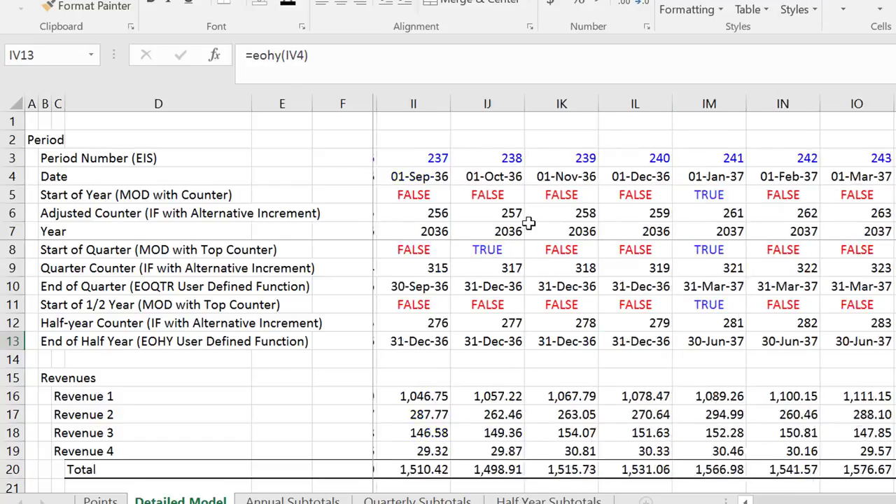
{"action": "key", "text": "Right"}
{"action": "key", "text": "Right"}
{"action": "key", "text": "Right"}
{"action": "key", "text": "Right"}
{"action": "key", "text": "Right"}
{"action": "key", "text": "Down"}
{"action": "key", "text": "Down"}
{"action": "key", "text": "Down"}
{"action": "key", "text": "ctrl+Right"}
{"action": "key", "text": "Right"}
{"action": "key", "text": "Right"}
{"action": "key", "text": "Right"}
{"action": "key", "text": "Right"}
{"action": "key", "text": "Right"}
{"action": "key", "text": "Right"}
{"action": "key", "text": "Right"}
{"action": "key", "text": "Right"}
{"action": "key", "text": "Right"}
{"action": "key", "text": "Right"}
{"action": "key", "text": "Right"}
{"action": "key", "text": "Right"}
{"action": "key", "text": "Right"}
{"action": "key", "text": "Right"}
{"action": "key", "text": "Right"}
{"action": "key", "text": "Right"}
{"action": "key", "text": "Right"}
{"action": "key", "text": "Right"}
{"action": "key", "text": "Right"}
{"action": "key", "text": "Right"}
{"action": "key", "text": "Right"}
{"action": "key", "text": "Right"}
{"action": "key", "text": "Right"}
{"action": "key", "text": "Right"}
{"action": "key", "text": "Right"}
{"action": "key", "text": "Right"}
{"action": "key", "text": "Right"}
{"action": "key", "text": "Right"}
{"action": "key", "text": "Right"}
{"action": "key", "text": "Right"}
{"action": "key", "text": "Right"}
{"action": "key", "text": "Right"}
{"action": "key", "text": "Right"}
{"action": "key", "text": "Right"}
{"action": "key", "text": "Right"}
{"action": "key", "text": "Right"}
{"action": "key", "text": "Right"}
{"action": "key", "text": "Right"}
{"action": "key", "text": "Right"}
{"action": "key", "text": "Right"}
{"action": "key", "text": "Right"}
{"action": "key", "text": "Right"}
{"action": "key", "text": "Right"}
{"action": "key", "text": "Right"}
{"action": "key", "text": "Right"}
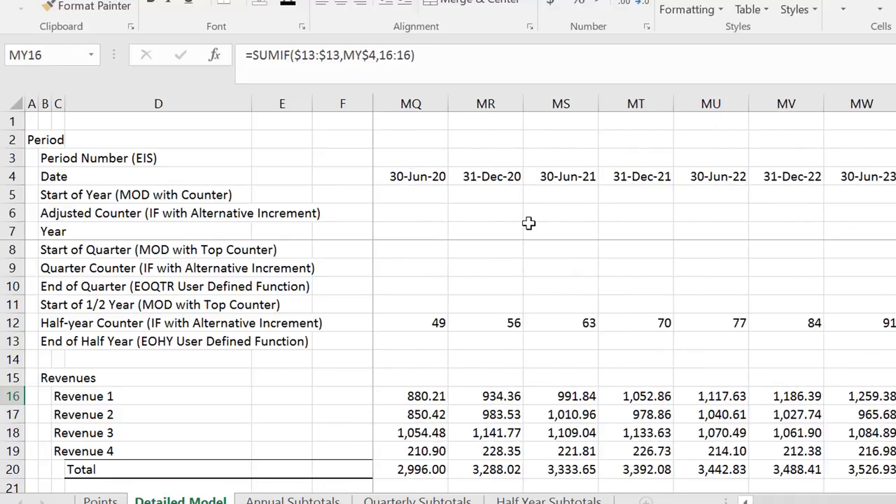
{"action": "key", "text": "Left"}
{"action": "key", "text": "Left"}
{"action": "key", "text": "Left"}
{"action": "key", "text": "Left"}
{"action": "key", "text": "Left"}
{"action": "key", "text": "Left"}
{"action": "key", "text": "Left"}
{"action": "key", "text": "Left"}
{"action": "key", "text": "Left"}
{"action": "key", "text": "Left"}
{"action": "key", "text": "Left"}
{"action": "key", "text": "Left"}
{"action": "key", "text": "Left"}
{"action": "key", "text": "Left"}
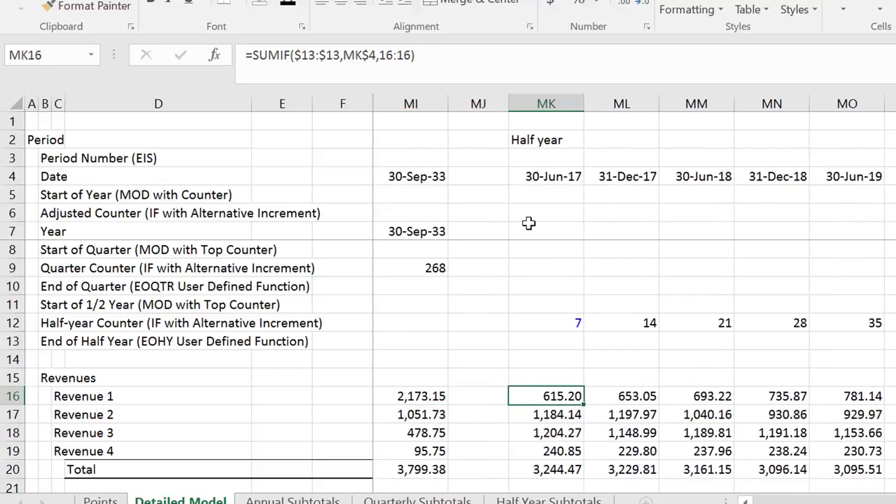
{"action": "key", "text": "F2"}
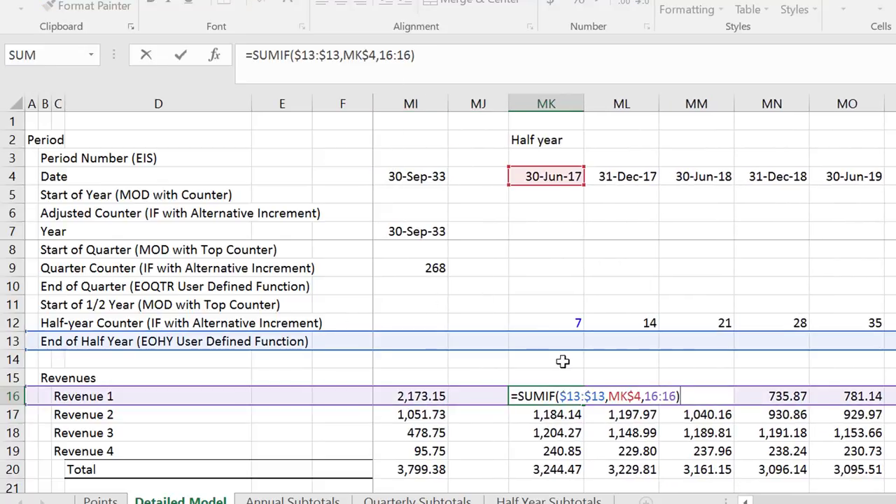
{"action": "key", "text": "Escape"}
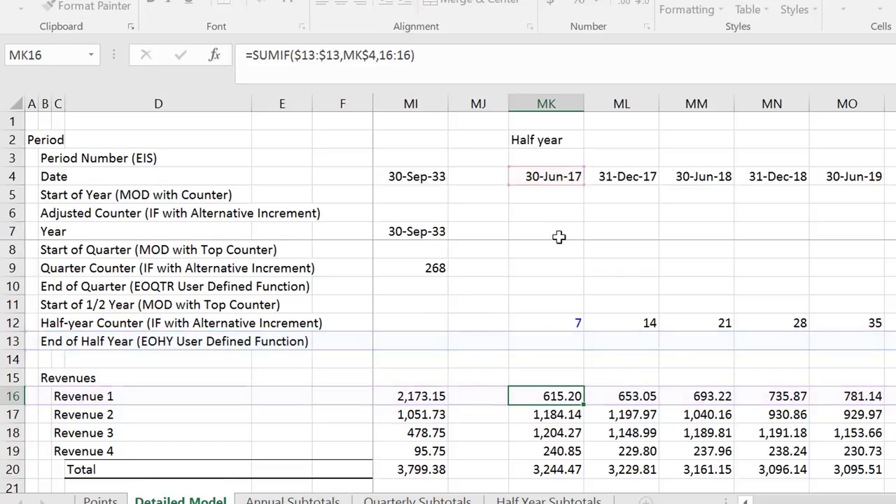
Check the EOMONTH formula giving the 31-Dec-17 half-year date in ML4
{"action": "left_click", "coordinate": [557, 176]}
{"action": "key", "text": "Right"}
{"action": "key", "text": "F2"}
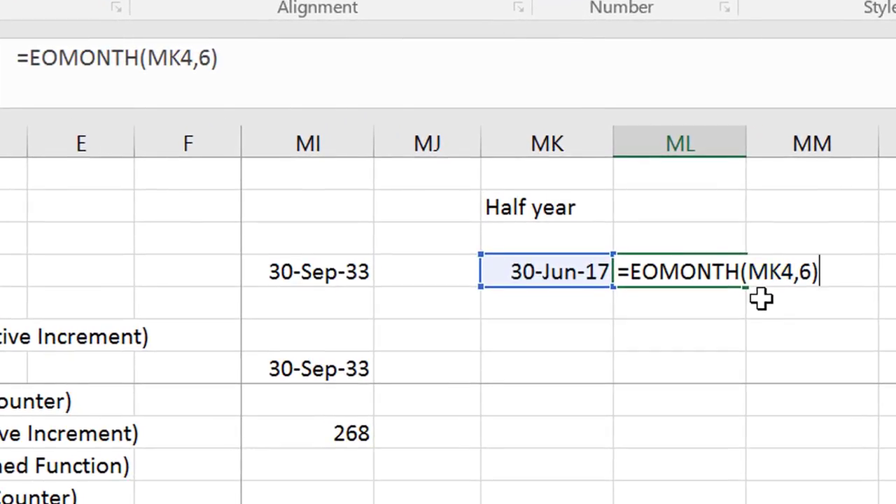
{"action": "key", "text": "Return"}
{"action": "key", "text": "Up"}
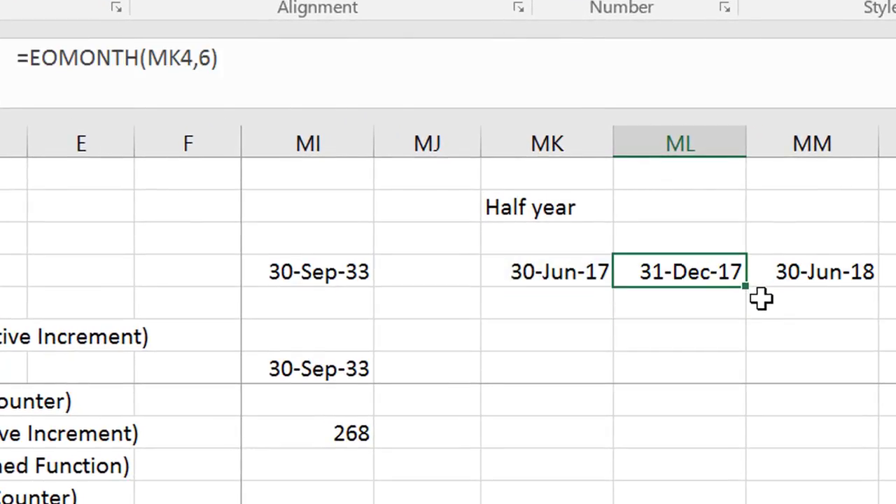
On Annual Subtotals, inspect the column E MATCH formula and the row 3 series fill settings
{"action": "key", "text": "ctrl+Page_Down"}
{"action": "key", "text": "Left"}
{"action": "key", "text": "Left"}
{"action": "key", "text": "Left"}
{"action": "key", "text": "Left"}
{"action": "key", "text": "Left"}
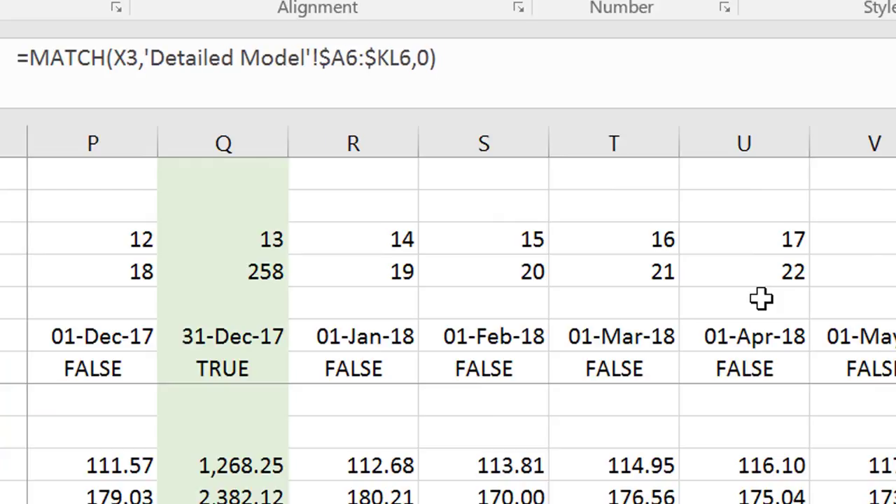
{"action": "key", "text": "Left"}
{"action": "key", "text": "Left"}
{"action": "key", "text": "Left"}
{"action": "key", "text": "Left"}
{"action": "key", "text": "Left"}
{"action": "key", "text": "Left"}
{"action": "key", "text": "Left"}
{"action": "key", "text": "Left"}
{"action": "key", "text": "Left"}
{"action": "key", "text": "Left"}
{"action": "key", "text": "Left"}
{"action": "key", "text": "Left"}
{"action": "key", "text": "Left"}
{"action": "key", "text": "Left"}
{"action": "key", "text": "Left"}
{"action": "key", "text": "Left"}
{"action": "key", "text": "Left"}
{"action": "key", "text": "Left"}
{"action": "key", "text": "Left"}
{"action": "key", "text": "Left"}
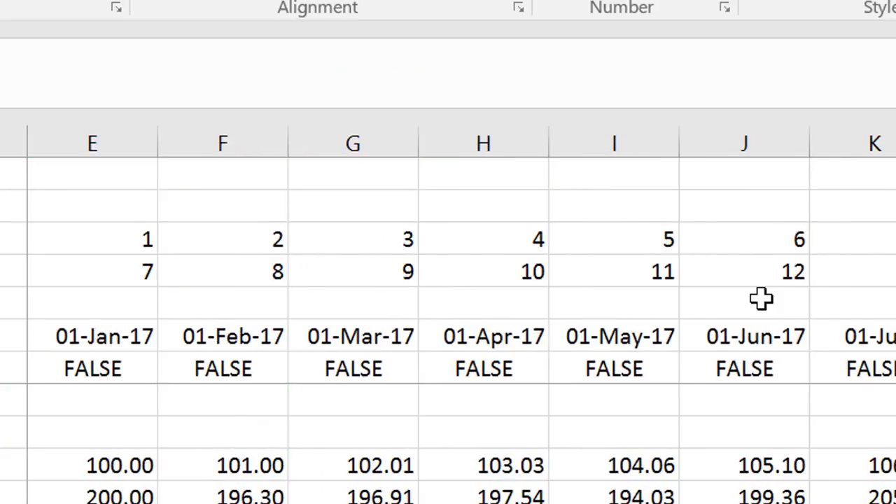
{"action": "key", "text": "Right"}
{"action": "key", "text": "Right"}
{"action": "key", "text": "Right"}
{"action": "key", "text": "Right"}
{"action": "key", "text": "Left"}
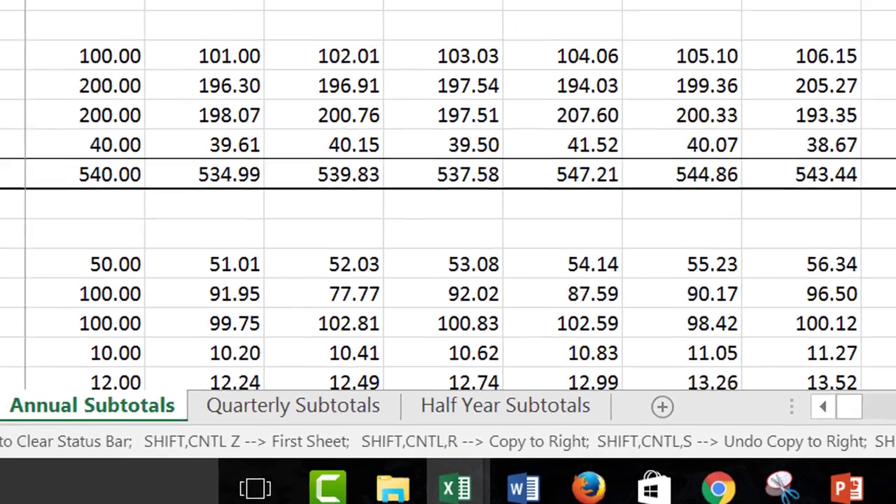
{"action": "key", "text": "ctrl+shift+Right"}
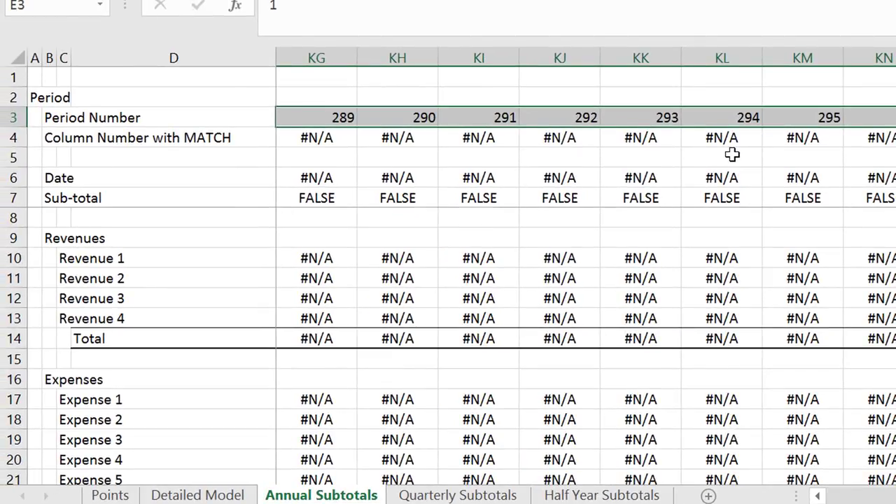
{"action": "key", "text": "alt+h"}
{"action": "key", "text": "f"}
{"action": "key", "text": "i"}
{"action": "key", "text": "s"}
{"action": "key", "text": "Escape"}
{"action": "key", "text": "ctrl+Left"}
{"action": "key", "text": "Left"}
Move to the Points sheet and step through its numbered notes
{"action": "key", "text": "ctrl+Page_Up"}
{"action": "key", "text": "ctrl+Page_Up"}
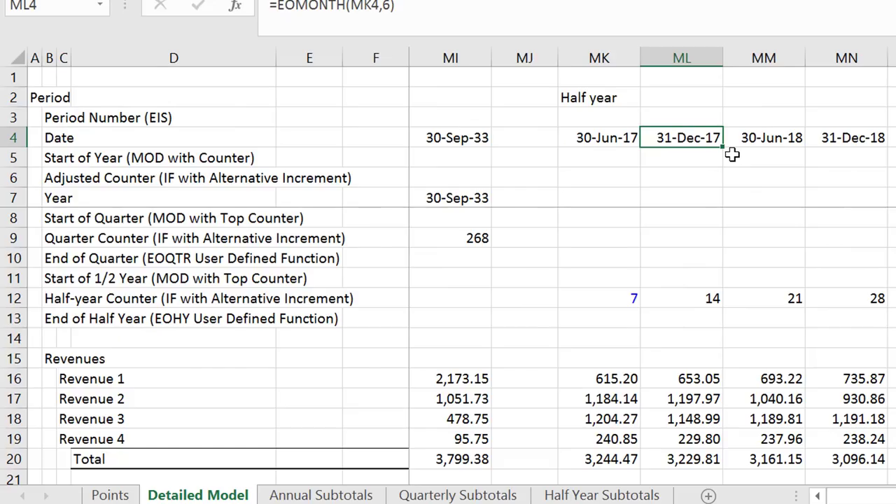
{"action": "key", "text": "Down"}
{"action": "key", "text": "Up"}
{"action": "key", "text": "Up"}
{"action": "key", "text": "Up"}
Insert a blank heading row above note 1 for the In Detail heading
{"action": "key", "text": "Down"}
{"action": "key", "text": "Down"}
{"action": "key", "text": "Down"}
{"action": "key", "text": "Down"}
{"action": "key", "text": "Down"}
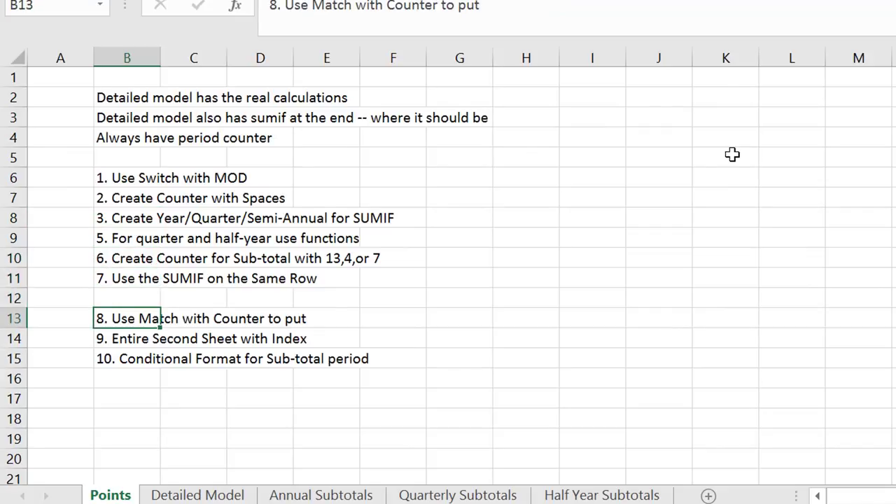
{"action": "key", "text": "Up"}
{"action": "key", "text": "Up"}
{"action": "key", "text": "Up"}
{"action": "key", "text": "Up"}
{"action": "key", "text": "Up"}
{"action": "key", "text": "Up"}
{"action": "key", "text": "Up"}
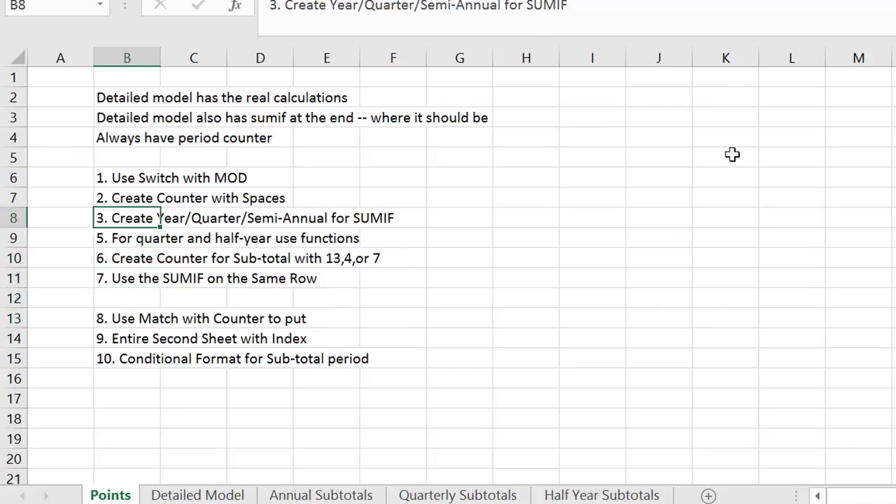
{"action": "key", "text": "shift+space"}
{"action": "key", "text": "ctrl+shift+plus"}
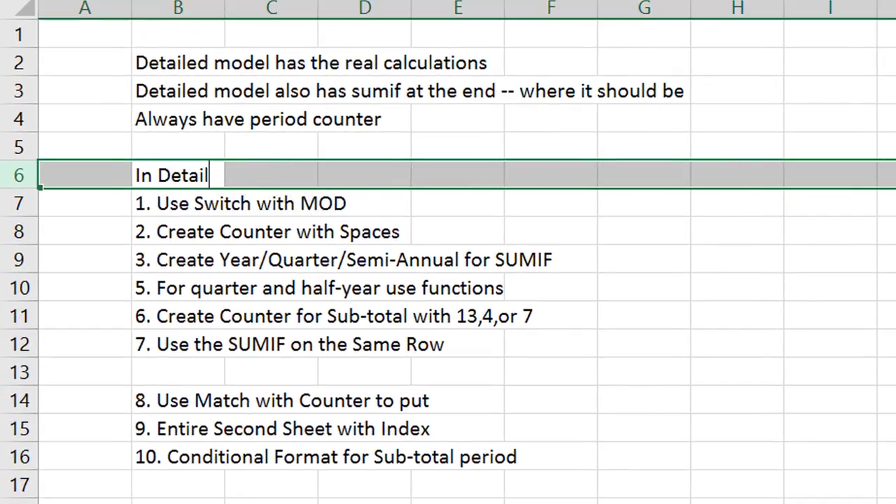
{"action": "key", "text": "Tab"}
{"action": "key", "text": "Tab"}
{"action": "key", "text": "Tab"}
Insert a row above note 8 and enter the heading 'In Summary' in column B
{"action": "key", "text": "Down"}
{"action": "key", "text": "Down"}
{"action": "key", "text": "Down"}
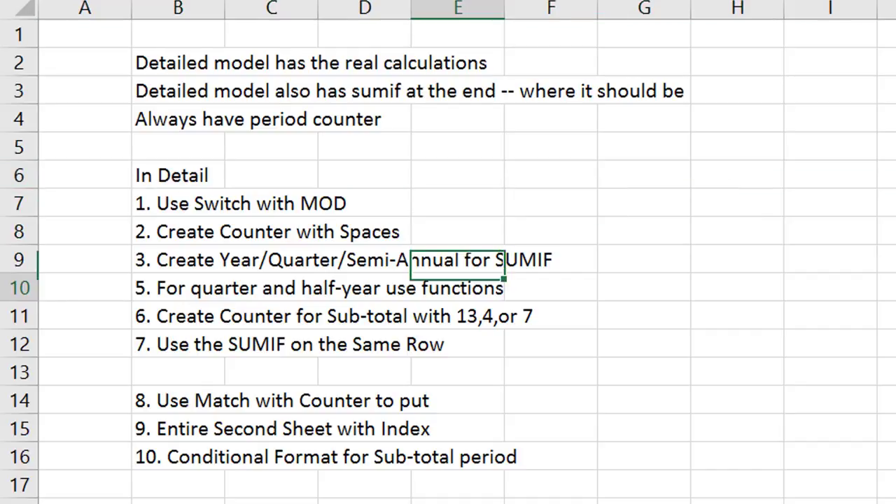
{"action": "key", "text": "Down"}
{"action": "key", "text": "Down"}
{"action": "key", "text": "Down"}
{"action": "key", "text": "Down"}
{"action": "key", "text": "Down"}
{"action": "key", "text": "Left"}
{"action": "key", "text": "shift+space"}
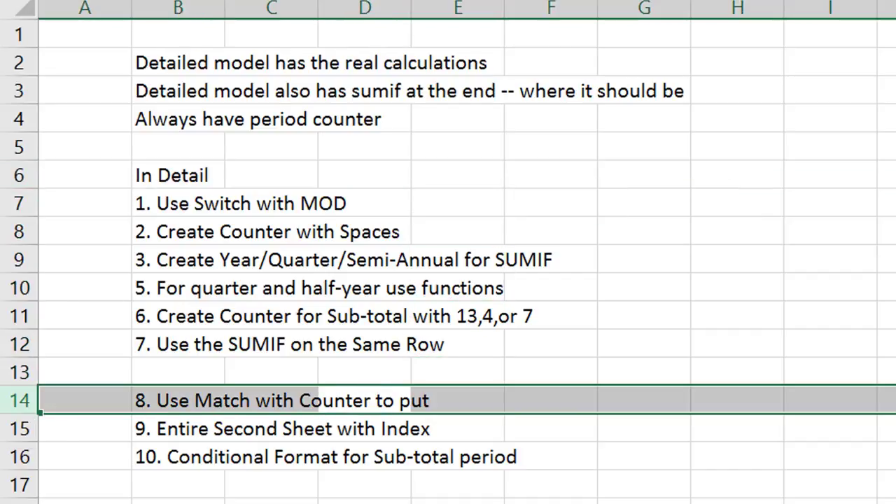
{"action": "key", "text": "ctrl+shift+plus"}
{"action": "key", "text": "Left"}
{"action": "key", "text": "Left"}
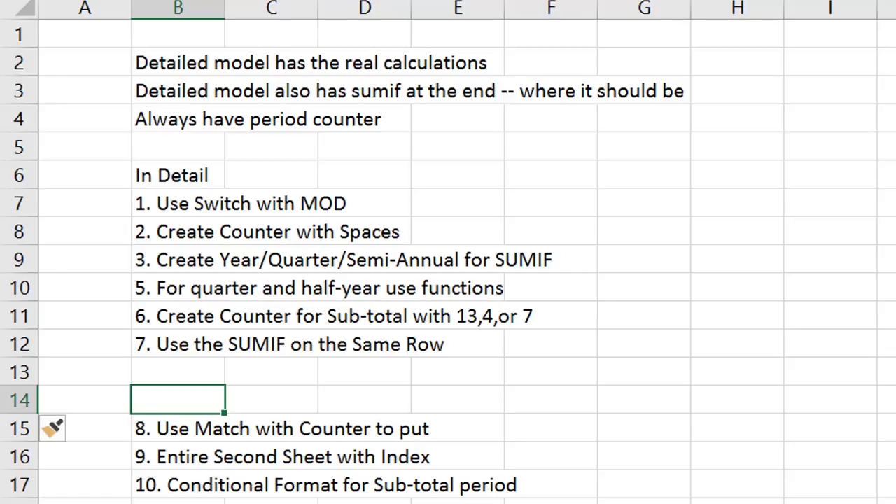
{"action": "type", "text": "In Summ"}
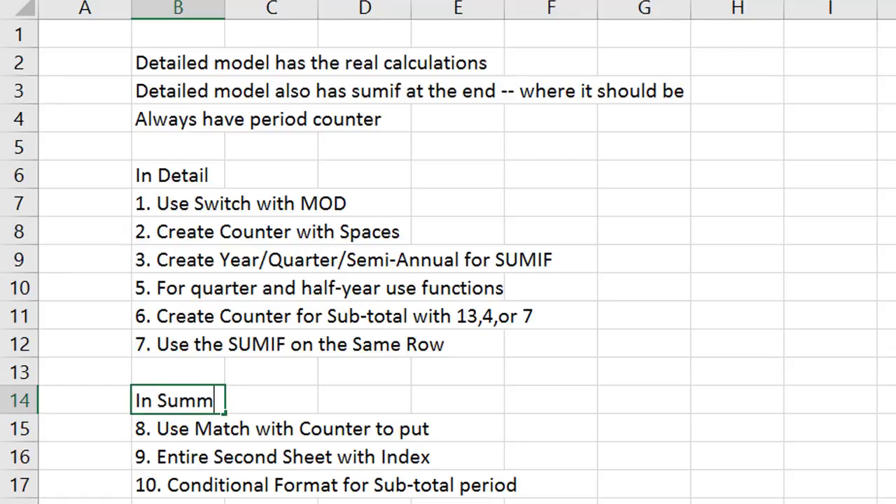
{"action": "type", "text": "ary"}
{"action": "key", "text": "Return"}
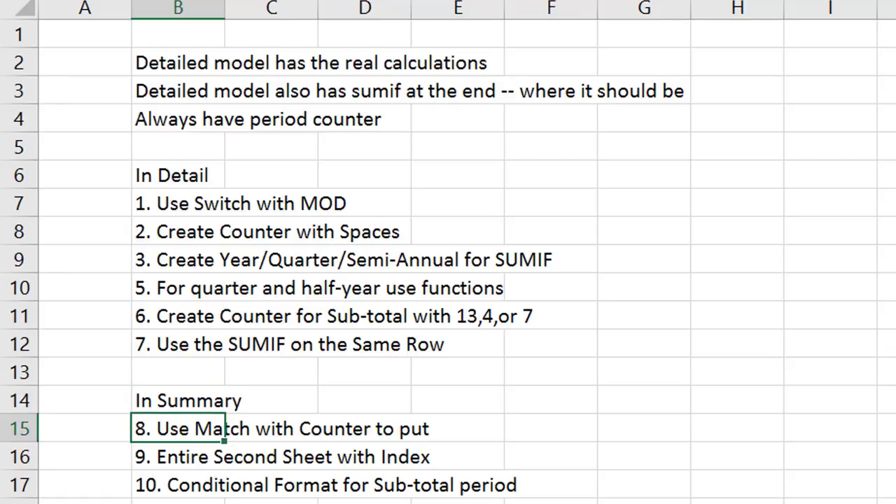
Inspect the INDEX formulas on the Quarterly Subtotals sheet
{"action": "key", "text": "ctrl+Page_Down"}
{"action": "key", "text": "ctrl+Page_Down"}
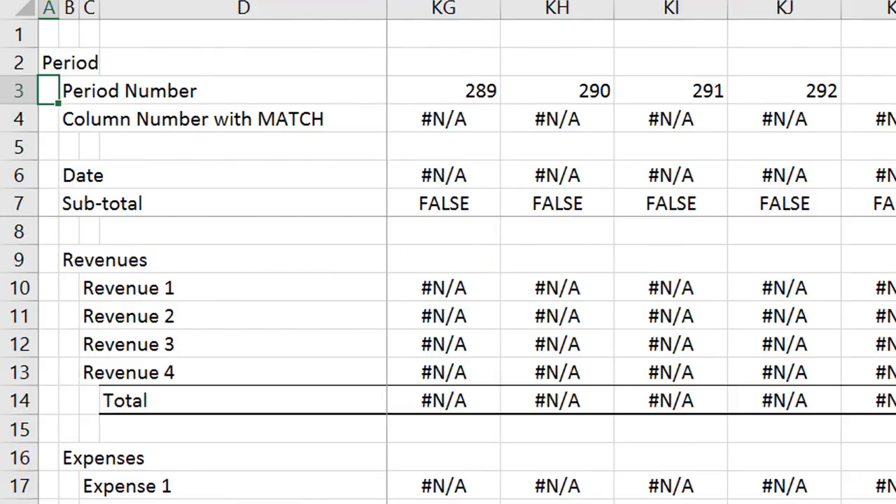
{"action": "key", "text": "ctrl+Page_Down"}
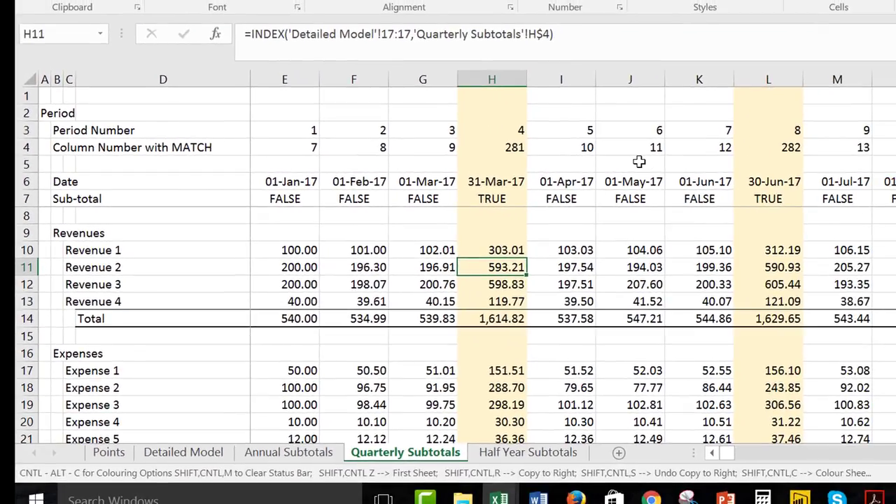
{"action": "key", "text": "Left"}
{"action": "key", "text": "Left"}
{"action": "key", "text": "Left"}
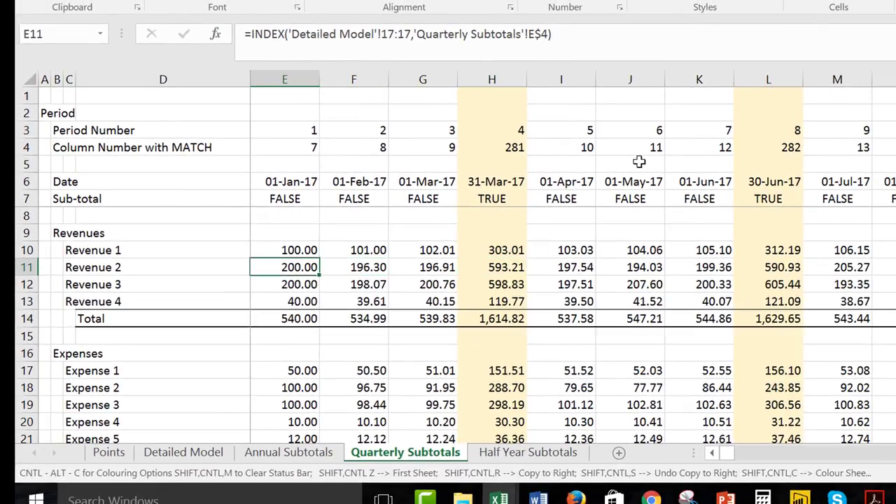
{"action": "key", "text": "ctrl+Page_Up"}
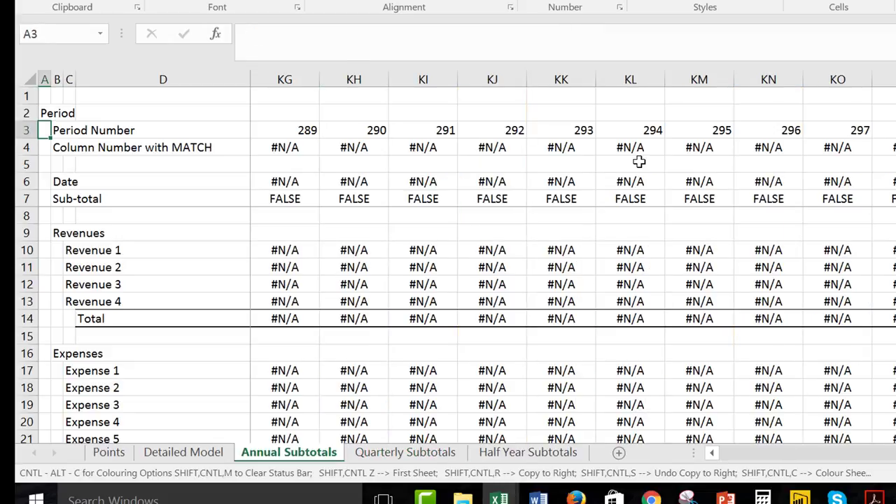
On Annual Subtotals, review the Date row's INDEX formula and the MATCH formula in E4
{"action": "key", "text": "Right"}
{"action": "key", "text": "Right"}
{"action": "key", "text": "Right"}
{"action": "key", "text": "Right"}
{"action": "key", "text": "Right"}
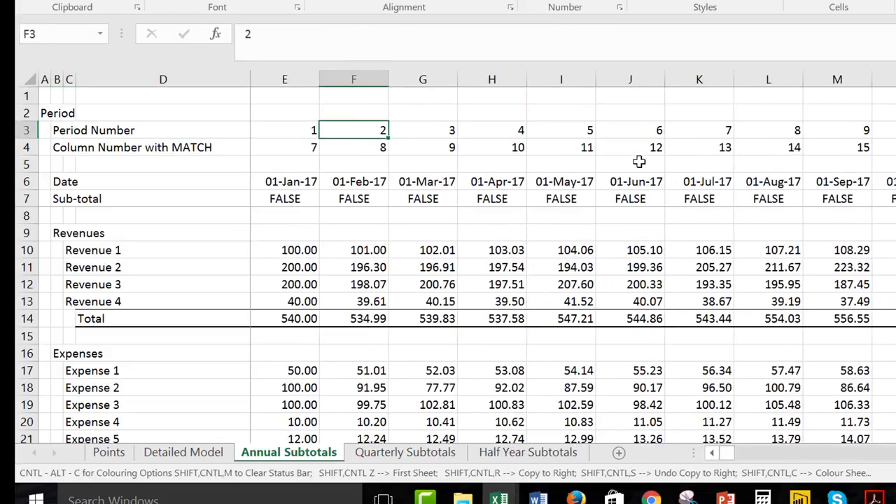
{"action": "key", "text": "Down"}
{"action": "key", "text": "Down"}
{"action": "key", "text": "Down"}
{"action": "key", "text": "Right"}
{"action": "key", "text": "Right"}
{"action": "key", "text": "Right"}
{"action": "key", "text": "Right"}
{"action": "key", "text": "Right"}
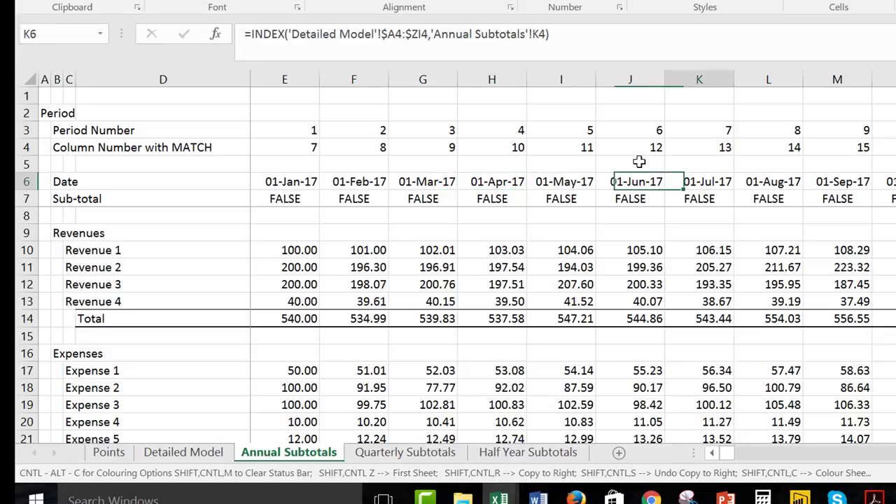
{"action": "key", "text": "Right"}
{"action": "key", "text": "Right"}
{"action": "key", "text": "Right"}
{"action": "key", "text": "Right"}
{"action": "key", "text": "Right"}
{"action": "key", "text": "Right"}
{"action": "key", "text": "Right"}
{"action": "key", "text": "Right"}
{"action": "key", "text": "Right"}
{"action": "key", "text": "Right"}
{"action": "key", "text": "Right"}
{"action": "key", "text": "Right"}
{"action": "key", "text": "Left"}
{"action": "key", "text": "Left"}
{"action": "key", "text": "Left"}
{"action": "key", "text": "Left"}
{"action": "key", "text": "Left"}
{"action": "key", "text": "Left"}
{"action": "key", "text": "Left"}
{"action": "key", "text": "Left"}
{"action": "key", "text": "Left"}
{"action": "key", "text": "Left"}
{"action": "key", "text": "Left"}
{"action": "key", "text": "Left"}
{"action": "key", "text": "Left"}
{"action": "key", "text": "Left"}
{"action": "key", "text": "Left"}
{"action": "key", "text": "Left"}
{"action": "key", "text": "Left"}
{"action": "key", "text": "Left"}
{"action": "key", "text": "Left"}
{"action": "key", "text": "Left"}
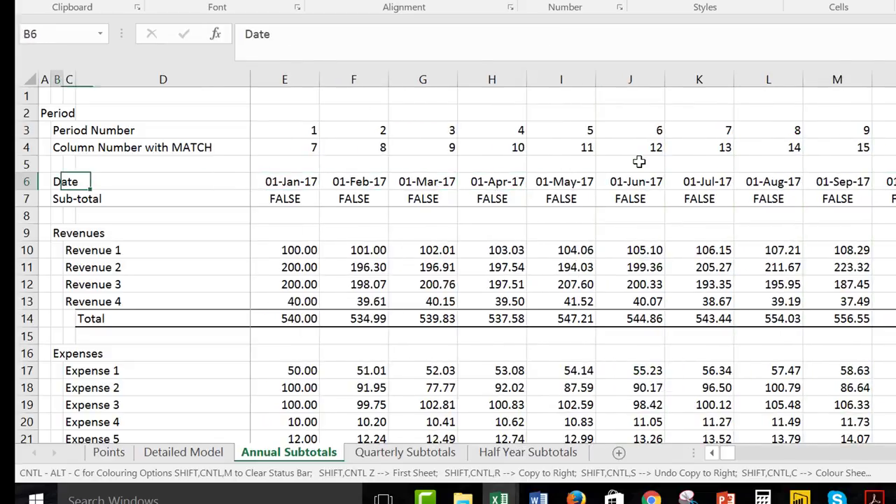
{"action": "key", "text": "Left"}
{"action": "key", "text": "Right"}
{"action": "key", "text": "Right"}
{"action": "key", "text": "Right"}
{"action": "key", "text": "Right"}
{"action": "key", "text": "Up"}
{"action": "key", "text": "Up"}
{"action": "key", "text": "F2"}
{"action": "key", "text": "Escape"}
{"action": "key", "text": "Right"}
{"action": "key", "text": "Right"}
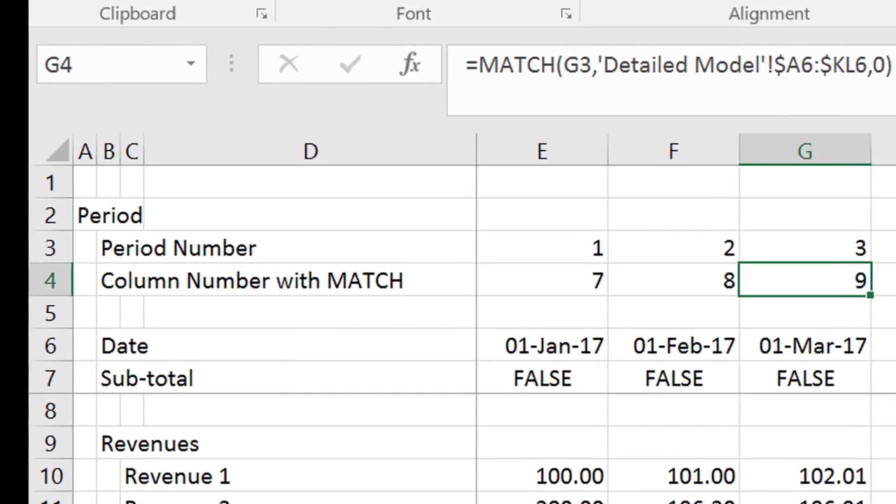
{"action": "key", "text": "Left"}
{"action": "key", "text": "Left"}
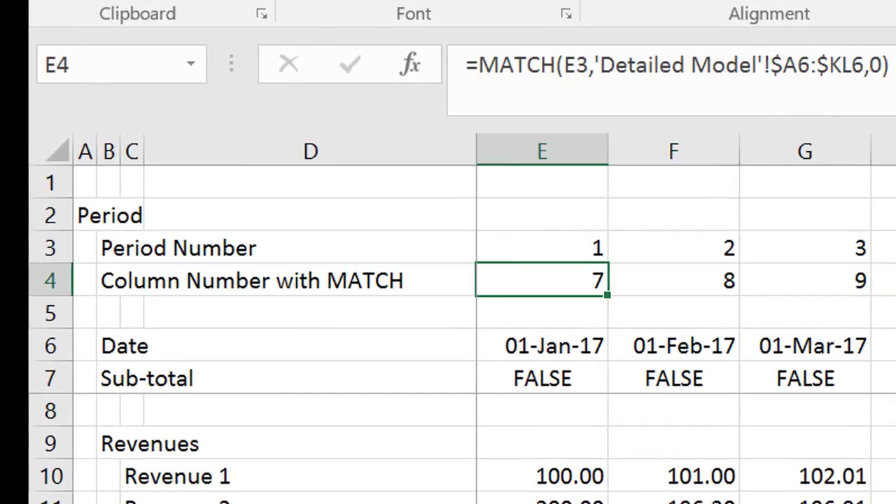
On Detailed Model, step through the Adjusted Counter formulas in the monthly columns
{"action": "key", "text": "ctrl+Page_Down"}
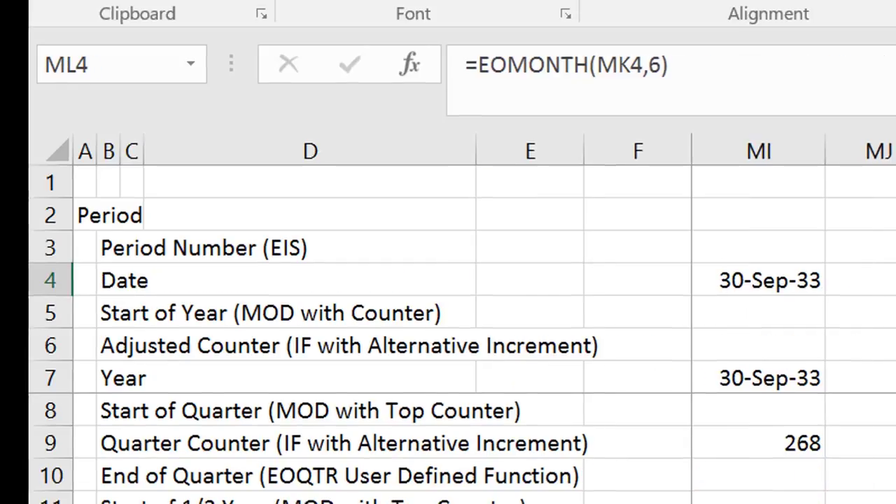
{"action": "key", "text": "ctrl+Left"}
{"action": "key", "text": "ctrl+Left"}
{"action": "key", "text": "ctrl+Left"}
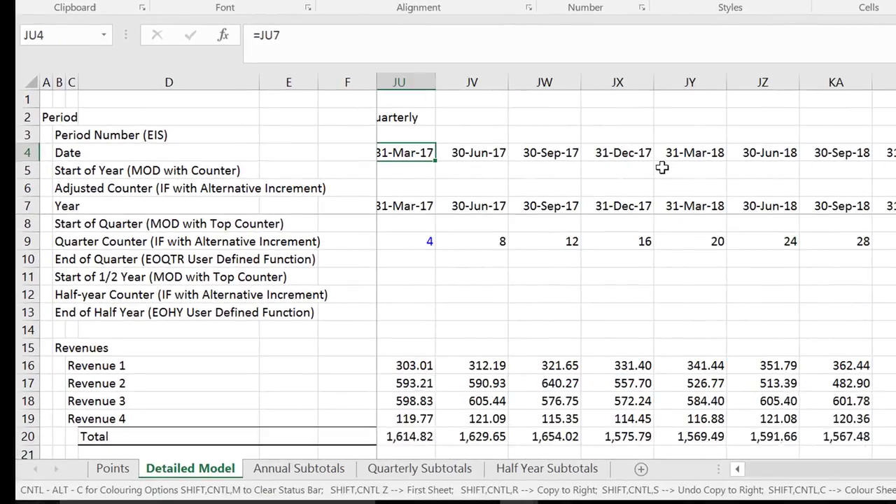
{"action": "key", "text": "Left"}
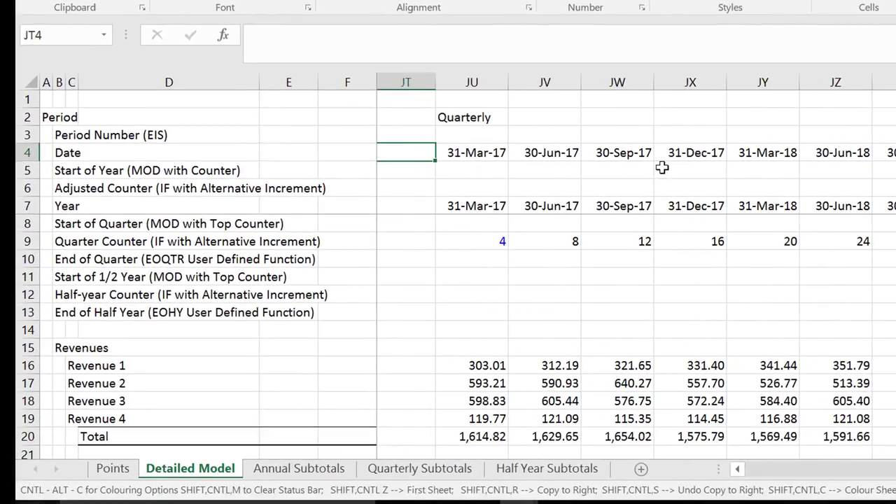
{"action": "key", "text": "Down"}
{"action": "key", "text": "Down"}
{"action": "key", "text": "ctrl+Left"}
{"action": "key", "text": "ctrl+Left"}
{"action": "key", "text": "ctrl+Left"}
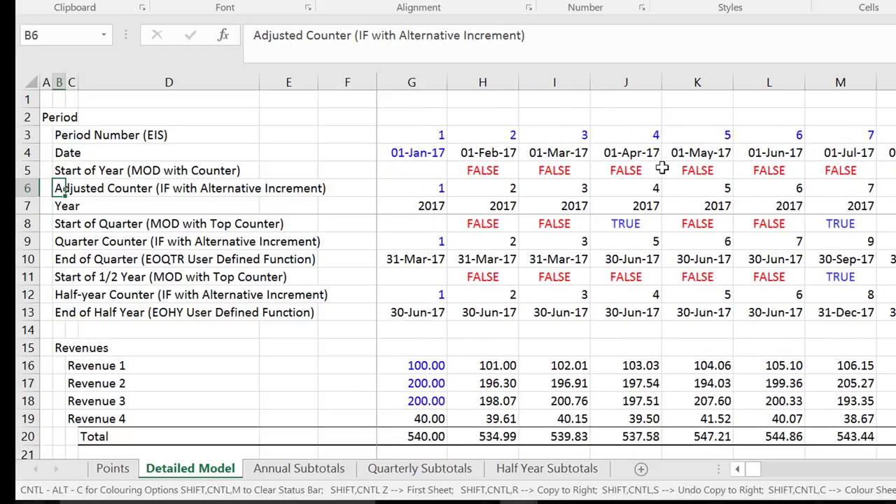
{"action": "key", "text": "Right"}
{"action": "key", "text": "Right"}
{"action": "key", "text": "Right"}
{"action": "key", "text": "Left"}
{"action": "key", "text": "Left"}
{"action": "key", "text": "Left"}
{"action": "key", "text": "Right"}
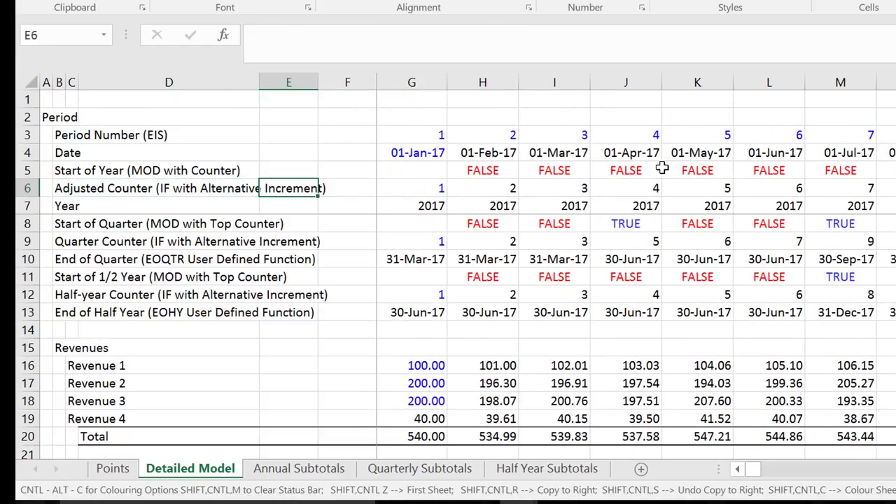
{"action": "key", "text": "Right"}
{"action": "key", "text": "Right"}
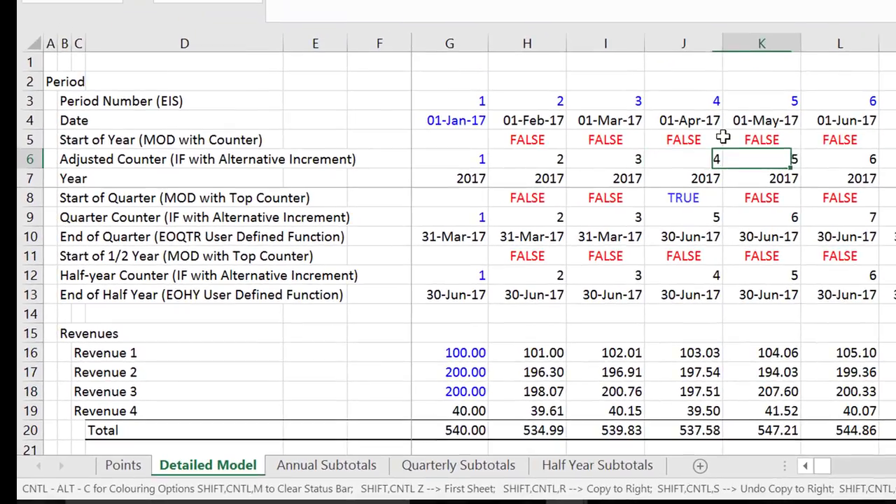
{"action": "key", "text": "Right"}
Check the Year formula below and the Adjusted Counter formula in S6
{"action": "scroll", "coordinate": [722, 137], "scroll_direction": "right", "scroll_amount": 6}
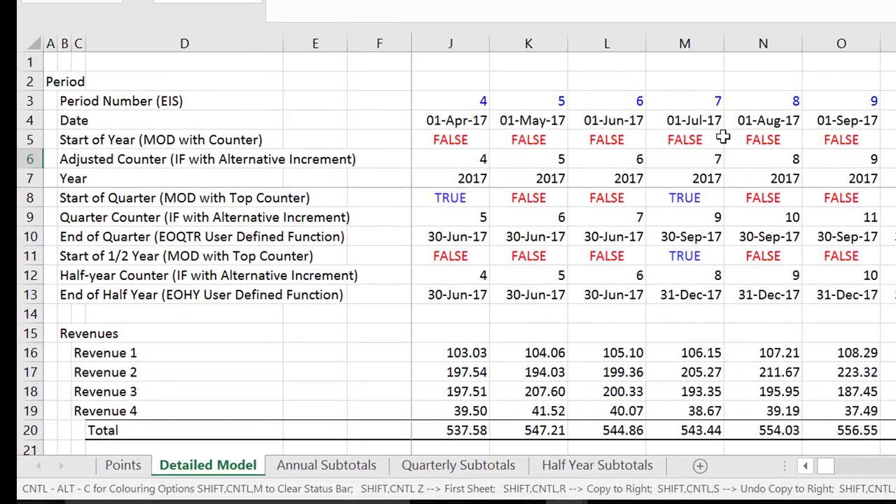
{"action": "key", "text": "Left"}
{"action": "key", "text": "Left"}
{"action": "key", "text": "Left"}
{"action": "key", "text": "Left"}
{"action": "key", "text": "Left"}
{"action": "key", "text": "Left"}
{"action": "key", "text": "Right"}
{"action": "key", "text": "Right"}
{"action": "key", "text": "Right"}
{"action": "key", "text": "Right"}
{"action": "key", "text": "Right"}
{"action": "key", "text": "Right"}
{"action": "key", "text": "Right"}
{"action": "key", "text": "Right"}
{"action": "key", "text": "Right"}
{"action": "key", "text": "Right"}
{"action": "key", "text": "Right"}
{"action": "key", "text": "Right"}
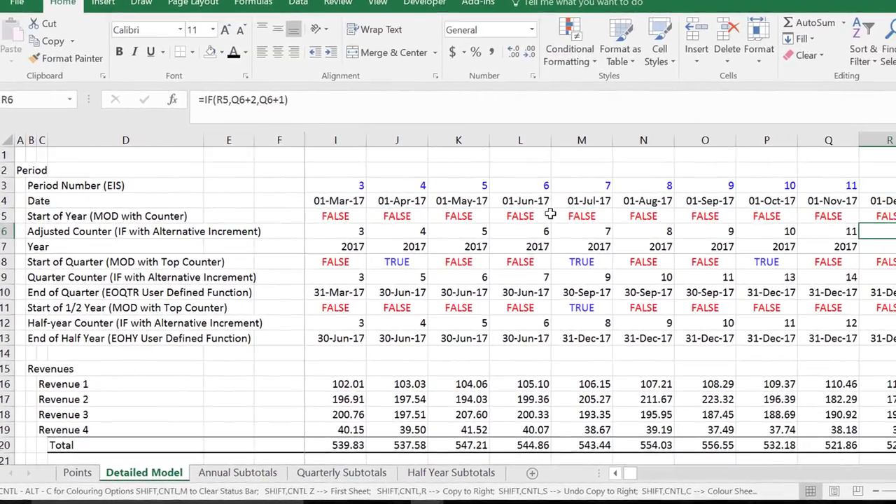
{"action": "key", "text": "Down"}
{"action": "key", "text": "Up"}
{"action": "key", "text": "Up"}
{"action": "key", "text": "Down"}
{"action": "key", "text": "Right"}
{"action": "key", "text": "Right"}
{"action": "key", "text": "Left"}
{"action": "key", "text": "Left"}
{"action": "key", "text": "Right"}
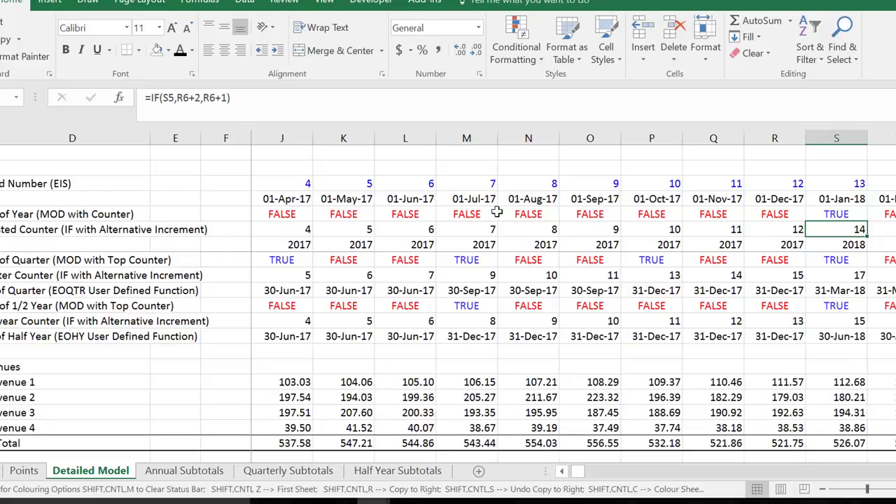
Inspect the Quarter Counter row formulas, including J9
{"action": "key", "text": "Down"}
{"action": "key", "text": "Down"}
{"action": "key", "text": "Down"}
{"action": "key", "text": "ctrl+Left"}
{"action": "key", "text": "Left"}
{"action": "key", "text": "Right"}
{"action": "key", "text": "Right"}
{"action": "key", "text": "Right"}
{"action": "key", "text": "Right"}
{"action": "key", "text": "Left"}
{"action": "key", "text": "Right"}
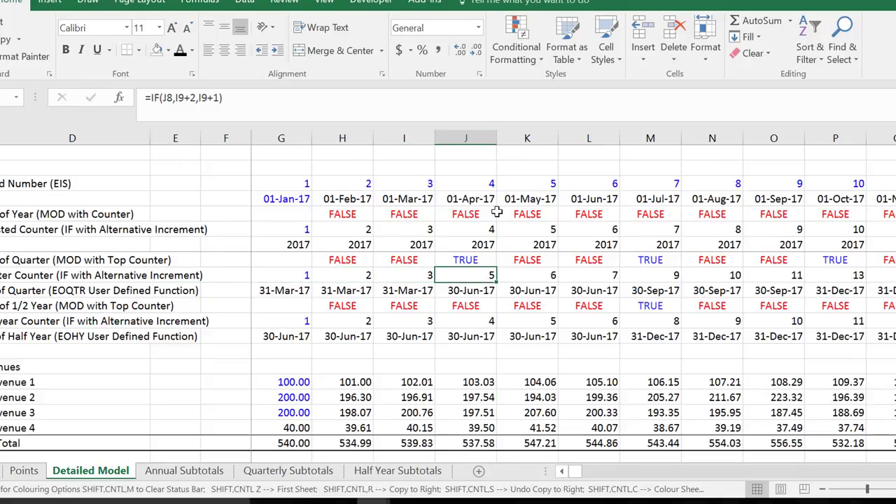
Go to Annual Subtotals and select its column number lookup cell
{"action": "key", "text": "ctrl+Page_Down"}
{"action": "key", "text": "Down"}
{"action": "key", "text": "Down"}
{"action": "key", "text": "Down"}
{"action": "key", "text": "Up"}
{"action": "key", "text": "Up"}
{"action": "key", "text": "Up"}
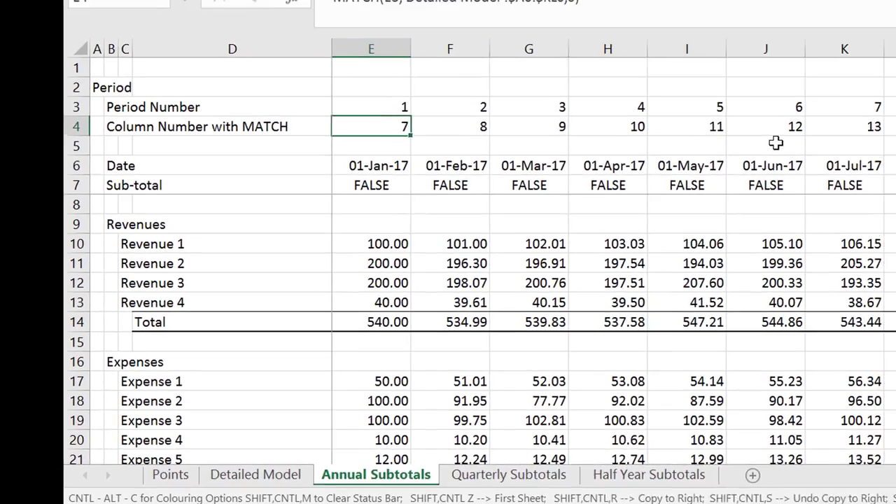
On Half Year Subtotals, enter =MATCH(E3,'Detailed Model'!12:12,0) in E4
{"action": "key", "text": "ctrl+Page_Down"}
{"action": "key", "text": "ctrl+Page_Down"}
{"action": "key", "text": "Up"}
{"action": "key", "text": "Up"}
{"action": "key", "text": "F2"}
{"action": "key", "text": "Escape"}
{"action": "type", "text": "="}
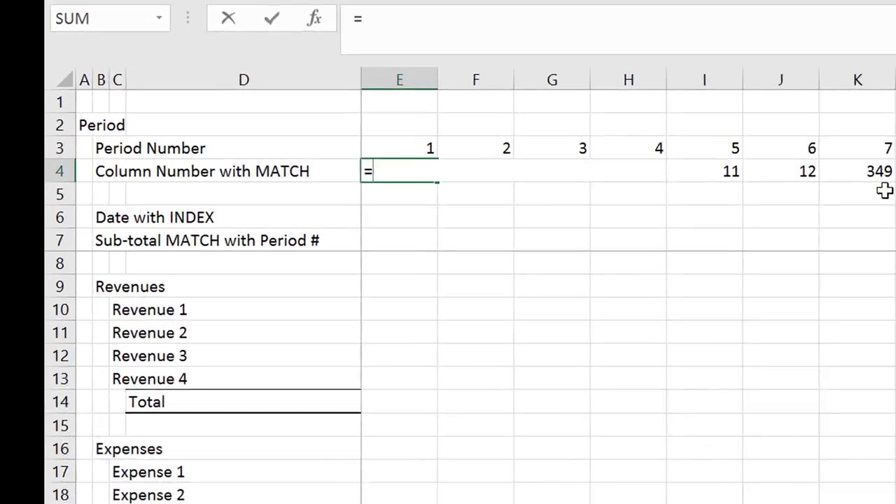
{"action": "type", "text": "m"}
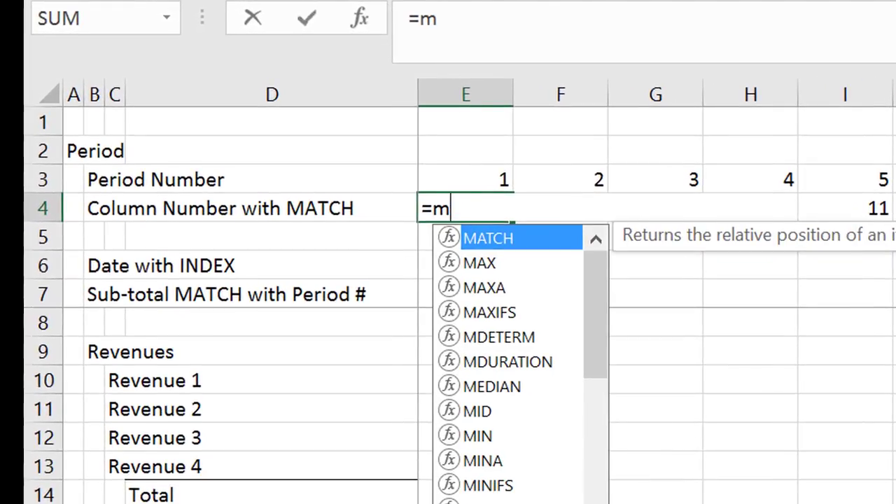
{"action": "key", "text": "Tab"}
{"action": "key", "text": "Up"}
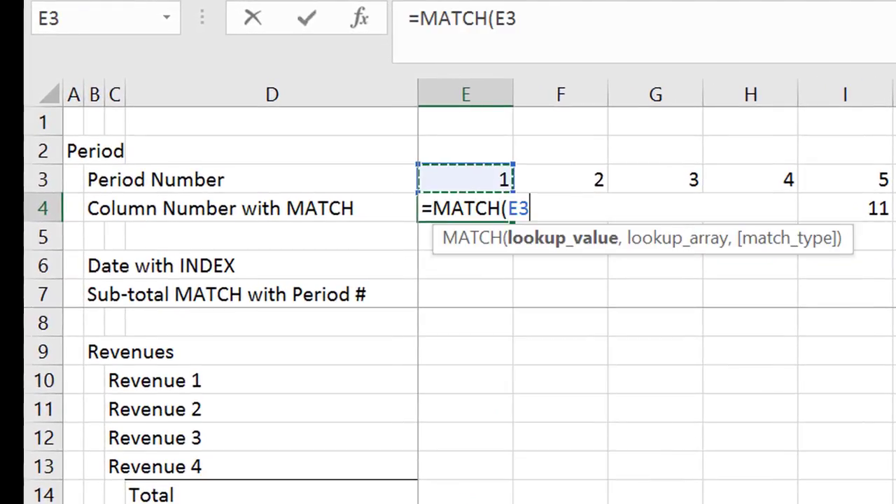
{"action": "type", "text": ","}
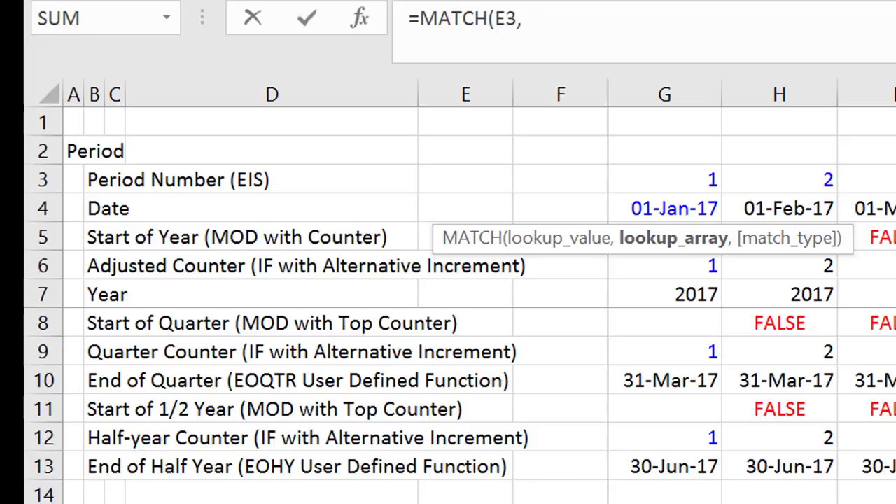
{"action": "left_click", "coordinate": [49, 440]}
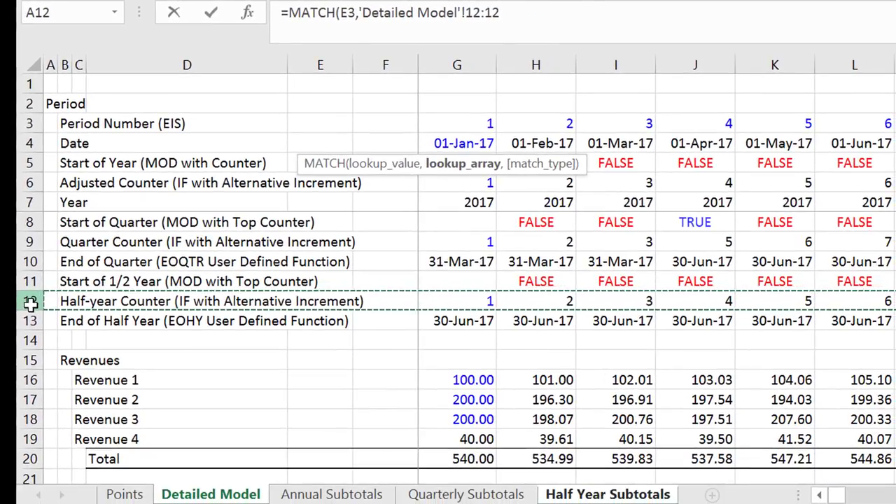
{"action": "type", "text": ",0"}
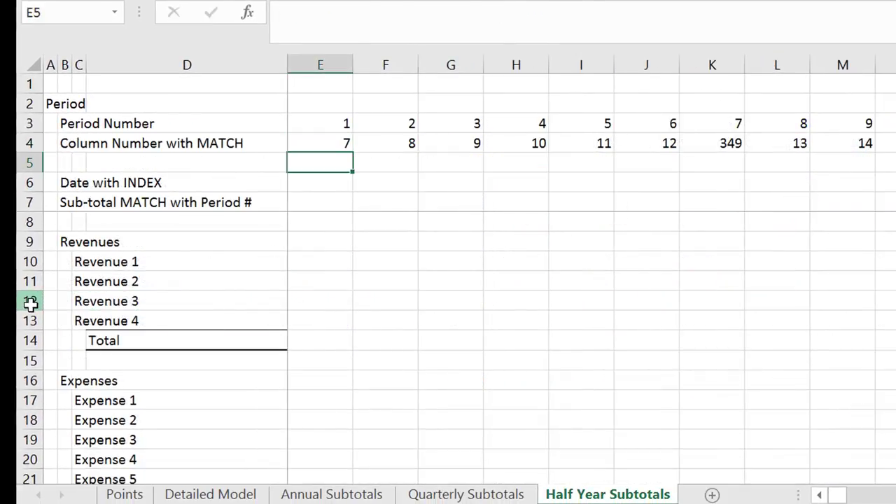
{"action": "key", "text": "Up"}
{"action": "key", "text": "Left"}
{"action": "key", "text": "Right"}
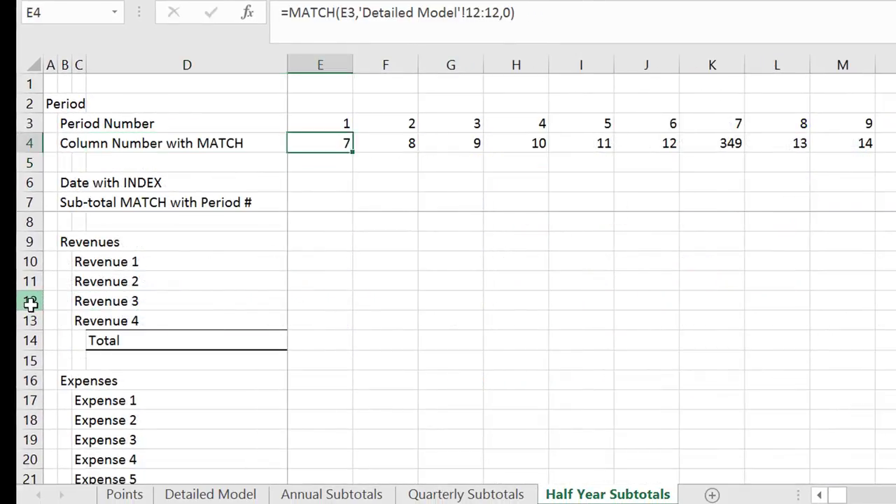
Fill the MATCH formula across row 4 and recalculate so periods 1–6 map to columns 7–12
{"action": "key", "text": "ctrl+shift+Right"}
{"action": "key", "text": "ctrl+r"}
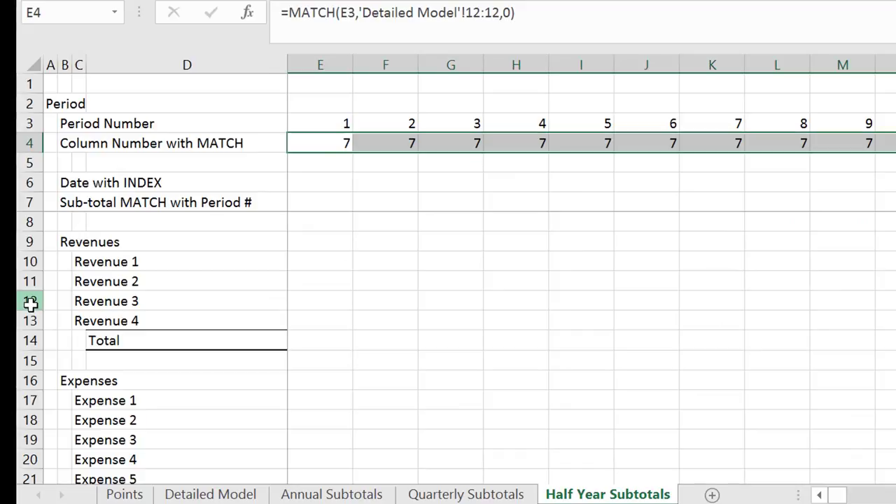
{"action": "key", "text": "Right"}
{"action": "key", "text": "Left"}
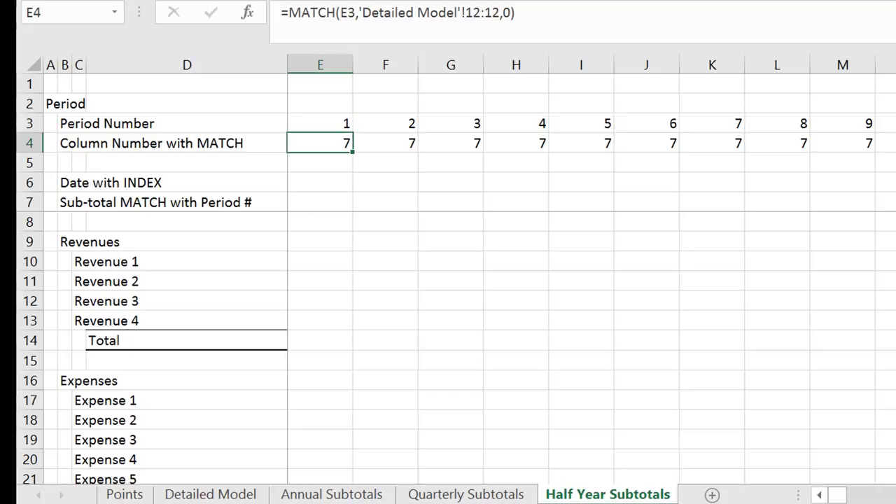
{"action": "key", "text": "Left"}
{"action": "key", "text": "Right"}
{"action": "key", "text": "Right"}
{"action": "key", "text": "Right"}
{"action": "key", "text": "Right"}
{"action": "key", "text": "Right"}
{"action": "key", "text": "Right"}
{"action": "key", "text": "Right"}
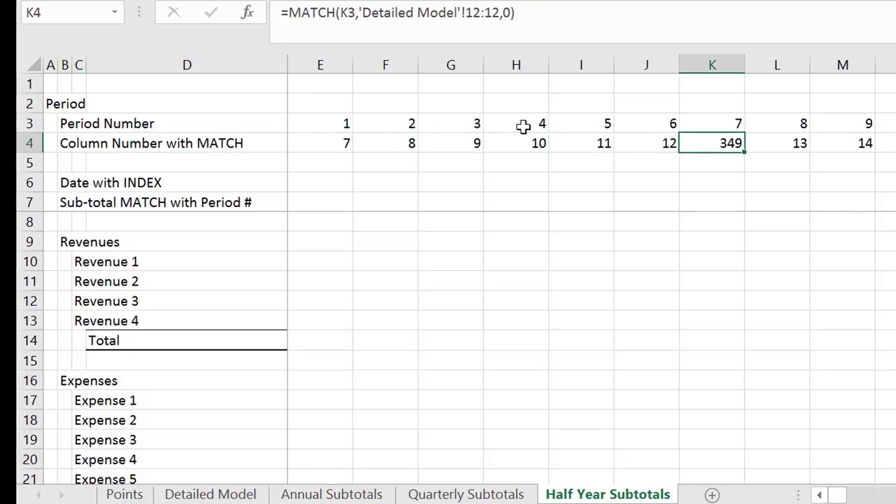
Check the Date row's INDEX formula on Annual Subtotals as a reference for the Date with INDEX row
{"action": "key", "text": "Down"}
{"action": "key", "text": "Left"}
{"action": "key", "text": "Left"}
{"action": "key", "text": "Left"}
{"action": "key", "text": "Left"}
{"action": "key", "text": "Down"}
{"action": "key", "text": "Left"}
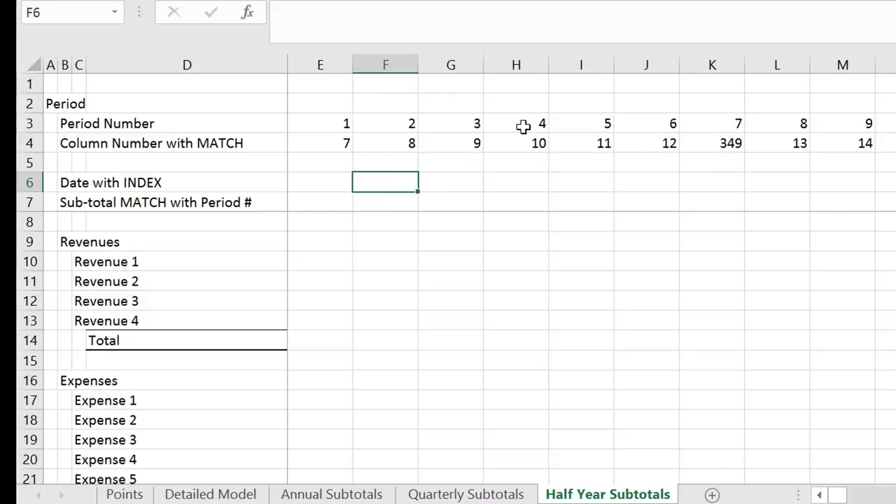
{"action": "key", "text": "ctrl+Page_Up"}
{"action": "key", "text": "ctrl+Page_Up"}
{"action": "key", "text": "Up"}
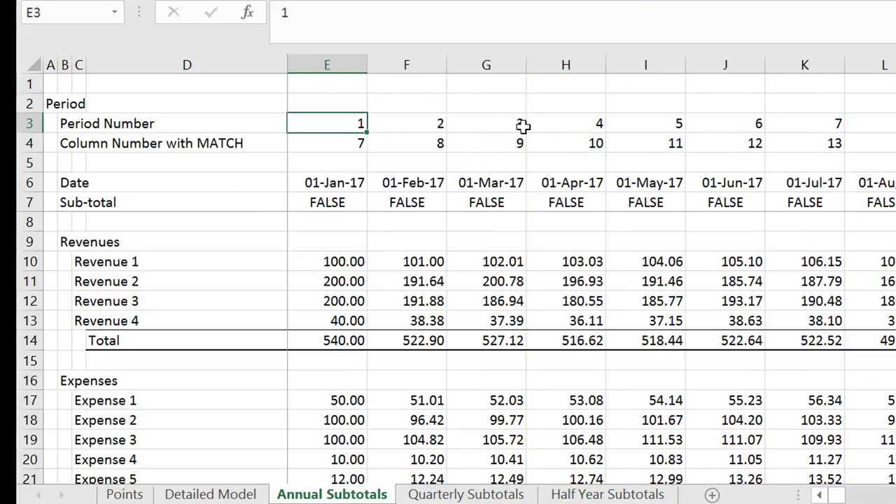
{"action": "key", "text": "Down"}
{"action": "key", "text": "Down"}
{"action": "key", "text": "Down"}
{"action": "key", "text": "Left"}
{"action": "key", "text": "Right"}
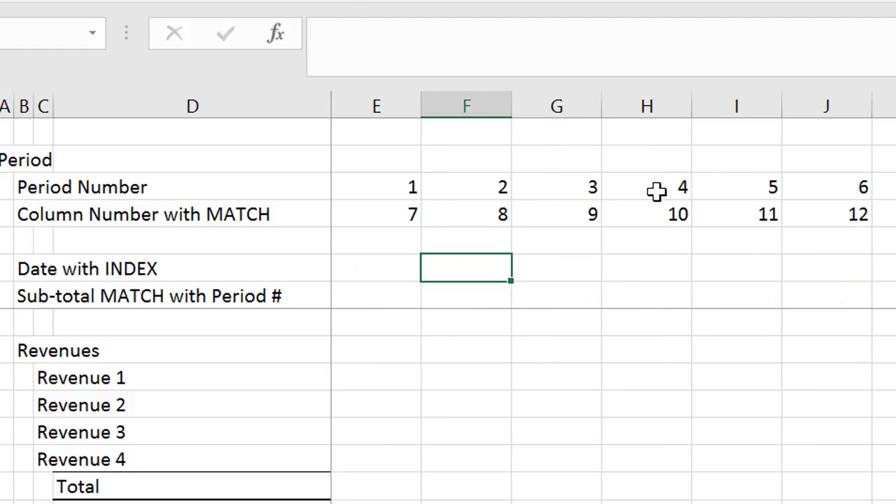
{"action": "key", "text": "Left"}
{"action": "key", "text": "Left"}
{"action": "key", "text": "Left"}
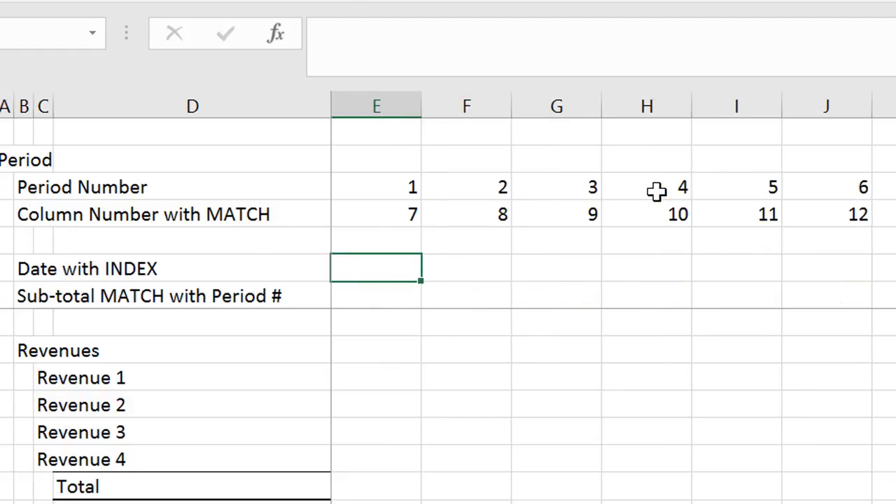
Enter =INDEX('Detailed Model'!4:4,E4) in the first Date with INDEX cell
{"action": "key", "text": "Right"}
{"action": "key", "text": "Right"}
{"action": "type", "text": "=in"}
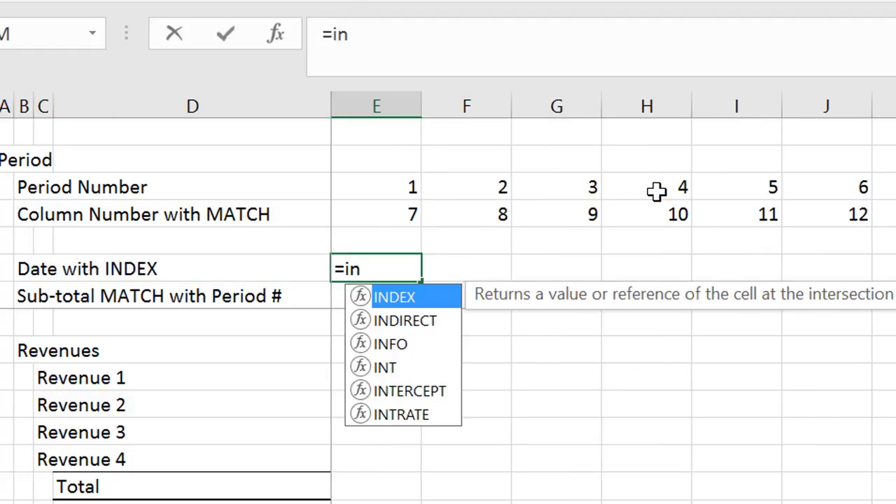
{"action": "key", "text": "Tab"}
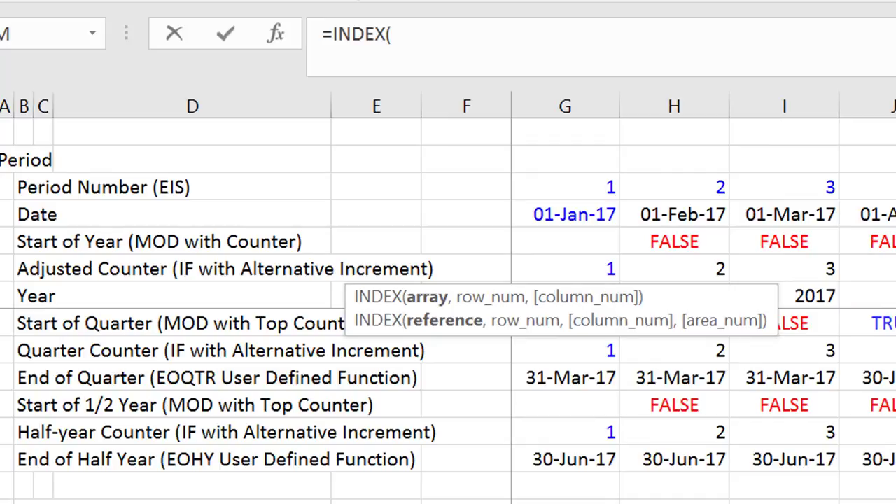
{"action": "key", "text": "shift+space"}
{"action": "type", "text": ","}
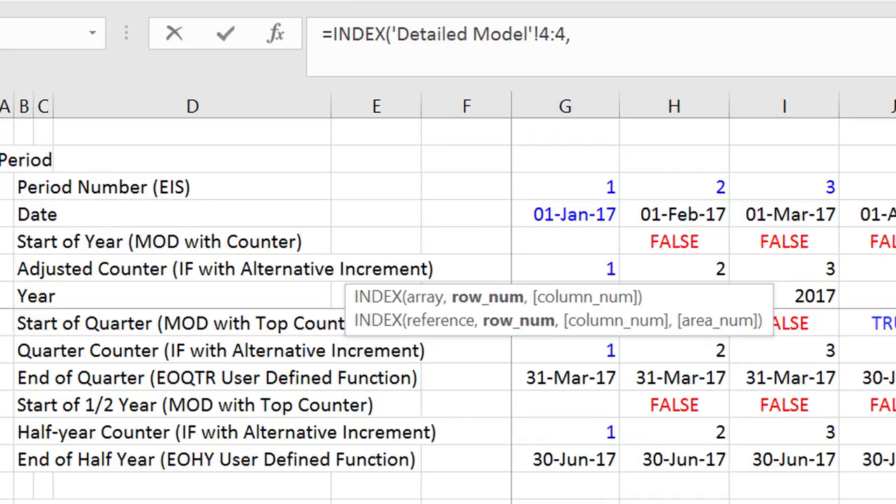
{"action": "key", "text": "ctrl+Page_Up"}
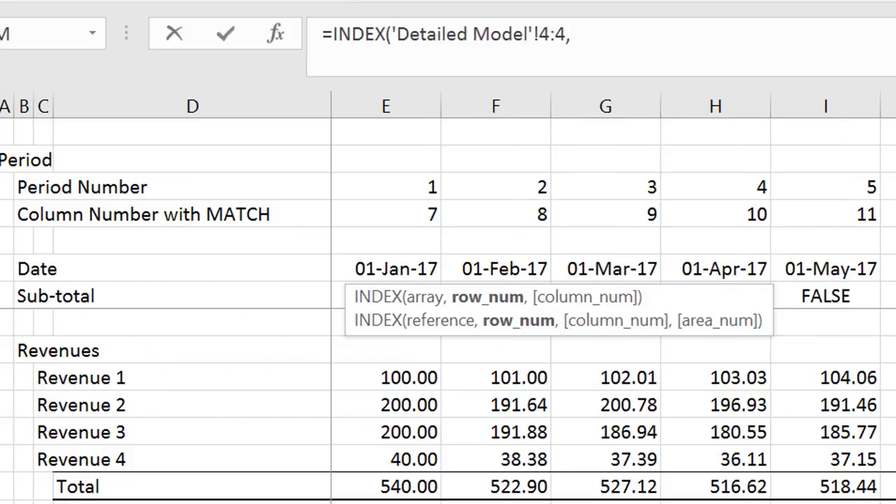
{"action": "key", "text": "ctrl+Page_Down"}
{"action": "key", "text": "ctrl+Page_Down"}
{"action": "key", "text": "Up"}
{"action": "key", "text": "Up"}
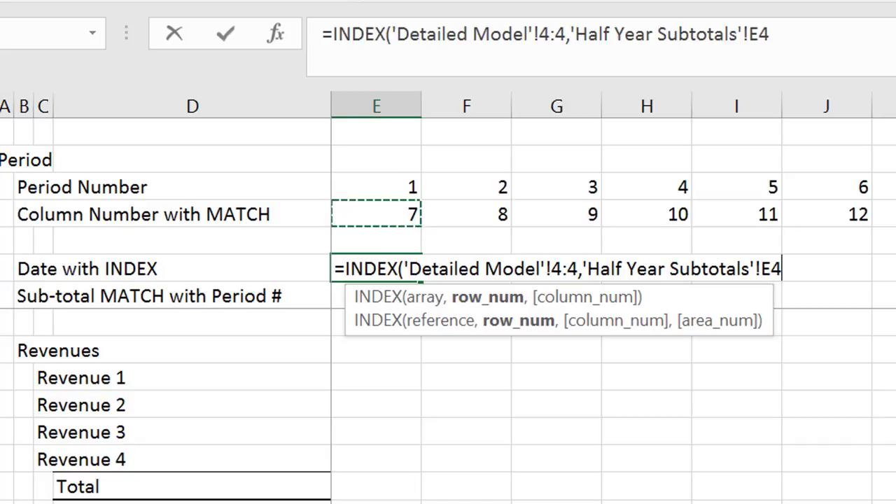
{"action": "key", "text": "Return"}
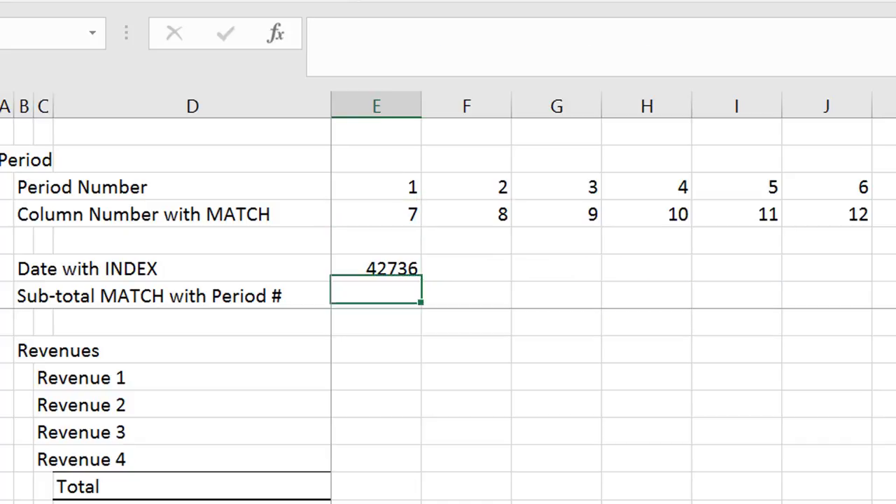
Format the INDEX result as a date so it shows 01-Jan-17
{"action": "left_click", "coordinate": [376, 269]}
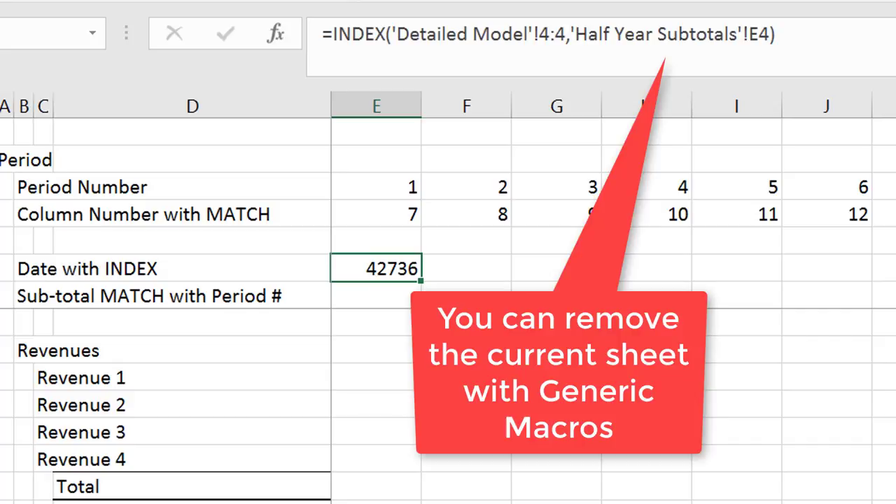
{"action": "key", "text": "ctrl+shift+3"}
{"action": "left_click", "coordinate": [466, 268]}
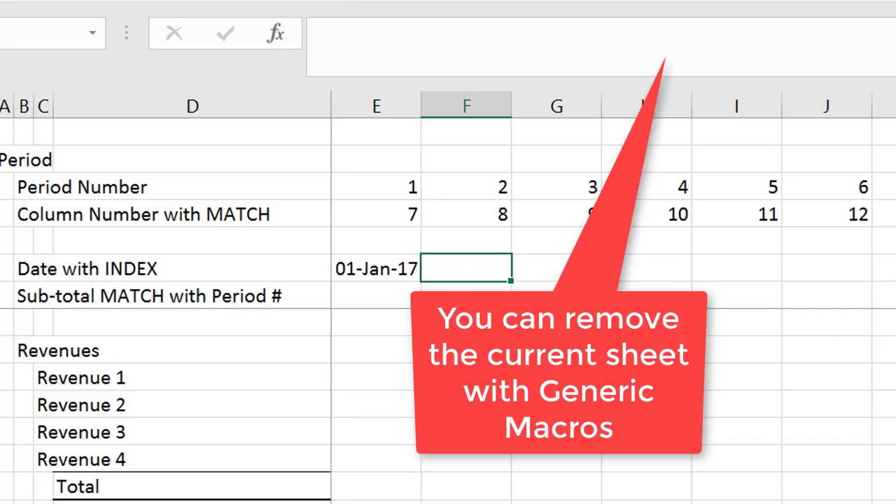
{"action": "left_click", "coordinate": [172, 268]}
{"action": "left_click", "coordinate": [376, 269]}
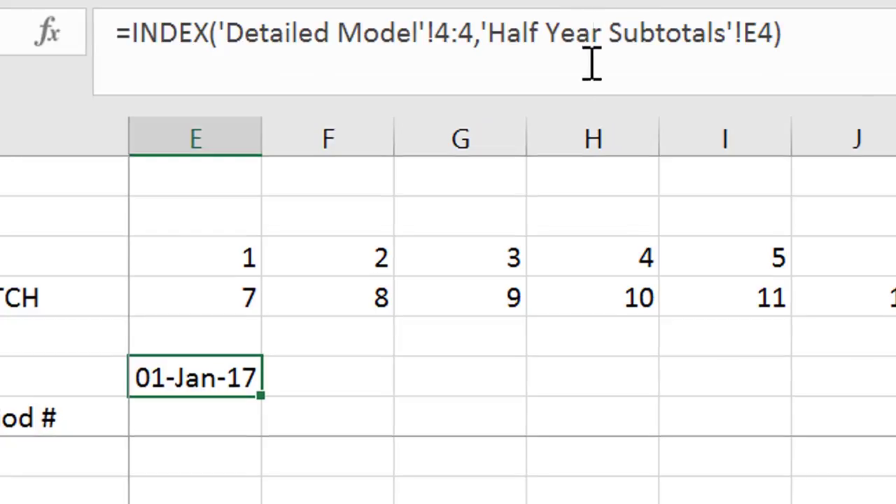
{"action": "left_click", "coordinate": [459, 497]}
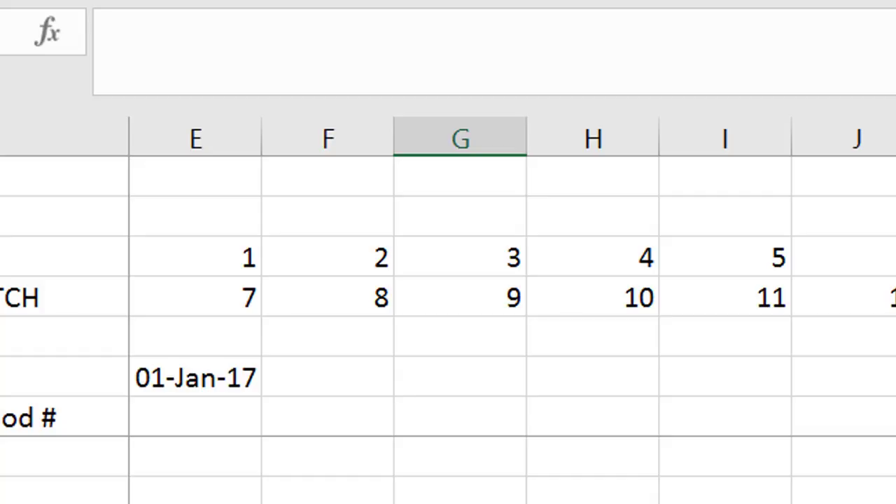
Apply Colouring Options' Remove Links to Same Sheet so the formula references plain E4
{"action": "key", "text": "ctrl+alt+c"}
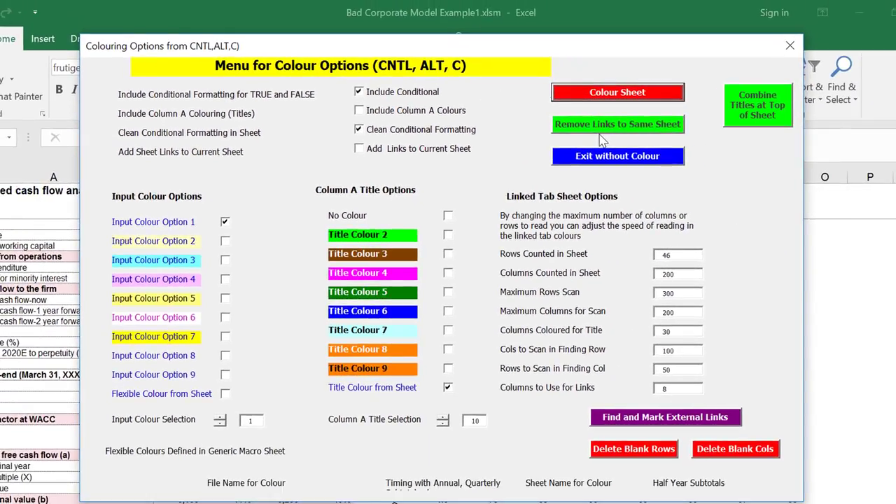
{"action": "left_click", "coordinate": [603, 132]}
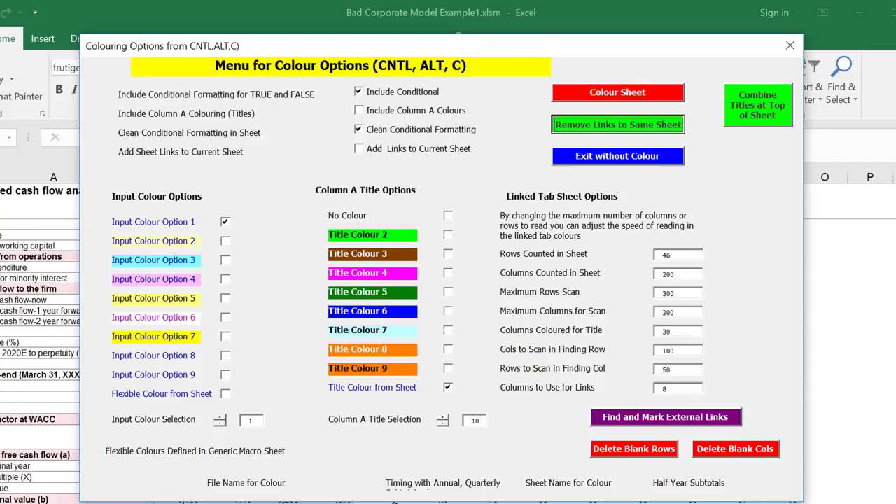
{"action": "key", "text": "F9"}
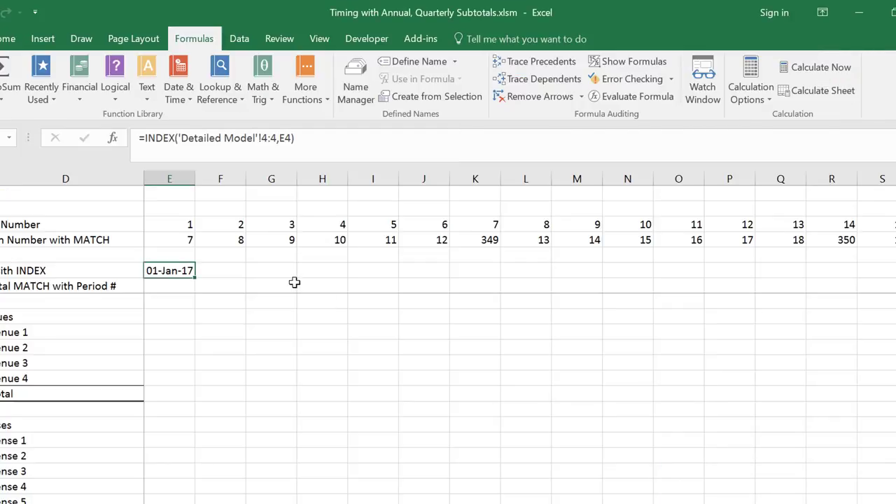
{"action": "key", "text": "Left"}
{"action": "key", "text": "Right"}
{"action": "key", "text": "F2"}
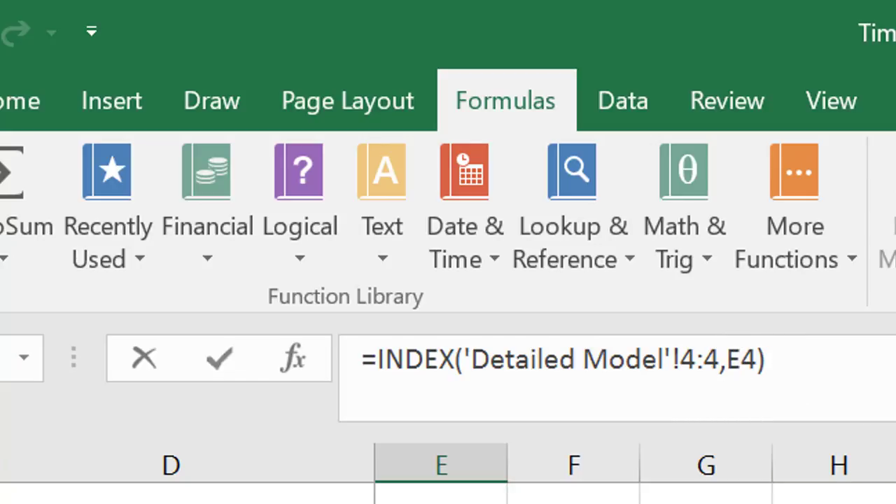
Widen every period column so dates 01-Jan-17 through 30-Jun-17 display fully
{"action": "key", "text": "Escape"}
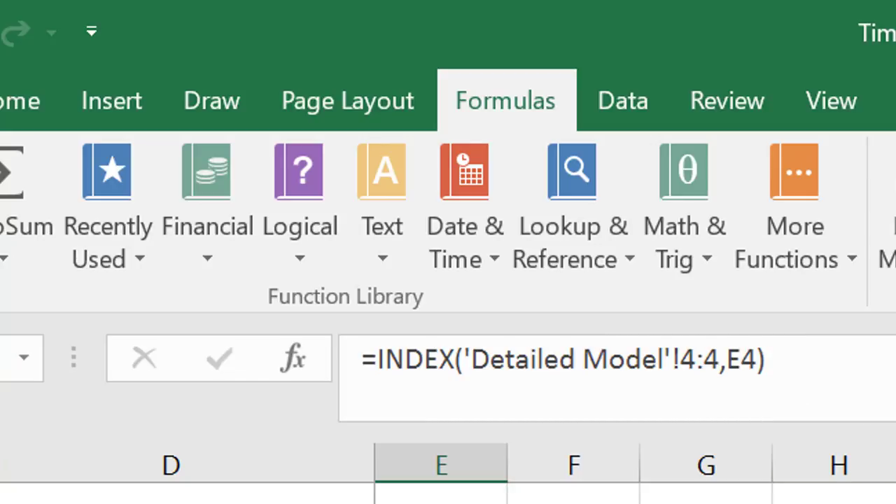
{"action": "key", "text": "Left"}
{"action": "key", "text": "Right"}
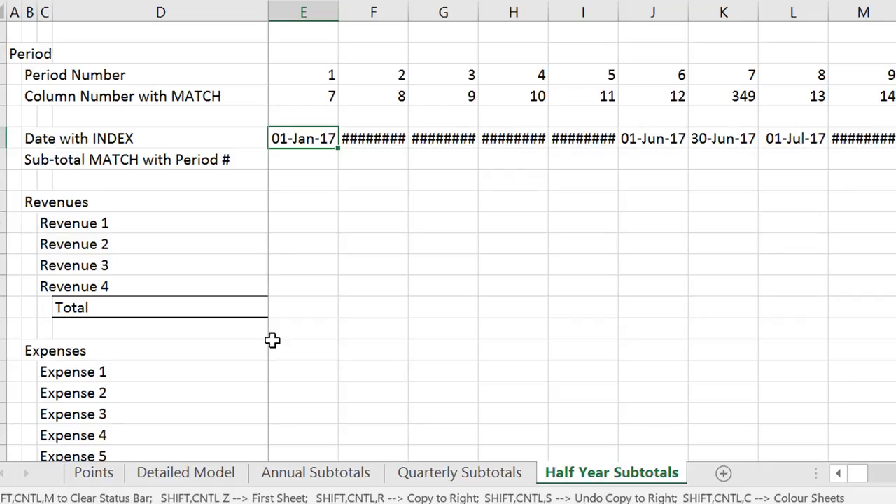
{"action": "key", "text": "ctrl+shift+Right"}
{"action": "key", "text": "ctrl+space"}
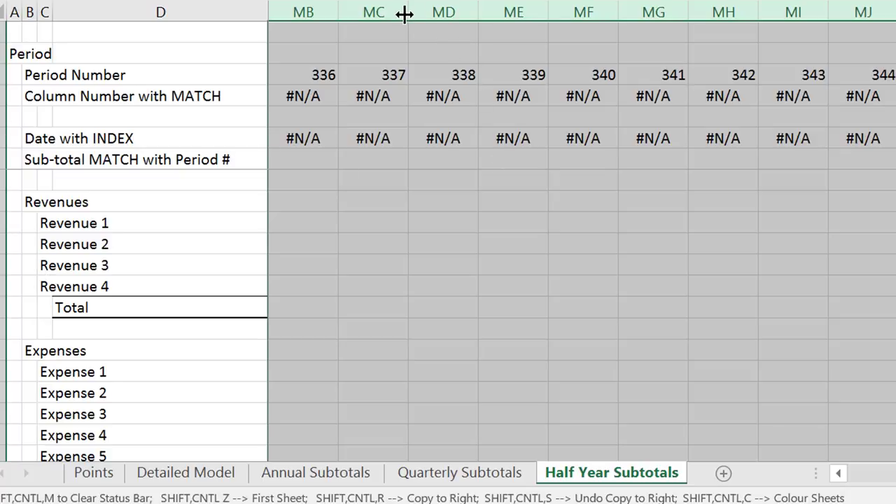
{"action": "mouse_move", "coordinate": [405, 14]}
{"action": "left_mouse_down"}
{"action": "mouse_move", "coordinate": [434, 20]}
{"action": "mouse_move", "coordinate": [399, 12]}
{"action": "mouse_move", "coordinate": [426, 12]}
{"action": "mouse_move", "coordinate": [418, 8]}
{"action": "left_mouse_up"}
{"action": "key", "text": "Right"}
{"action": "key", "text": "Right"}
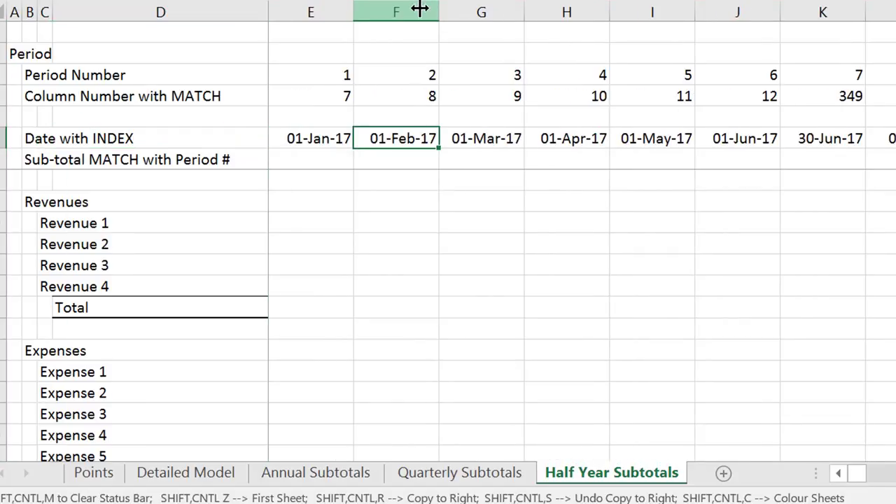
{"action": "key", "text": "Left"}
{"action": "key", "text": "Left"}
{"action": "key", "text": "Down"}
{"action": "key", "text": "Down"}
{"action": "key", "text": "Up"}
{"action": "key", "text": "Up"}
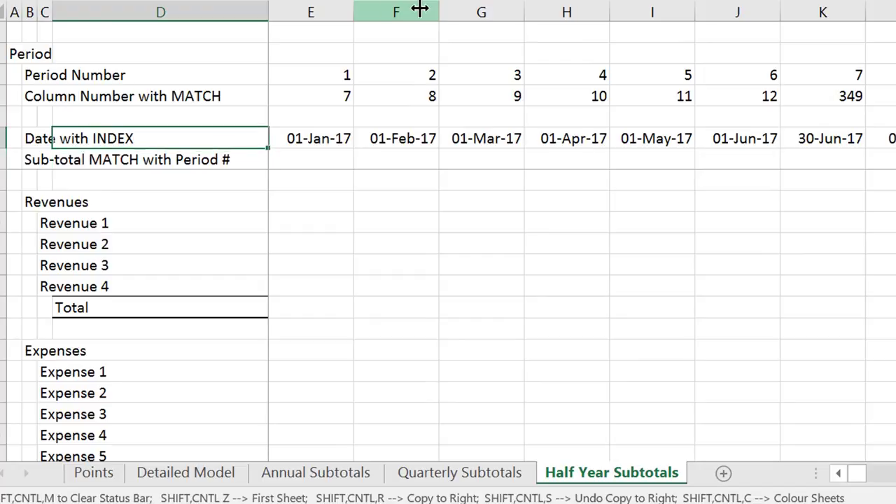
{"action": "key", "text": "Down"}
Enter =MATCH(E3,'Detailed Model'!$MK$12:$NY$12,0) in the first sub-total cell
{"action": "key", "text": "Right"}
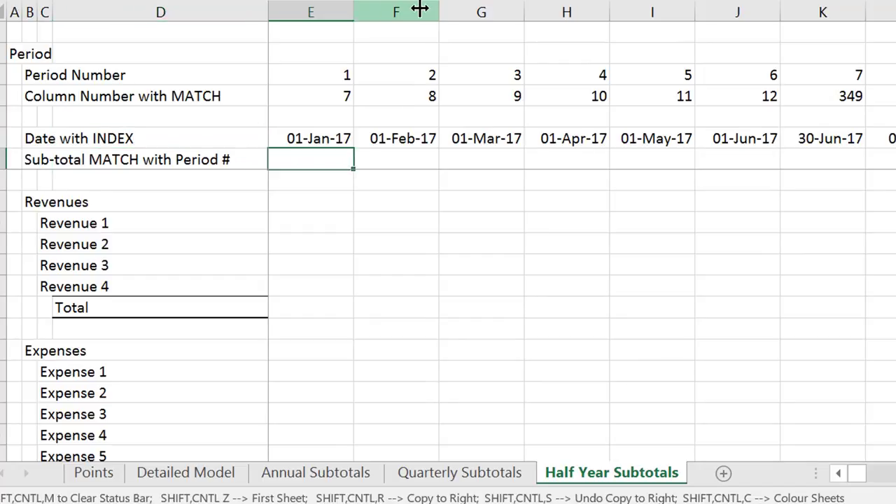
{"action": "key", "text": "Left"}
{"action": "key", "text": "Left"}
{"action": "key", "text": "Right"}
{"action": "key", "text": "Right"}
{"action": "key", "text": "Right"}
{"action": "key", "text": "Right"}
{"action": "key", "text": "Right"}
{"action": "key", "text": "Right"}
{"action": "key", "text": "Right"}
{"action": "key", "text": "Right"}
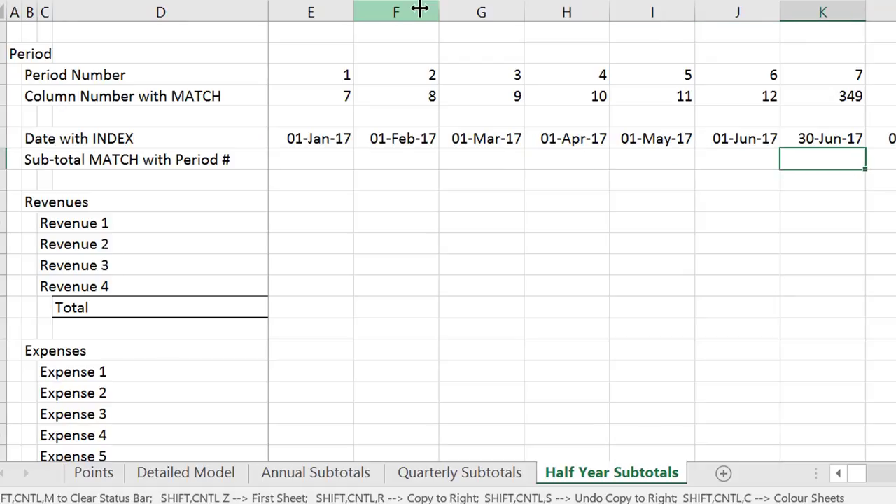
{"action": "key", "text": "Left"}
{"action": "key", "text": "Left"}
{"action": "key", "text": "Left"}
{"action": "key", "text": "Left"}
{"action": "key", "text": "Left"}
{"action": "key", "text": "Left"}
{"action": "key", "text": "Left"}
{"action": "key", "text": "Left"}
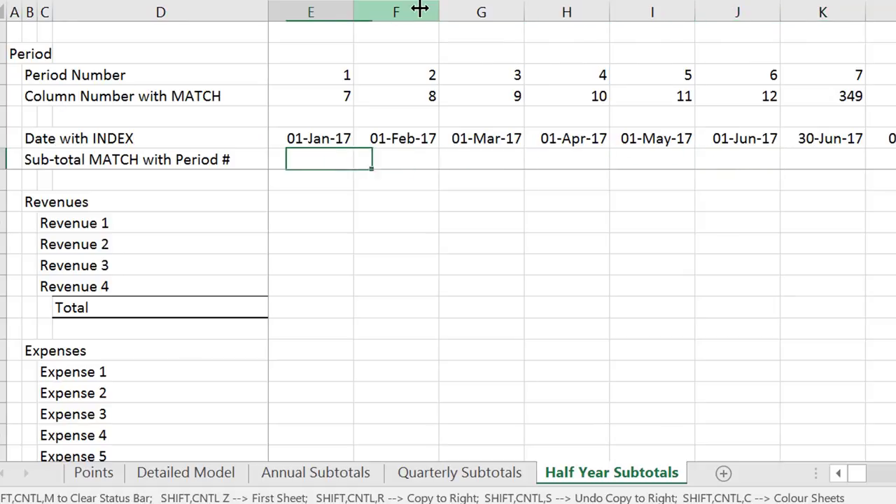
{"action": "key", "text": "Right"}
{"action": "key", "text": "Right"}
{"action": "type", "text": "=ma"}
{"action": "key", "text": "Tab"}
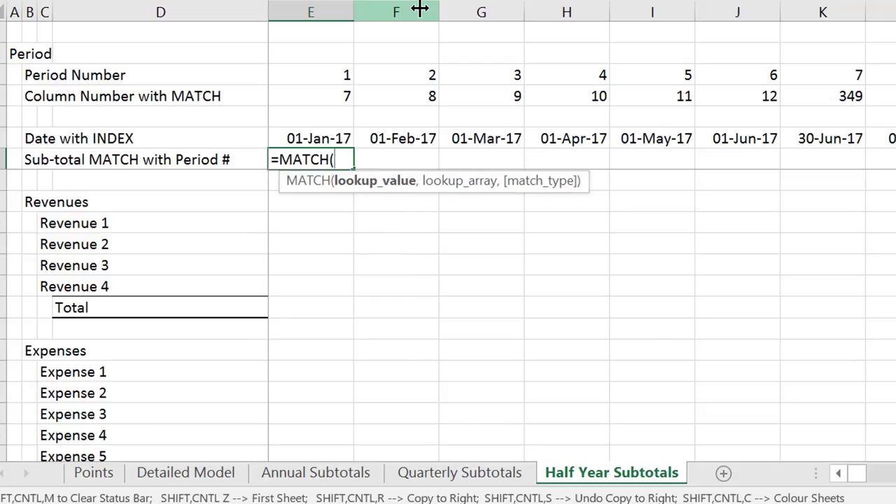
{"action": "key", "text": "Up"}
{"action": "key", "text": "Up"}
{"action": "key", "text": "Up"}
{"action": "key", "text": "Up"}
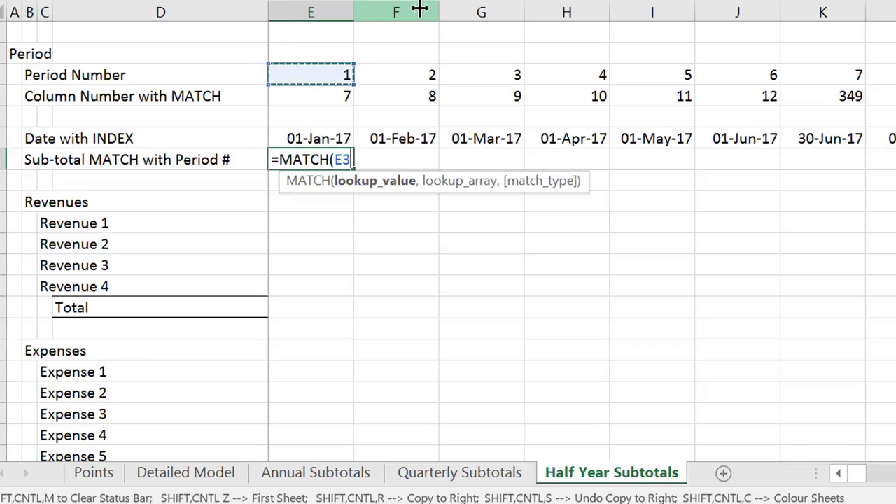
{"action": "type", "text": ","}
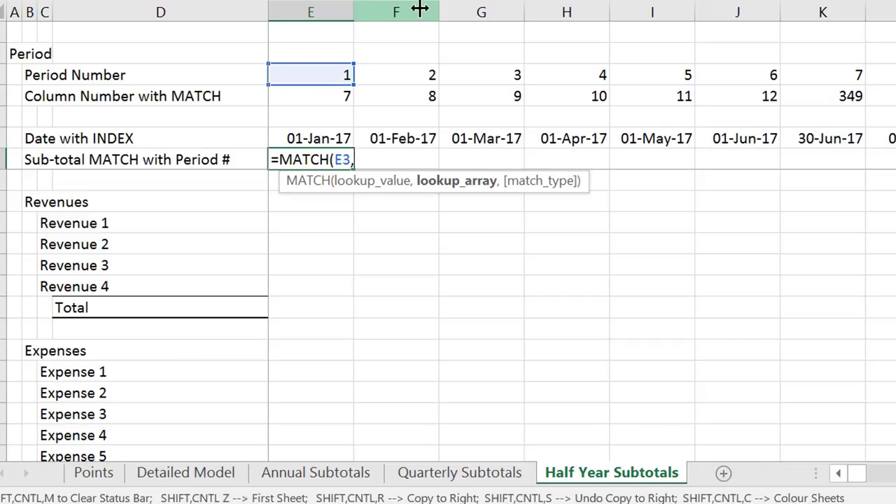
{"action": "key", "text": "ctrl+Page_Up"}
{"action": "key", "text": "ctrl+Page_Up"}
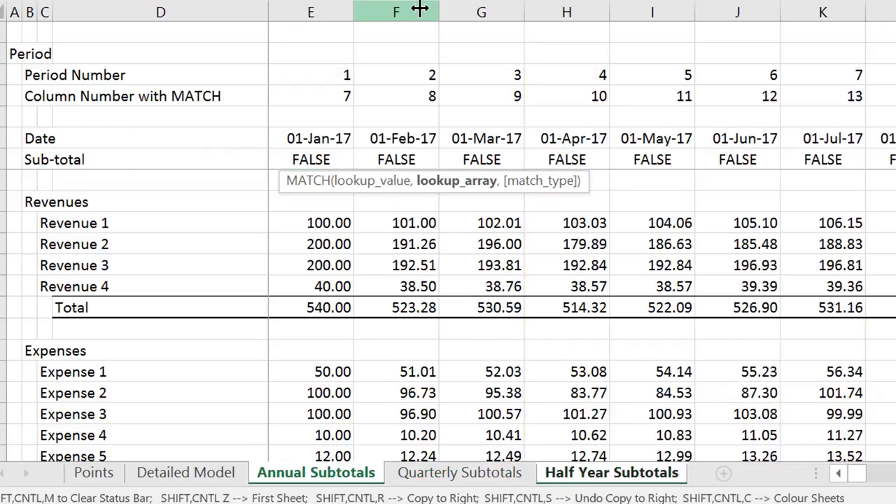
{"action": "key", "text": "ctrl+Page_Up"}
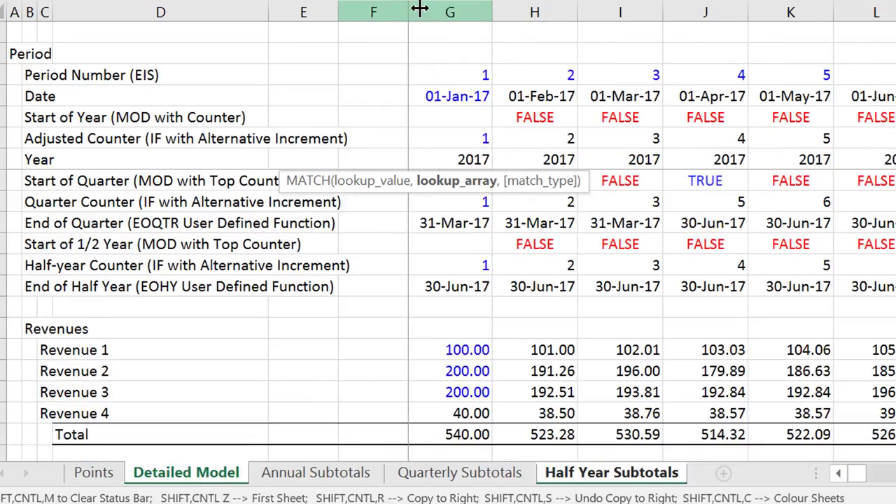
{"action": "key", "text": "Down"}
{"action": "key", "text": "Down"}
{"action": "key", "text": "ctrl+Right"}
{"action": "key", "text": "Right"}
{"action": "key", "text": "ctrl+Right"}
{"action": "key", "text": "Right"}
{"action": "key", "text": "Right"}
{"action": "key", "text": "Right"}
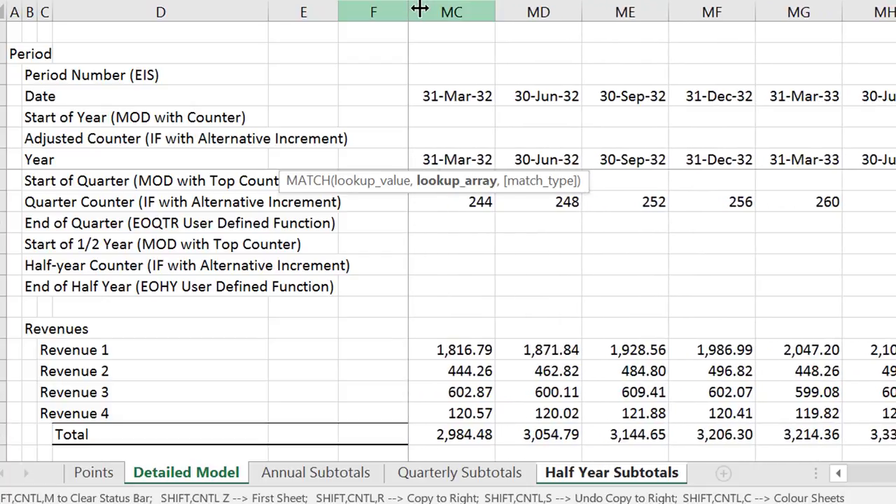
{"action": "key", "text": "Right"}
{"action": "key", "text": "Right"}
{"action": "key", "text": "Right"}
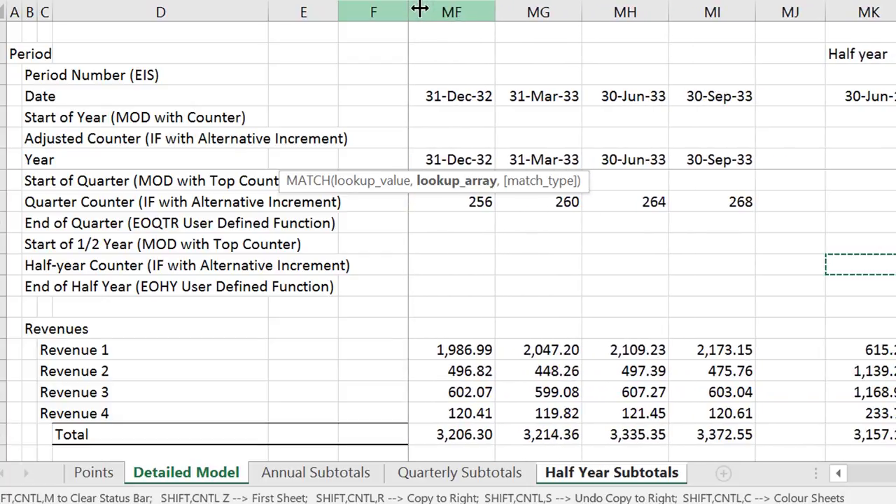
{"action": "key", "text": "ctrl+shift+Right"}
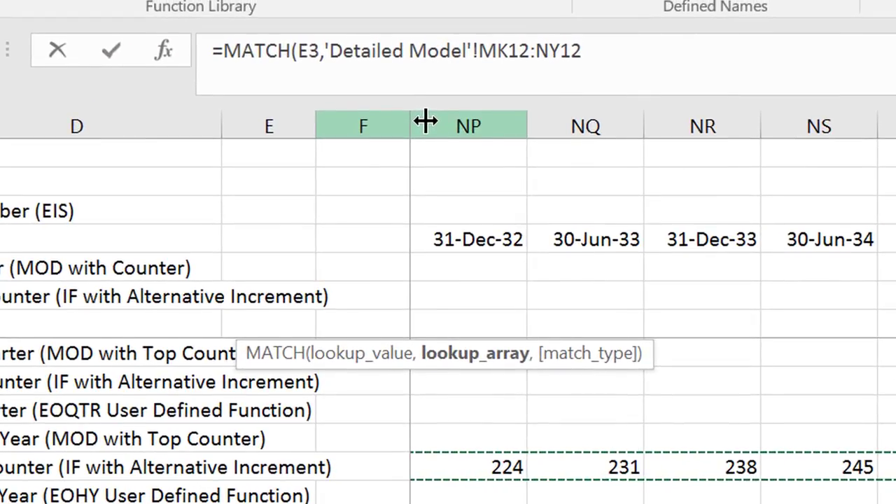
{"action": "key", "text": "F4"}
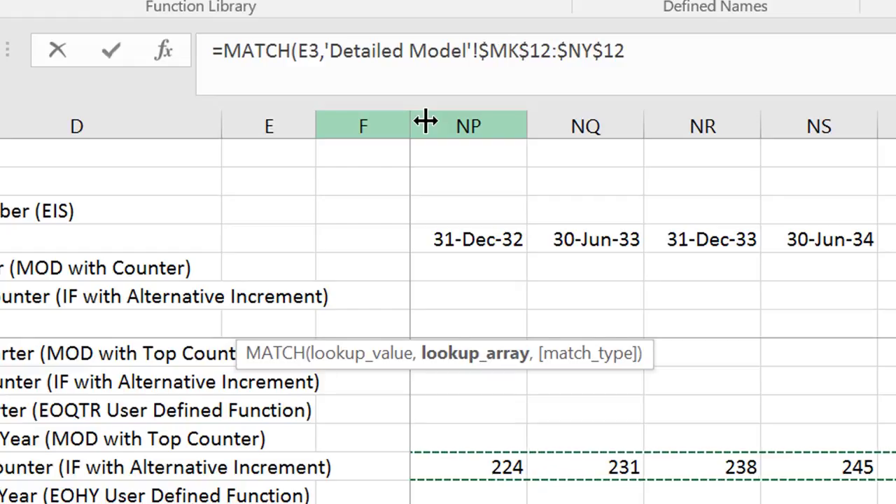
{"action": "type", "text": ",0"}
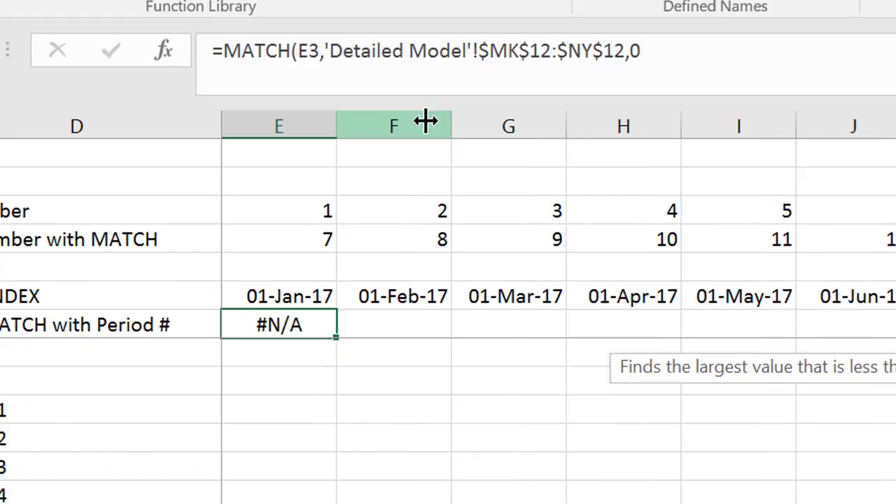
{"action": "key", "text": "Return"}
Copy the MATCH formula across the sub-total row and check its results
{"action": "key", "text": "Up"}
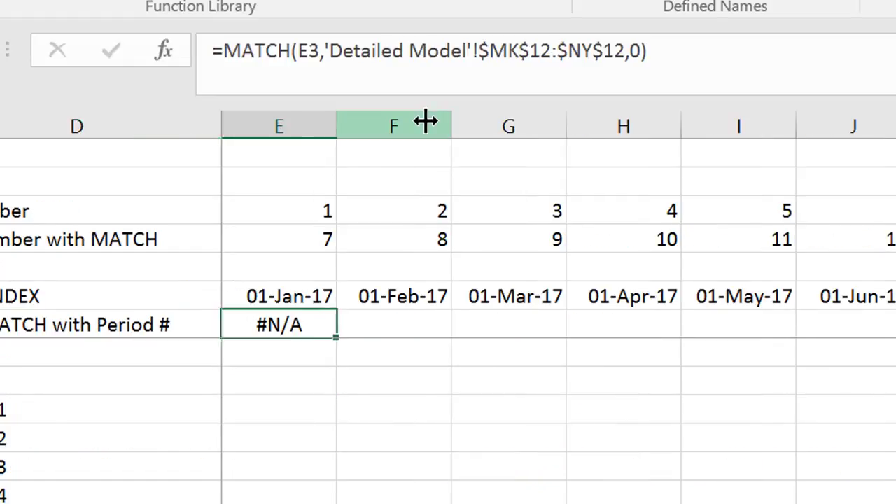
{"action": "key", "text": "ctrl+shift+Right"}
{"action": "key", "text": "ctrl+r"}
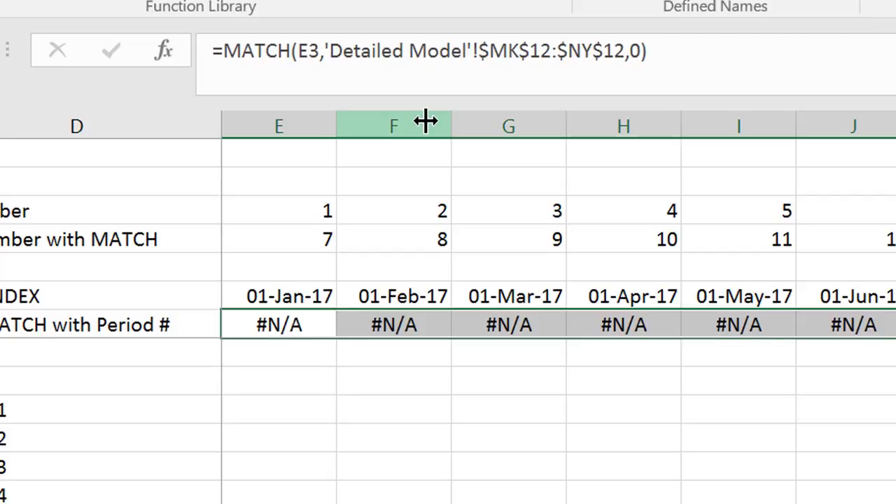
{"action": "key", "text": "Left"}
{"action": "key", "text": "Right"}
{"action": "key", "text": "Right"}
{"action": "key", "text": "Left"}
{"action": "key", "text": "Right"}
{"action": "key", "text": "Right"}
{"action": "key", "text": "Right"}
{"action": "key", "text": "Right"}
{"action": "key", "text": "Right"}
{"action": "key", "text": "Right"}
{"action": "key", "text": "Right"}
{"action": "key", "text": "Right"}
{"action": "key", "text": "Right"}
{"action": "key", "text": "Right"}
{"action": "key", "text": "Right"}
{"action": "key", "text": "Right"}
{"action": "key", "text": "Right"}
{"action": "key", "text": "Right"}
{"action": "key", "text": "Right"}
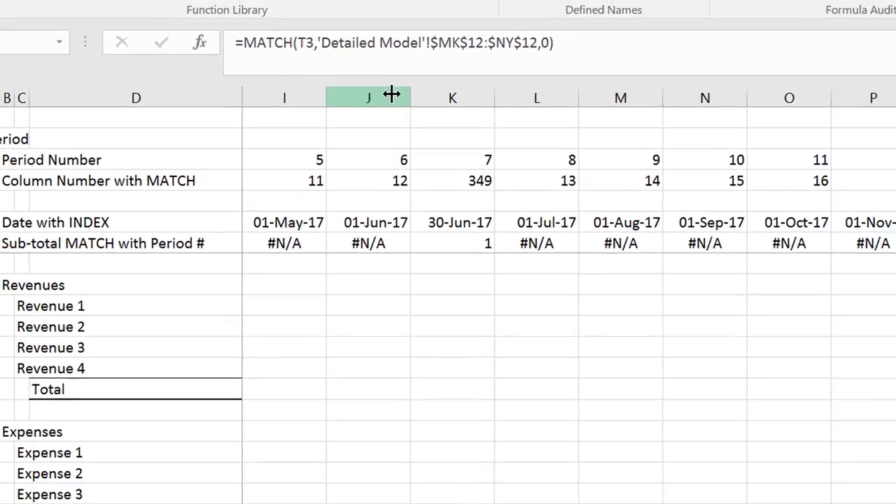
{"action": "key", "text": "Left"}
{"action": "key", "text": "Left"}
{"action": "key", "text": "Left"}
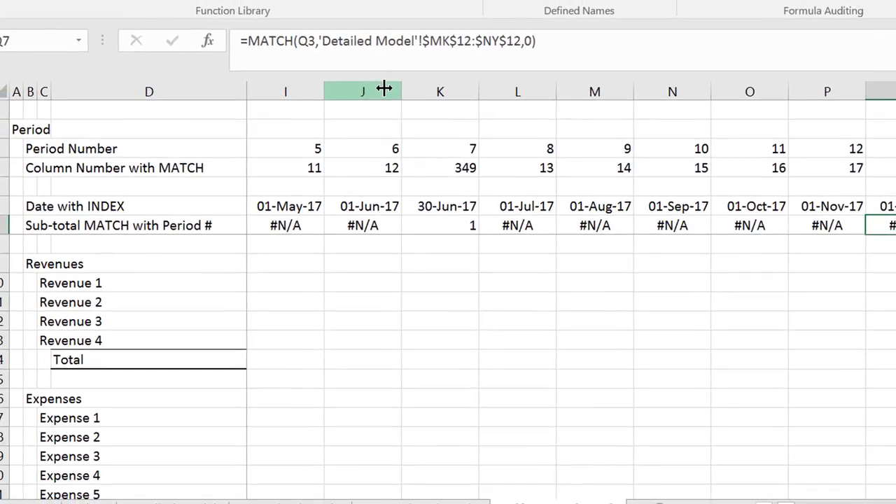
{"action": "key", "text": "ctrl+Left"}
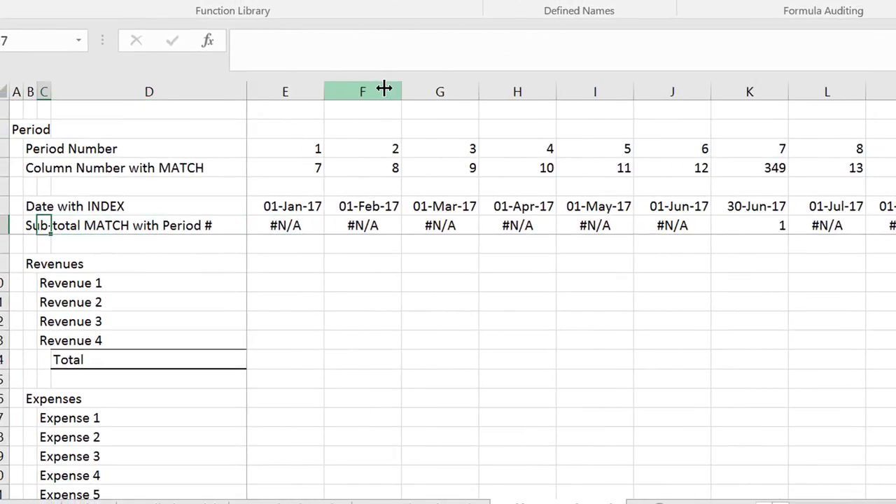
Wrap the MATCH in IF(ISNA(...),FALSE,TRUE) to return a TRUE/FALSE flag
{"action": "key", "text": "F2"}
{"action": "key", "text": "Left"}
{"action": "key", "text": "Left"}
{"action": "key", "text": "Left"}
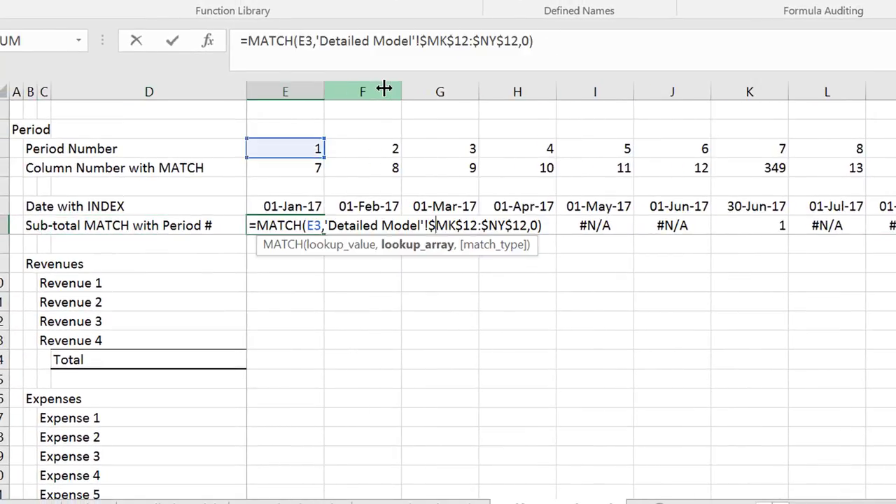
{"action": "key", "text": "Left"}
{"action": "key", "text": "Left"}
{"action": "key", "text": "Left"}
{"action": "key", "text": "Left"}
{"action": "key", "text": "Left"}
{"action": "key", "text": "Left"}
{"action": "key", "text": "Left"}
{"action": "key", "text": "Left"}
{"action": "key", "text": "Left"}
{"action": "key", "text": "Left"}
{"action": "key", "text": "Left"}
{"action": "key", "text": "Left"}
{"action": "key", "text": "Left"}
{"action": "key", "text": "Left"}
{"action": "key", "text": "Left"}
{"action": "key", "text": "Left"}
{"action": "key", "text": "Left"}
{"action": "key", "text": "Left"}
{"action": "key", "text": "Left"}
{"action": "key", "text": "Left"}
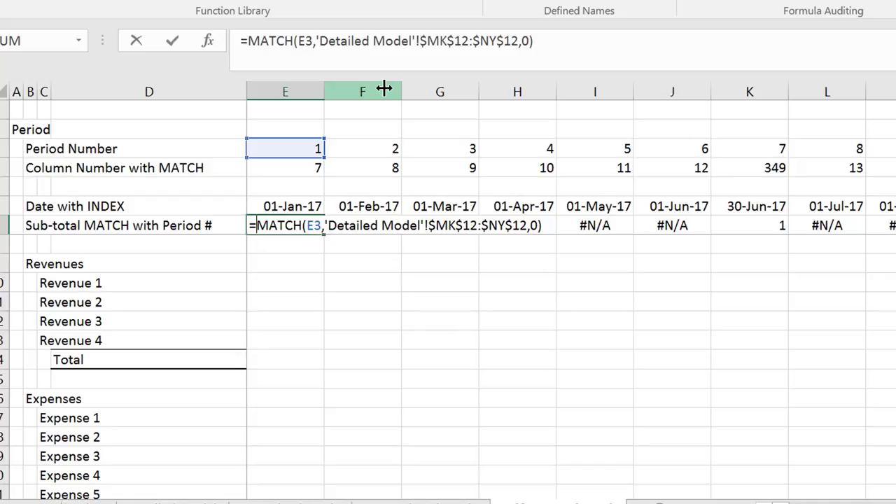
{"action": "type", "text": "if(isn"}
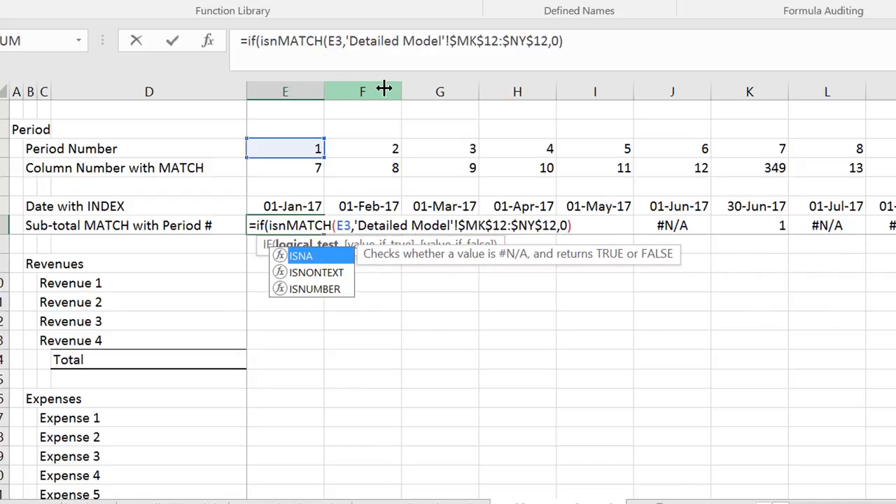
{"action": "key", "text": "Tab"}
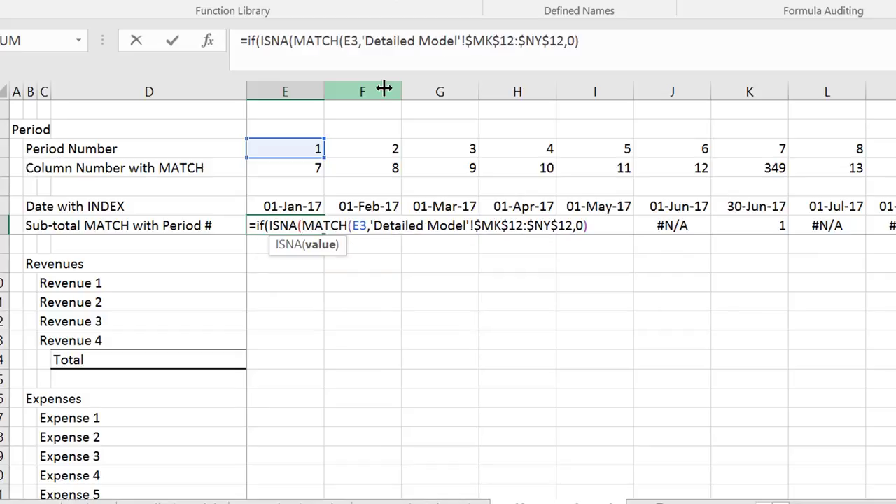
{"action": "left_click", "coordinate": [598, 41]}
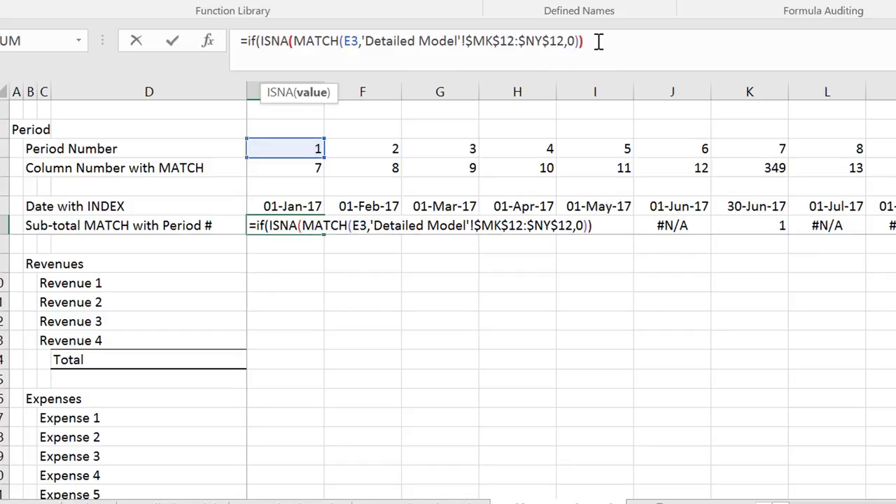
{"action": "type", "text": ",fale"}
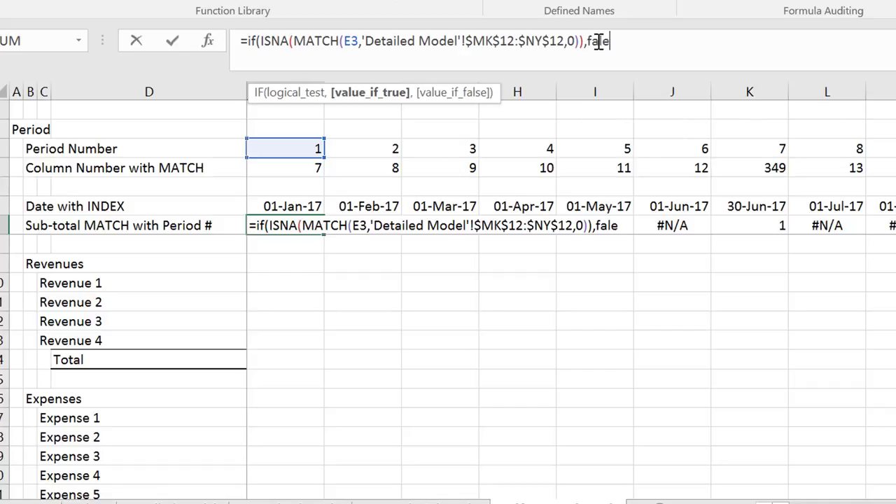
{"action": "key", "text": "BackSpace"}
{"action": "key", "text": "BackSpace"}
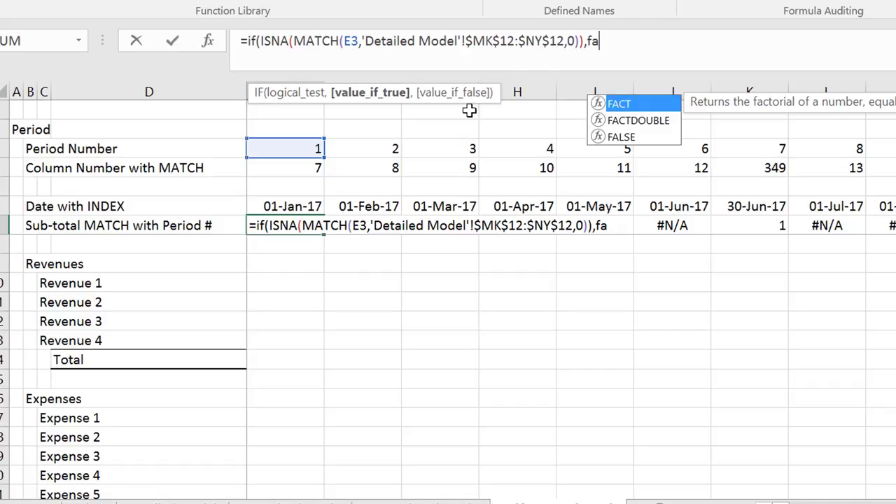
{"action": "type", "text": "ls,"}
{"action": "key", "text": "BackSpace"}
{"action": "type", "text": "e"}
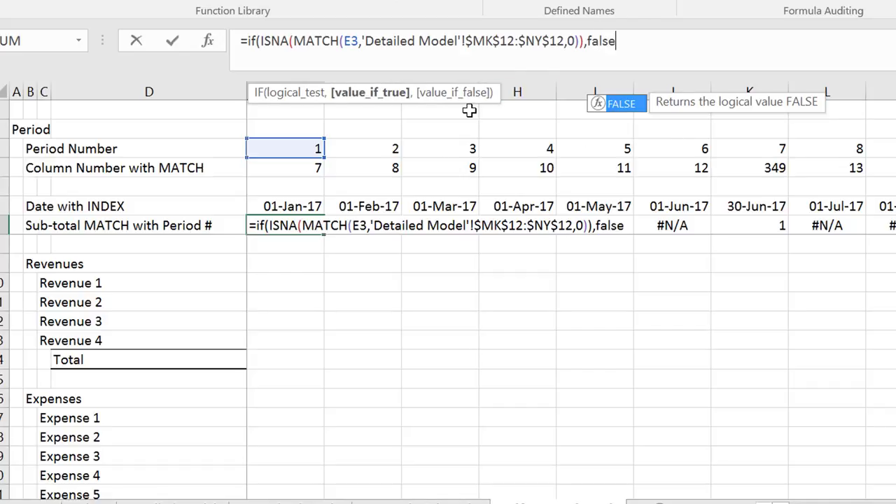
{"action": "type", "text": ",true)"}
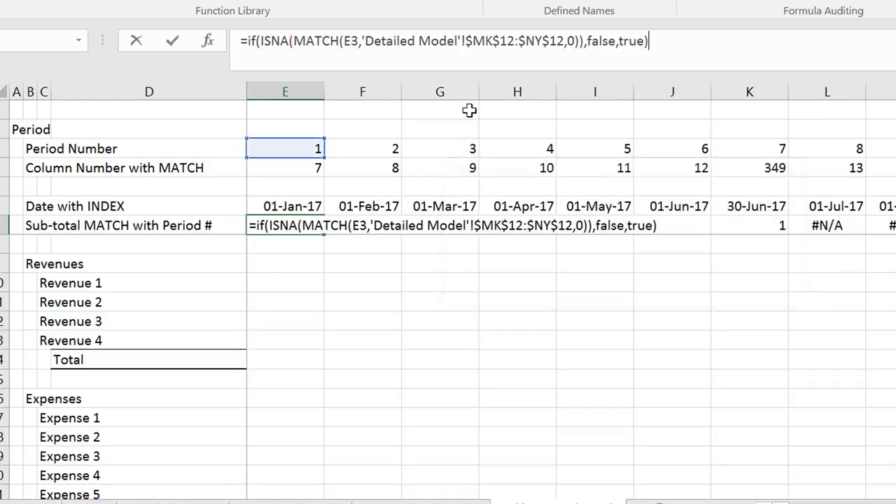
{"action": "key", "text": "Return"}
Fill the flag formula across the row, giving TRUE at 30-Jun-17 and FALSE elsewhere
{"action": "key", "text": "Up"}
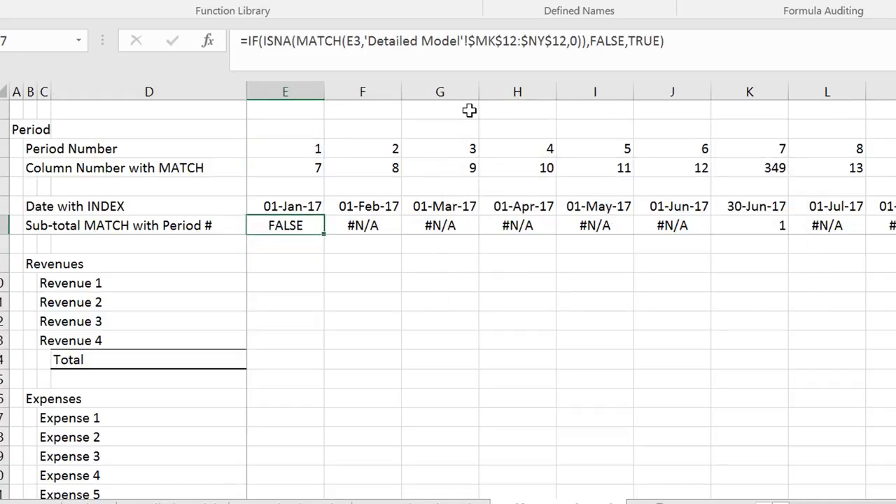
{"action": "key", "text": "ctrl+shift+Right"}
{"action": "key", "text": "ctrl+r"}
{"action": "key", "text": "Right"}
{"action": "key", "text": "Right"}
{"action": "key", "text": "Right"}
{"action": "key", "text": "Right"}
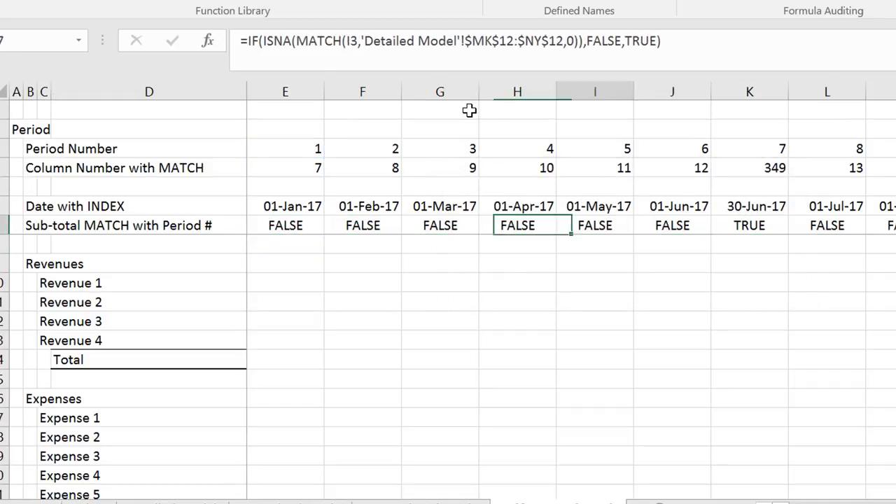
{"action": "key", "text": "Right"}
{"action": "key", "text": "Right"}
{"action": "key", "text": "Right"}
{"action": "key", "text": "Right"}
{"action": "key", "text": "Right"}
{"action": "key", "text": "Right"}
{"action": "key", "text": "Right"}
{"action": "key", "text": "Right"}
{"action": "key", "text": "Right"}
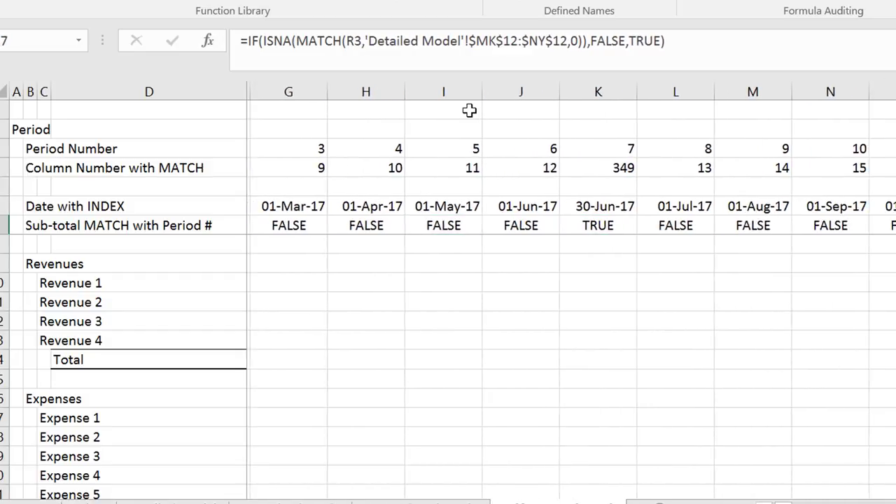
{"action": "key", "text": "Left"}
{"action": "key", "text": "Left"}
{"action": "key", "text": "Left"}
{"action": "key", "text": "Left"}
{"action": "key", "text": "Left"}
{"action": "key", "text": "Left"}
{"action": "key", "text": "Left"}
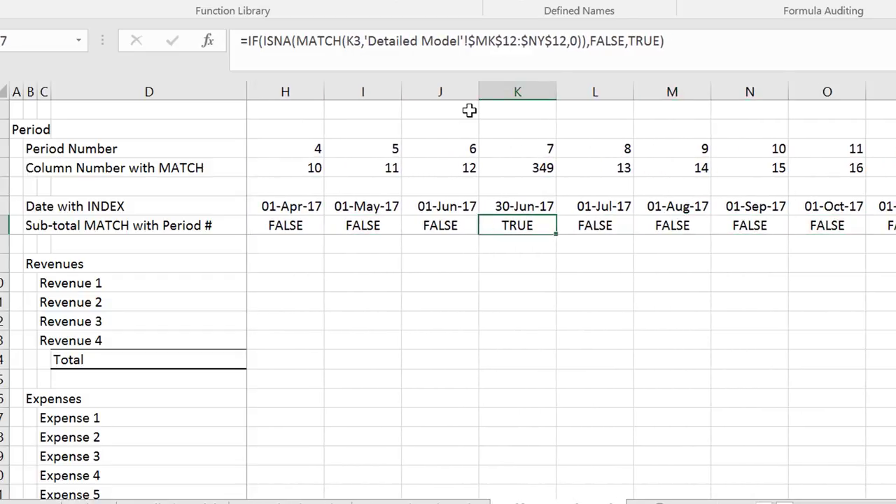
{"action": "key", "text": "Left"}
{"action": "key", "text": "Left"}
{"action": "key", "text": "Left"}
{"action": "key", "text": "Left"}
{"action": "key", "text": "Left"}
{"action": "key", "text": "Left"}
{"action": "key", "text": "Left"}
{"action": "key", "text": "Left"}
{"action": "key", "text": "Left"}
Enter =INDEX('Detailed Model'!16:16,'Half Year Subtotals'!E$4) in the Revenue 1 cell
{"action": "key", "text": "Down"}
{"action": "key", "text": "Down"}
{"action": "key", "text": "Down"}
{"action": "key", "text": "Down"}
{"action": "key", "text": "Right"}
{"action": "key", "text": "Right"}
{"action": "key", "text": "Right"}
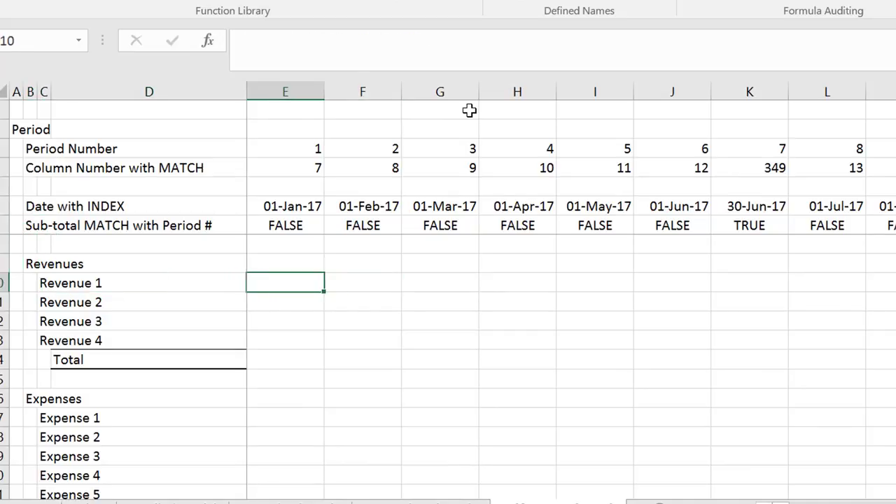
{"action": "key", "text": "Up"}
{"action": "key", "text": "Up"}
{"action": "key", "text": "Up"}
{"action": "key", "text": "Up"}
{"action": "key", "text": "Up"}
{"action": "key", "text": "Up"}
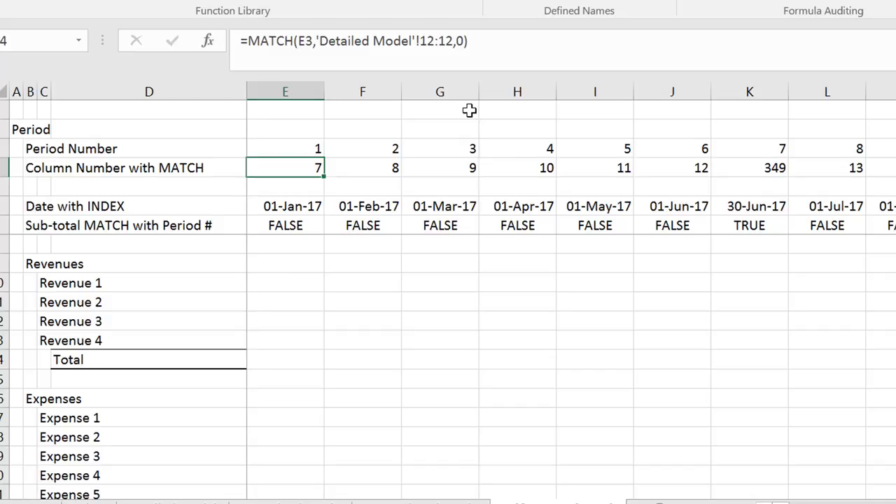
{"action": "key", "text": "Down"}
{"action": "key", "text": "Down"}
{"action": "key", "text": "Down"}
{"action": "key", "text": "Down"}
{"action": "key", "text": "Down"}
{"action": "key", "text": "Down"}
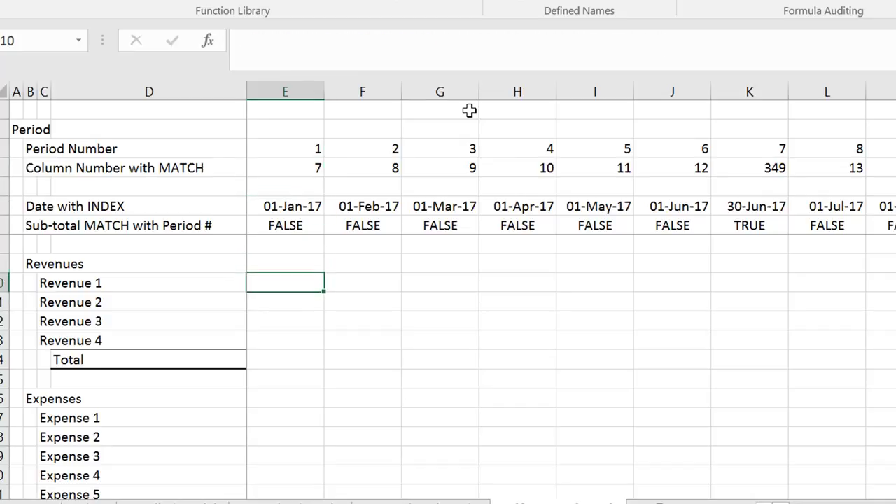
{"action": "type", "text": "in"}
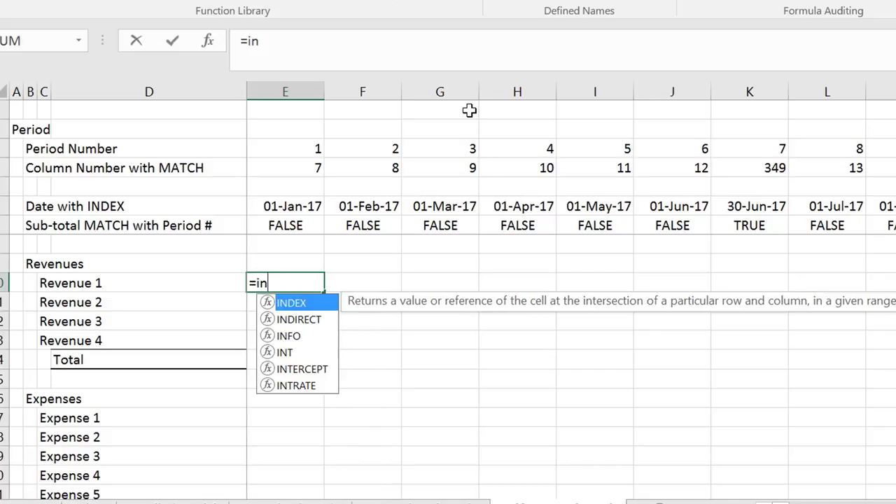
{"action": "key", "text": "Tab"}
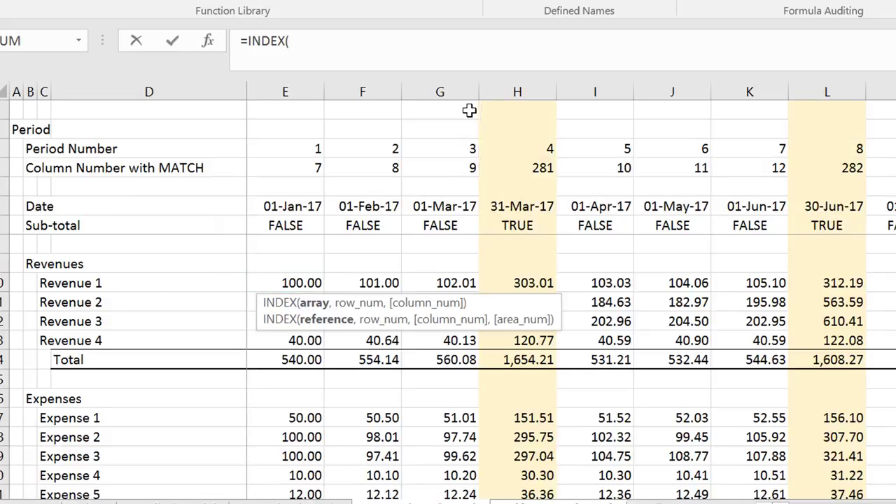
{"action": "key", "text": "ctrl+Page_Up"}
{"action": "key", "text": "ctrl+Page_Up"}
{"action": "key", "text": "ctrl+Page_Up"}
{"action": "key", "text": "ctrl+Page_Up"}
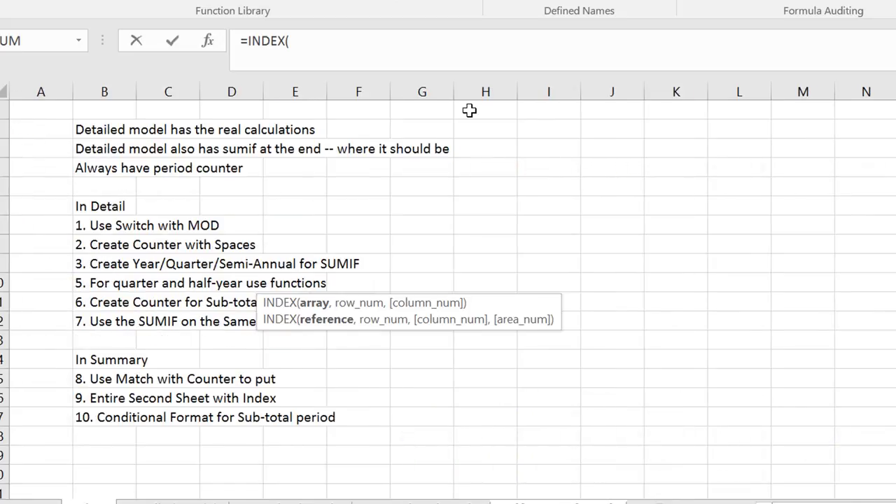
{"action": "key", "text": "ctrl+Page_Down"}
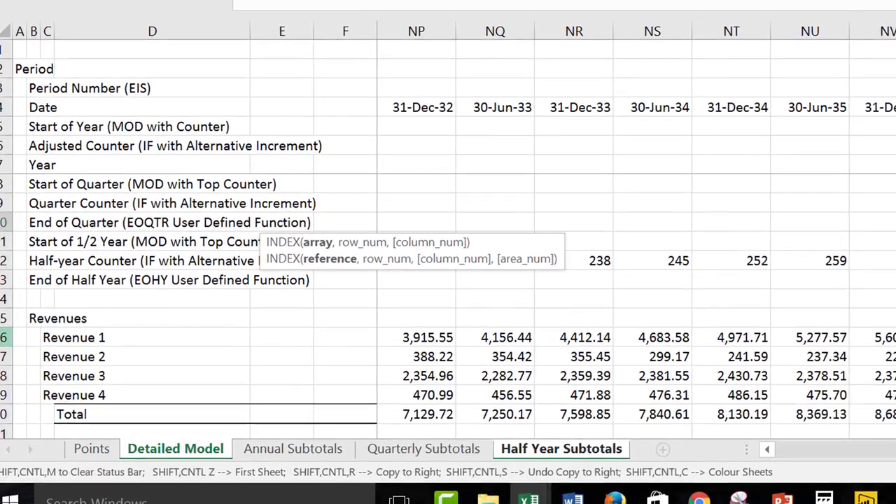
{"action": "left_click", "coordinate": [4, 337]}
{"action": "type", "text": ","}
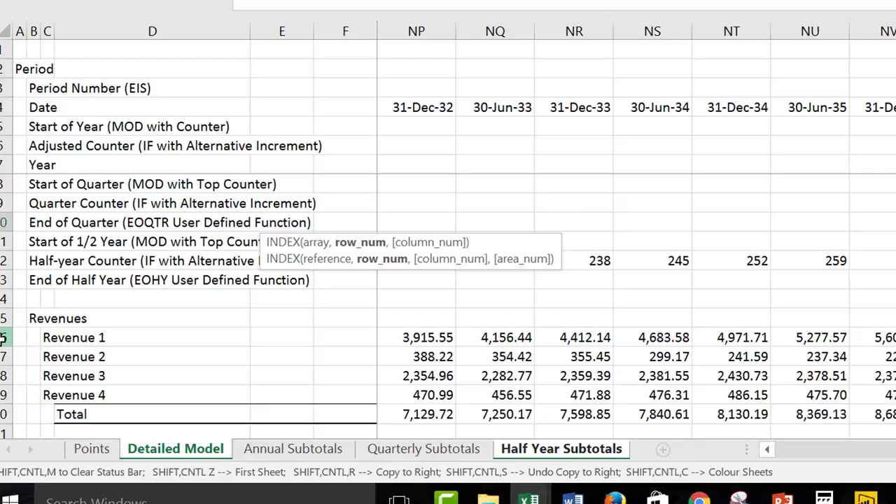
{"action": "key", "text": "ctrl+Page_Down"}
{"action": "key", "text": "ctrl+Page_Down"}
{"action": "key", "text": "ctrl+Page_Down"}
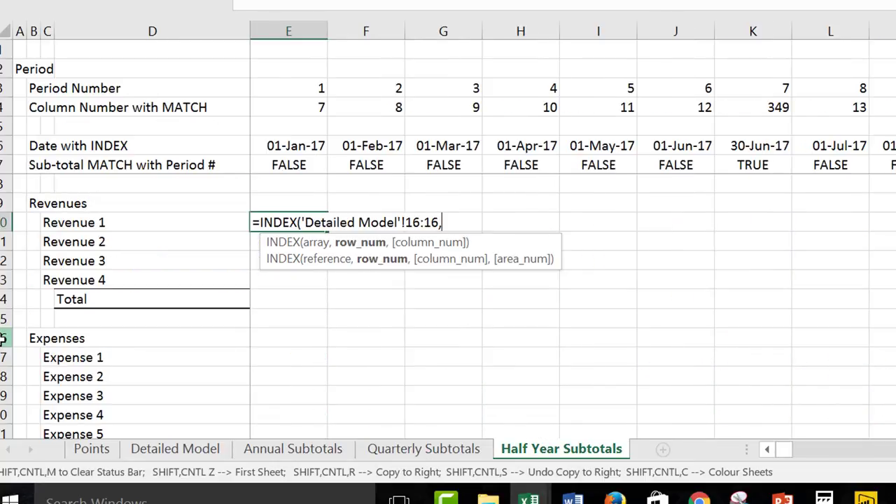
{"action": "key", "text": "Up"}
{"action": "key", "text": "Up"}
{"action": "key", "text": "Up"}
{"action": "key", "text": "Up"}
{"action": "key", "text": "Up"}
{"action": "key", "text": "Up"}
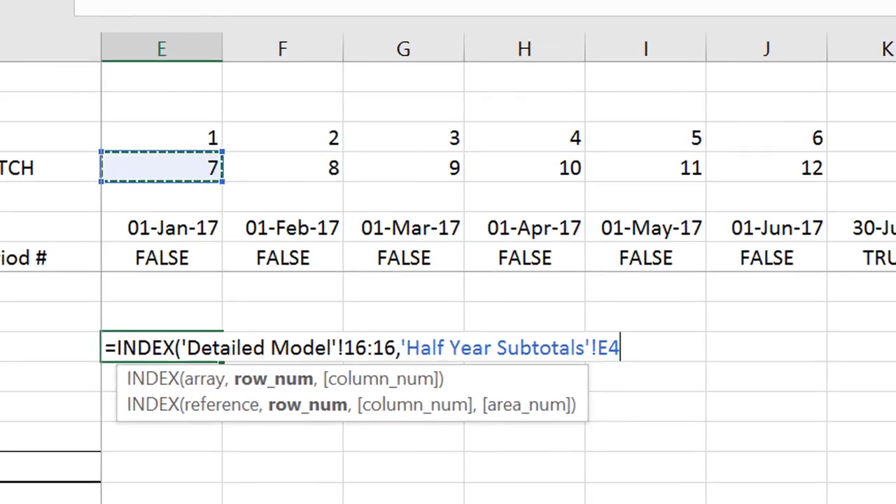
{"action": "key", "text": "F4"}
{"action": "key", "text": "F4"}
{"action": "key", "text": "Return"}
Fill the INDEX formula across Revenue 1 and down to Total, with two decimals
{"action": "left_click", "coordinate": [161, 347]}
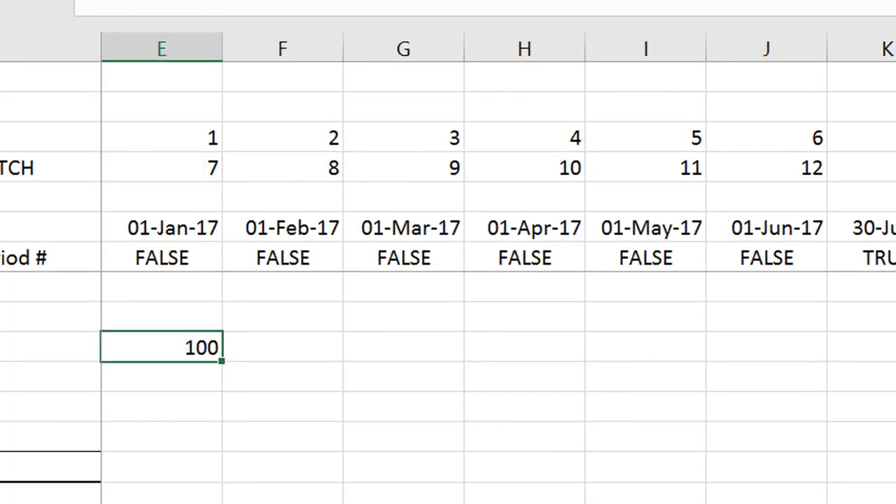
{"action": "key", "text": "ctrl+shift+Right"}
{"action": "key", "text": "ctrl+r"}
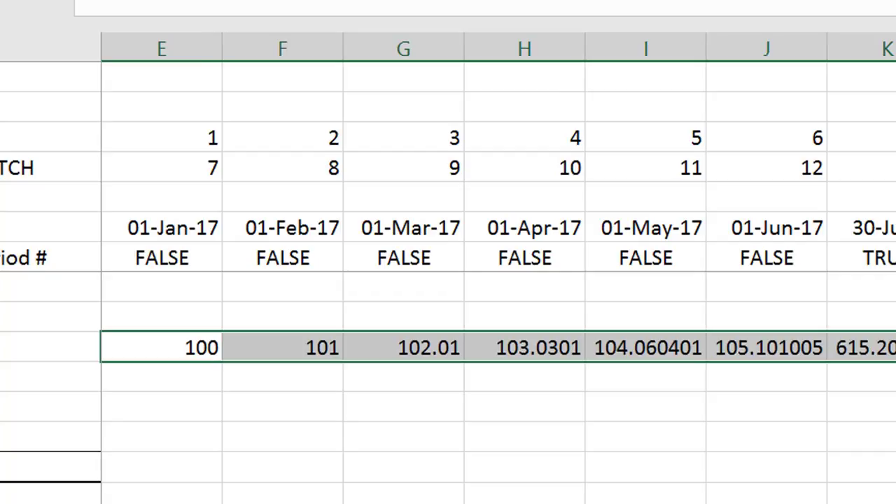
{"action": "key", "text": "ctrl+shift+1"}
{"action": "key", "text": "shift+Down"}
{"action": "key", "text": "shift+Down"}
{"action": "key", "text": "shift+Down"}
{"action": "key", "text": "shift+Down"}
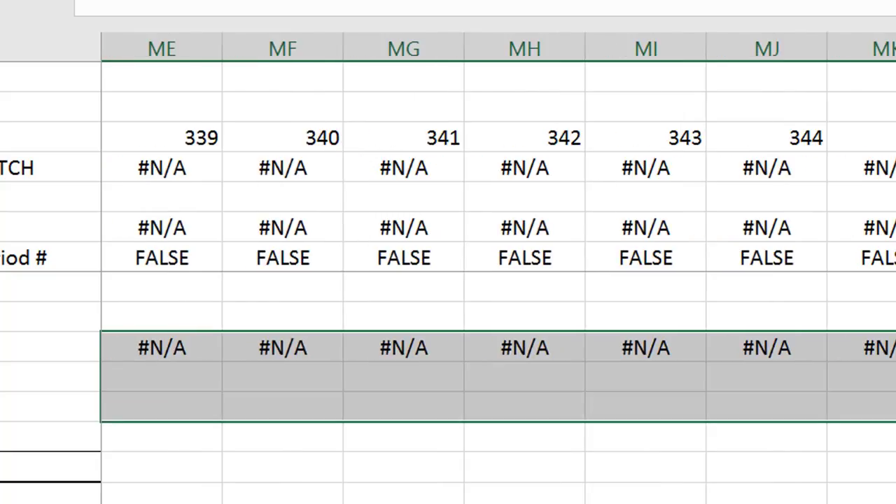
{"action": "key", "text": "ctrl+d"}
Review the revenue and Total values (totalling 540.00) and copy the Revenue 1 formula
{"action": "key", "text": "Down"}
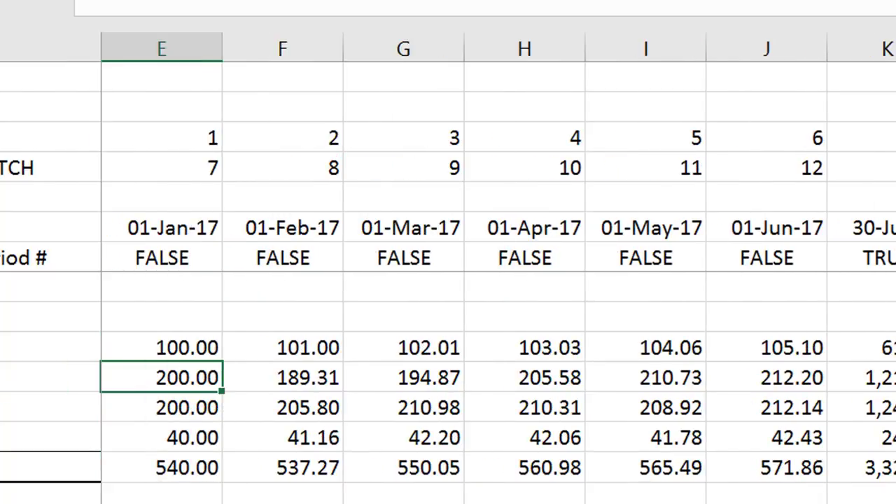
{"action": "key", "text": "Right"}
{"action": "key", "text": "Right"}
{"action": "key", "text": "Right"}
{"action": "key", "text": "Right"}
{"action": "key", "text": "Right"}
{"action": "key", "text": "Right"}
{"action": "key", "text": "Up"}
{"action": "key", "text": "Down"}
{"action": "key", "text": "Down"}
{"action": "key", "text": "Down"}
{"action": "key", "text": "Down"}
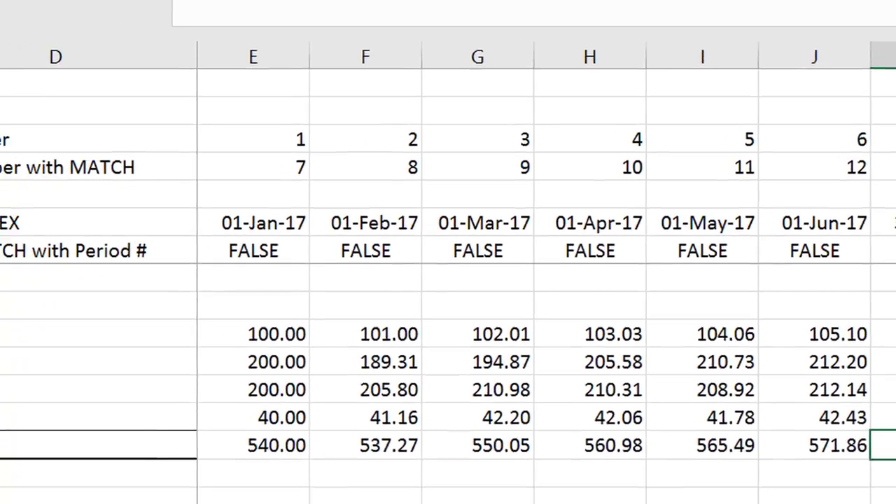
{"action": "key", "text": "Left"}
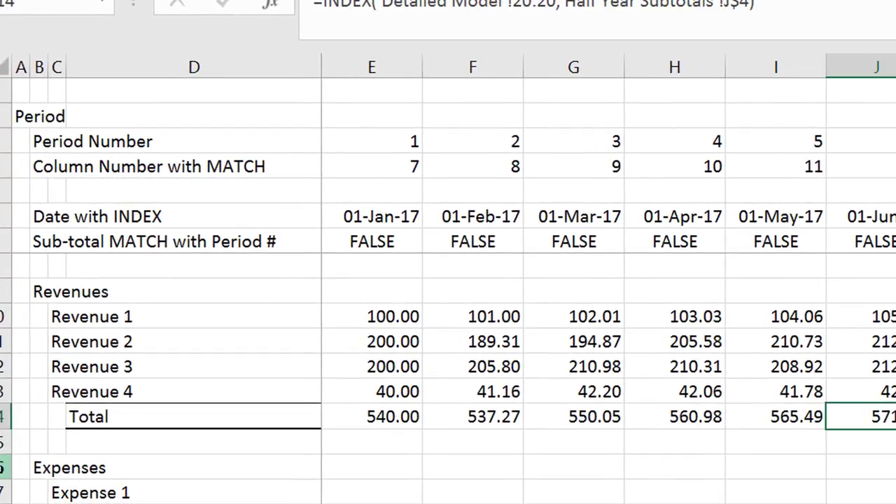
{"action": "key", "text": "Left"}
{"action": "key", "text": "Left"}
{"action": "key", "text": "Left"}
{"action": "key", "text": "Left"}
{"action": "key", "text": "Left"}
{"action": "key", "text": "Left"}
{"action": "key", "text": "Left"}
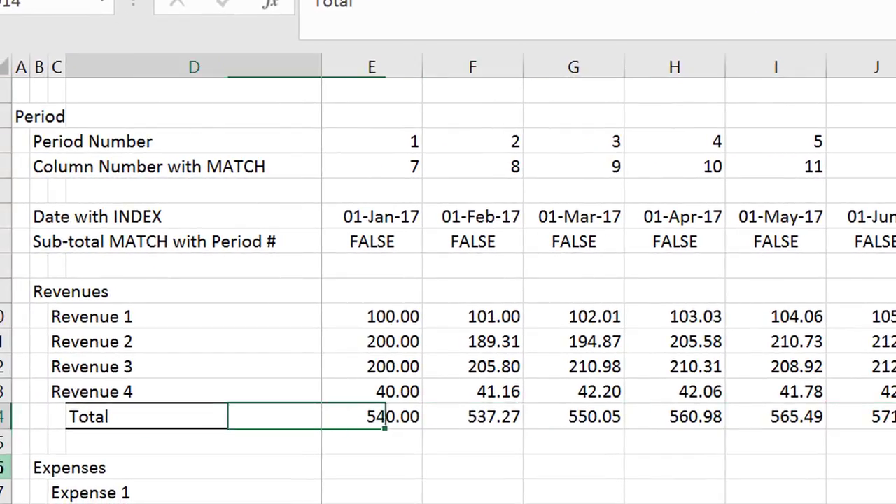
{"action": "key", "text": "Right"}
{"action": "key", "text": "Right"}
{"action": "key", "text": "Right"}
{"action": "key", "text": "Left"}
{"action": "key", "text": "Left"}
{"action": "key", "text": "Up"}
{"action": "key", "text": "Up"}
{"action": "key", "text": "Up"}
{"action": "key", "text": "Up"}
{"action": "key", "text": "Right"}
{"action": "key", "text": "Right"}
{"action": "key", "text": "Left"}
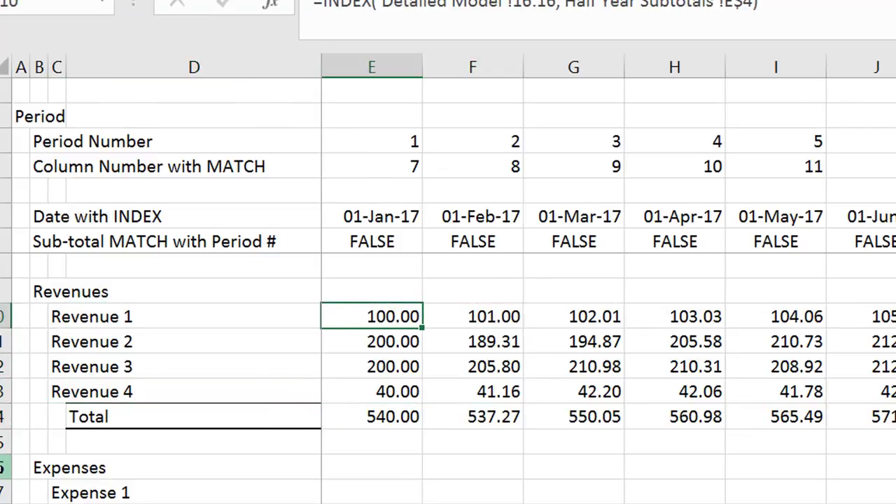
{"action": "key", "text": "ctrl+c"}
{"action": "key", "text": "Down"}
{"action": "key", "text": "Down"}
{"action": "key", "text": "Down"}
{"action": "key", "text": "Down"}
{"action": "key", "text": "Down"}
{"action": "key", "text": "Down"}
{"action": "key", "text": "Down"}
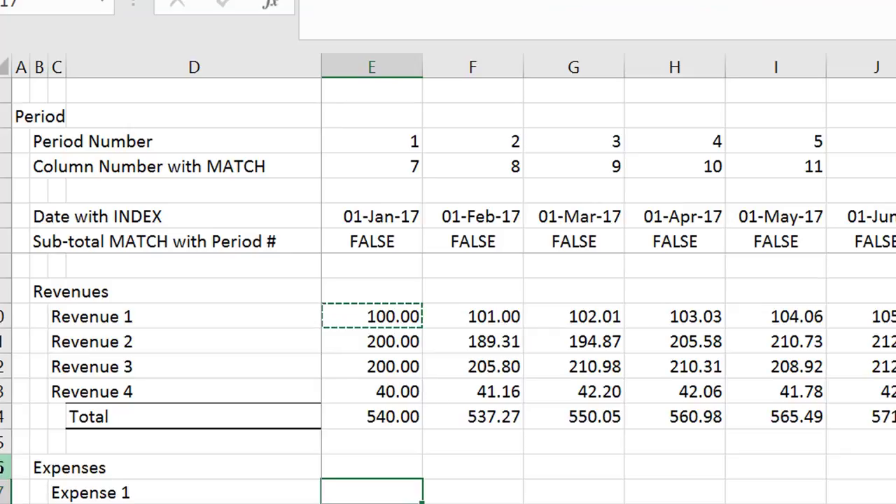
{"action": "key", "text": "ctrl+v"}
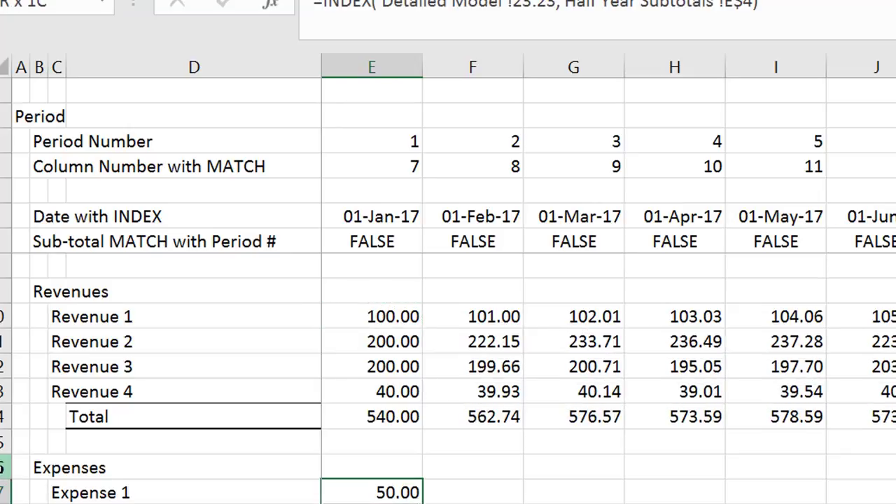
{"action": "key", "text": "shift+Down"}
{"action": "key", "text": "shift+Down"}
{"action": "key", "text": "shift+Down"}
{"action": "key", "text": "shift+Down"}
{"action": "key", "text": "shift+Down"}
{"action": "key", "text": "shift+Down"}
{"action": "key", "text": "shift+Down"}
{"action": "key", "text": "shift+Down"}
{"action": "key", "text": "shift+Down"}
{"action": "key", "text": "shift+Up"}
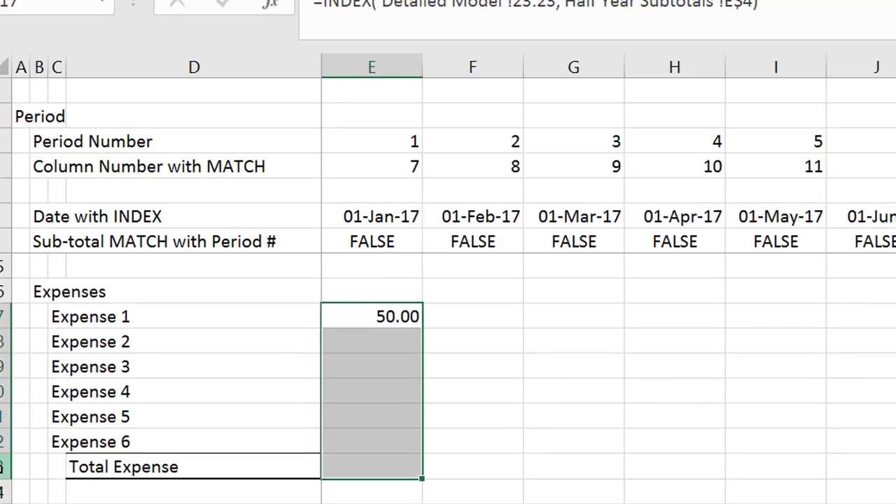
{"action": "key", "text": "ctrl+v"}
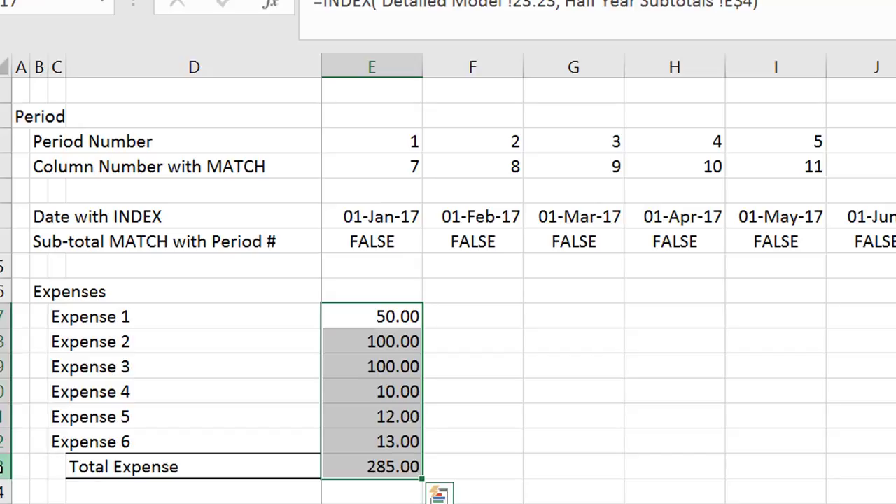
{"action": "key", "text": "Left"}
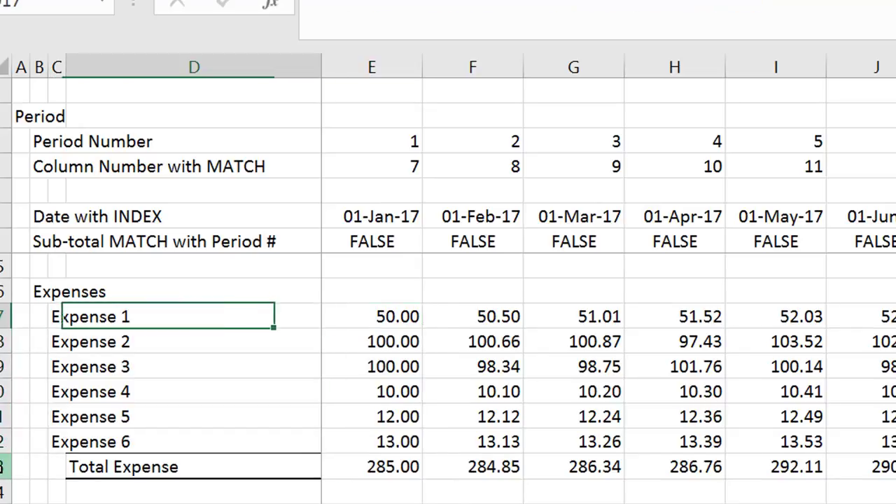
{"action": "key", "text": "Right"}
{"action": "key", "text": "Right"}
{"action": "key", "text": "Left"}
{"action": "key", "text": "Left"}
{"action": "key", "text": "Up"}
{"action": "key", "text": "Up"}
{"action": "key", "text": "Up"}
{"action": "key", "text": "Up"}
{"action": "key", "text": "Up"}
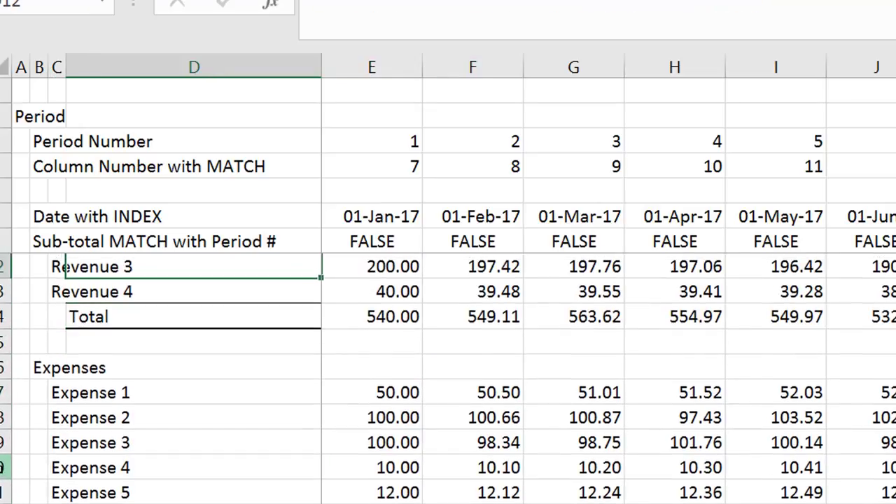
{"action": "key", "text": "Down"}
{"action": "key", "text": "Down"}
{"action": "key", "text": "ctrl+shift+Right"}
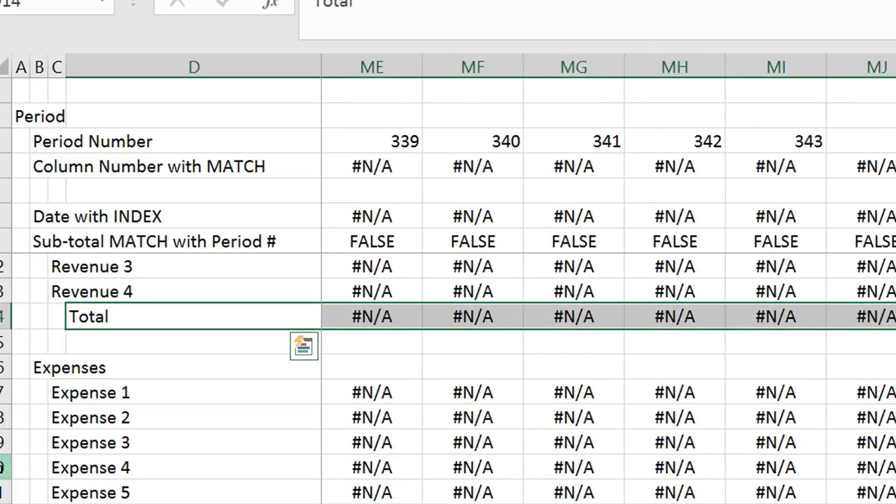
{"action": "key", "text": "alt+h"}
{"action": "key", "text": "b"}
{"action": "key", "text": "c"}
{"action": "key", "text": "Left"}
{"action": "key", "text": "Right"}
{"action": "key", "text": "Down"}
{"action": "key", "text": "Down"}
{"action": "key", "text": "Down"}
{"action": "key", "text": "Down"}
{"action": "key", "text": "Down"}
{"action": "key", "text": "Down"}
{"action": "key", "text": "Down"}
{"action": "key", "text": "Down"}
{"action": "key", "text": "Down"}
{"action": "key", "text": "ctrl+shift+Right"}
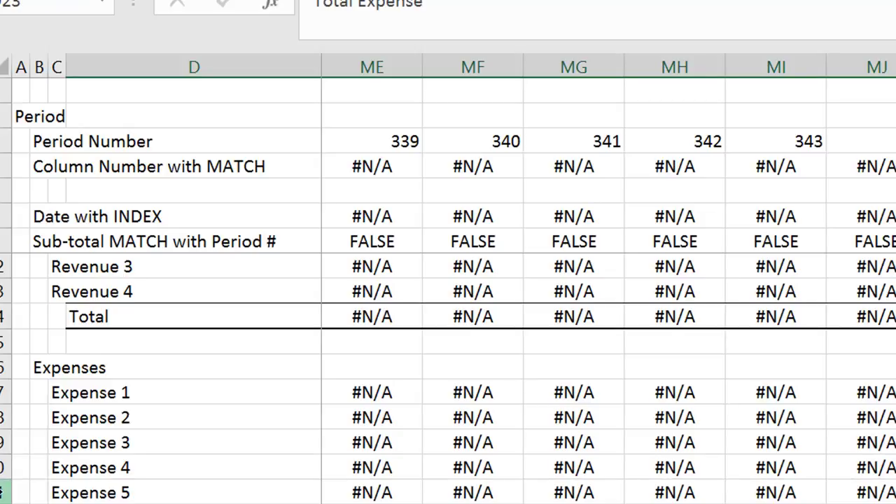
{"action": "left_click", "coordinate": [4, 492]}
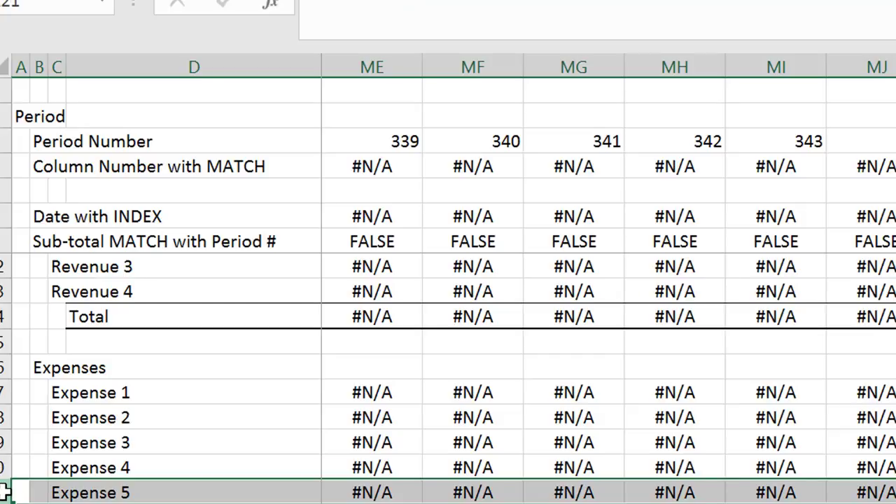
{"action": "key", "text": "Up"}
{"action": "key", "text": "Up"}
{"action": "key", "text": "Up"}
{"action": "key", "text": "Up"}
{"action": "key", "text": "Right"}
{"action": "key", "text": "Right"}
{"action": "key", "text": "Right"}
{"action": "key", "text": "Right"}
{"action": "key", "text": "Right"}
{"action": "key", "text": "Up"}
{"action": "key", "text": "Up"}
{"action": "key", "text": "Up"}
{"action": "key", "text": "Up"}
{"action": "key", "text": "Up"}
{"action": "key", "text": "Up"}
{"action": "key", "text": "Up"}
{"action": "key", "text": "Up"}
{"action": "key", "text": "Up"}
{"action": "key", "text": "Up"}
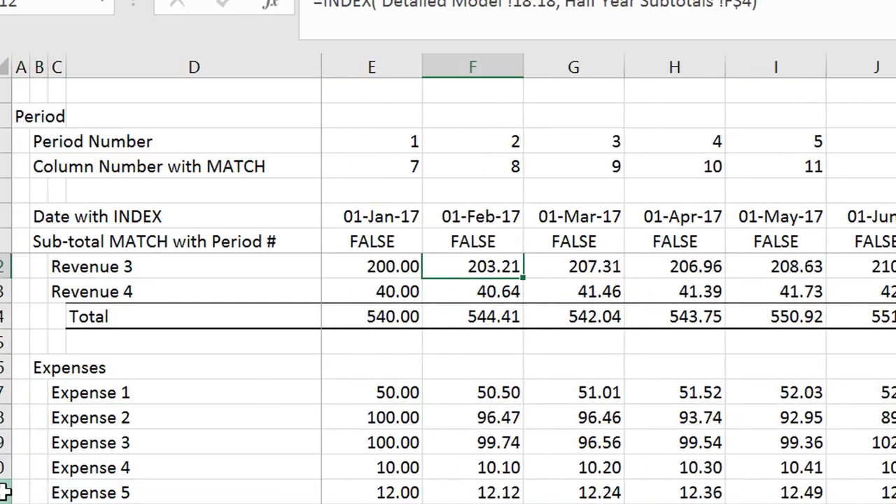
{"action": "key", "text": "Up"}
{"action": "key", "text": "Up"}
{"action": "key", "text": "Down"}
{"action": "key", "text": "Down"}
{"action": "key", "text": "Down"}
{"action": "key", "text": "Down"}
{"action": "key", "text": "Down"}
{"action": "key", "text": "Down"}
{"action": "key", "text": "Down"}
{"action": "key", "text": "Down"}
{"action": "key", "text": "Down"}
{"action": "key", "text": "Down"}
{"action": "key", "text": "Down"}
{"action": "key", "text": "Down"}
{"action": "key", "text": "Down"}
{"action": "key", "text": "Down"}
{"action": "key", "text": "Down"}
{"action": "key", "text": "Down"}
{"action": "key", "text": "Down"}
{"action": "key", "text": "Down"}
{"action": "key", "text": "Down"}
{"action": "key", "text": "Down"}
{"action": "key", "text": "Down"}
{"action": "key", "text": "Down"}
{"action": "key", "text": "Up"}
{"action": "key", "text": "Up"}
{"action": "key", "text": "Up"}
{"action": "key", "text": "Up"}
{"action": "key", "text": "Up"}
{"action": "key", "text": "Up"}
{"action": "key", "text": "Up"}
{"action": "key", "text": "Up"}
{"action": "key", "text": "Up"}
{"action": "key", "text": "Up"}
{"action": "key", "text": "Up"}
{"action": "key", "text": "Up"}
{"action": "key", "text": "Up"}
{"action": "key", "text": "Up"}
{"action": "key", "text": "Up"}
{"action": "key", "text": "Up"}
{"action": "key", "text": "Up"}
{"action": "key", "text": "Up"}
{"action": "key", "text": "Up"}
{"action": "key", "text": "Up"}
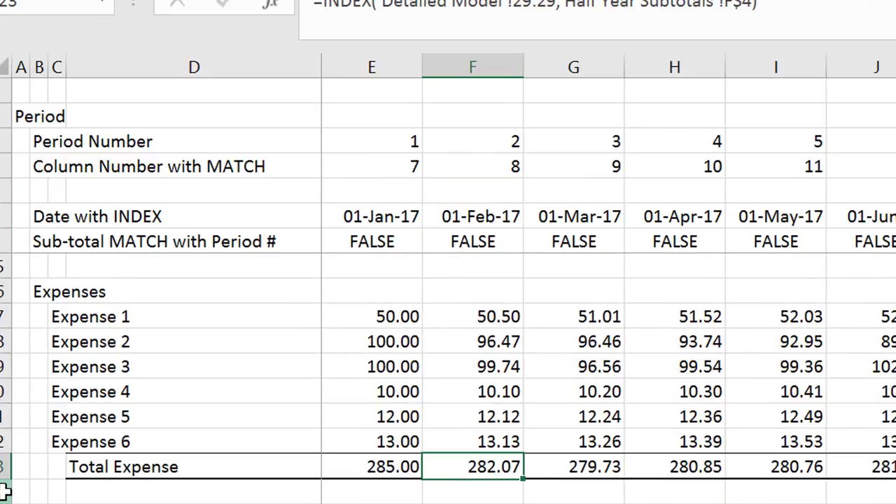
{"action": "key", "text": "Down"}
{"action": "key", "text": "Down"}
{"action": "key", "text": "Down"}
{"action": "key", "text": "Down"}
{"action": "key", "text": "Down"}
{"action": "key", "text": "Down"}
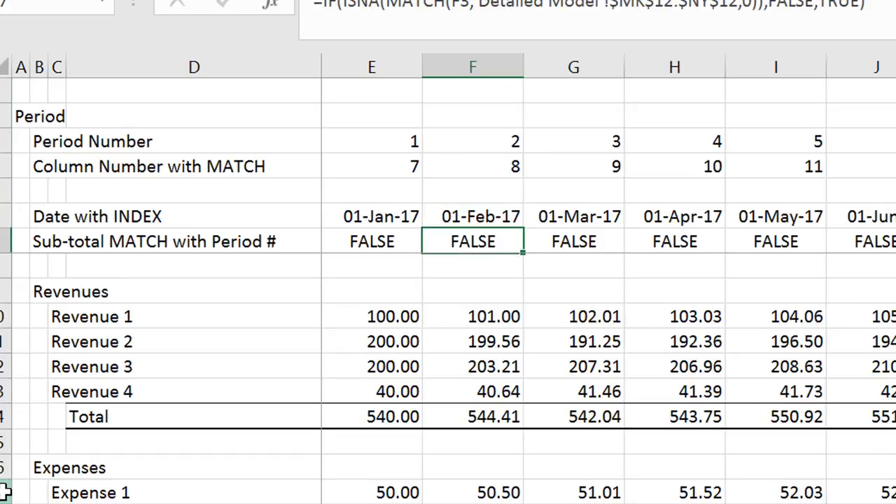
Check the sub-total flag formulas along the Half Year Subtotals row
{"action": "key", "text": "Left"}
{"action": "key", "text": "Right"}
{"action": "key", "text": "Right"}
{"action": "key", "text": "Right"}
{"action": "key", "text": "Right"}
{"action": "key", "text": "Right"}
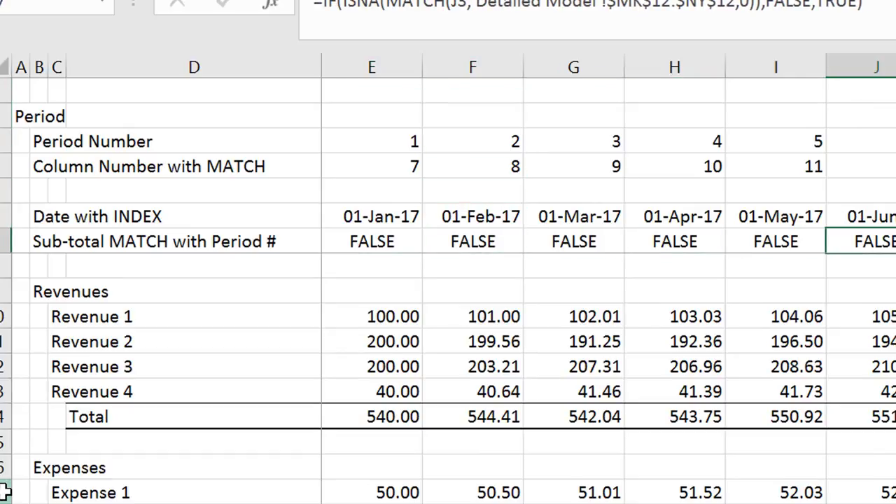
{"action": "key", "text": "Right"}
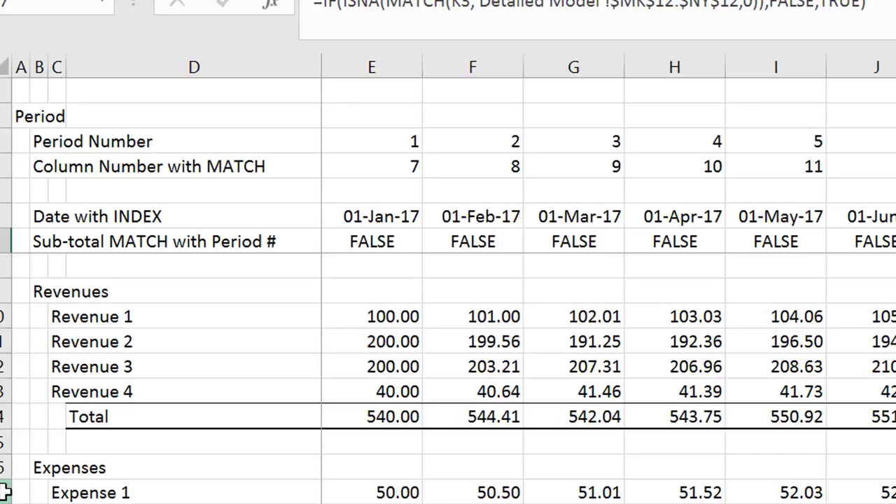
{"action": "key", "text": "Left"}
{"action": "key", "text": "Left"}
{"action": "key", "text": "Left"}
{"action": "key", "text": "Left"}
{"action": "key", "text": "Left"}
{"action": "key", "text": "Left"}
Review the notes for summary steps 8 and 9, then move to Detailed Model
{"action": "key", "text": "ctrl+Page_Down"}
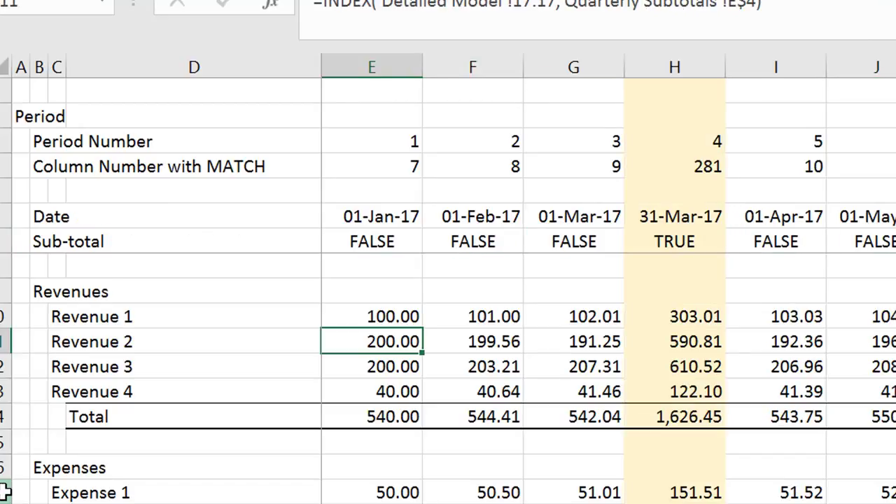
{"action": "key", "text": "ctrl+Page_Down"}
{"action": "key", "text": "ctrl+Page_Down"}
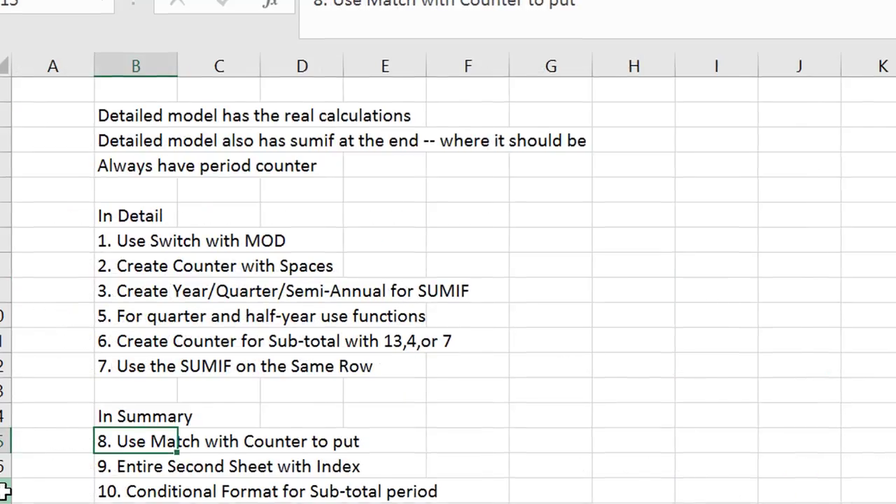
{"action": "key", "text": "Up"}
{"action": "key", "text": "Down"}
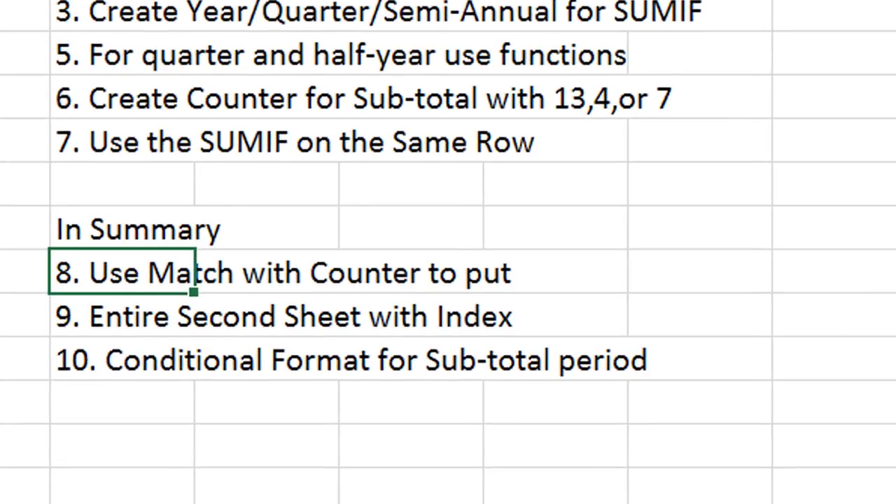
{"action": "key", "text": "Down"}
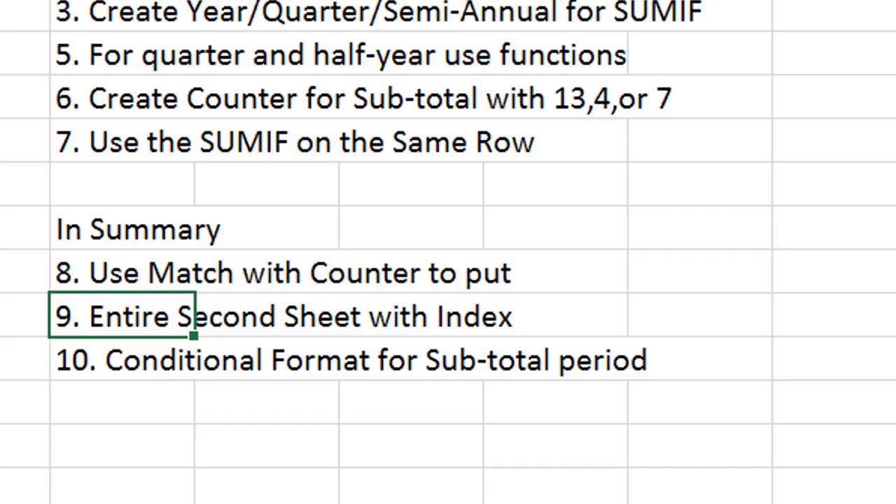
{"action": "key", "text": "Up"}
{"action": "key", "text": "Down"}
{"action": "key", "text": "Down"}
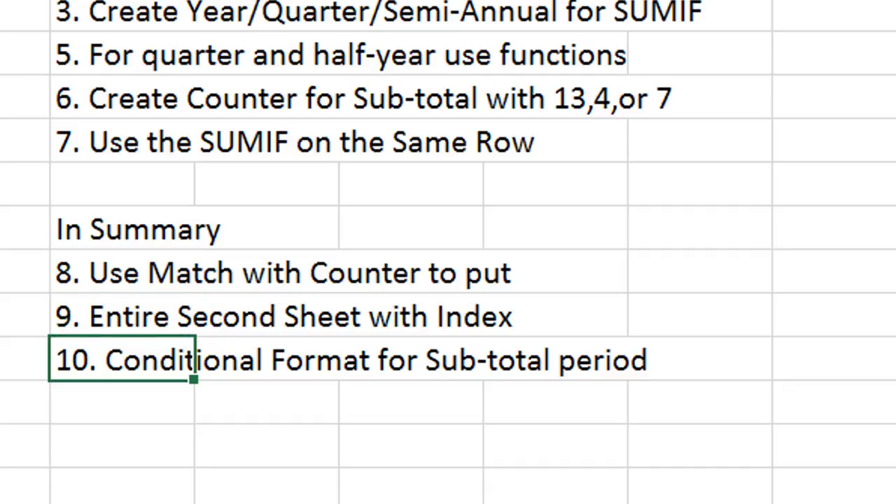
{"action": "key", "text": "ctrl+Page_Down"}
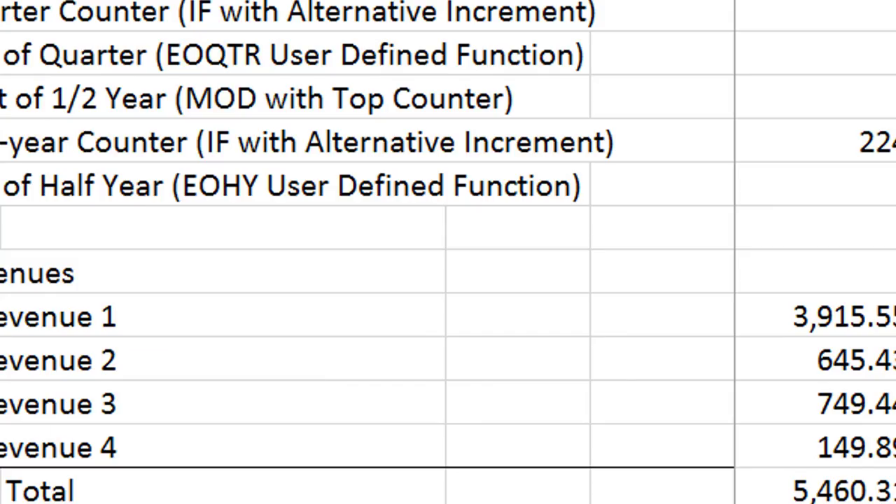
On Half Year Subtotals, select from E6 across all periods and down the data rows
{"action": "key", "text": "ctrl+Page_Down"}
{"action": "key", "text": "ctrl+Page_Down"}
{"action": "key", "text": "ctrl+Page_Down"}
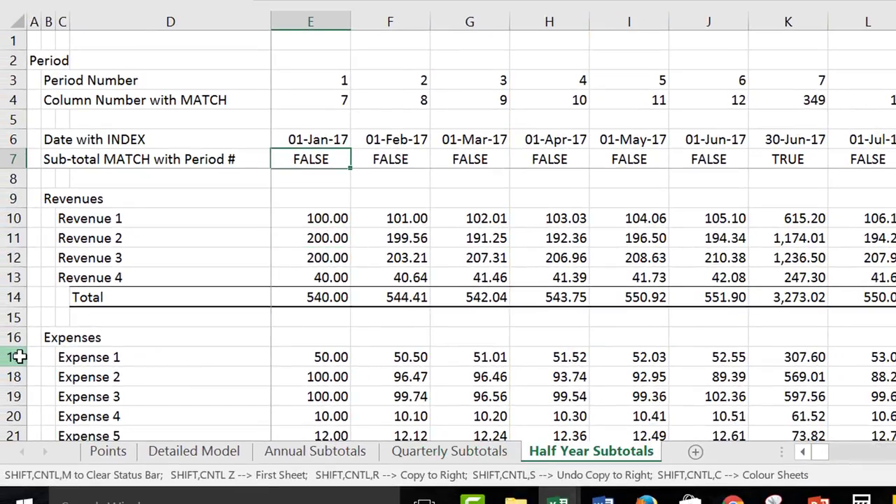
{"action": "key", "text": "Up"}
{"action": "key", "text": "Left"}
{"action": "key", "text": "Right"}
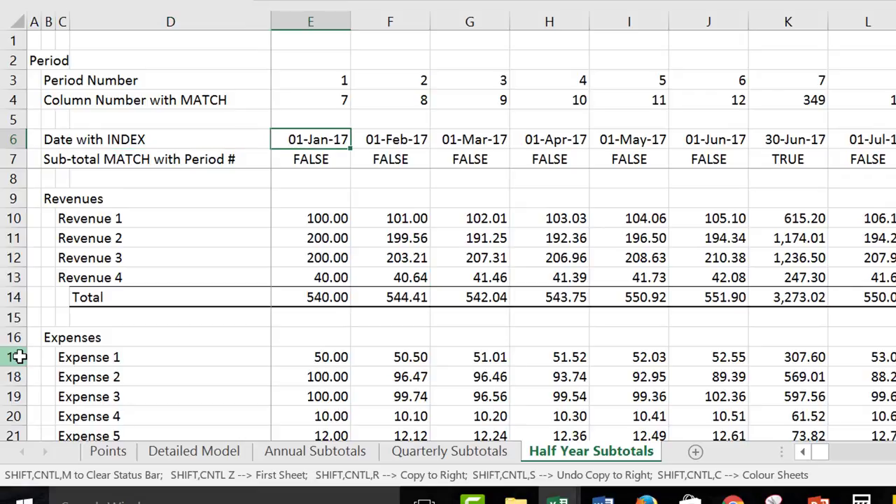
{"action": "key", "text": "ctrl+shift+Right"}
{"action": "key", "text": "shift+Down"}
{"action": "key", "text": "shift+Down"}
{"action": "key", "text": "shift+Down"}
{"action": "key", "text": "shift+Down"}
{"action": "key", "text": "shift+Down"}
{"action": "key", "text": "shift+Down"}
{"action": "key", "text": "shift+Down"}
{"action": "key", "text": "shift+Down"}
{"action": "key", "text": "shift+Down"}
{"action": "key", "text": "shift+Down"}
{"action": "key", "text": "shift+Down"}
{"action": "key", "text": "shift+Down"}
{"action": "key", "text": "shift+Down"}
{"action": "key", "text": "shift+Down"}
{"action": "key", "text": "shift+Down"}
{"action": "key", "text": "shift+Down"}
{"action": "key", "text": "shift+Down"}
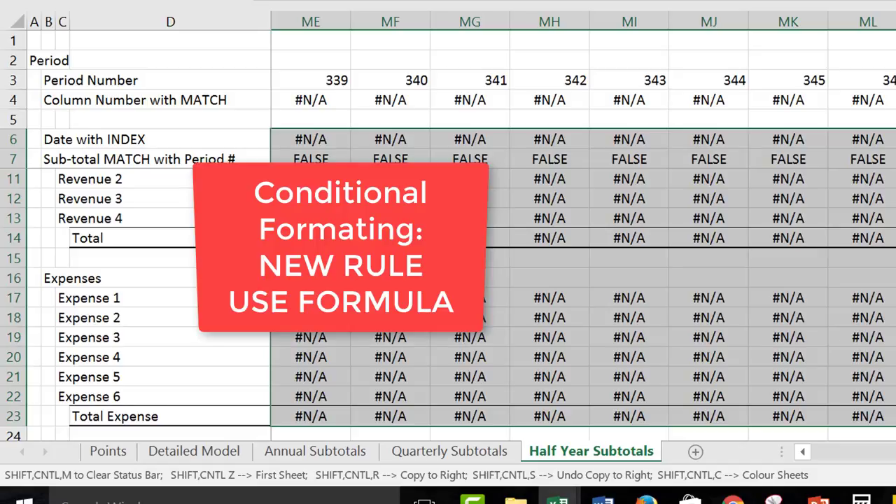
{"action": "key", "text": "ctrl+BackSpace"}
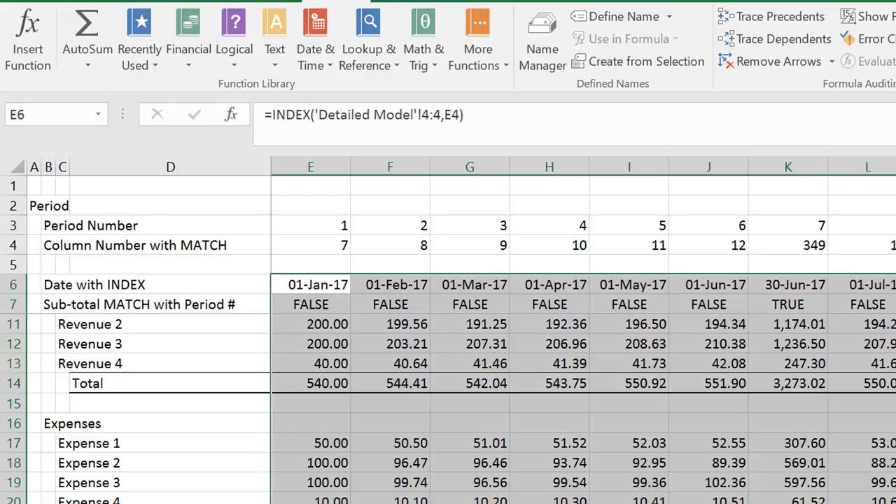
Add a formula-based conditional formatting rule =E$7 that fills flagged subtotal columns light blue
{"action": "left_click", "coordinate": [90, 1]}
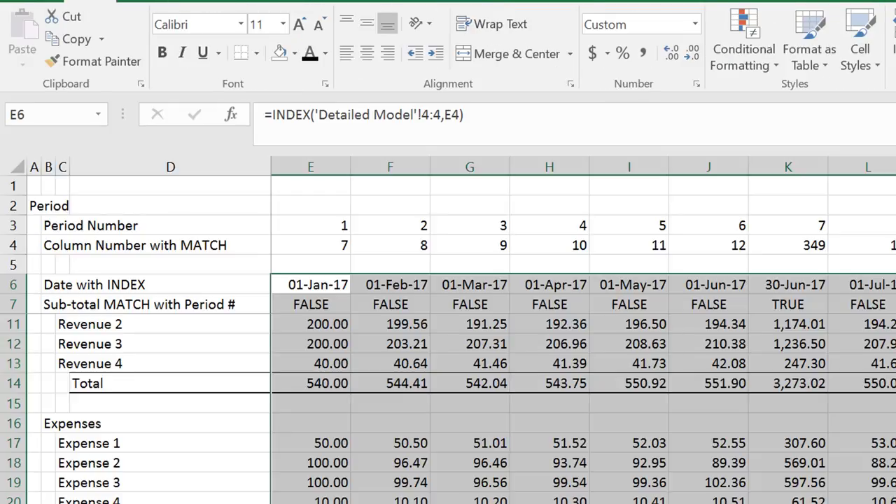
{"action": "left_click", "coordinate": [732, 62]}
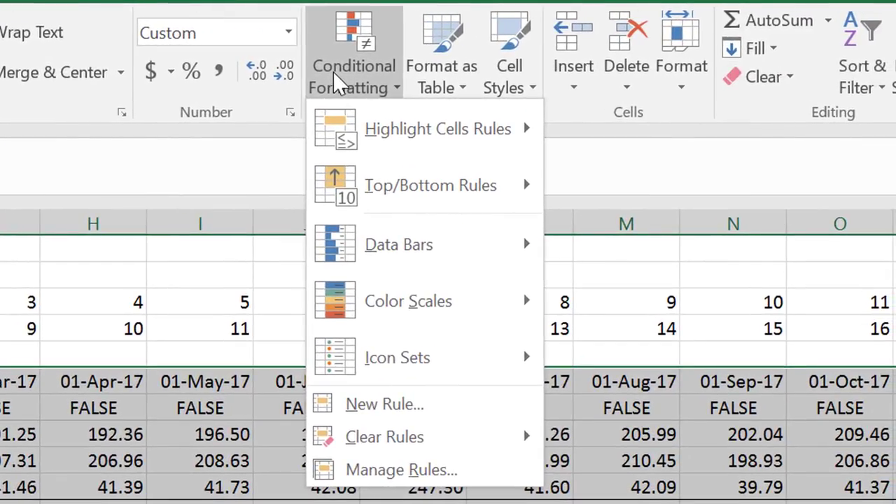
{"action": "left_click", "coordinate": [344, 407]}
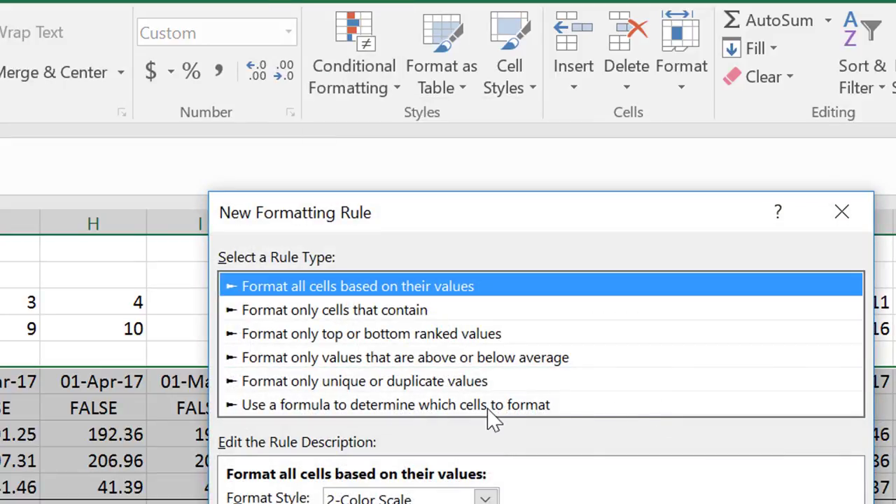
{"action": "left_click", "coordinate": [490, 407]}
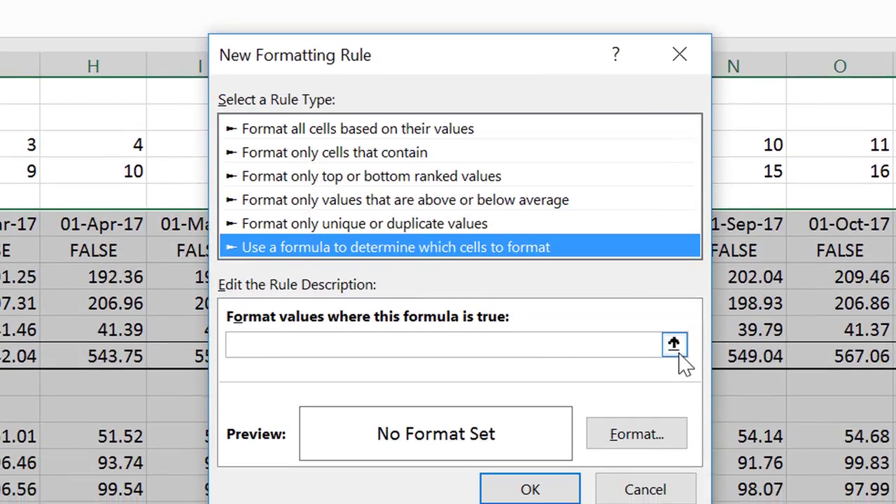
{"action": "left_click", "coordinate": [676, 349]}
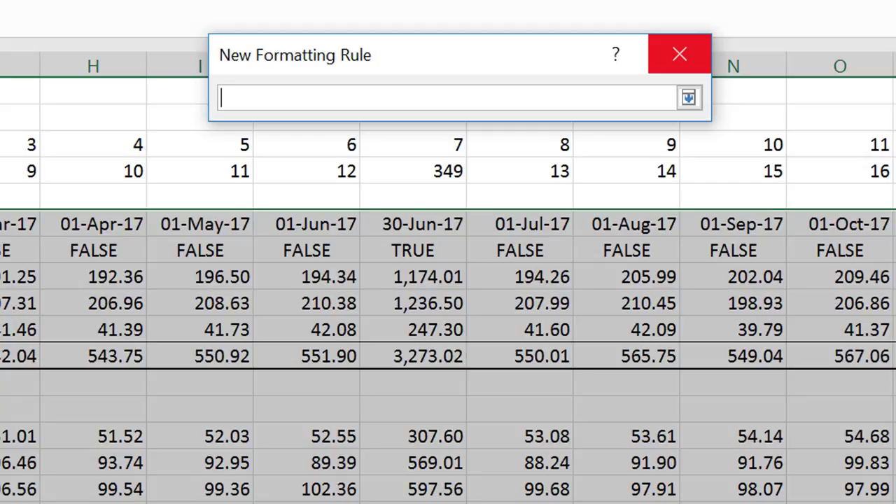
{"action": "left_click", "coordinate": [51, 209]}
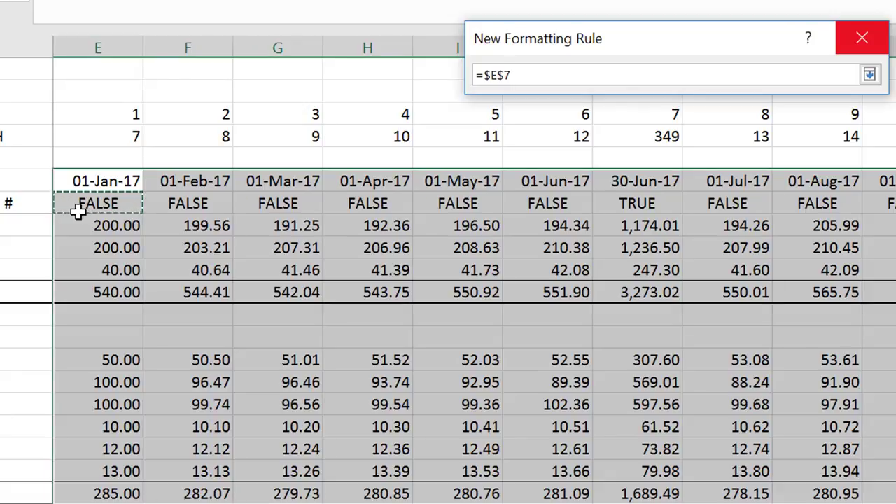
{"action": "key", "text": "F4"}
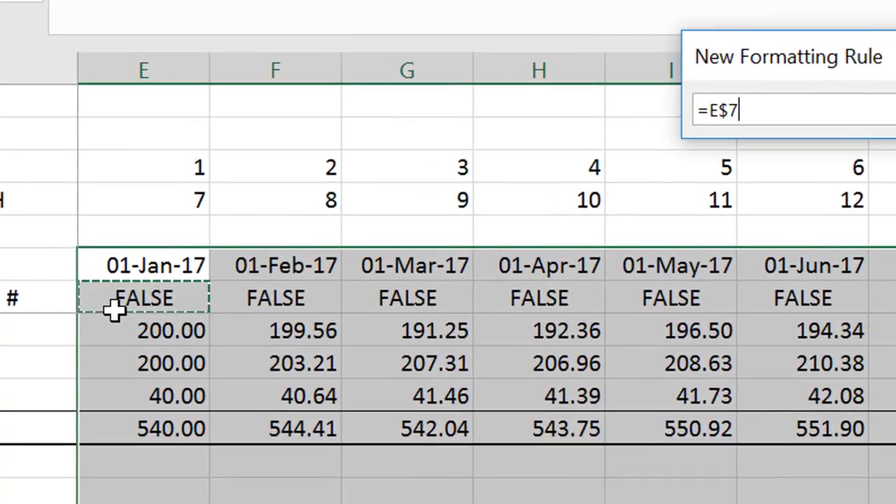
{"action": "key", "text": "Return"}
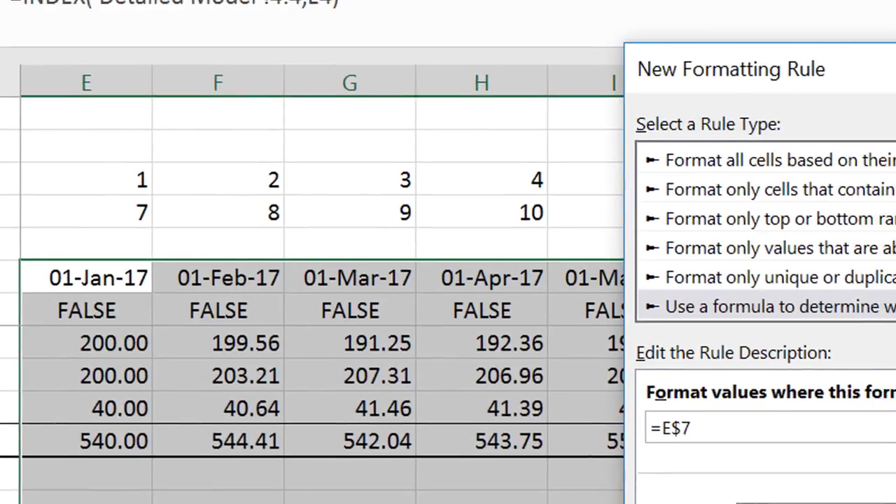
{"action": "key", "text": "alt+f"}
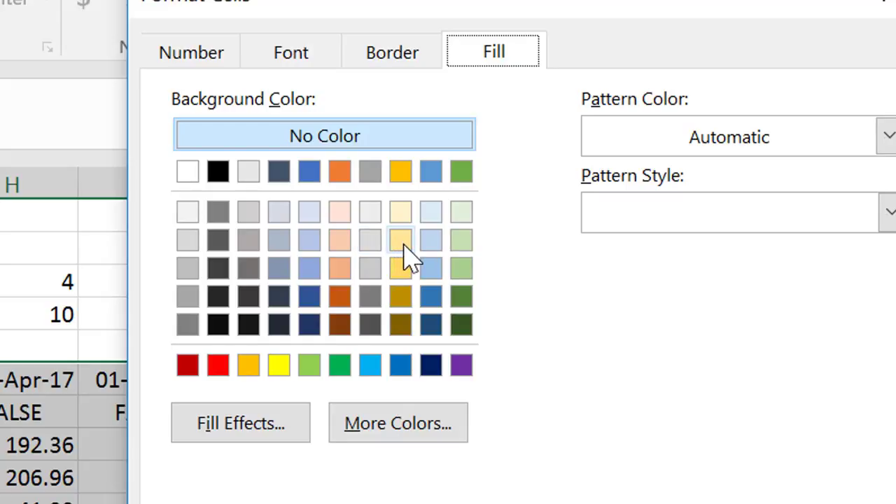
{"action": "left_click", "coordinate": [433, 241]}
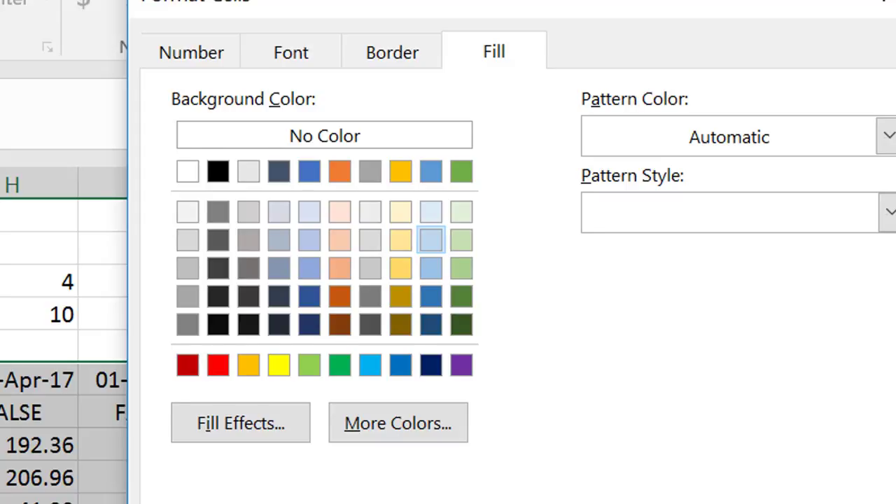
{"action": "key", "text": "Return"}
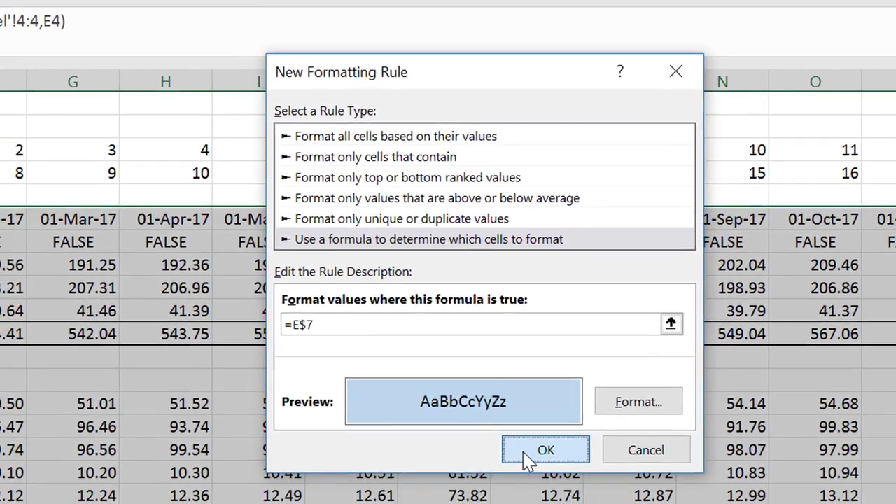
{"action": "left_click", "coordinate": [536, 452]}
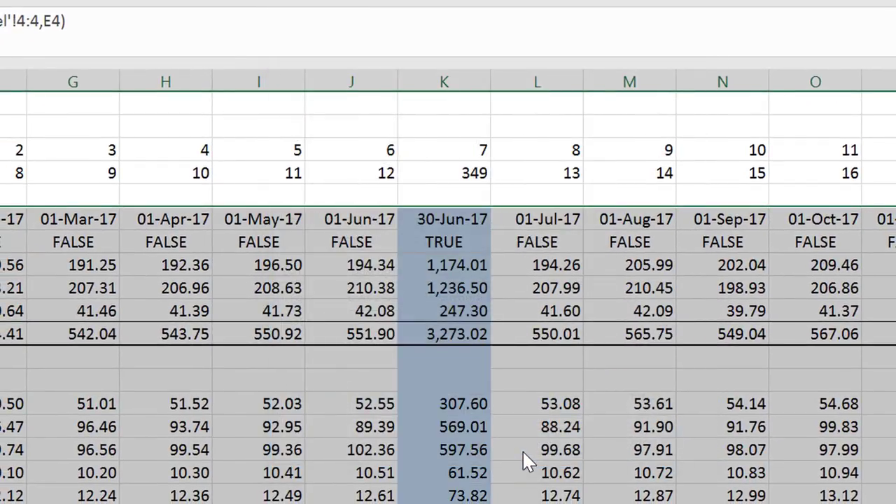
{"action": "key", "text": "Right"}
{"action": "key", "text": "Right"}
{"action": "key", "text": "Right"}
{"action": "key", "text": "Right"}
{"action": "key", "text": "Right"}
{"action": "key", "text": "Right"}
{"action": "key", "text": "Right"}
{"action": "key", "text": "Right"}
{"action": "key", "text": "Right"}
{"action": "key", "text": "Right"}
{"action": "key", "text": "Right"}
{"action": "key", "text": "Right"}
{"action": "key", "text": "Right"}
{"action": "key", "text": "Right"}
{"action": "key", "text": "Right"}
{"action": "key", "text": "Right"}
{"action": "key", "text": "Right"}
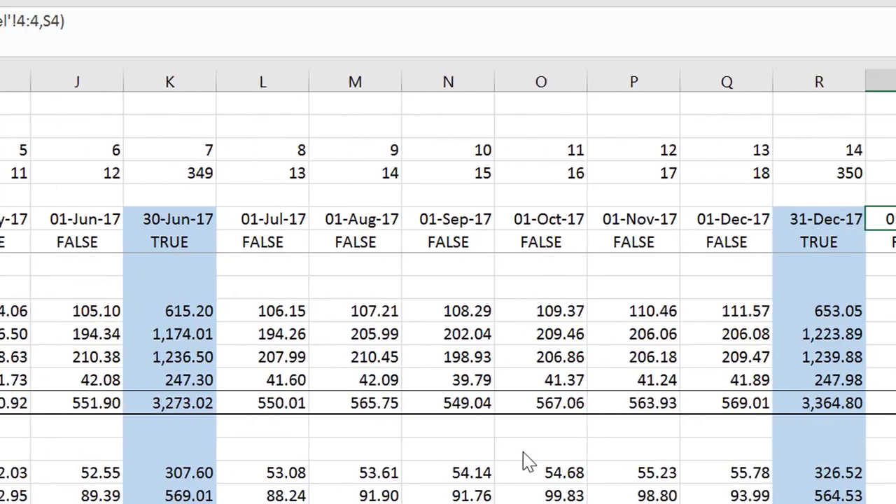
{"action": "key", "text": "Right"}
{"action": "key", "text": "Right"}
{"action": "key", "text": "Right"}
{"action": "key", "text": "Right"}
{"action": "key", "text": "Right"}
{"action": "key", "text": "Right"}
{"action": "key", "text": "Right"}
{"action": "key", "text": "Right"}
{"action": "key", "text": "Right"}
{"action": "key", "text": "Right"}
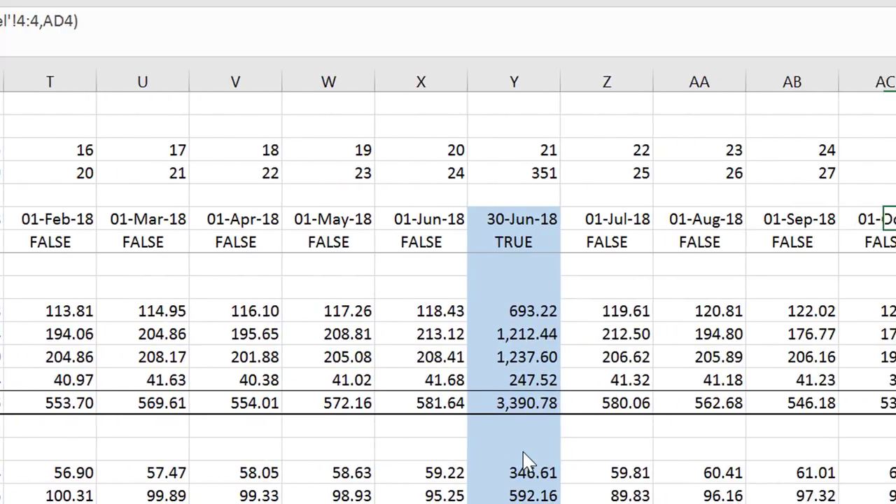
{"action": "key", "text": "Right"}
{"action": "key", "text": "Right"}
{"action": "key", "text": "Right"}
{"action": "key", "text": "Right"}
{"action": "key", "text": "Right"}
{"action": "key", "text": "Right"}
{"action": "key", "text": "Right"}
{"action": "key", "text": "Right"}
{"action": "key", "text": "Right"}
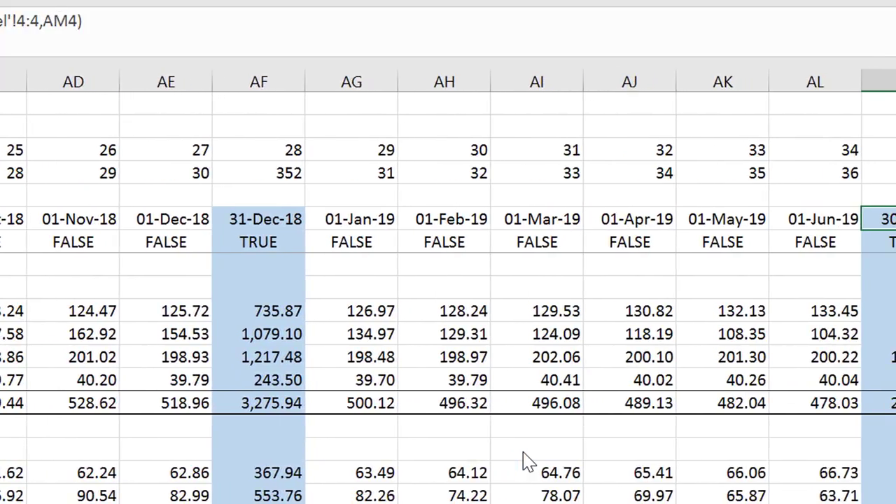
{"action": "key", "text": "Right"}
{"action": "key", "text": "Right"}
{"action": "key", "text": "Left"}
{"action": "key", "text": "Left"}
{"action": "key", "text": "Left"}
{"action": "key", "text": "Left"}
{"action": "key", "text": "Left"}
{"action": "key", "text": "Left"}
{"action": "key", "text": "Left"}
{"action": "key", "text": "Left"}
{"action": "key", "text": "Left"}
{"action": "key", "text": "Left"}
{"action": "key", "text": "Left"}
{"action": "key", "text": "Left"}
{"action": "key", "text": "Left"}
{"action": "key", "text": "Left"}
{"action": "key", "text": "Left"}
{"action": "key", "text": "Left"}
{"action": "key", "text": "Left"}
{"action": "key", "text": "Left"}
{"action": "key", "text": "Left"}
{"action": "key", "text": "Left"}
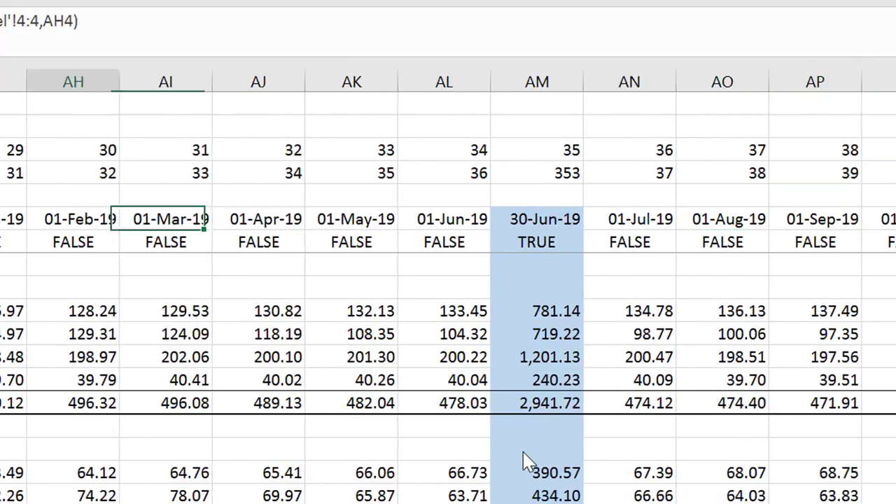
{"action": "key", "text": "Left"}
{"action": "key", "text": "Left"}
{"action": "key", "text": "Left"}
{"action": "key", "text": "Left"}
{"action": "key", "text": "Left"}
{"action": "key", "text": "Left"}
{"action": "key", "text": "Left"}
{"action": "key", "text": "Left"}
{"action": "key", "text": "Left"}
{"action": "key", "text": "Left"}
{"action": "key", "text": "Left"}
{"action": "key", "text": "Left"}
{"action": "key", "text": "Left"}
{"action": "key", "text": "Left"}
{"action": "key", "text": "Left"}
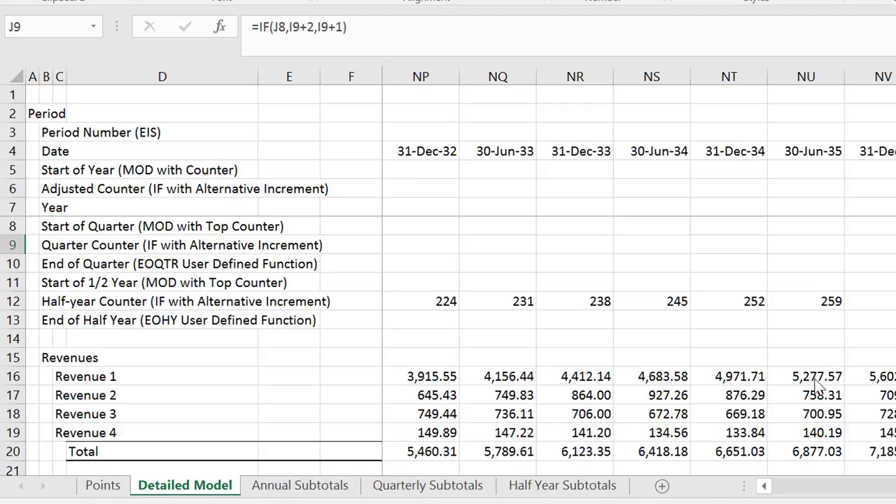
{"action": "key", "text": "Right"}
{"action": "key", "text": "Right"}
{"action": "key", "text": "Down"}
{"action": "key", "text": "Down"}
{"action": "key", "text": "Down"}
{"action": "key", "text": "Down"}
{"action": "key", "text": "Down"}
{"action": "key", "text": "Down"}
{"action": "key", "text": "Down"}
{"action": "key", "text": "Down"}
{"action": "key", "text": "Down"}
{"action": "key", "text": "Down"}
{"action": "key", "text": "Down"}
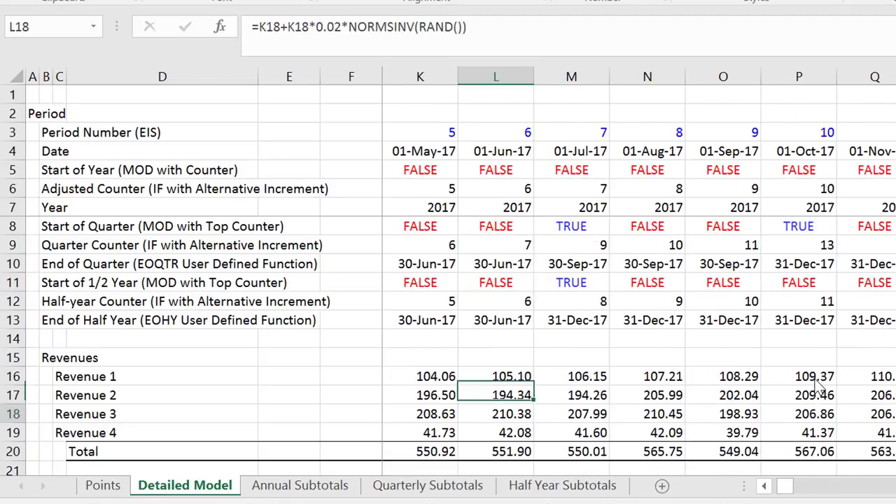
{"action": "key", "text": "Right"}
{"action": "key", "text": "Right"}
{"action": "key", "text": "Right"}
{"action": "key", "text": "Right"}
{"action": "key", "text": "Right"}
{"action": "key", "text": "Right"}
{"action": "key", "text": "Right"}
{"action": "key", "text": "Right"}
{"action": "key", "text": "Right"}
{"action": "key", "text": "Right"}
{"action": "key", "text": "Right"}
{"action": "key", "text": "Right"}
{"action": "key", "text": "Right"}
{"action": "key", "text": "Right"}
{"action": "key", "text": "Right"}
{"action": "key", "text": "Right"}
{"action": "key", "text": "Right"}
{"action": "key", "text": "Right"}
{"action": "key", "text": "Right"}
{"action": "key", "text": "Right"}
{"action": "key", "text": "Right"}
{"action": "key", "text": "Right"}
{"action": "key", "text": "Right"}
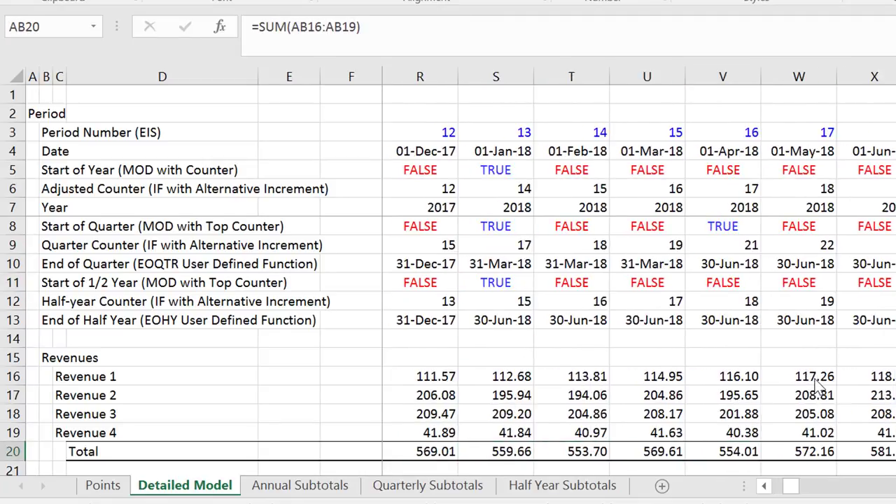
{"action": "key", "text": "Right"}
{"action": "key", "text": "Right"}
{"action": "key", "text": "Right"}
{"action": "key", "text": "Right"}
{"action": "key", "text": "Right"}
{"action": "key", "text": "Left"}
{"action": "key", "text": "Left"}
{"action": "key", "text": "Left"}
{"action": "key", "text": "Left"}
{"action": "key", "text": "Left"}
{"action": "key", "text": "Left"}
{"action": "key", "text": "Left"}
{"action": "key", "text": "Left"}
{"action": "key", "text": "Left"}
{"action": "key", "text": "Left"}
{"action": "key", "text": "Left"}
{"action": "key", "text": "Left"}
{"action": "key", "text": "Left"}
{"action": "key", "text": "Left"}
{"action": "key", "text": "Left"}
{"action": "key", "text": "Left"}
{"action": "key", "text": "Left"}
{"action": "key", "text": "Left"}
{"action": "key", "text": "Left"}
{"action": "key", "text": "Left"}
Move to the Half Year Subtotals sheet and check the column number MATCH formula
{"action": "key", "text": "ctrl+Page_Down"}
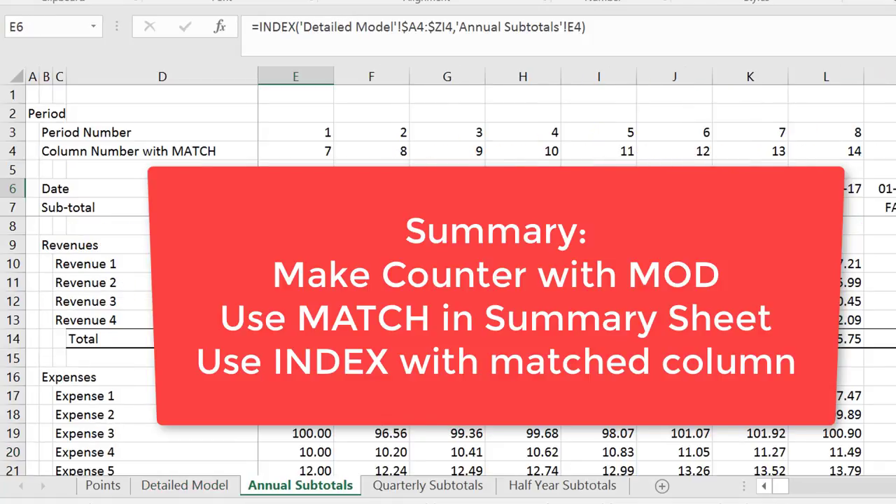
{"action": "key", "text": "ctrl+Page_Down"}
{"action": "key", "text": "ctrl+Page_Down"}
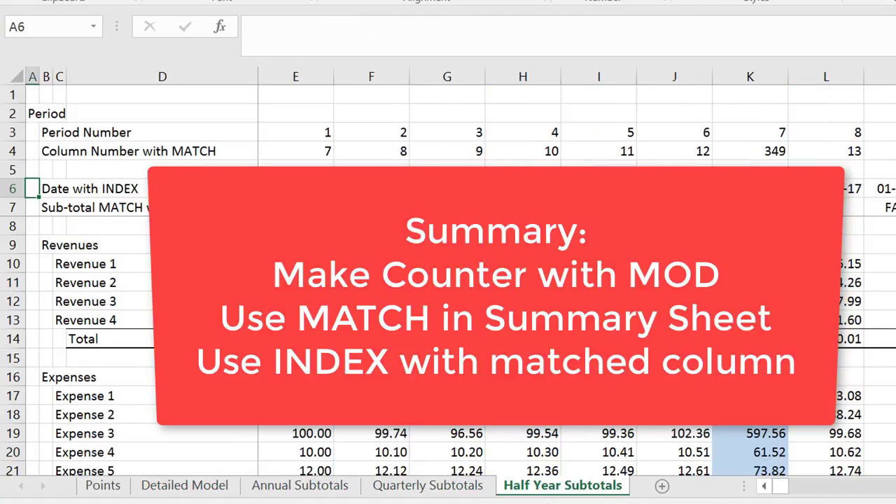
{"action": "key", "text": "Up"}
{"action": "key", "text": "Up"}
{"action": "key", "text": "Right"}
{"action": "key", "text": "Right"}
{"action": "key", "text": "Right"}
{"action": "key", "text": "Right"}
{"action": "key", "text": "Right"}
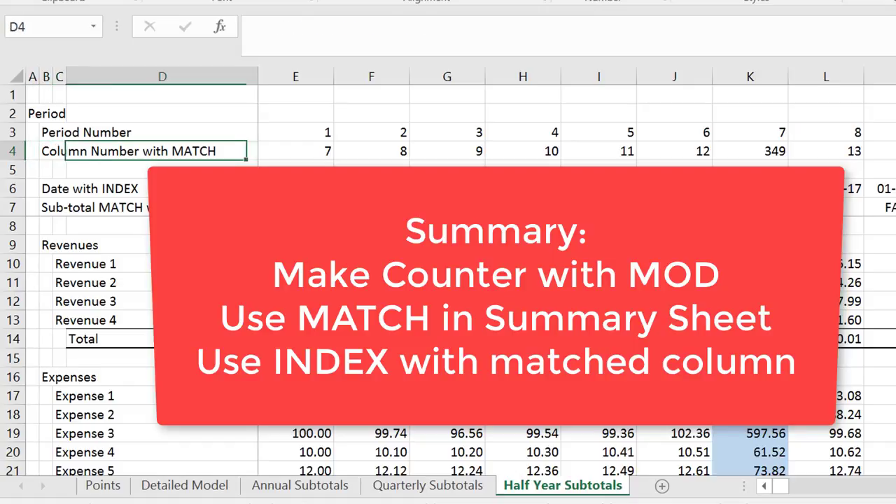
{"action": "key", "text": "Down"}
{"action": "key", "text": "Down"}
{"action": "key", "text": "Down"}
{"action": "key", "text": "Down"}
{"action": "key", "text": "Down"}
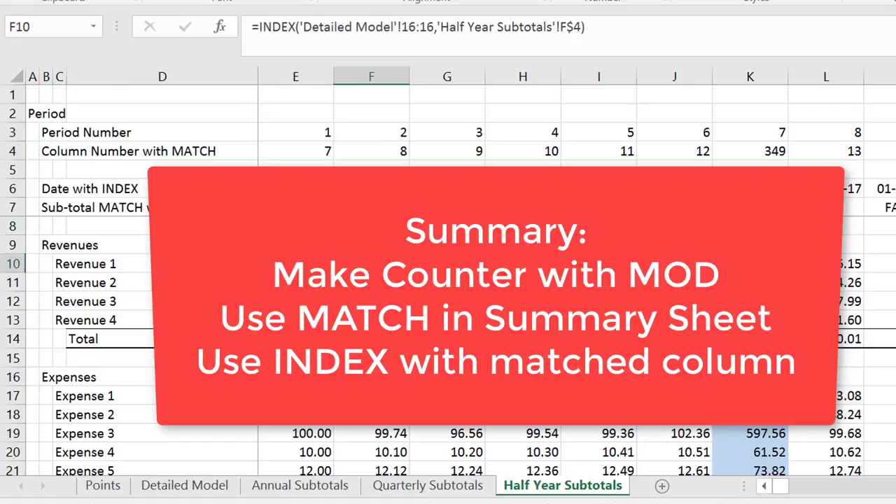
{"action": "key", "text": "Left"}
{"action": "key", "text": "Left"}
{"action": "key", "text": "Left"}
{"action": "key", "text": "Left"}
Inspect the Revenue 2 and date INDEX formulas and the sub-total TRUE/FALSE flag formula
{"action": "key", "text": "Right"}
{"action": "key", "text": "Right"}
{"action": "key", "text": "Right"}
{"action": "key", "text": "Right"}
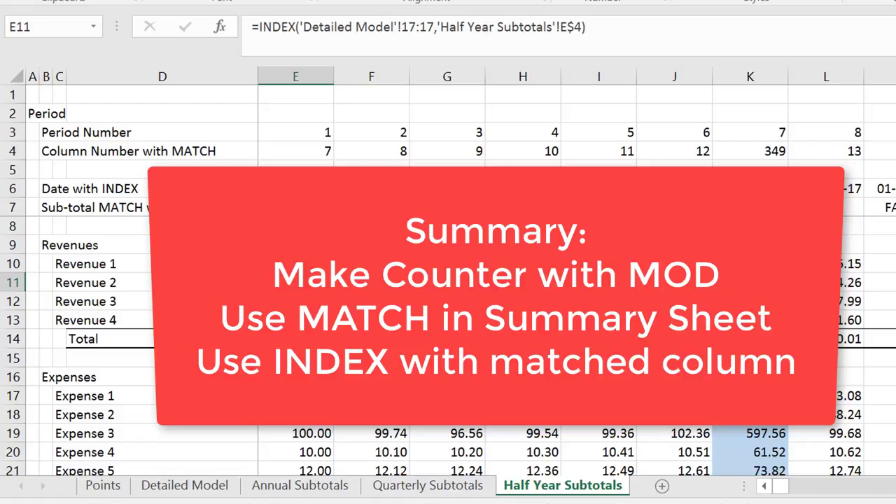
{"action": "key", "text": "Up"}
{"action": "key", "text": "Up"}
{"action": "key", "text": "Up"}
{"action": "key", "text": "Up"}
{"action": "key", "text": "Up"}
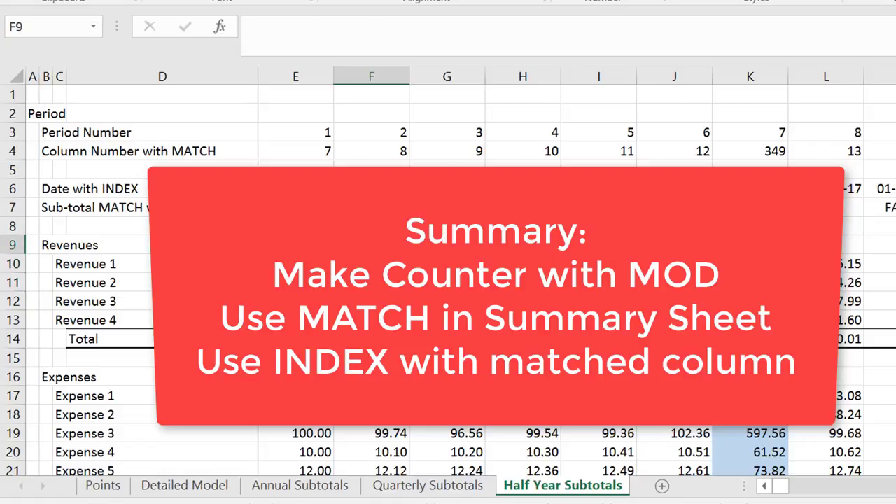
{"action": "key", "text": "Down"}
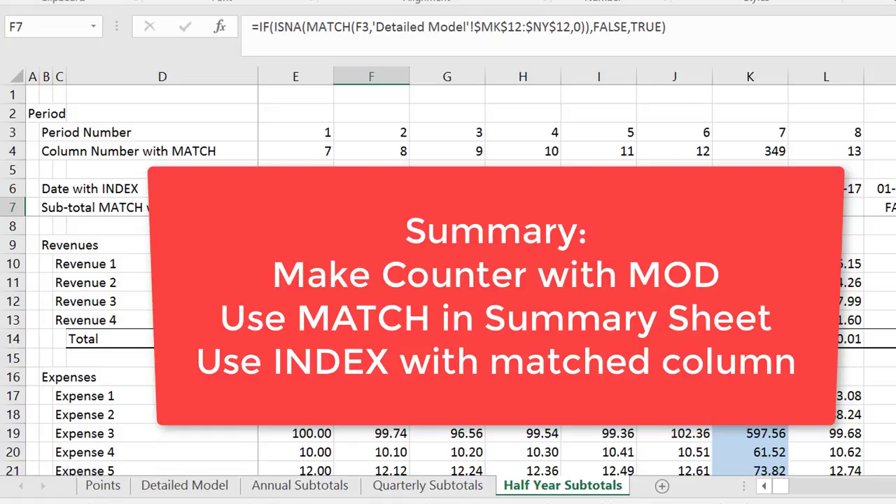
{"action": "key", "text": "Up"}
{"action": "key", "text": "Up"}
{"action": "key", "text": "Up"}
{"action": "key", "text": "Left"}
{"action": "key", "text": "Left"}
{"action": "key", "text": "Right"}
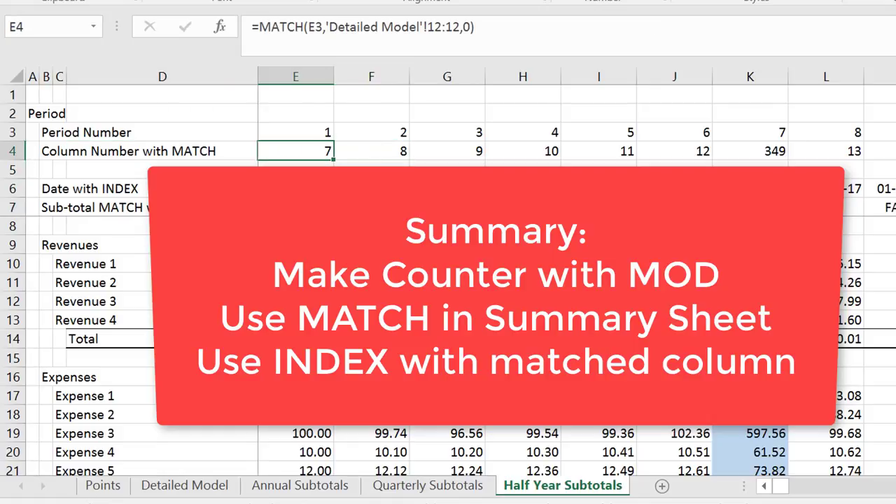
{"action": "key", "text": "Up"}
Group helper rows 3 to 5 and collapse them
{"action": "key", "text": "Left"}
{"action": "key", "text": "Left"}
{"action": "key", "text": "Left"}
{"action": "key", "text": "Left"}
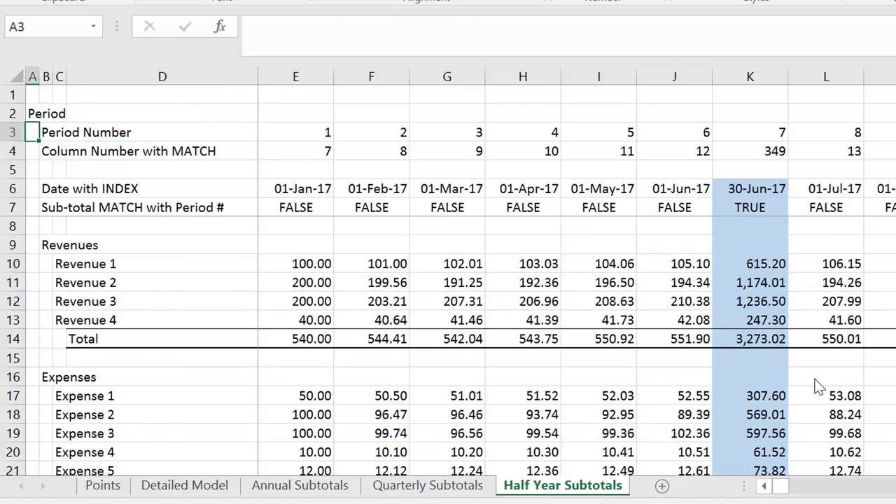
{"action": "key", "text": "shift+space"}
{"action": "key", "text": "shift+Down"}
{"action": "key", "text": "shift+Down"}
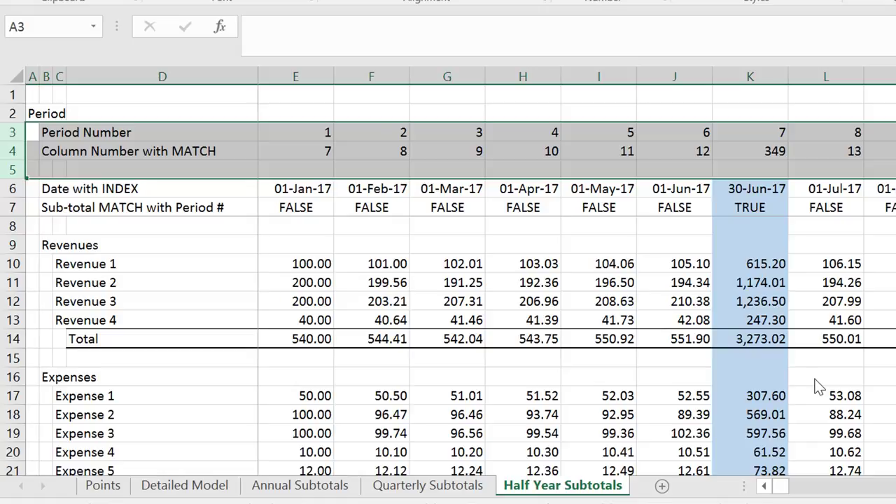
{"action": "key", "text": "shift+alt+Right"}
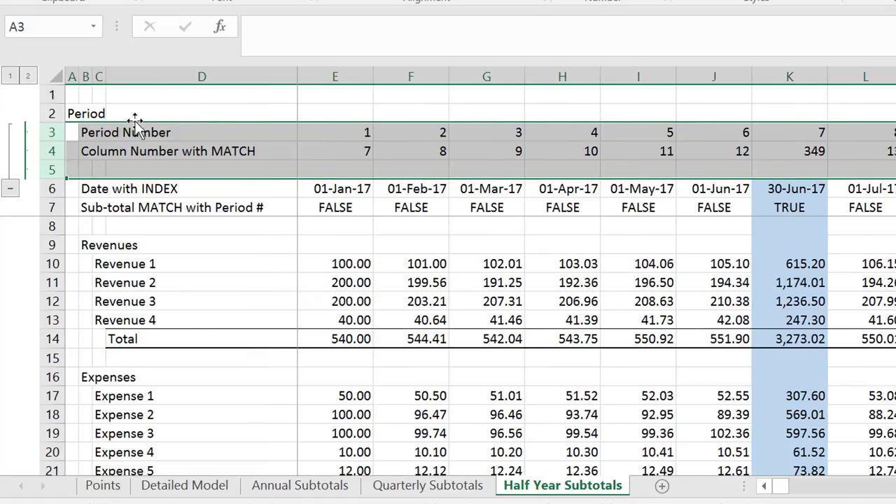
{"action": "left_click", "coordinate": [10, 189]}
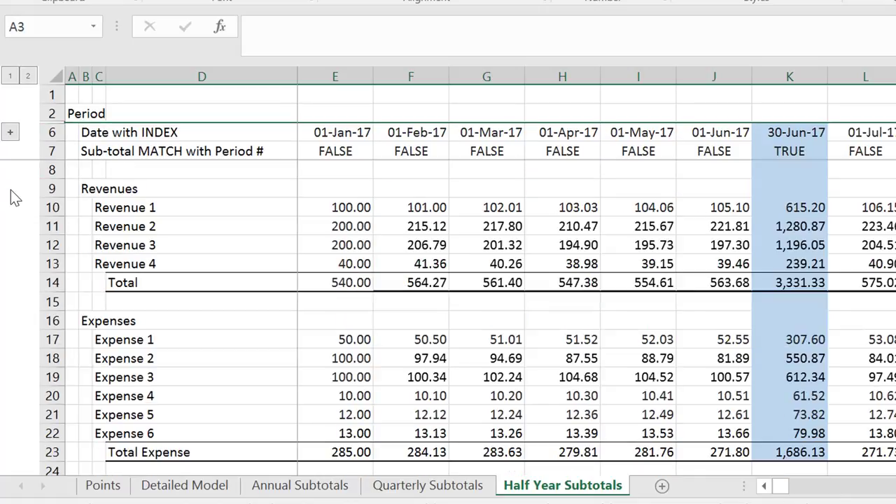
Step down through the line item and expense labels
{"action": "key", "text": "Right"}
{"action": "key", "text": "Right"}
{"action": "key", "text": "Right"}
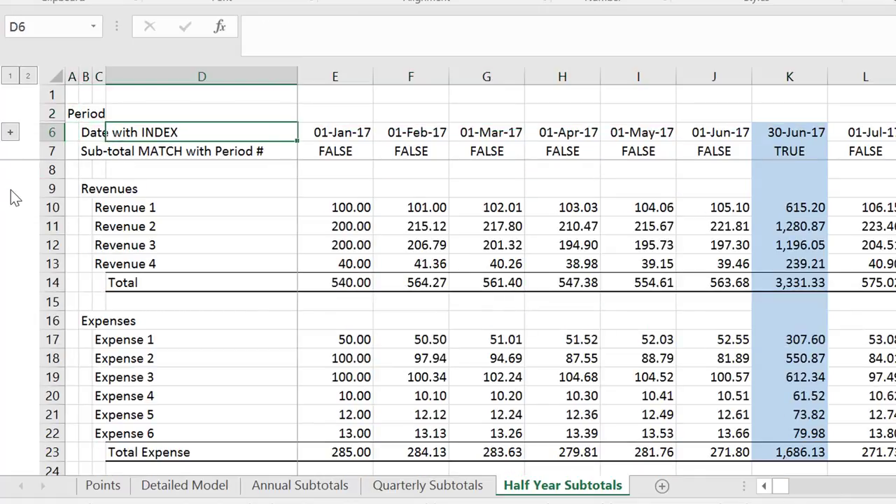
{"action": "key", "text": "Down"}
{"action": "key", "text": "Down"}
{"action": "key", "text": "Up"}
{"action": "key", "text": "Down"}
{"action": "key", "text": "Down"}
{"action": "key", "text": "Down"}
{"action": "key", "text": "Down"}
{"action": "key", "text": "Down"}
{"action": "key", "text": "Down"}
{"action": "key", "text": "Down"}
{"action": "key", "text": "Down"}
{"action": "key", "text": "Down"}
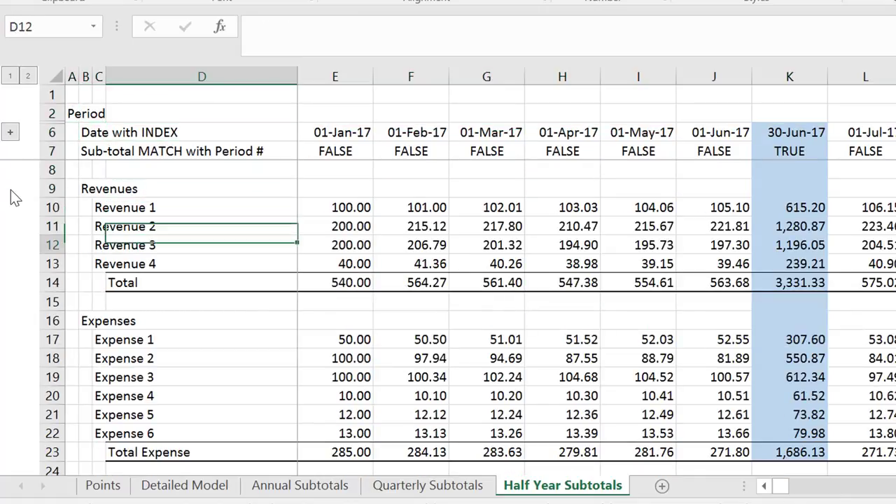
{"action": "key", "text": "Down"}
{"action": "key", "text": "Down"}
{"action": "key", "text": "Down"}
{"action": "key", "text": "Down"}
{"action": "key", "text": "Down"}
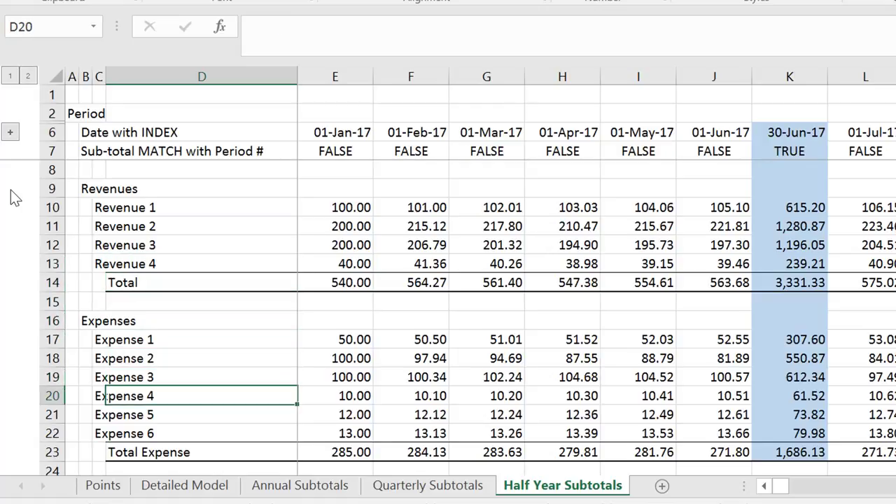
Go back past Quarterly and Annual Subtotals to Detailed Model and review its Half-year Counter row
{"action": "key", "text": "ctrl+Page_Up"}
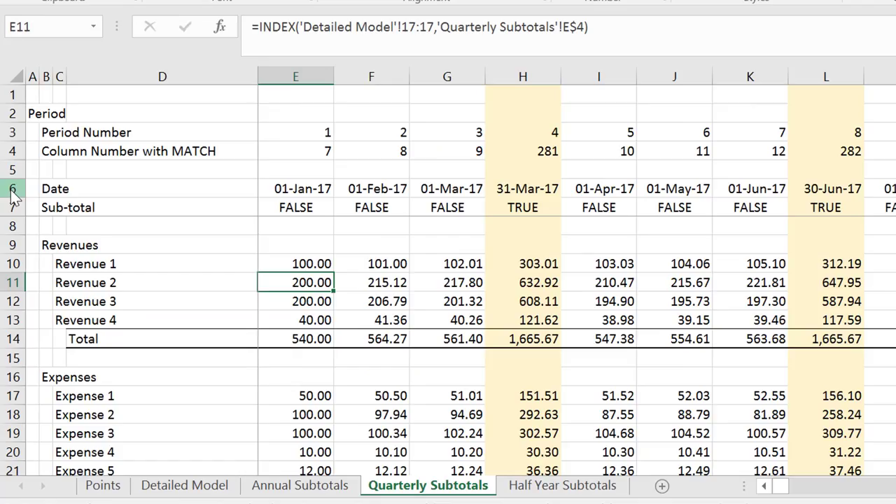
{"action": "key", "text": "ctrl+Page_Up"}
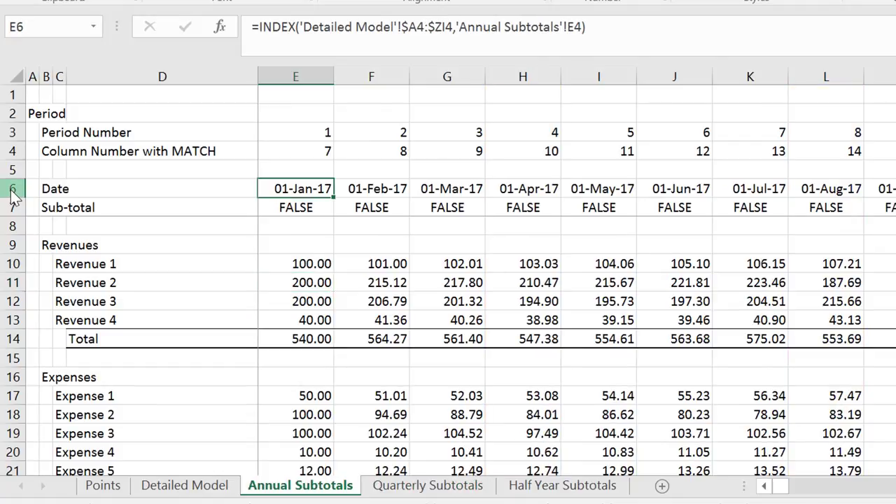
{"action": "key", "text": "ctrl+Page_Up"}
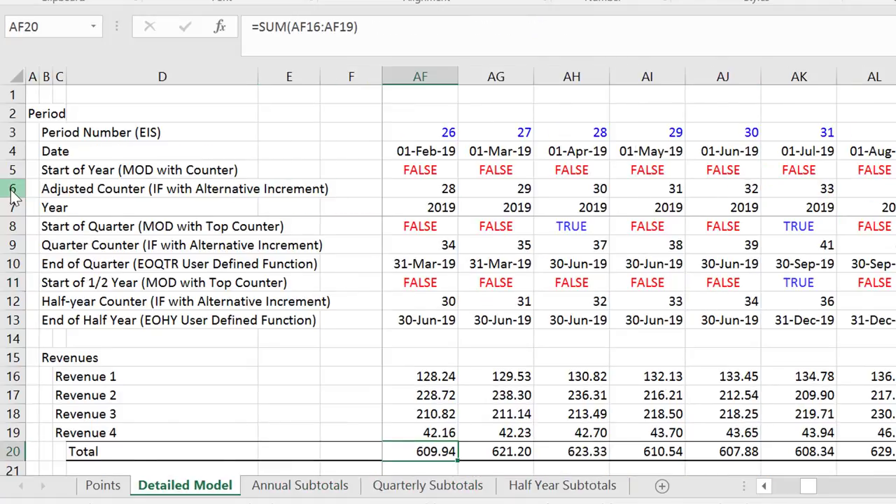
{"action": "key", "text": "Up"}
{"action": "key", "text": "Up"}
{"action": "key", "text": "Up"}
{"action": "key", "text": "Up"}
{"action": "key", "text": "Up"}
{"action": "key", "text": "Up"}
{"action": "key", "text": "Up"}
{"action": "key", "text": "Up"}
{"action": "key", "text": "Left"}
{"action": "key", "text": "Left"}
{"action": "key", "text": "Left"}
{"action": "key", "text": "Left"}
{"action": "key", "text": "Left"}
{"action": "key", "text": "Left"}
{"action": "key", "text": "Left"}
{"action": "key", "text": "Left"}
{"action": "key", "text": "Left"}
{"action": "key", "text": "Left"}
{"action": "key", "text": "Left"}
{"action": "key", "text": "Left"}
{"action": "key", "text": "Left"}
{"action": "key", "text": "Left"}
{"action": "key", "text": "Left"}
{"action": "key", "text": "Left"}
{"action": "key", "text": "Left"}
{"action": "key", "text": "Left"}
{"action": "key", "text": "Left"}
{"action": "key", "text": "Left"}
{"action": "key", "text": "Left"}
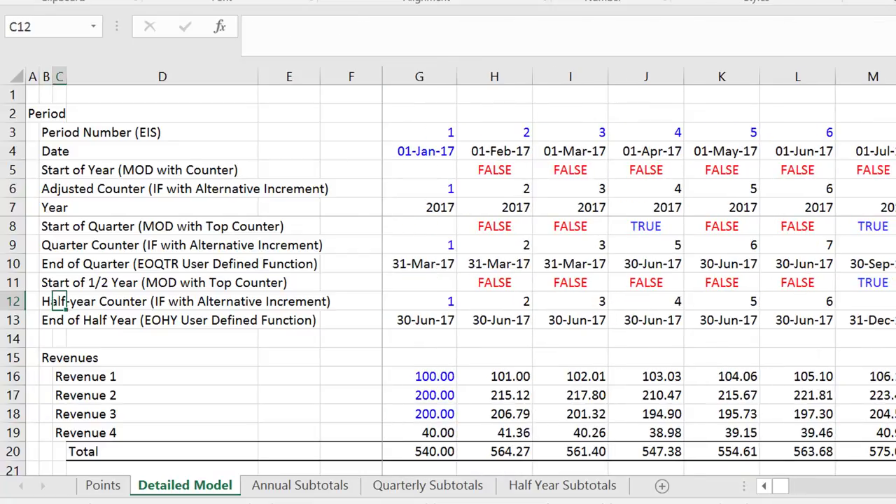
{"action": "key", "text": "Left"}
{"action": "key", "text": "Left"}
{"action": "key", "text": "Right"}
{"action": "key", "text": "Right"}
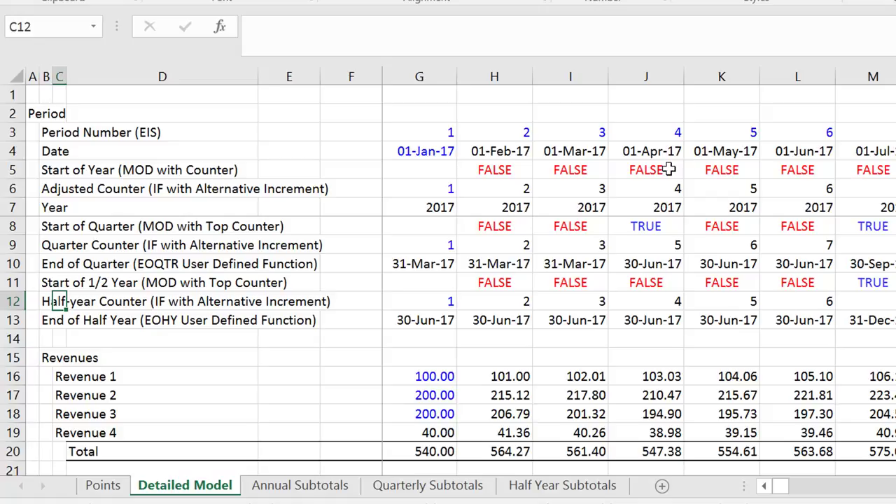